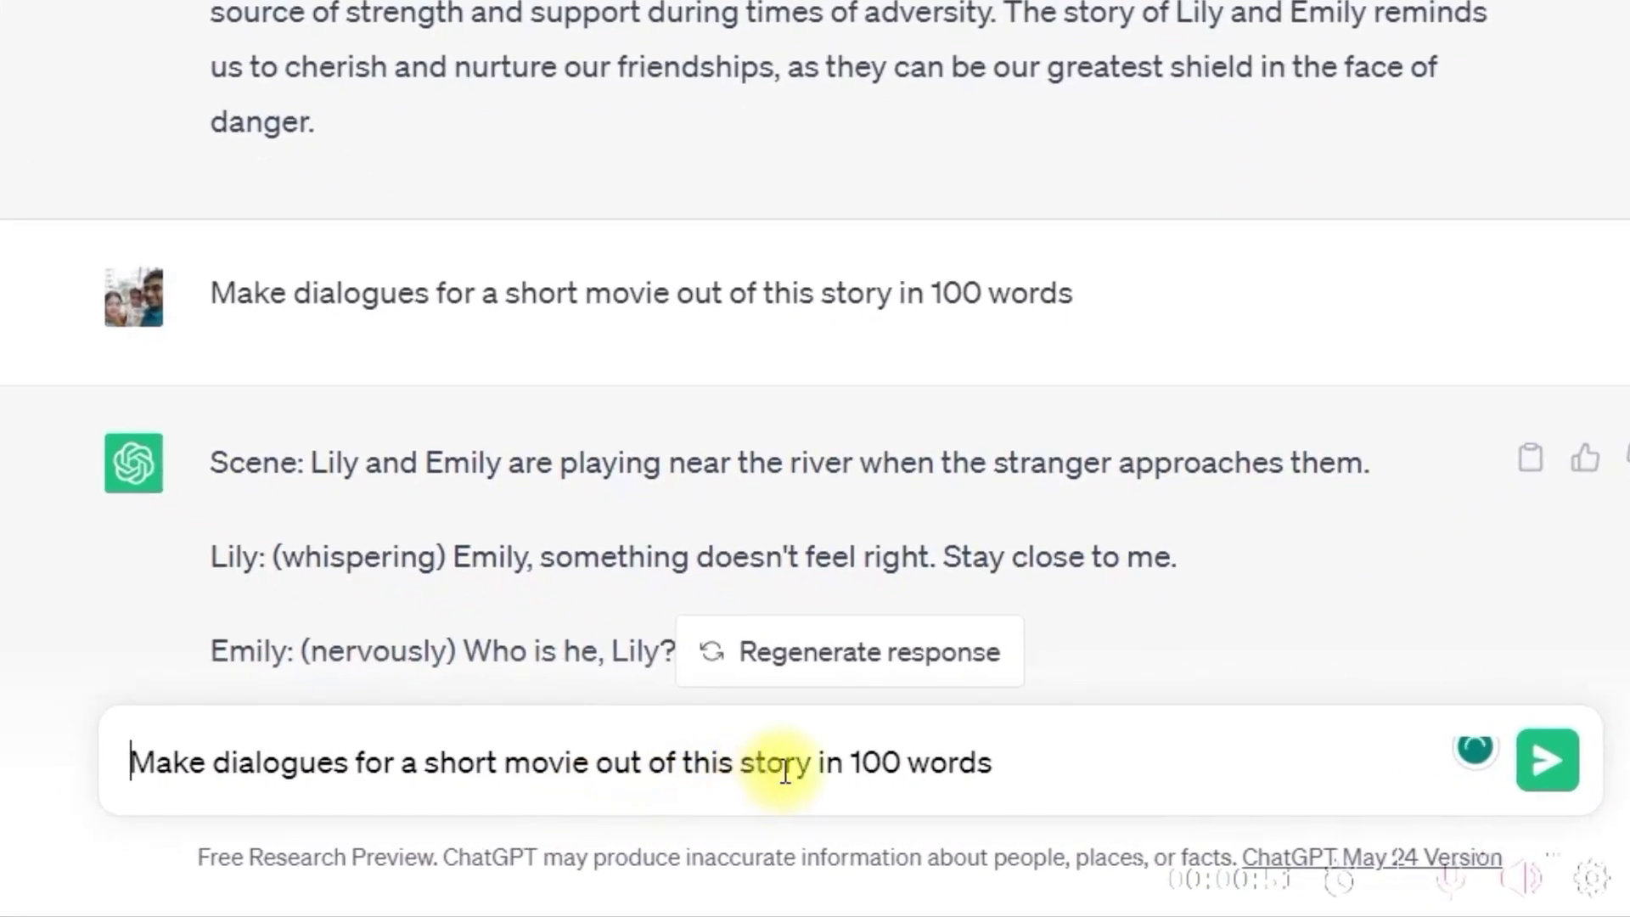
Step: Review the dialogue reply and the request for text-to-image prompts, then select the first scene's prompt
scroll(730, 229, down, 5)
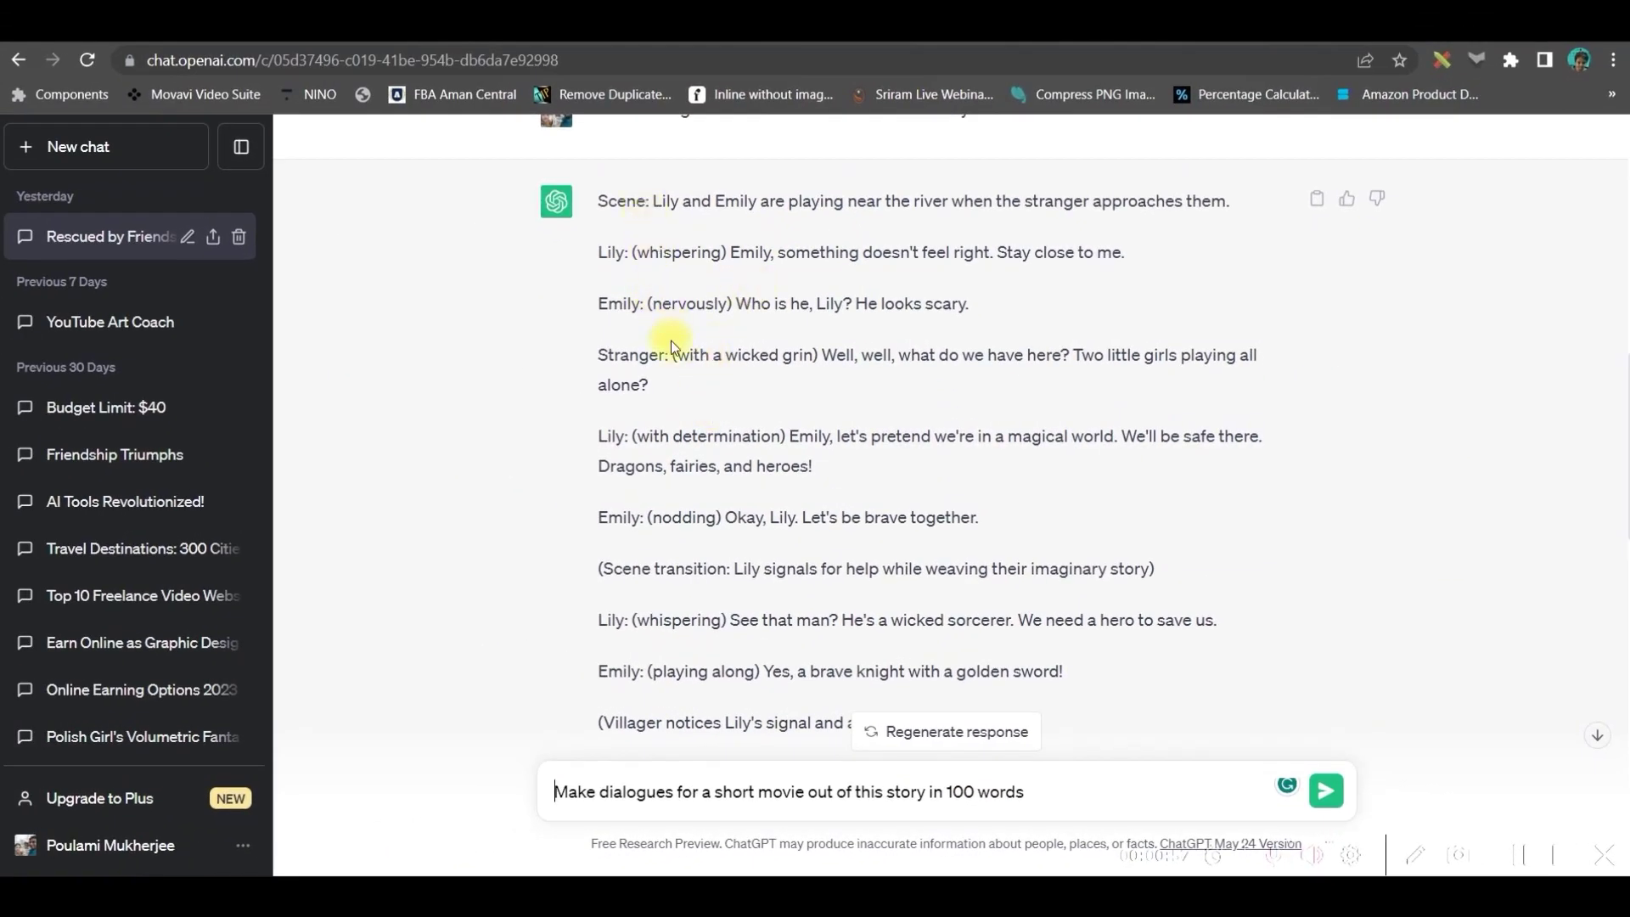
scroll(697, 446, down, 10)
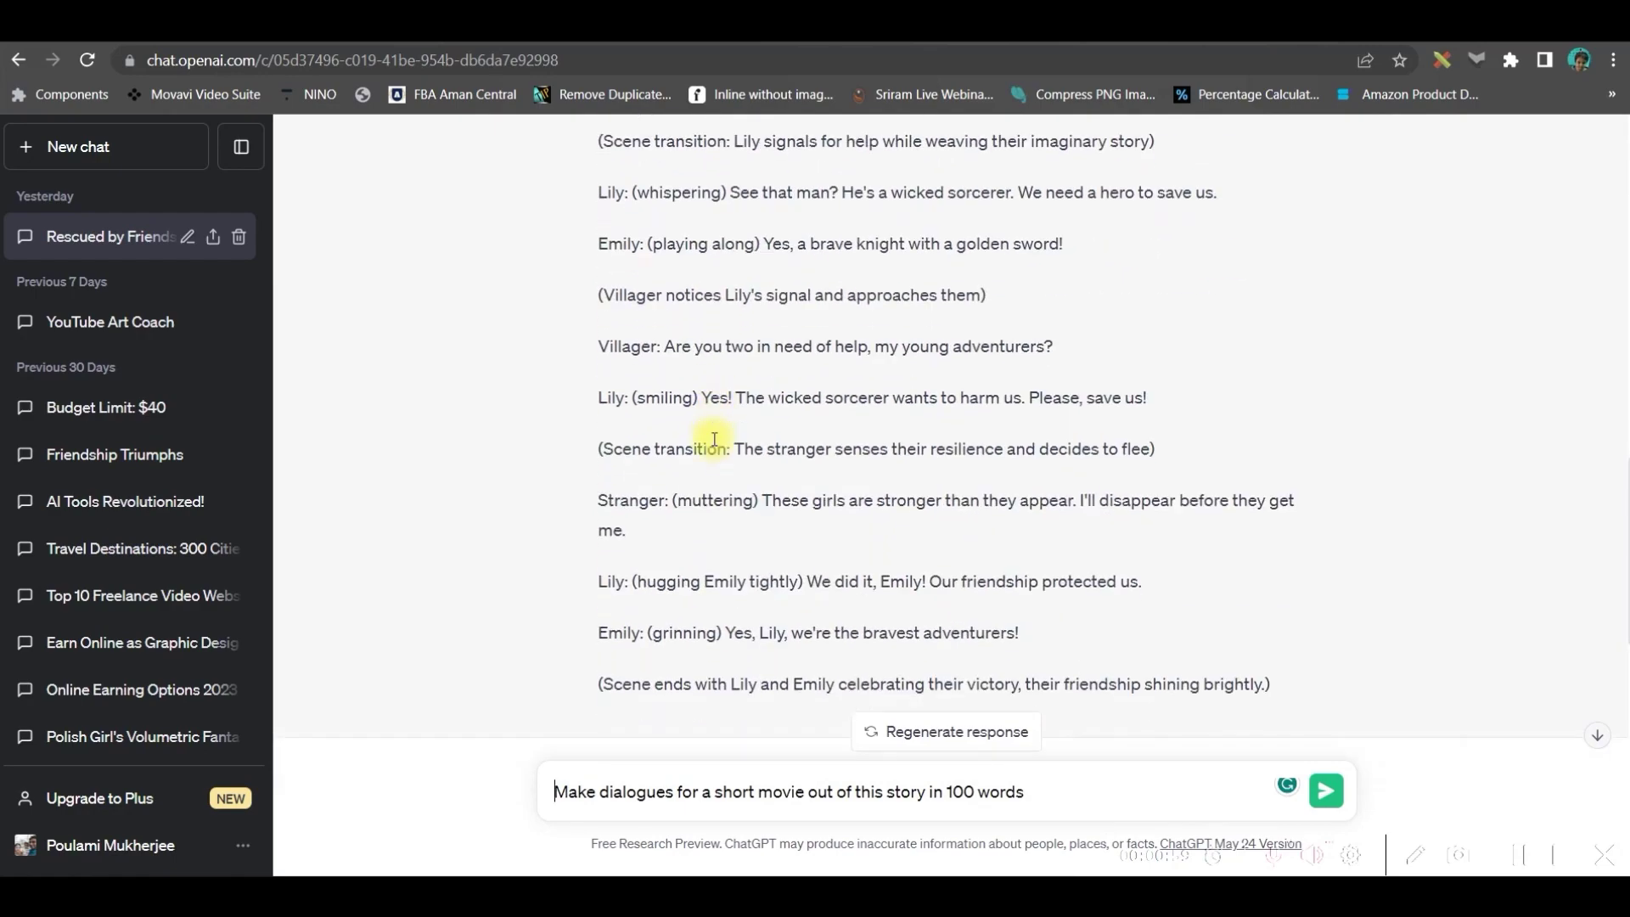
drag(1051, 355, 639, 352)
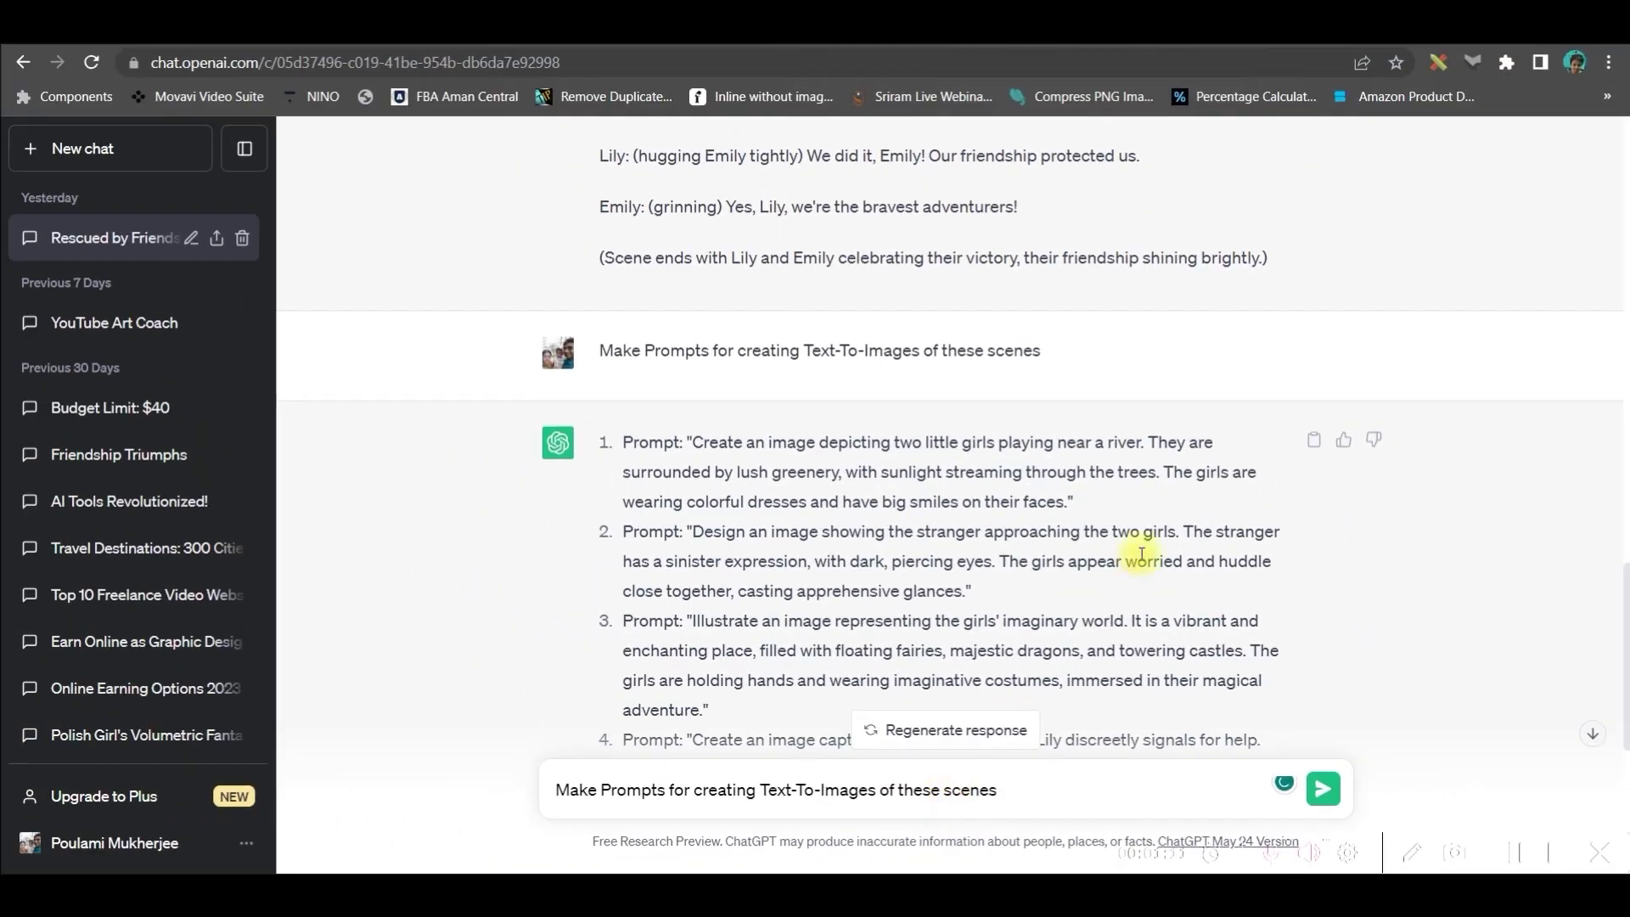
scroll(500, 241, up, 1)
drag(700, 480, 1071, 534)
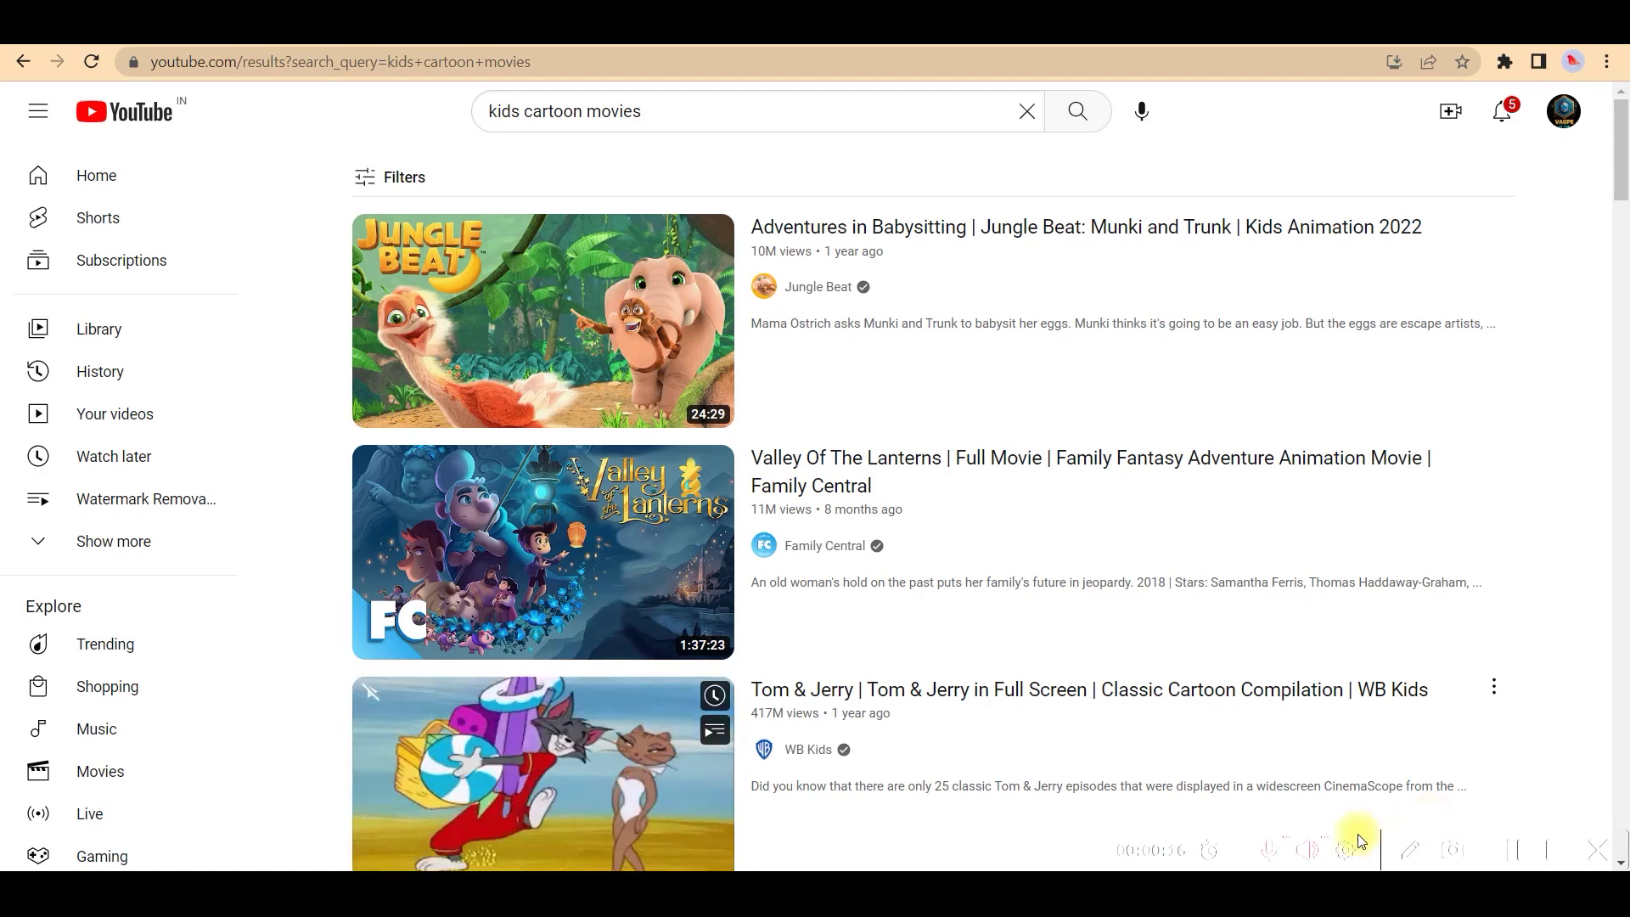
Step: Browse up and down through the YouTube 'kids cartoon movies' search results
scroll(750, 314, down, 1)
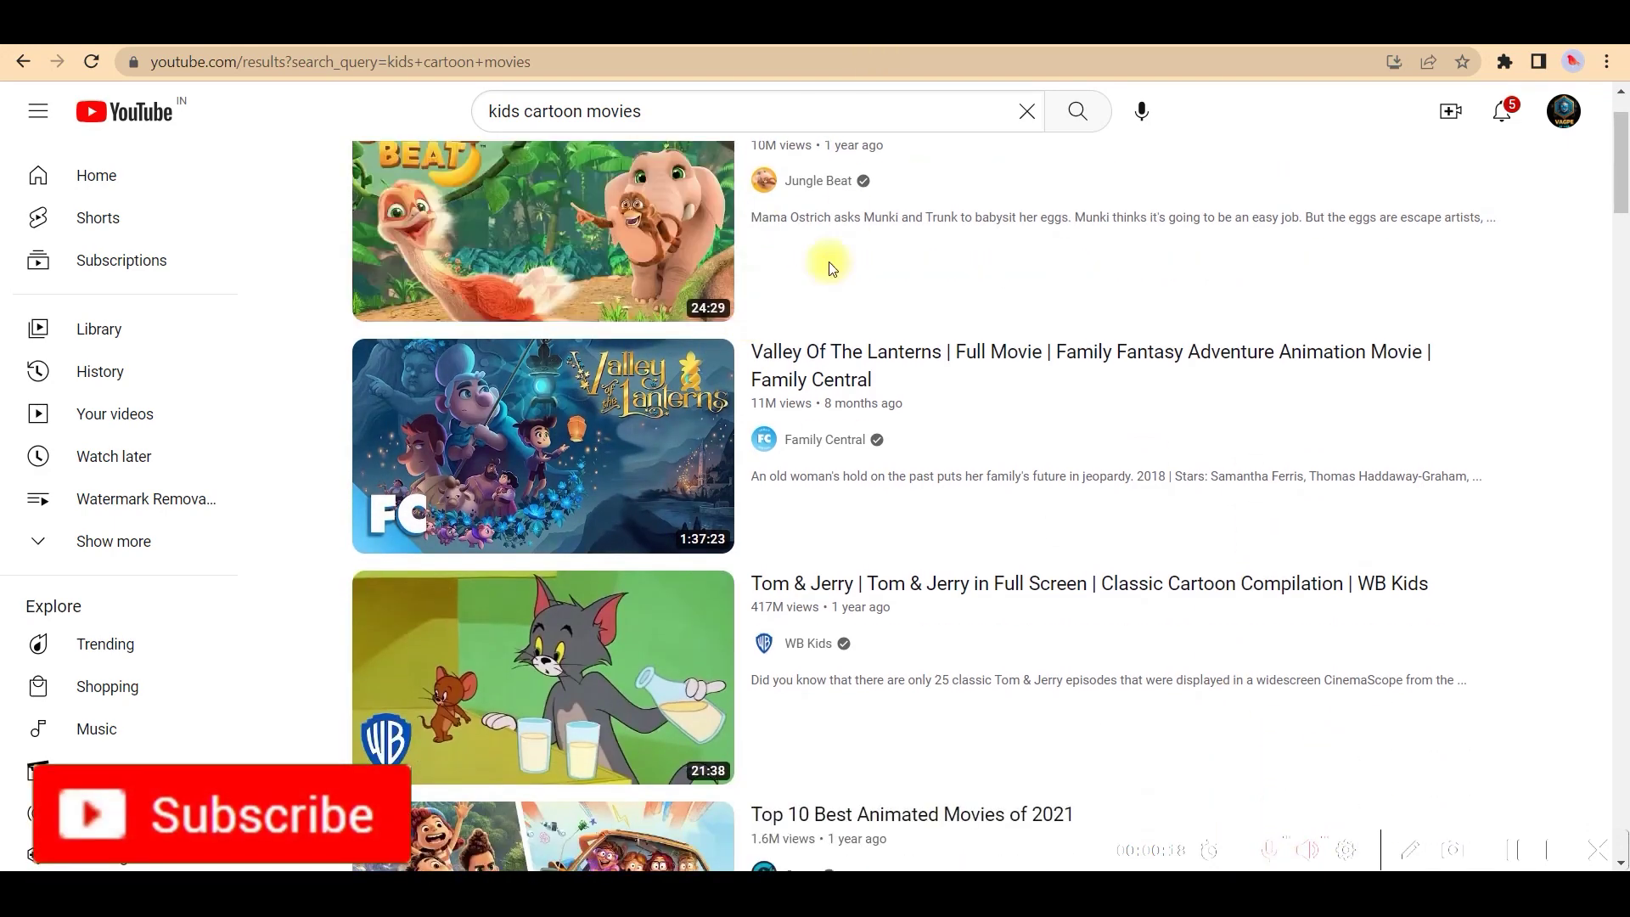
scroll(830, 265, up, 1)
scroll(771, 287, down, 3)
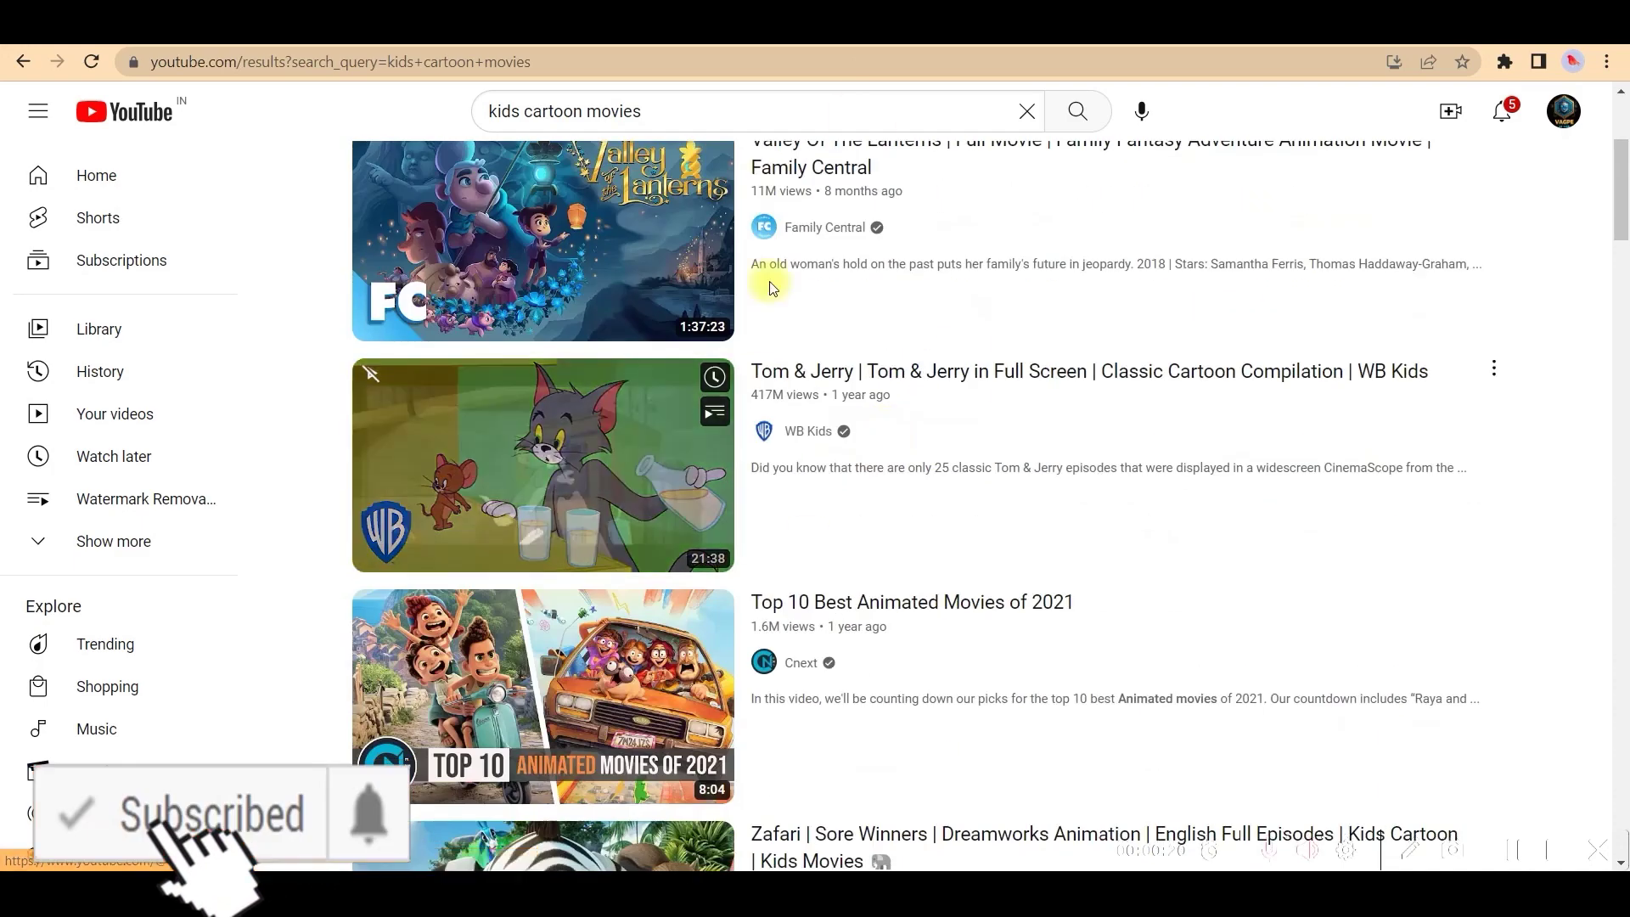
scroll(586, 632, down, 6)
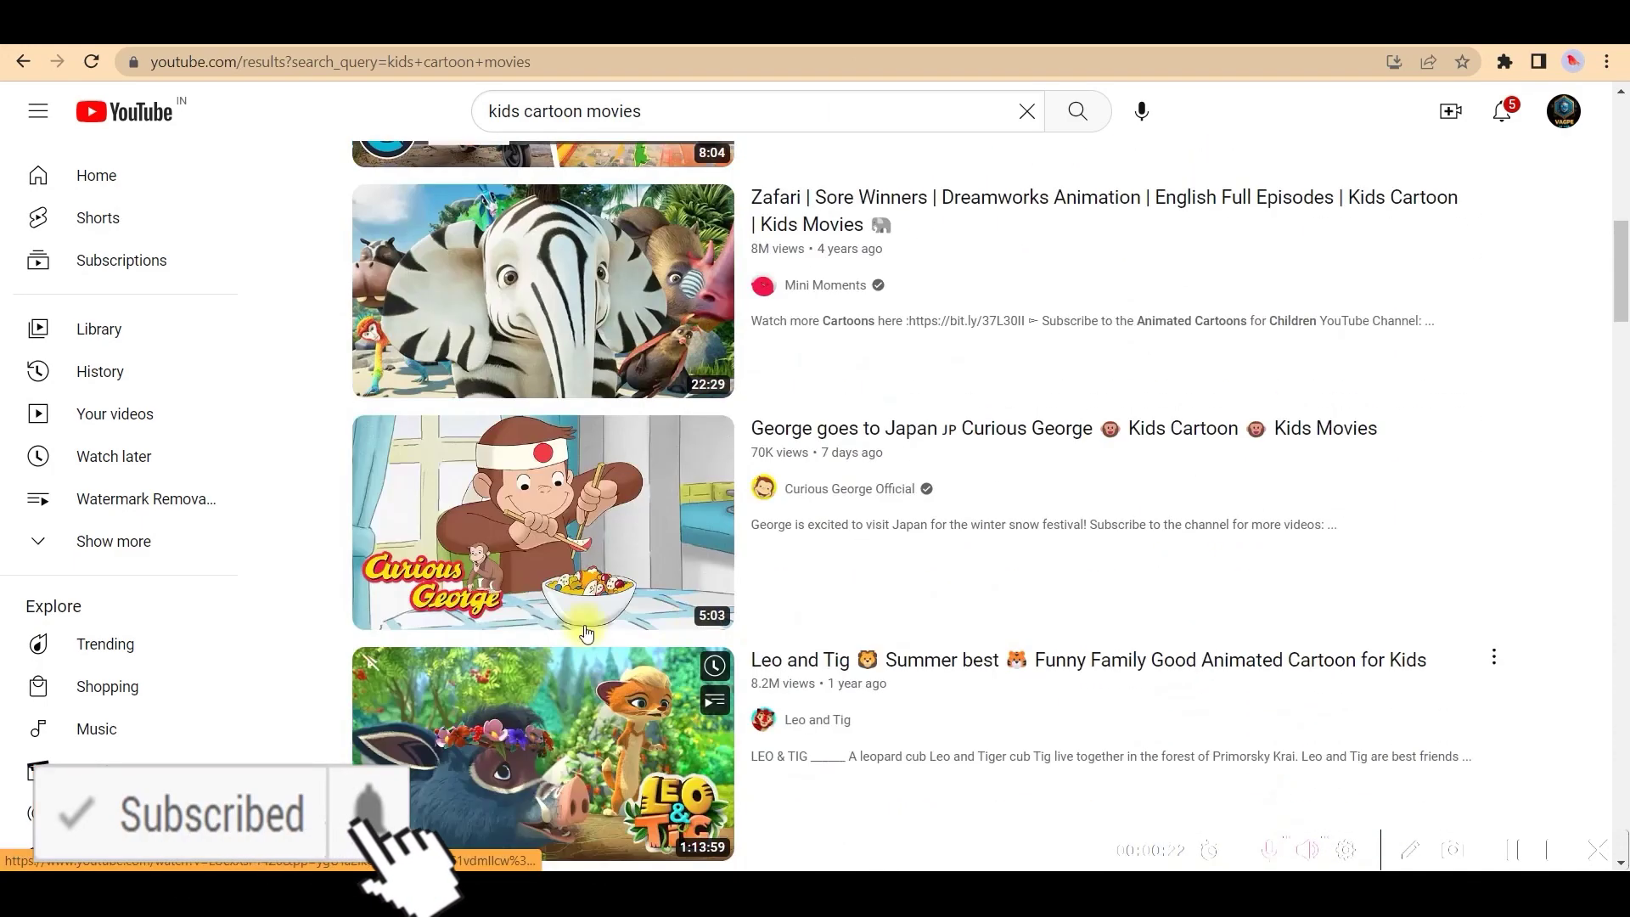
scroll(1003, 508, up, 4)
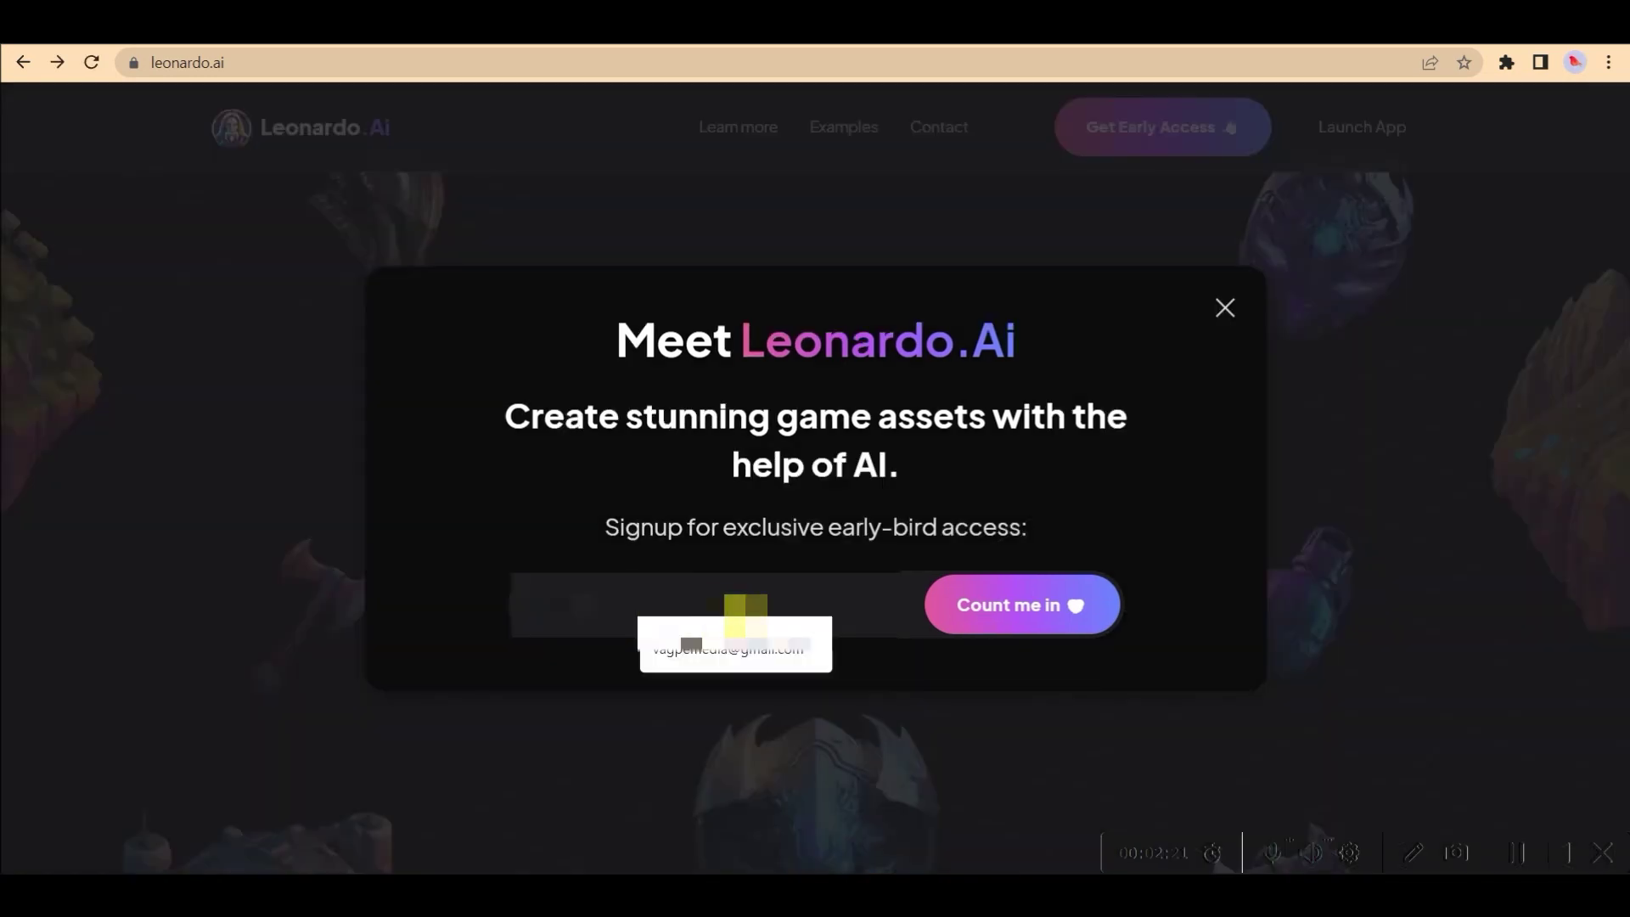
Step: Fill in a saved e-mail address and submit the Leonardo.Ai early-access signup
click(736, 648)
click(987, 614)
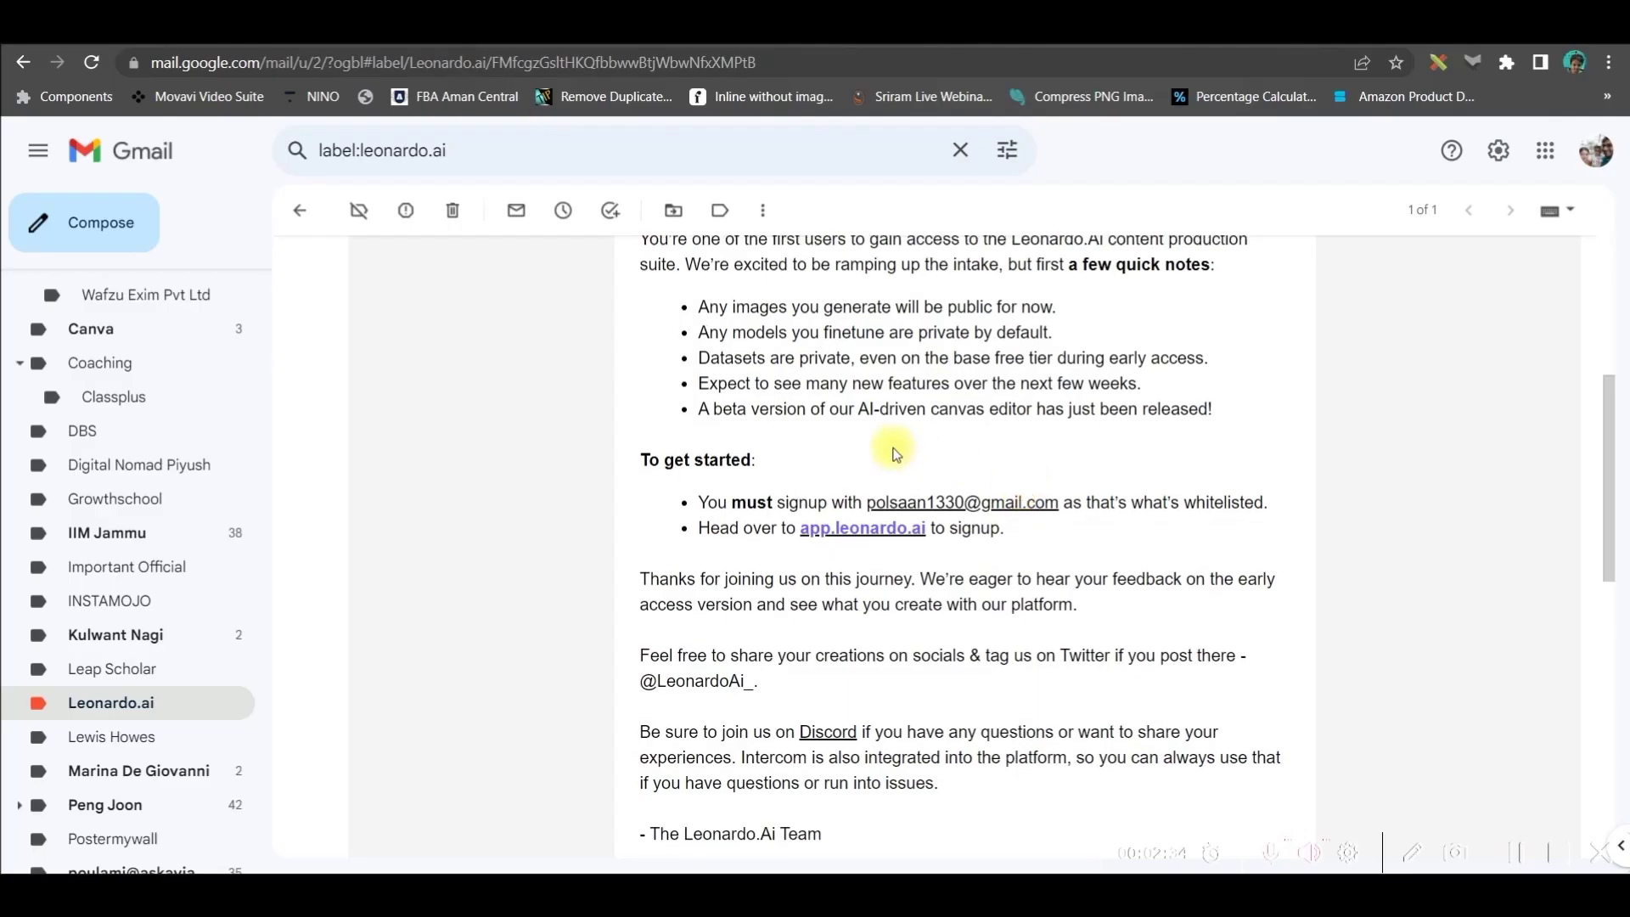
Step: Scroll through the Leonardo.Ai acceptance e-mail in Gmail
scroll(717, 446, up, 4)
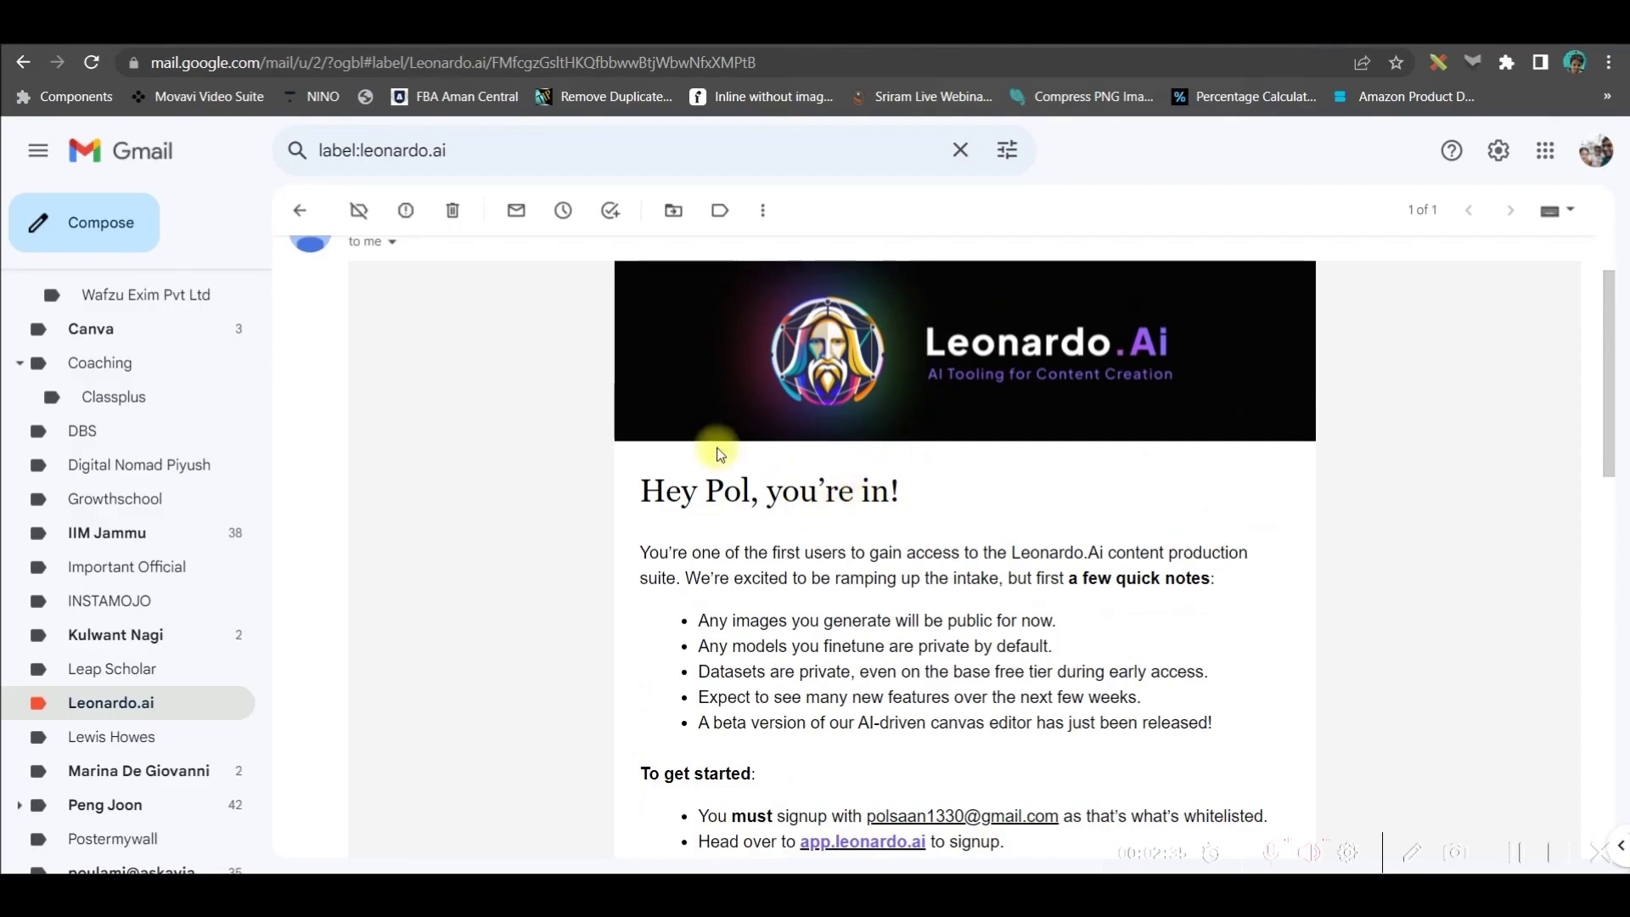
scroll(1115, 426, down, 4)
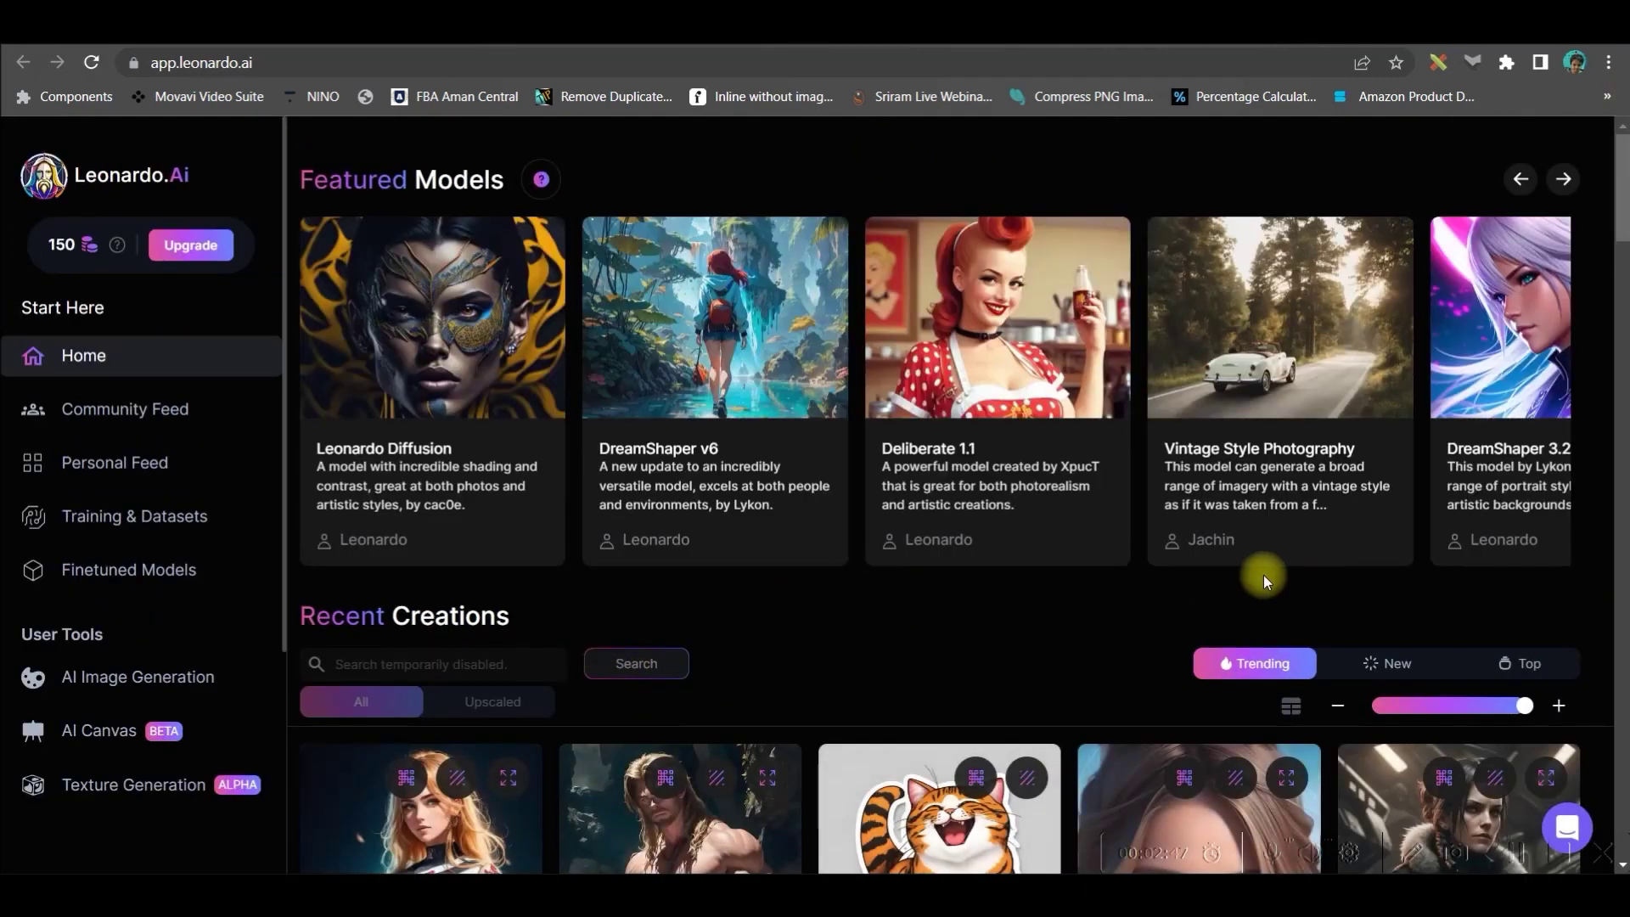
Step: Open the AI Image Generation tool and look over the Pixar-style village background prompt
scroll(944, 578, down, 4)
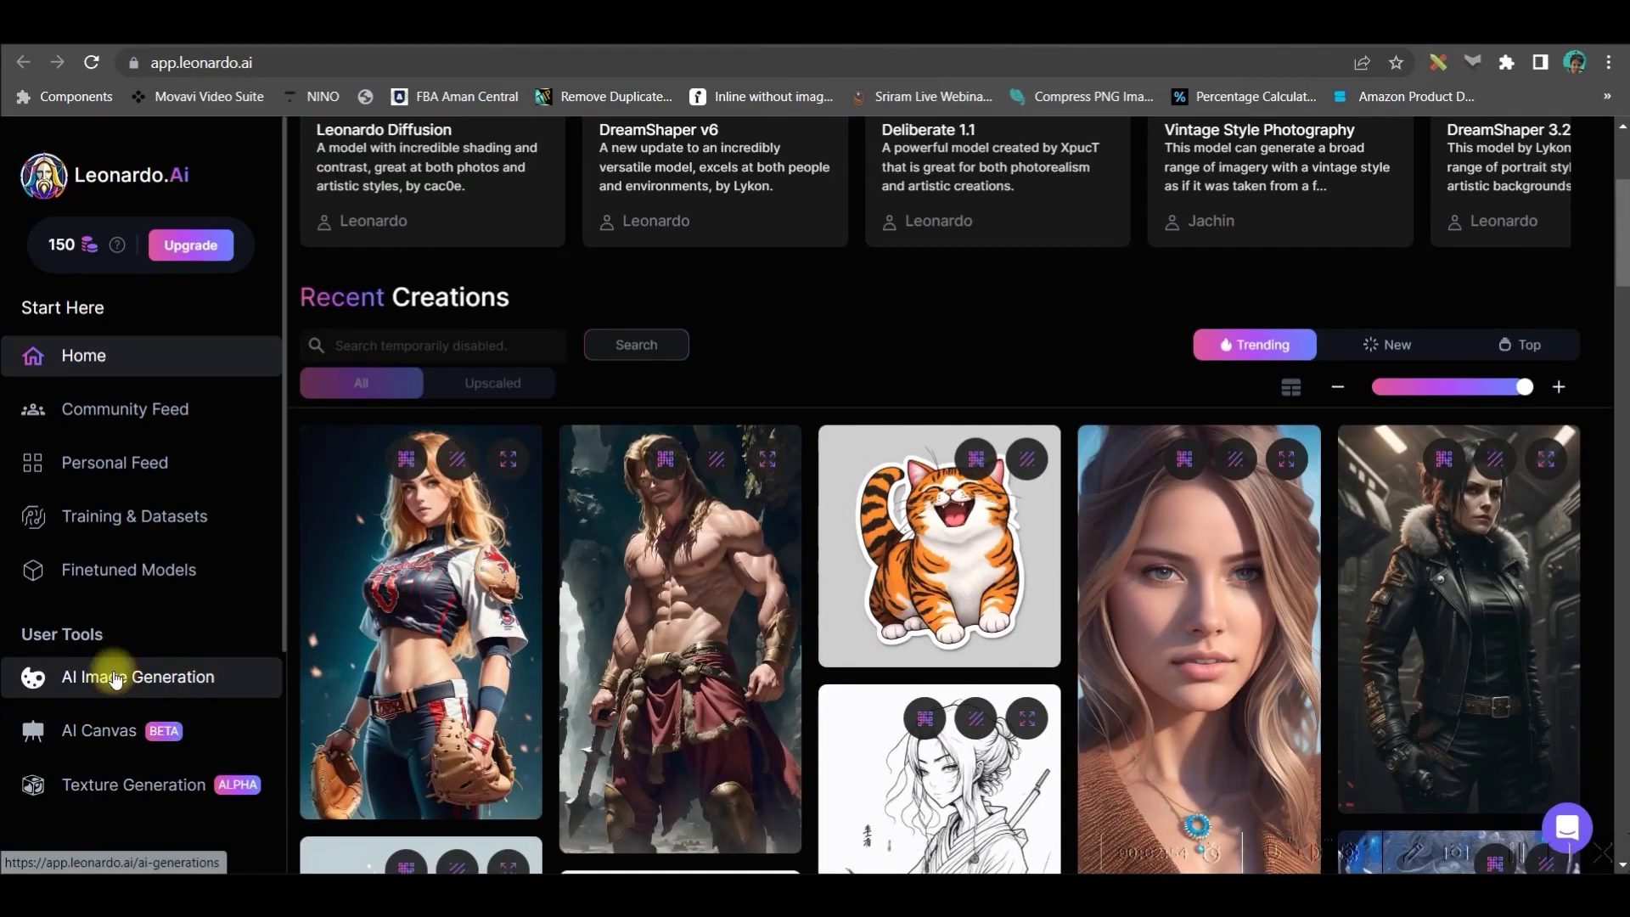
click(114, 680)
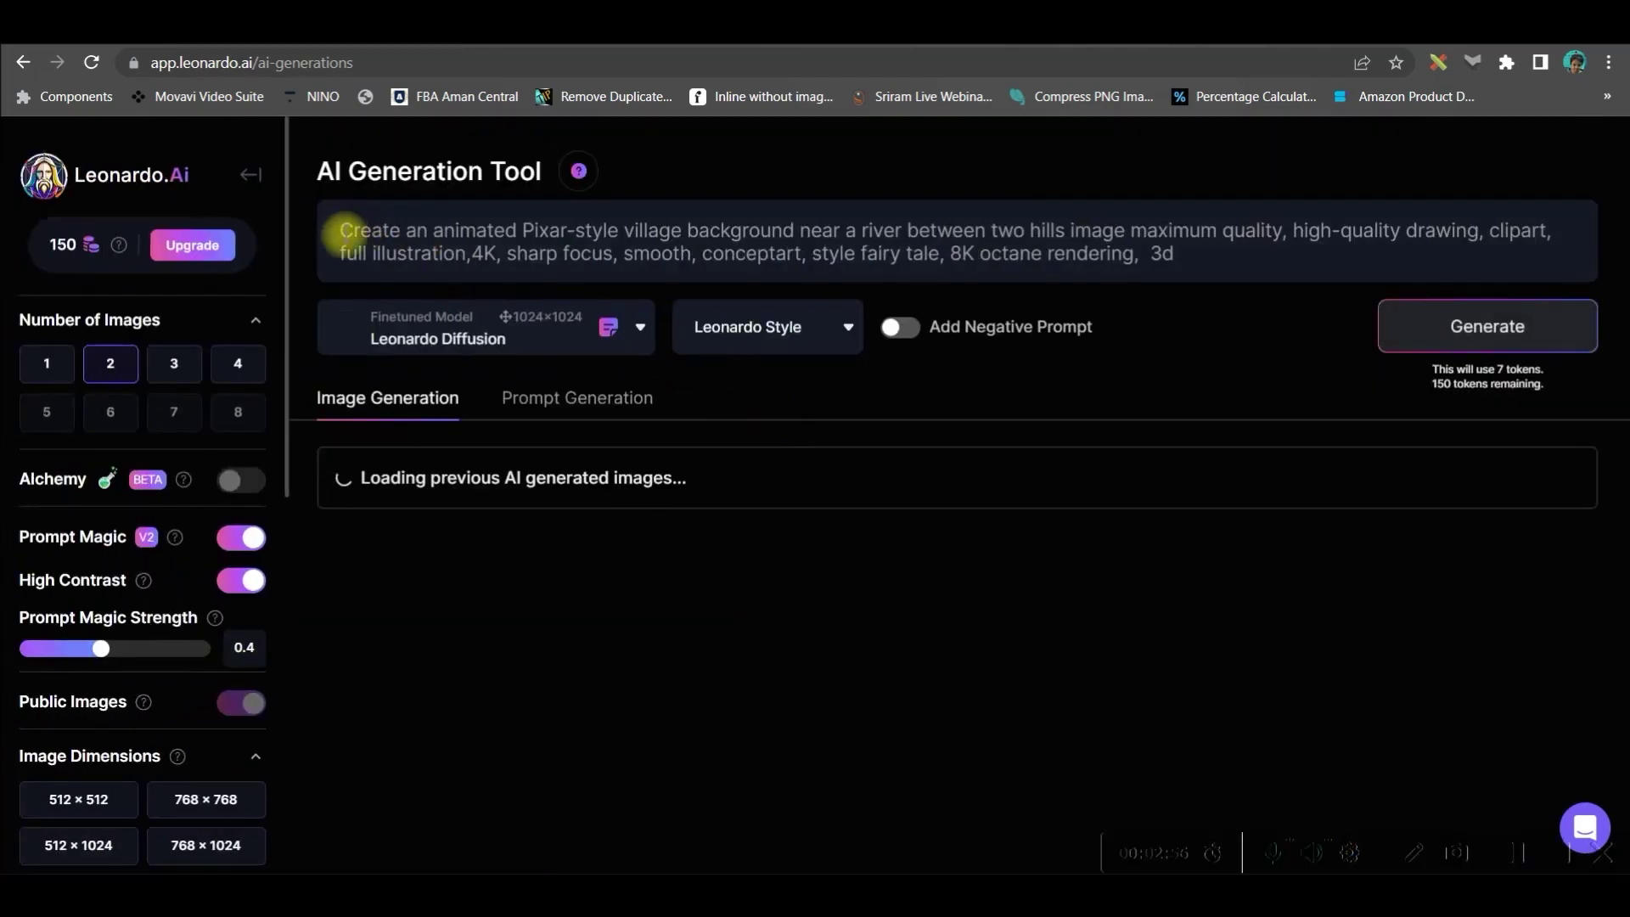
drag(338, 228, 1193, 252)
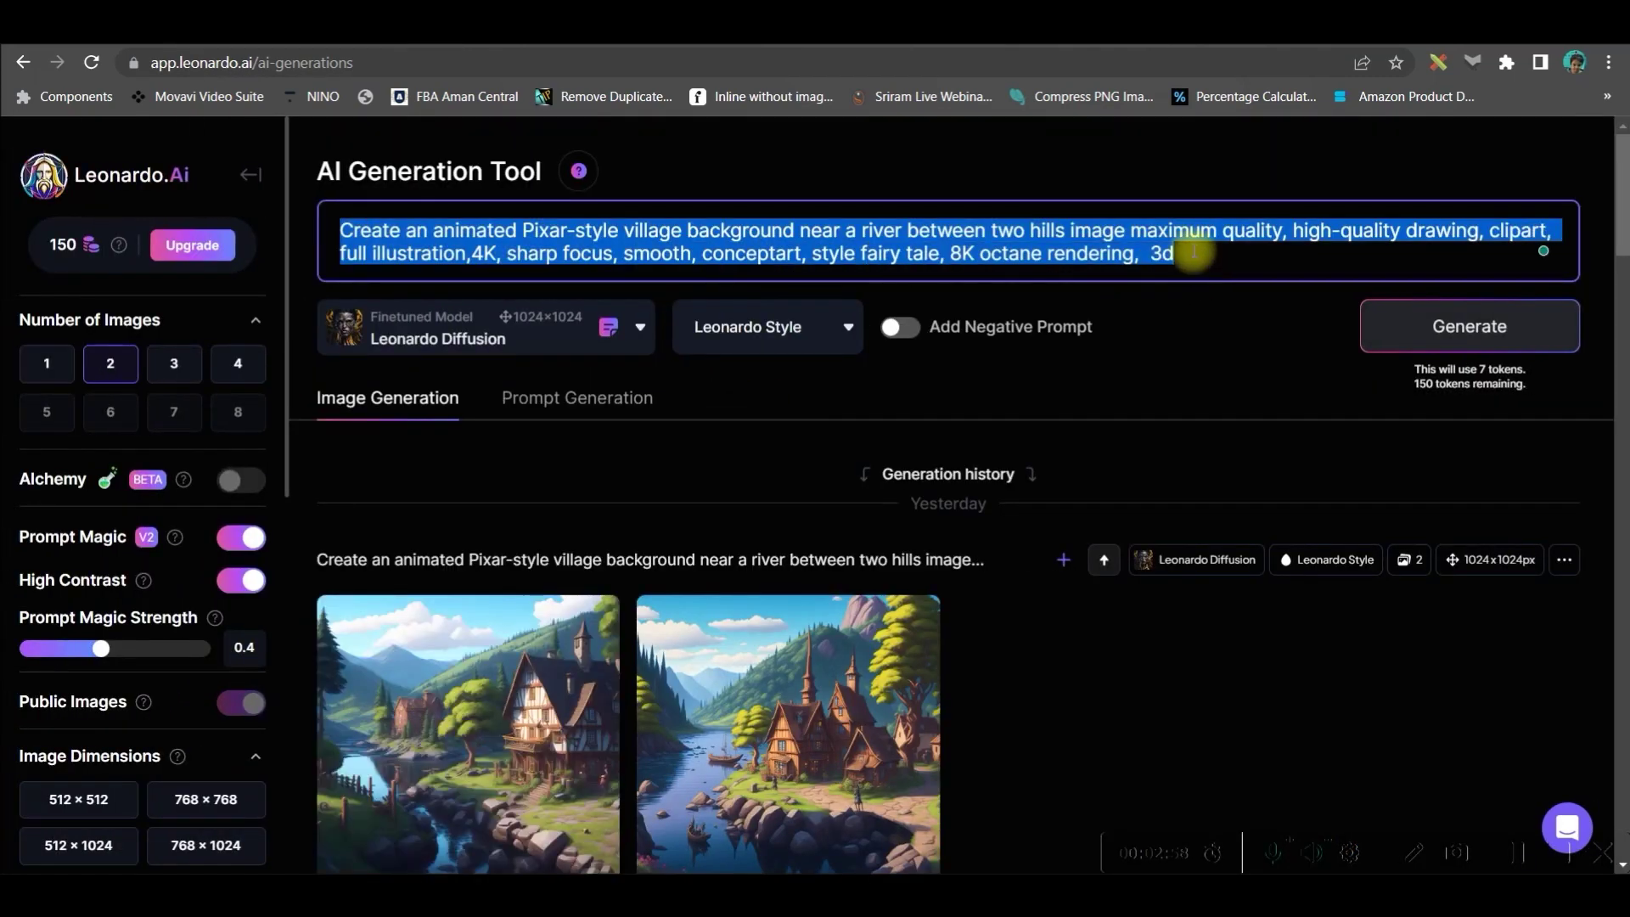
click(1193, 272)
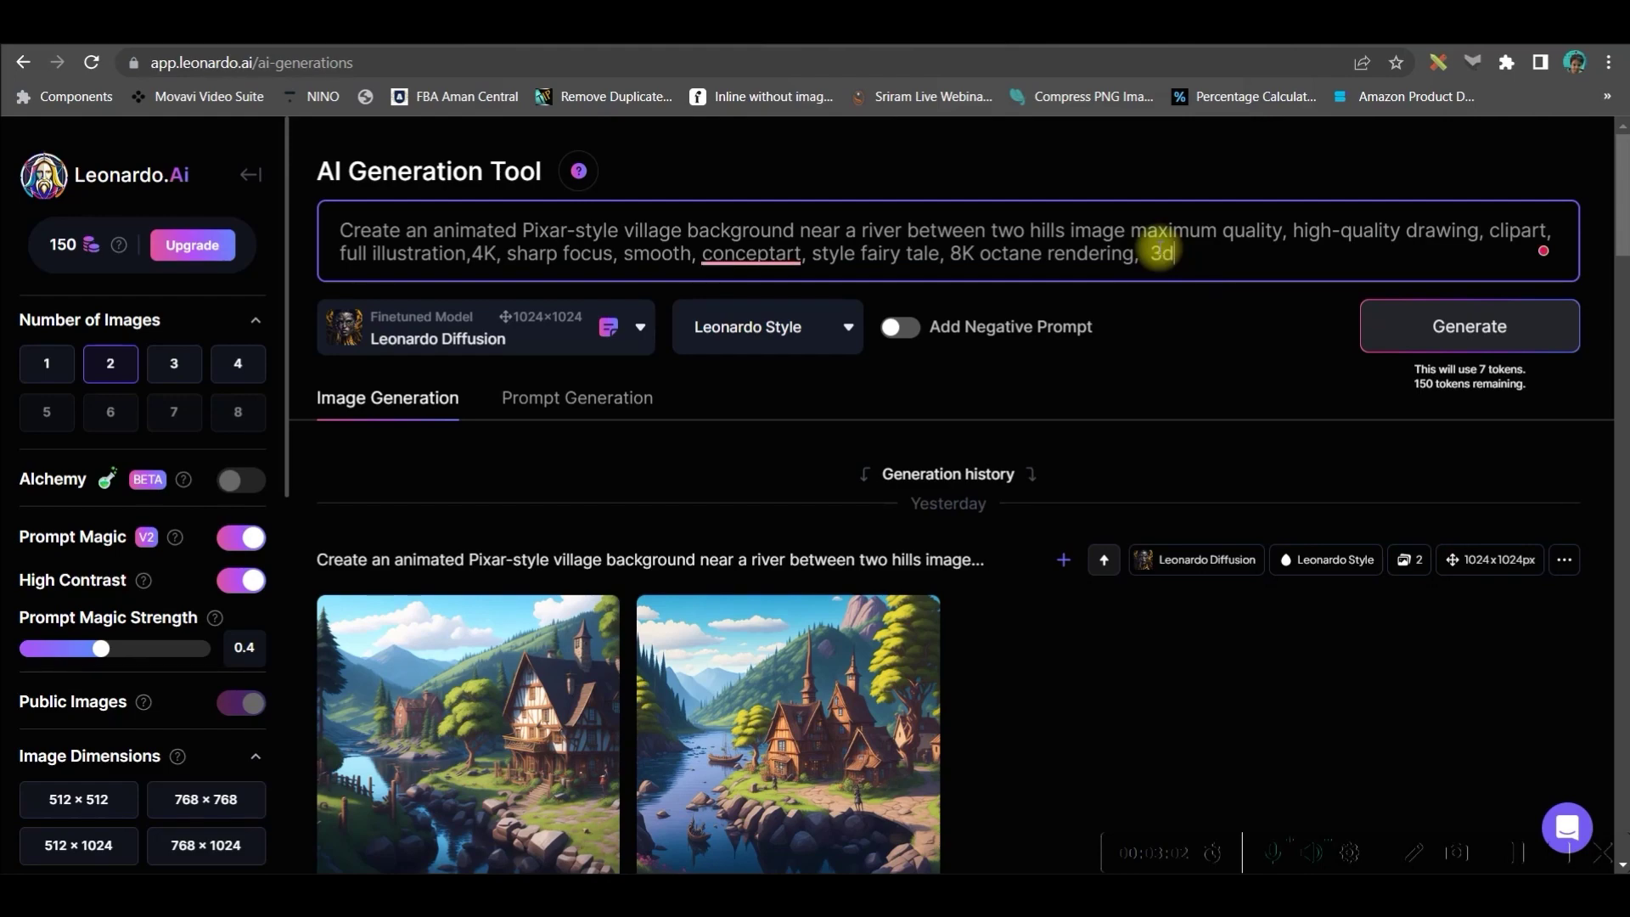
Step: Recheck the village part of the prompt and enable a negative prompt excluding deformed bodies and extra parts
scroll(691, 674, down, 7)
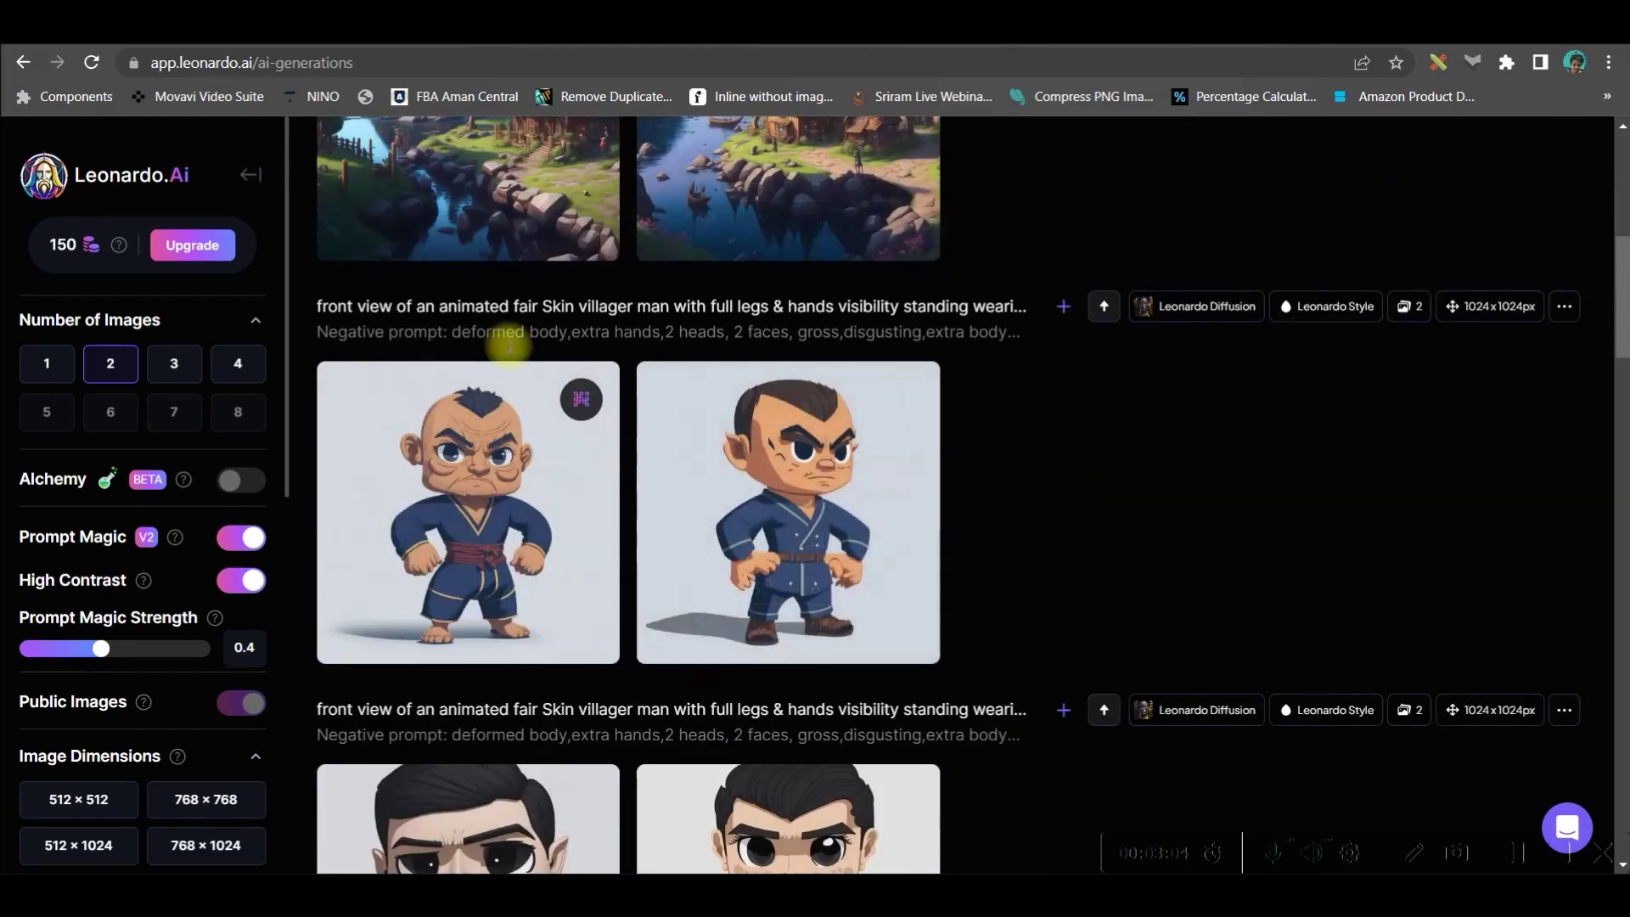
scroll(609, 507, up, 4)
scroll(667, 717, down, 10)
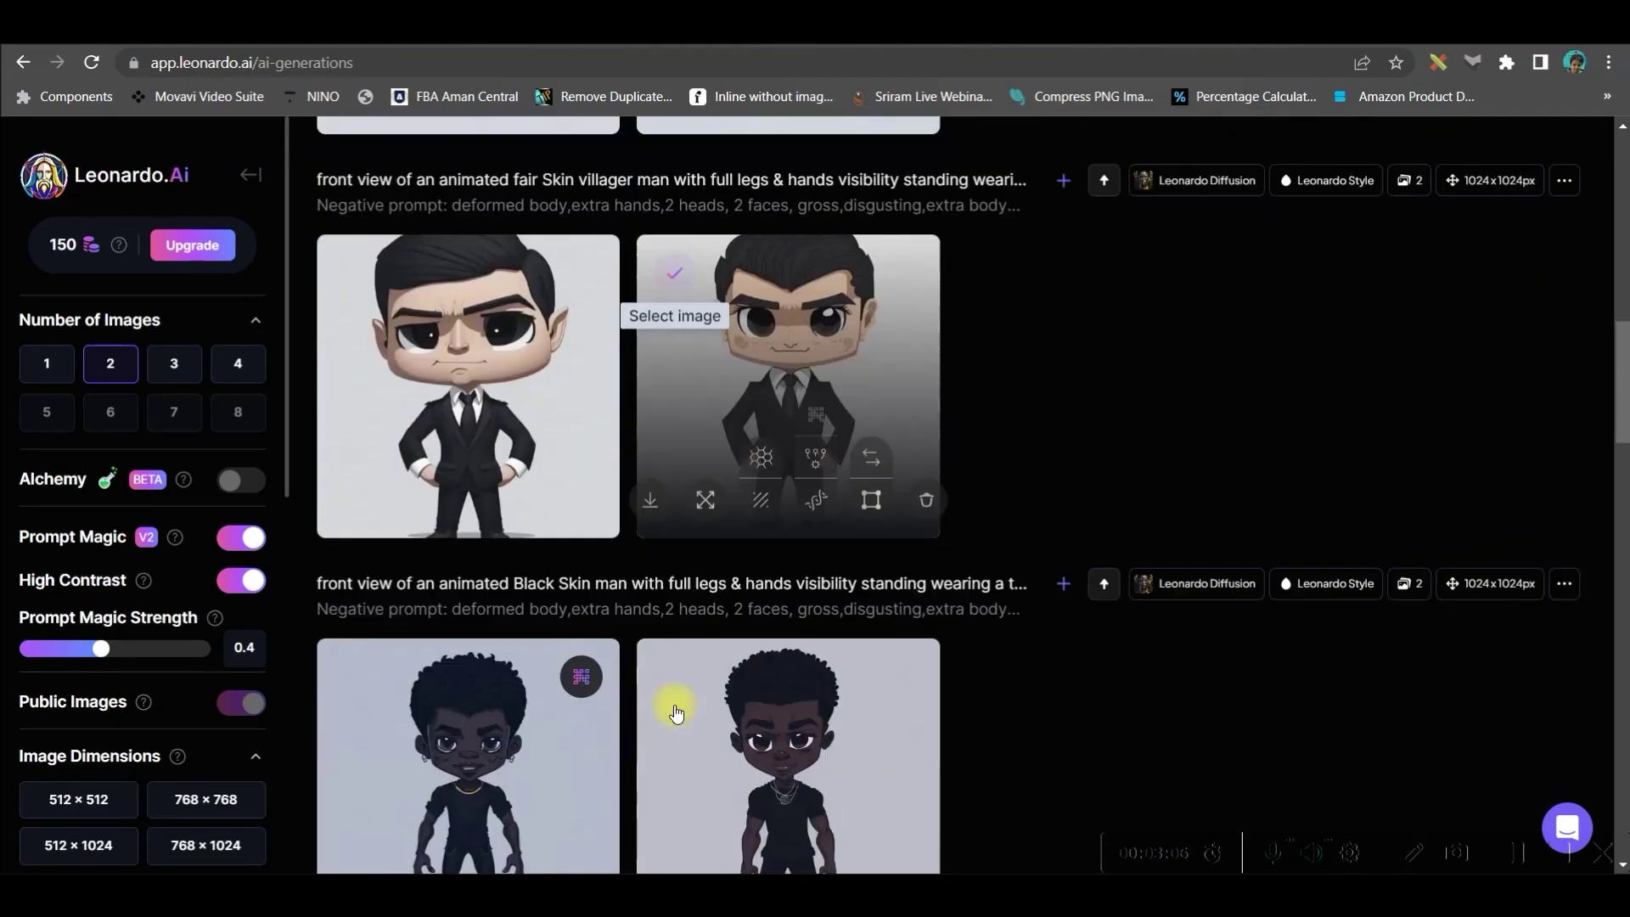
scroll(930, 505, up, 10)
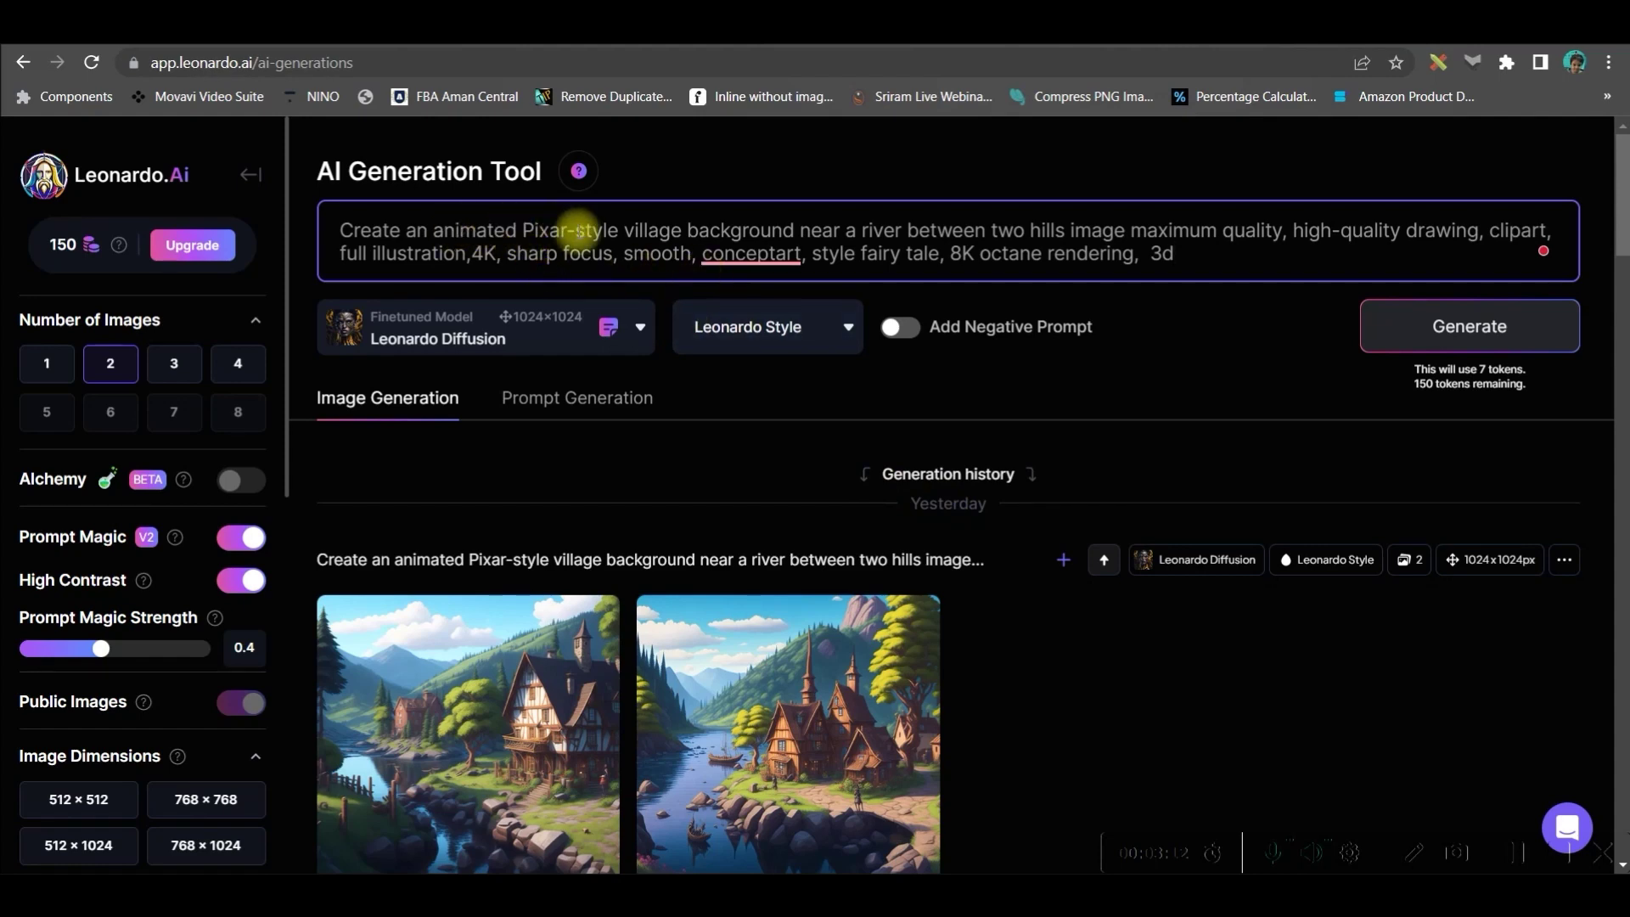
drag(625, 229, 1063, 218)
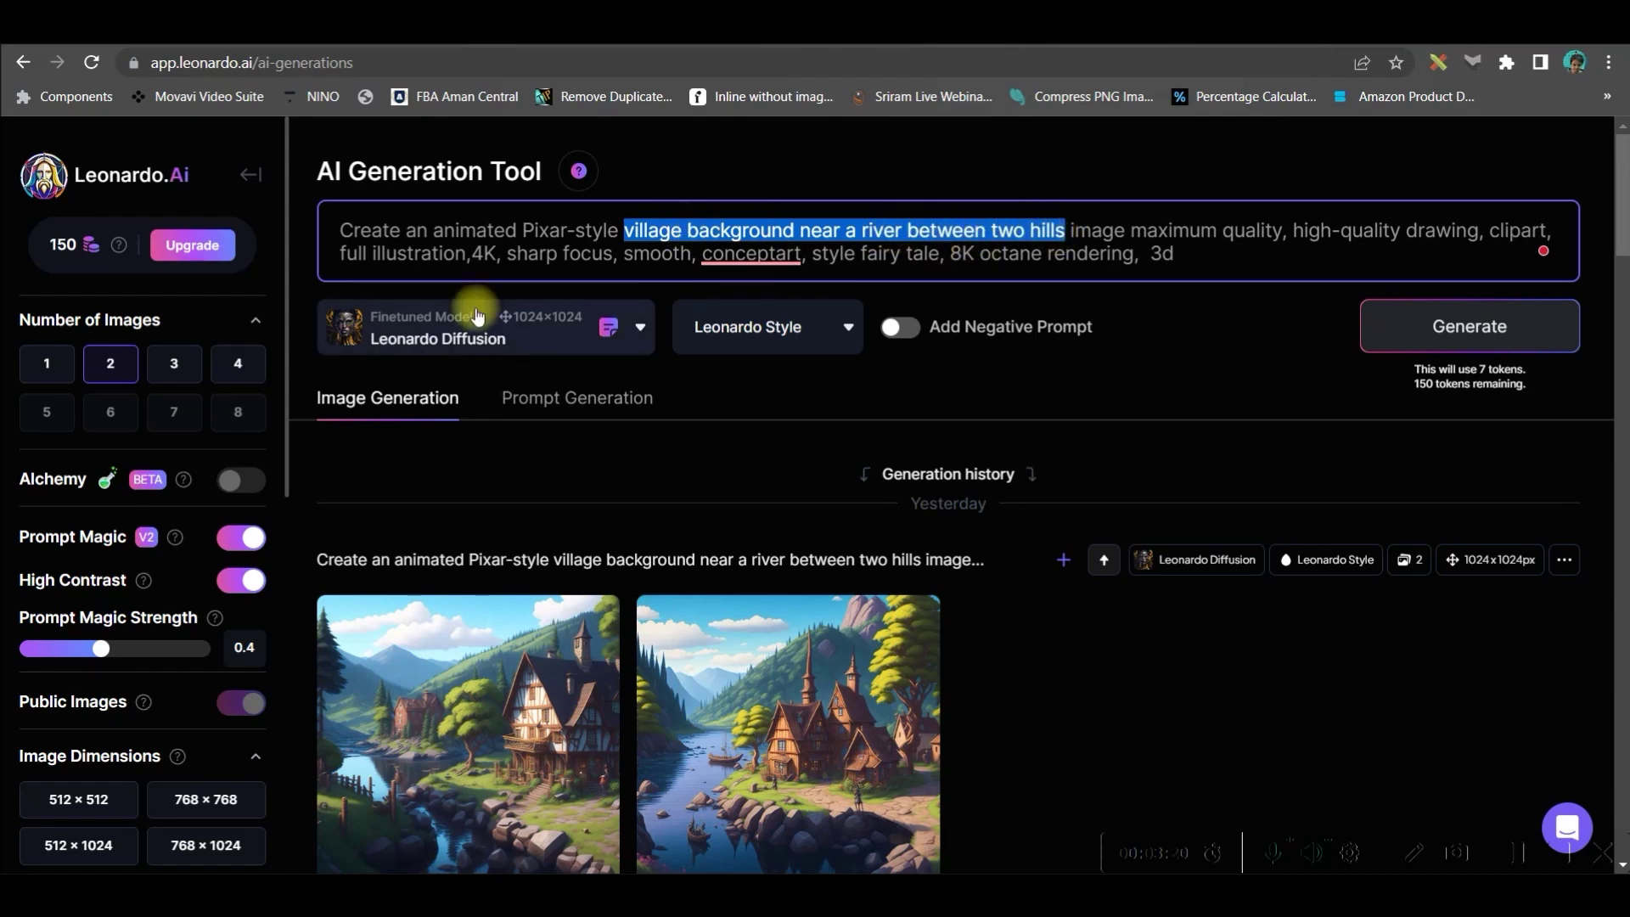
click(587, 479)
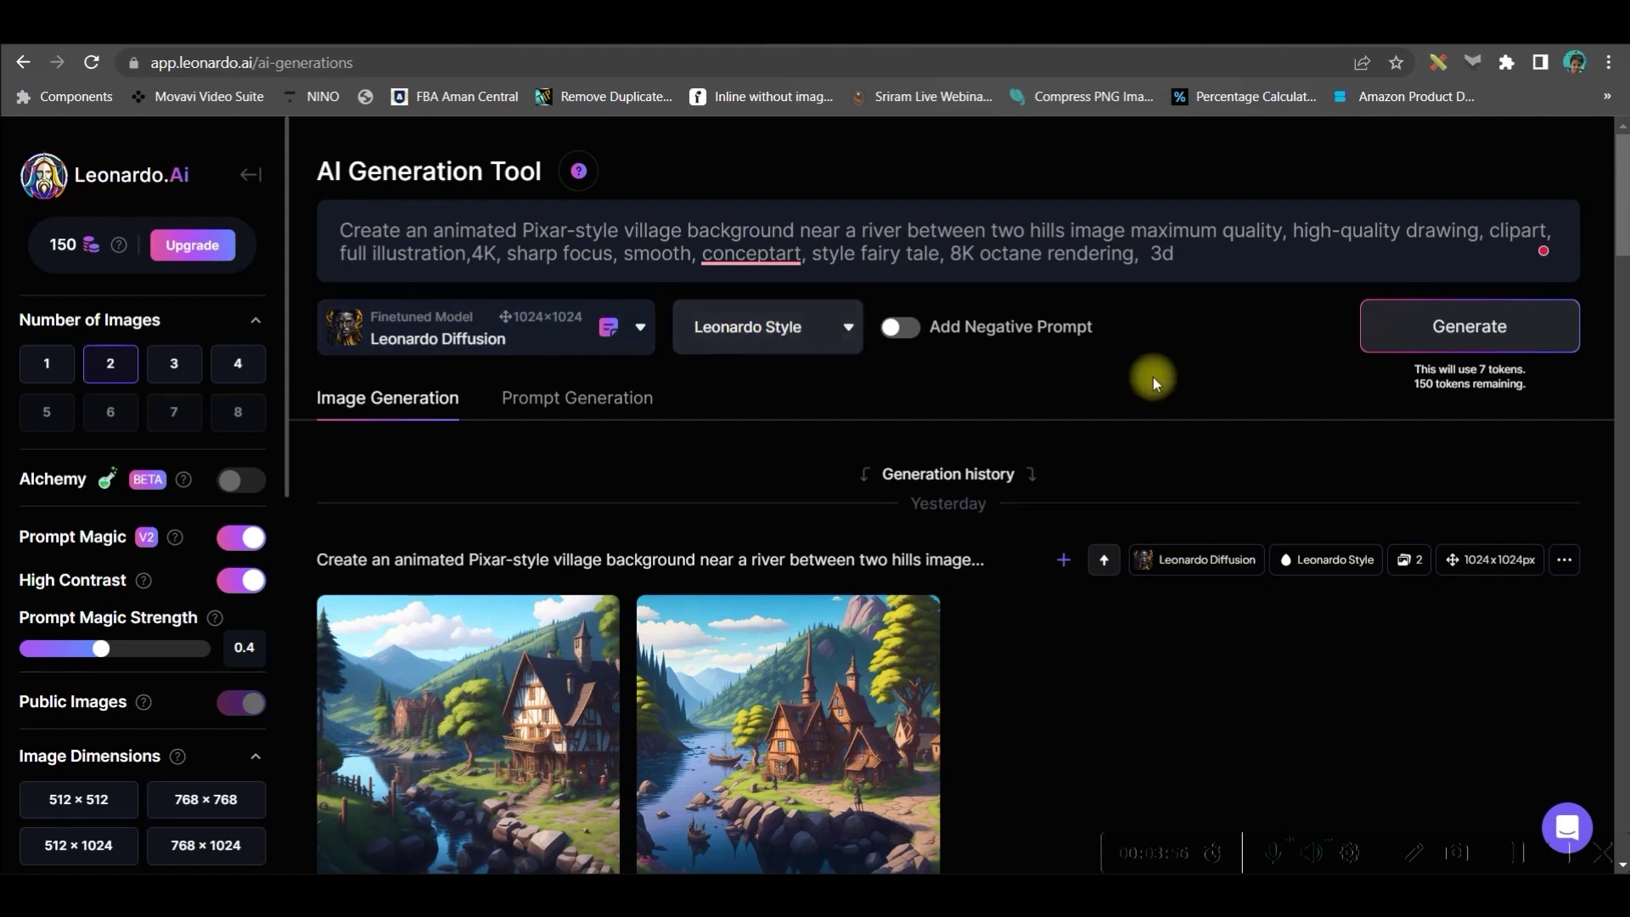
click(896, 329)
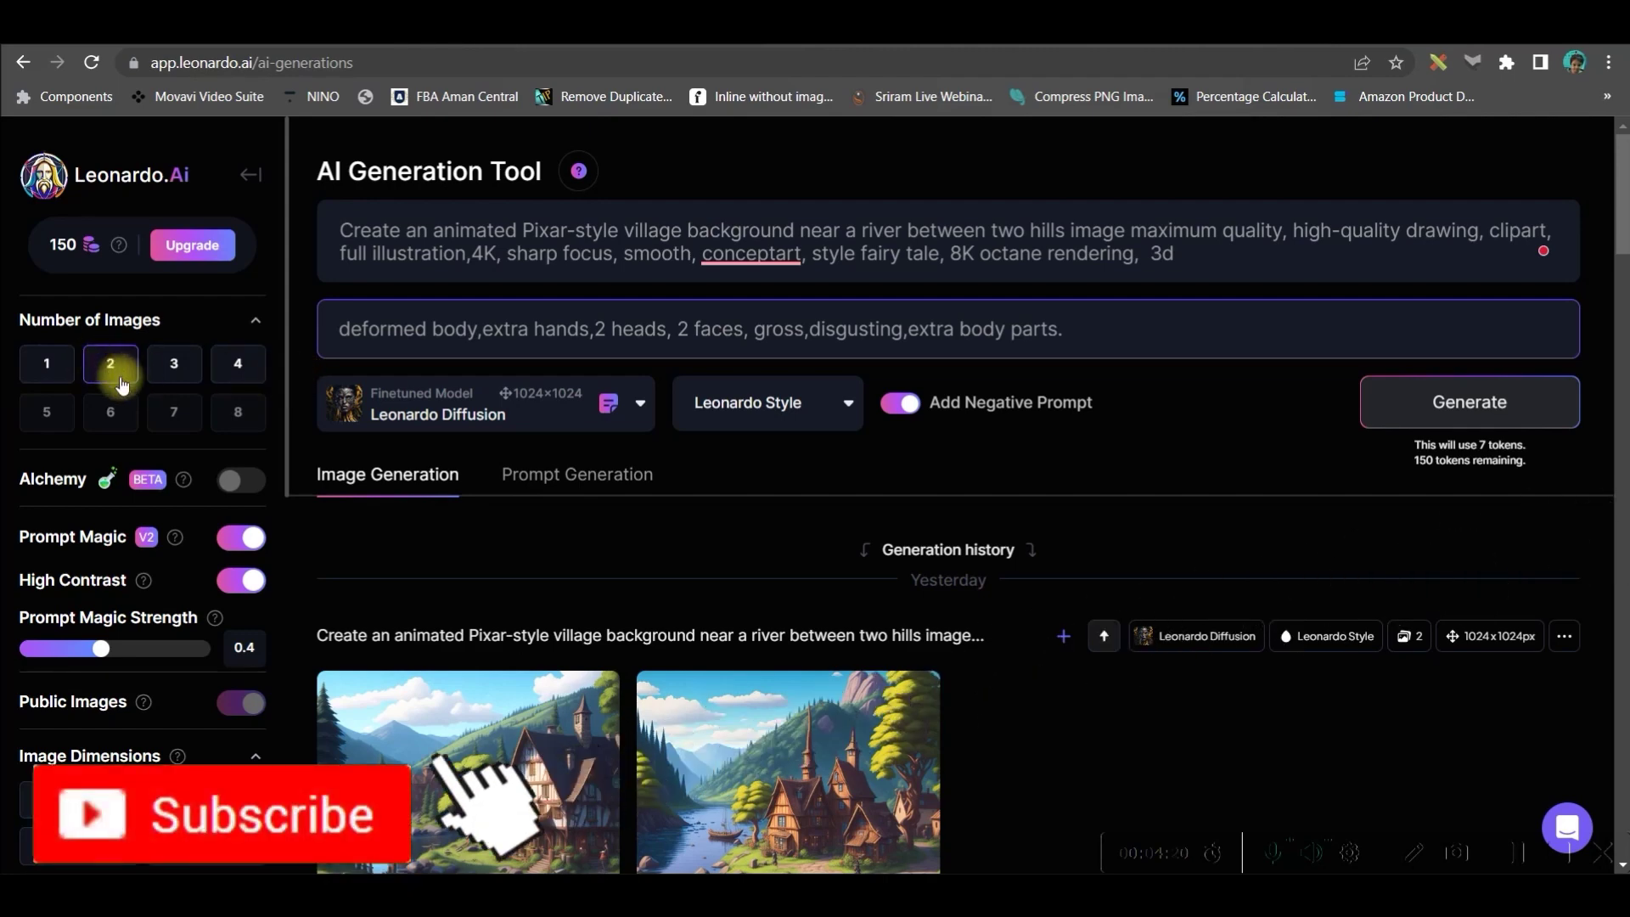
Step: Confirm the 2-image, 1024×1024 settings and view the second village image full size
scroll(165, 484, down, 3)
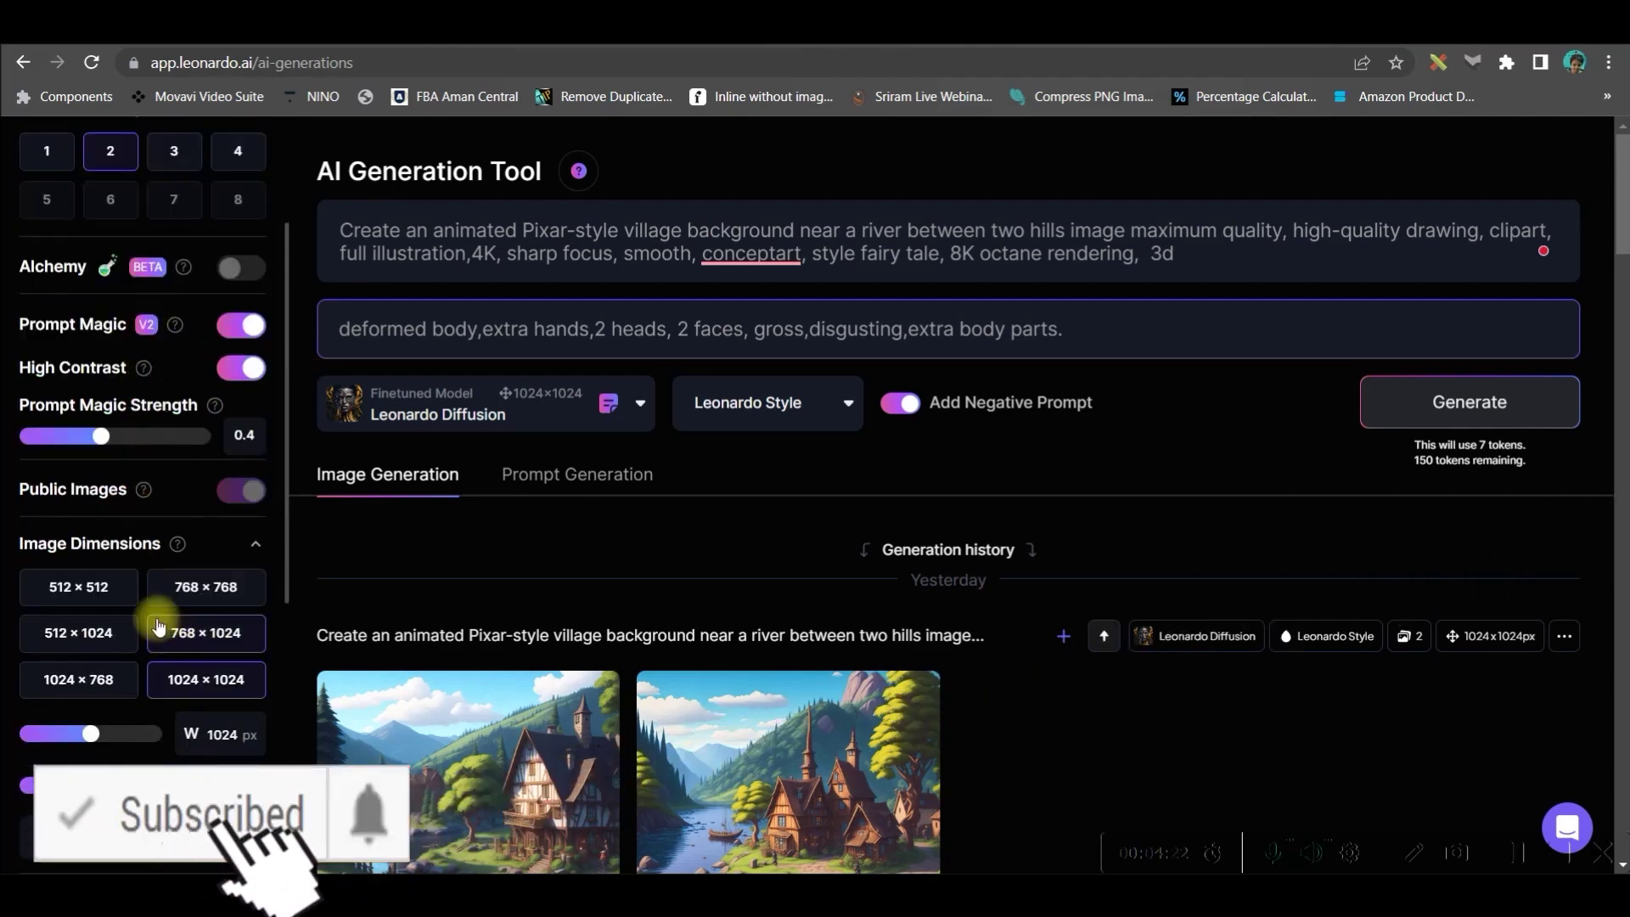
scroll(244, 641, down, 1)
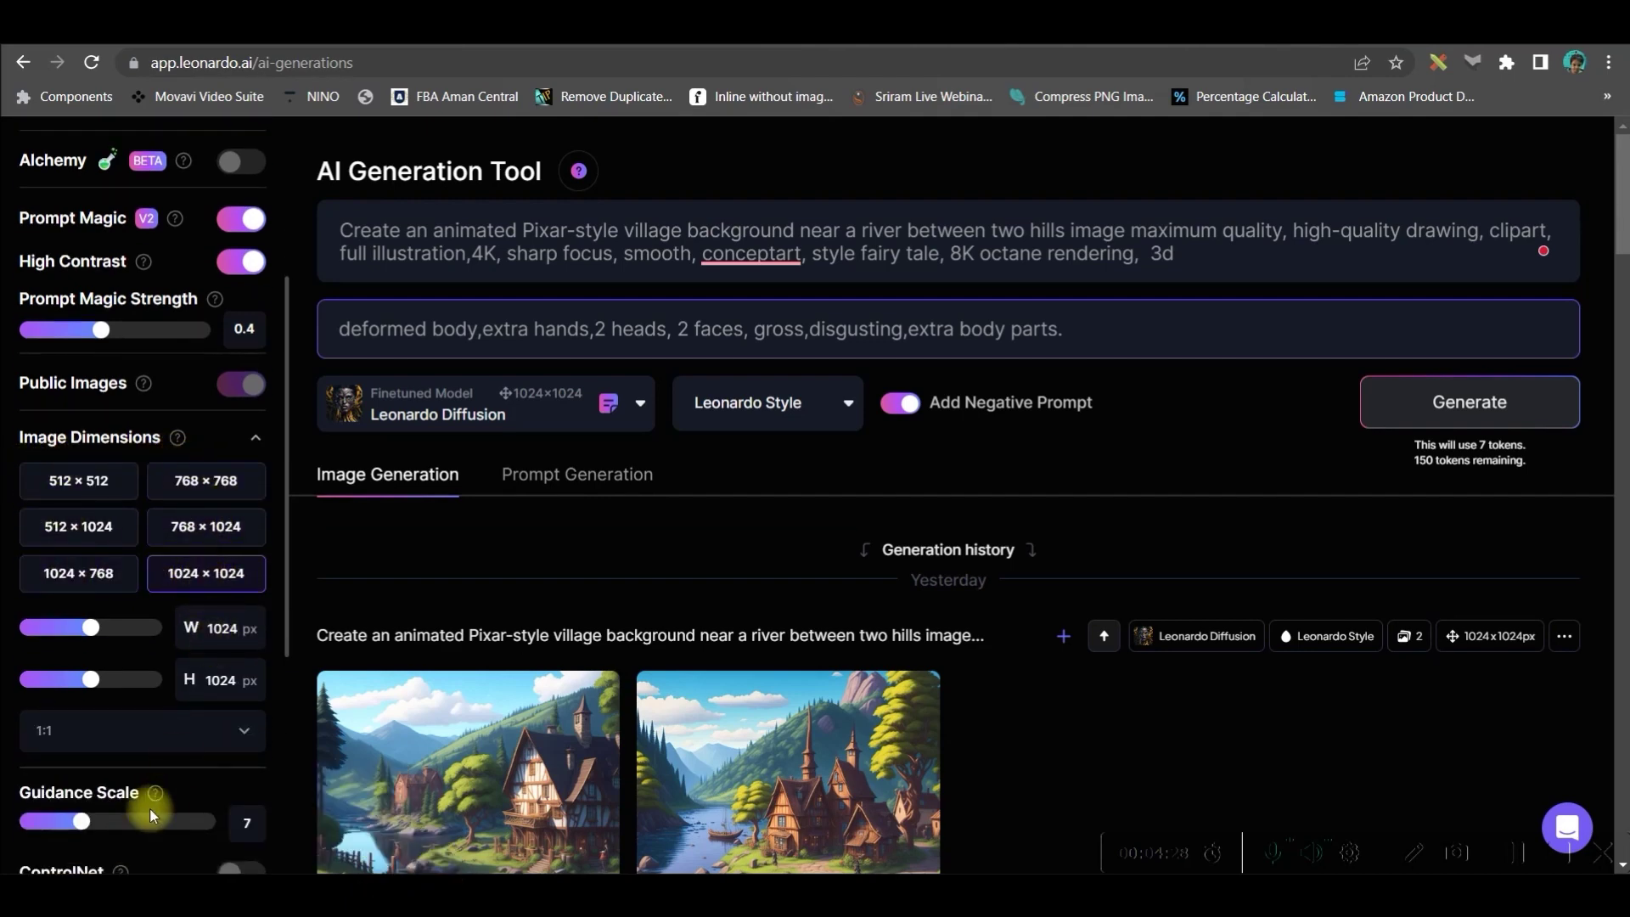
scroll(227, 690, down, 4)
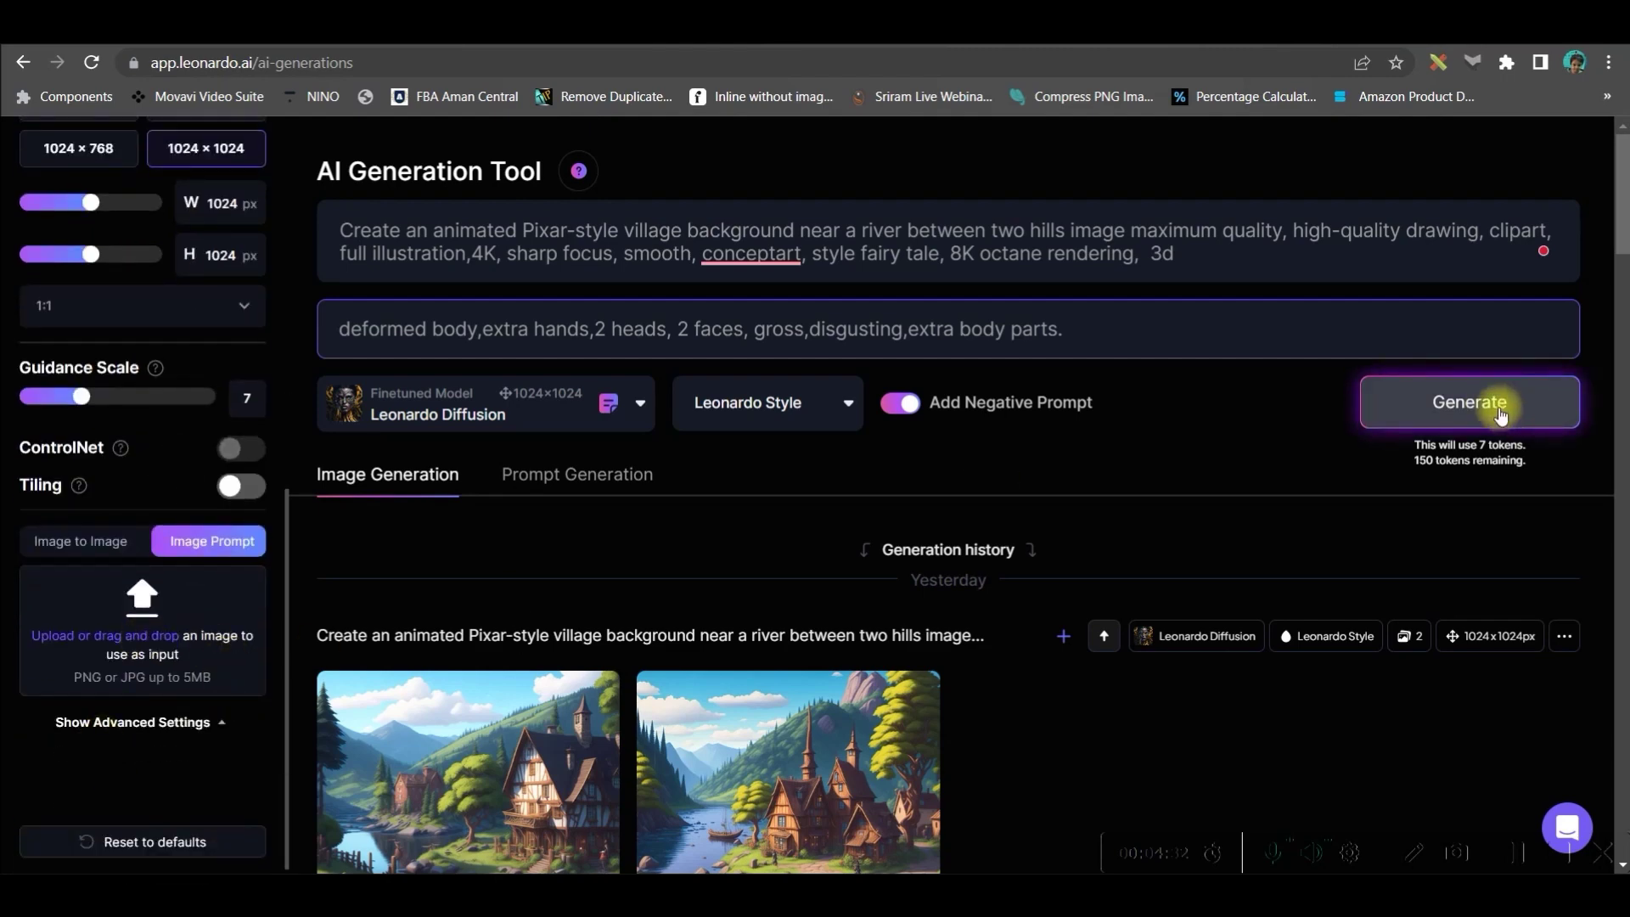
scroll(887, 662, down, 4)
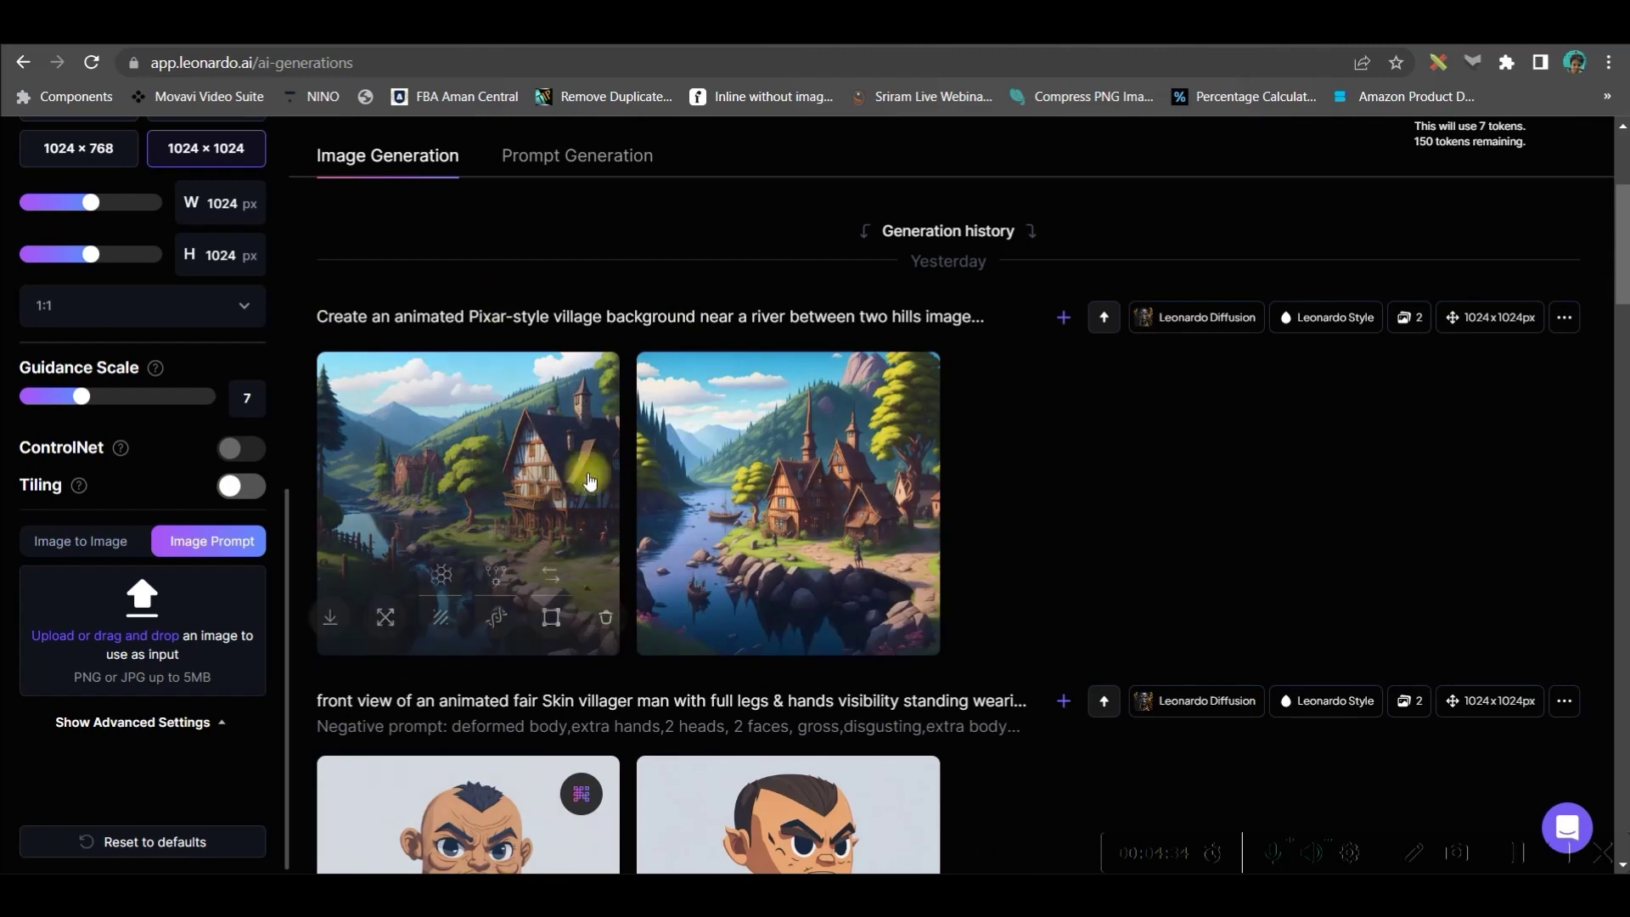
click(789, 475)
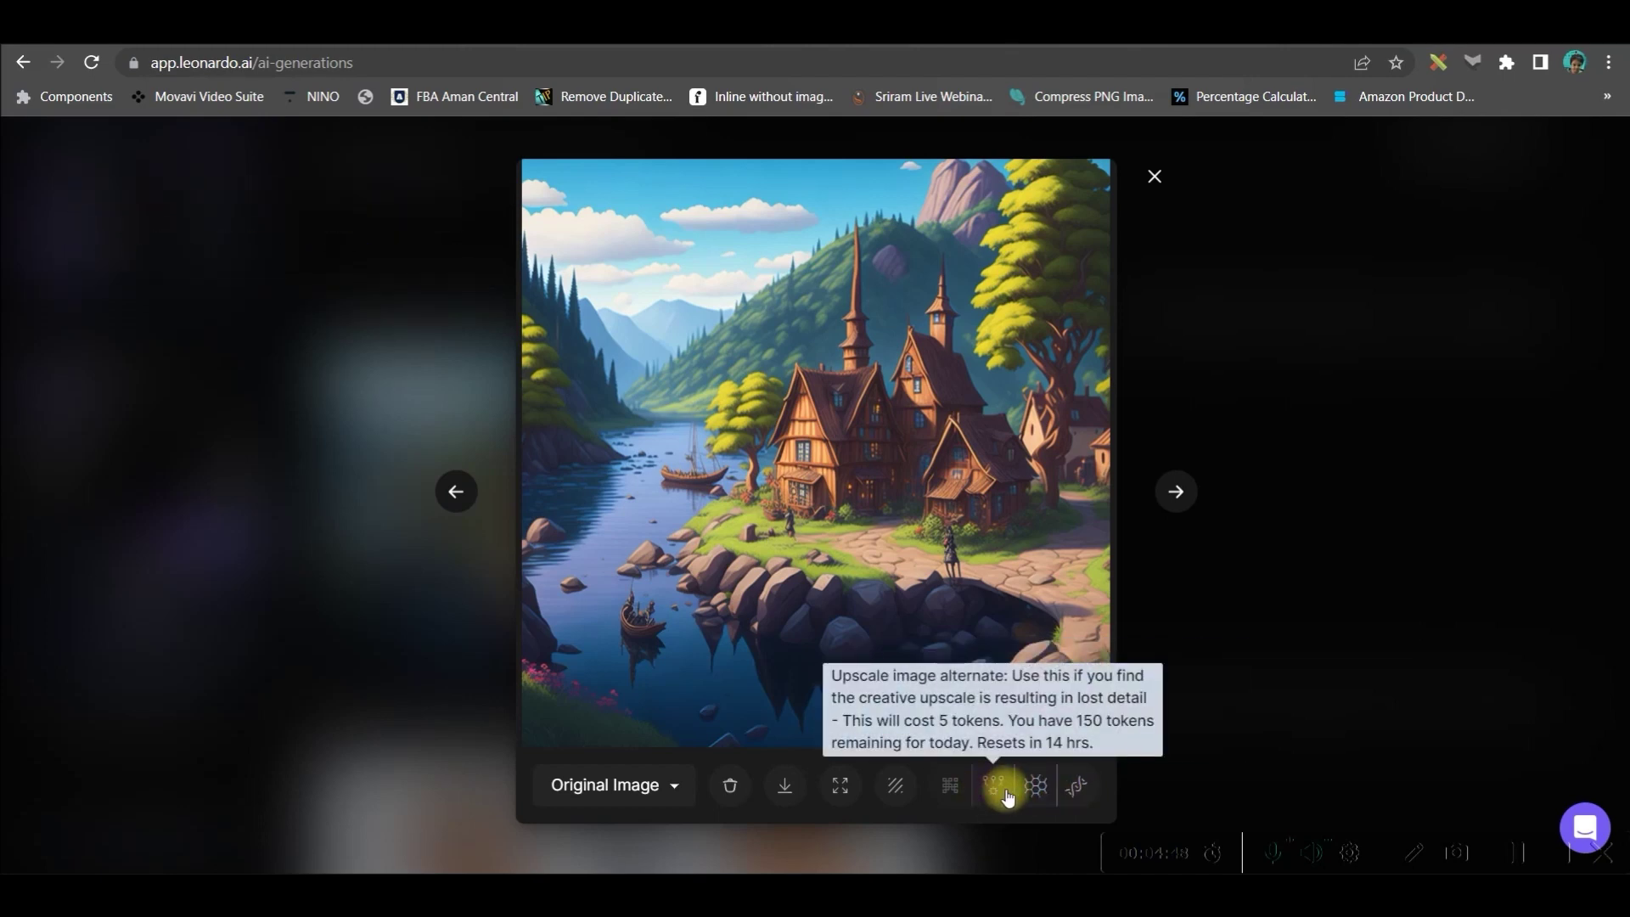
Step: Download the river village image as a JPG, close the viewer, and dismiss the McAfee notice
click(783, 793)
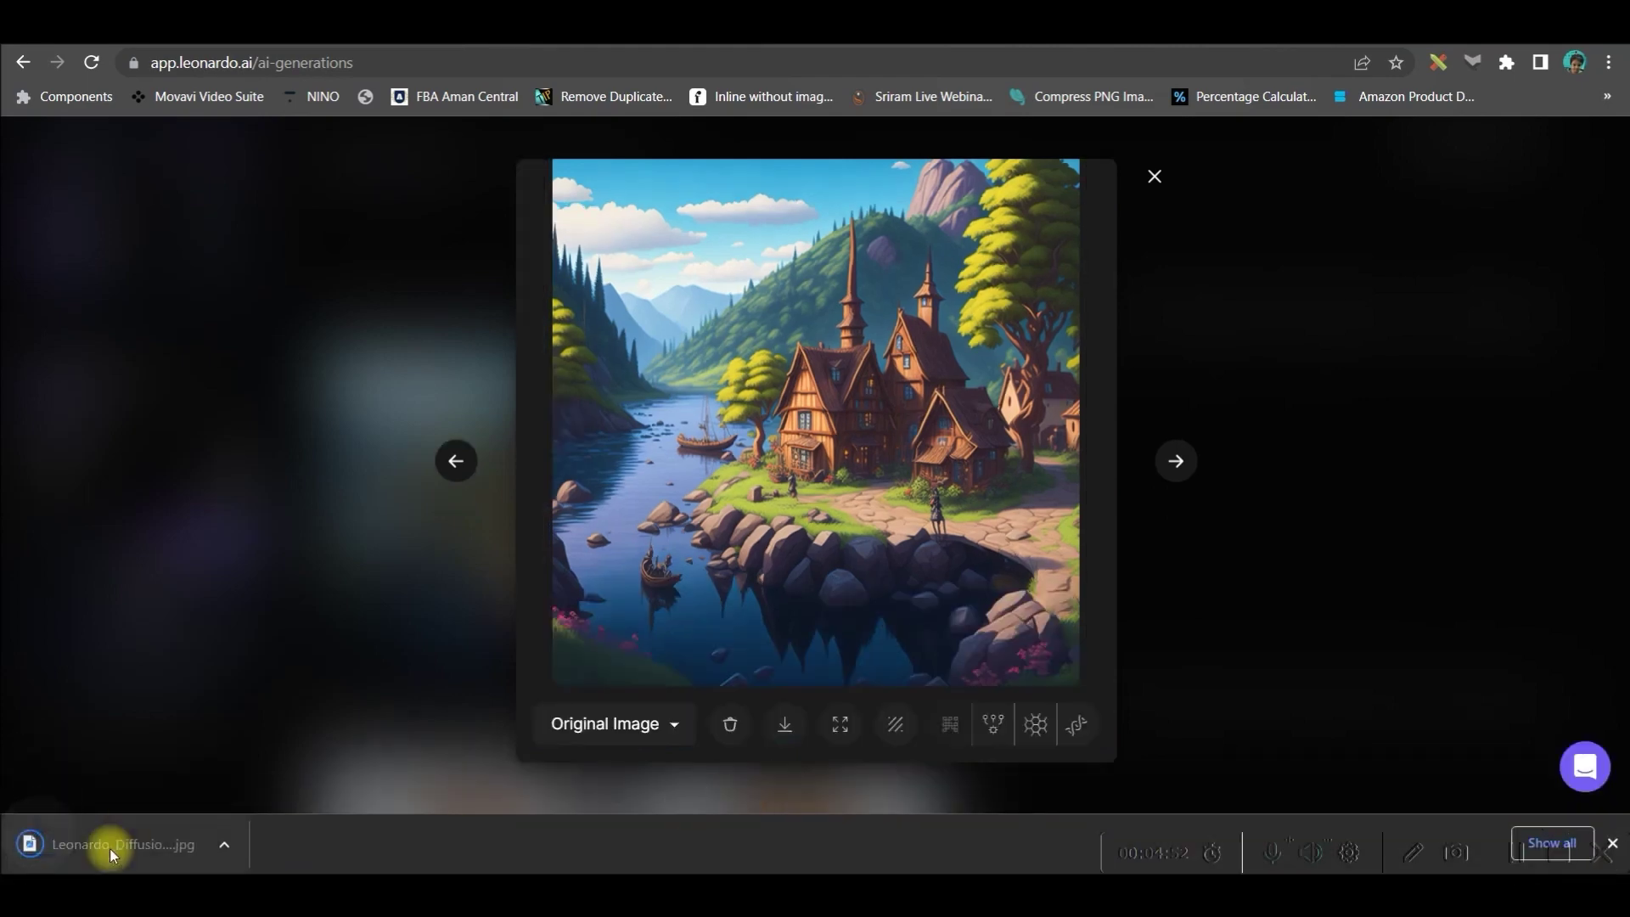
click(1153, 171)
click(1622, 142)
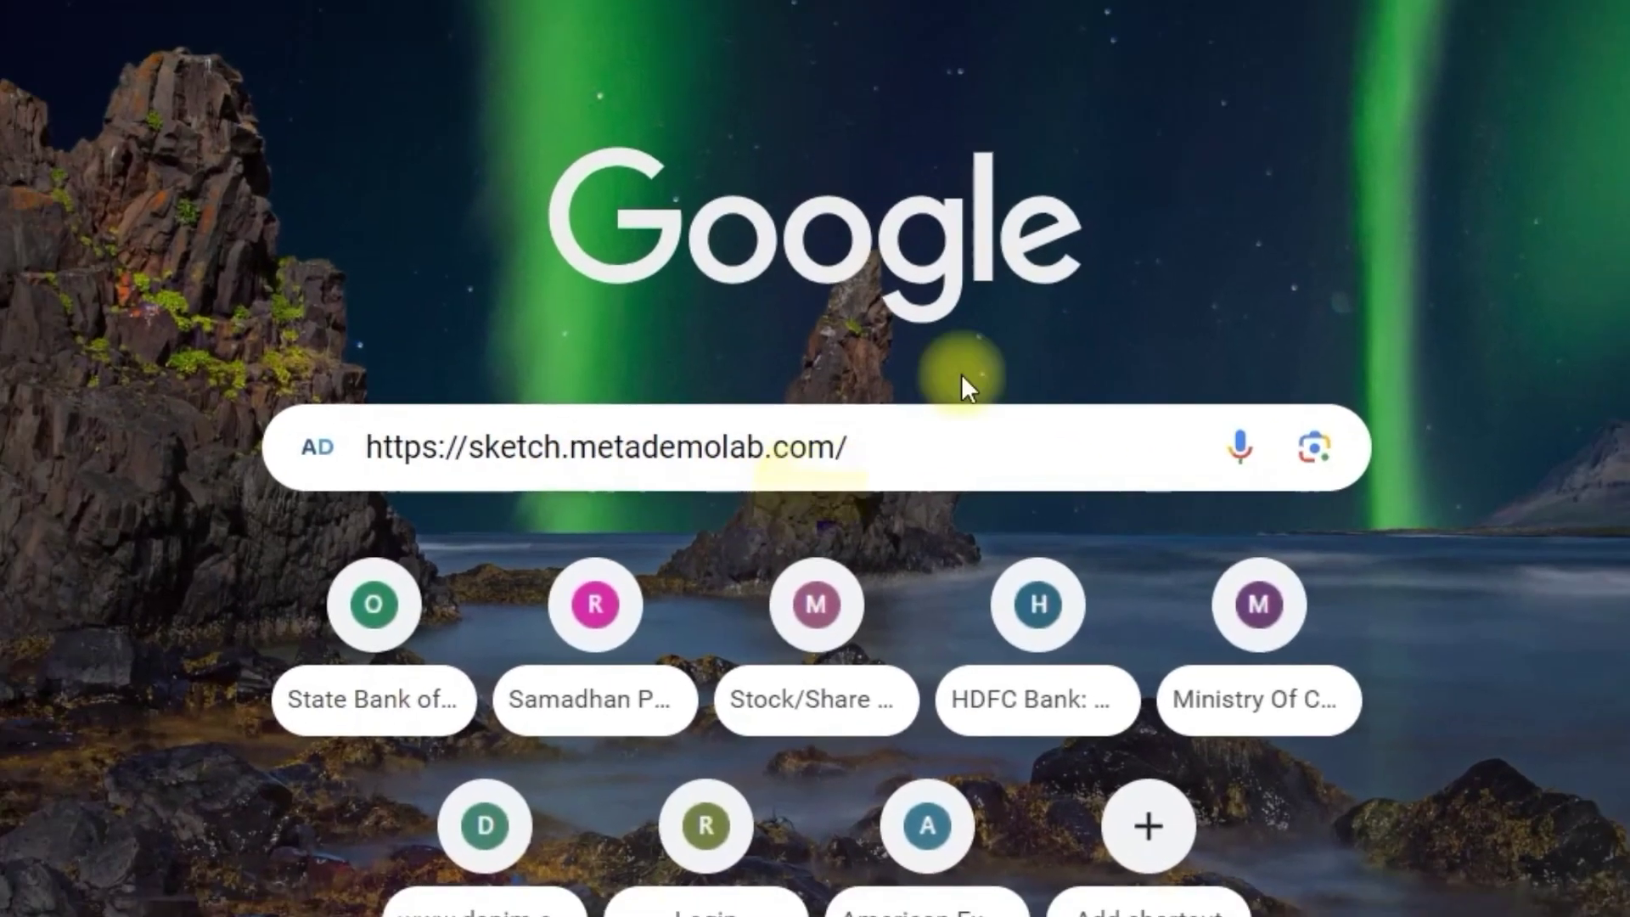
key(Return)
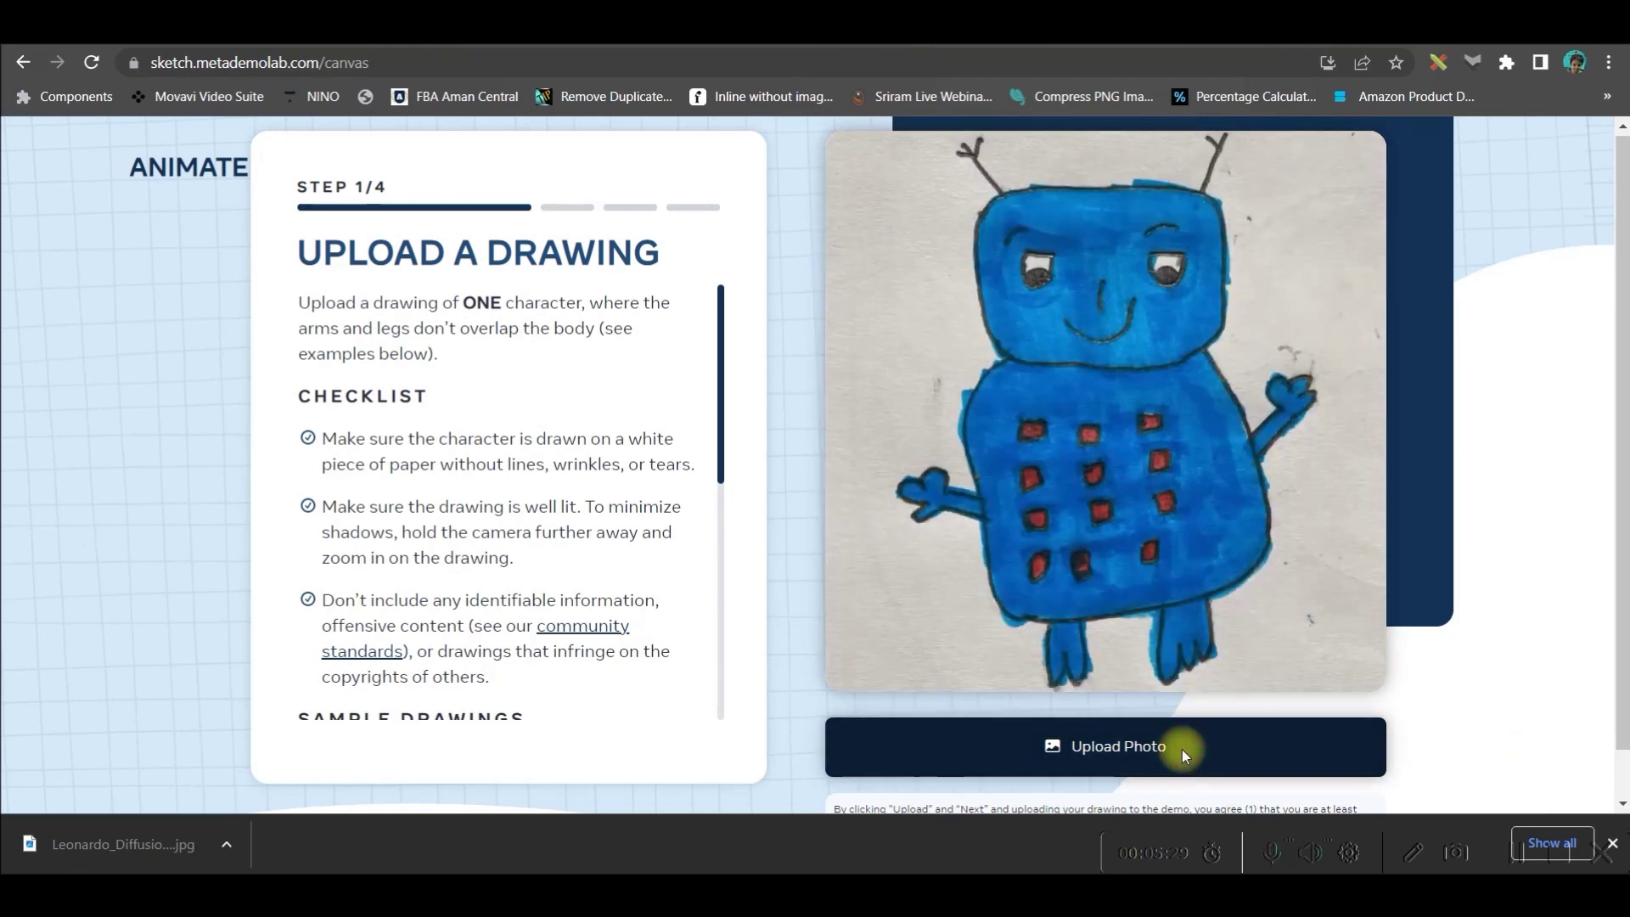
Step: Upload the girl JPG from LEONARDO.AI > New folder, then continue and agree to the consent
click(1184, 752)
click(229, 72)
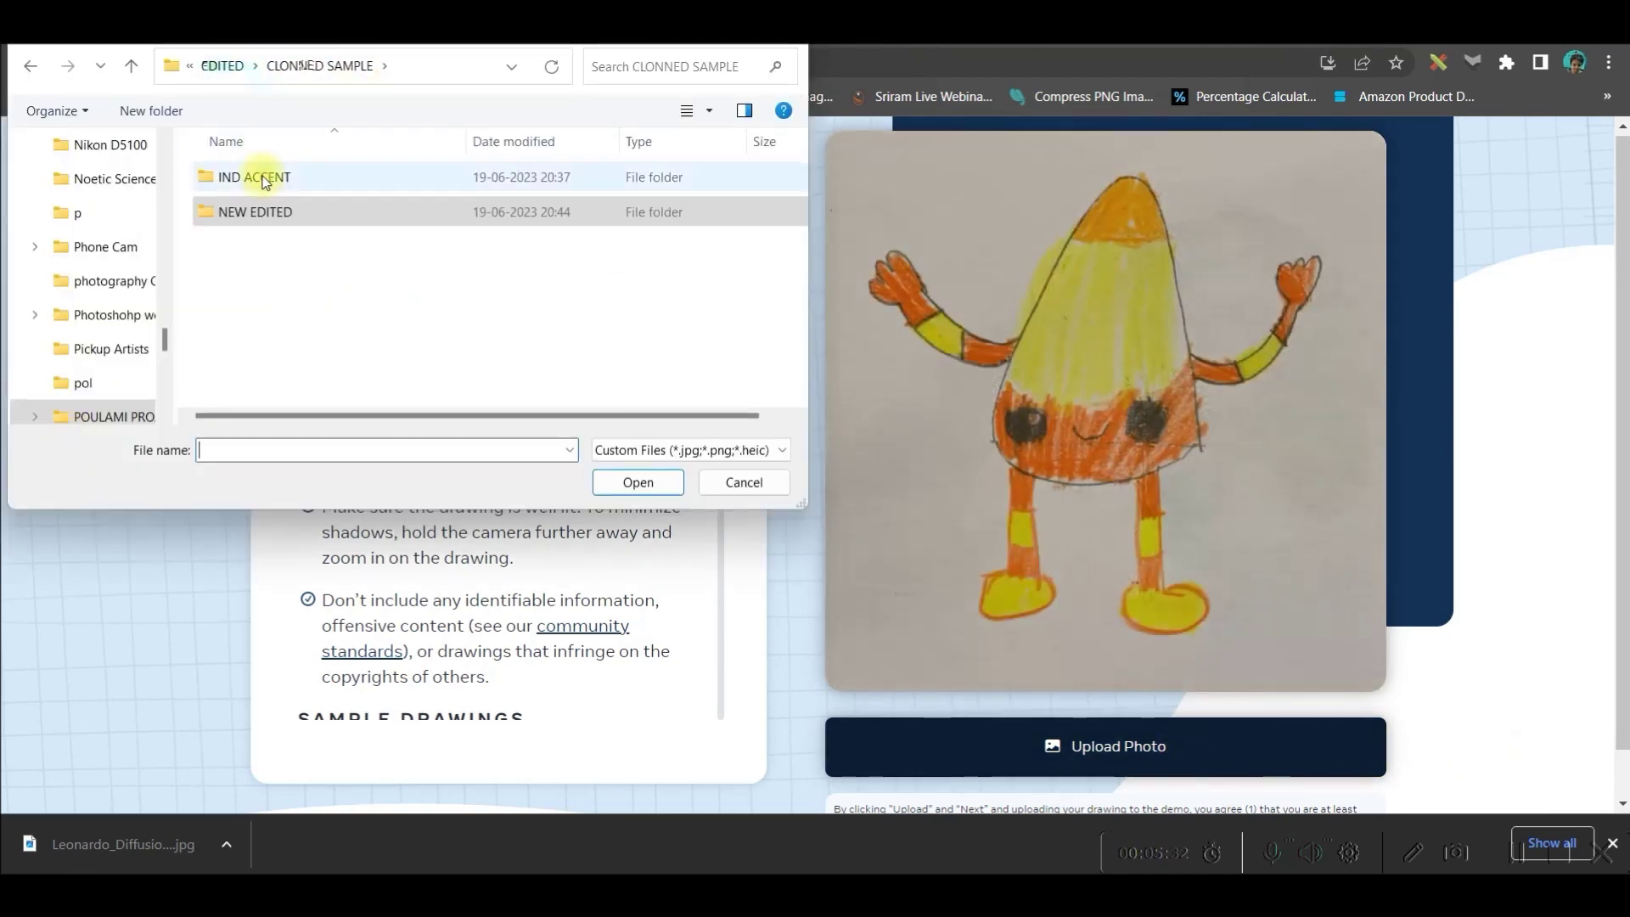
click(219, 68)
click(219, 68)
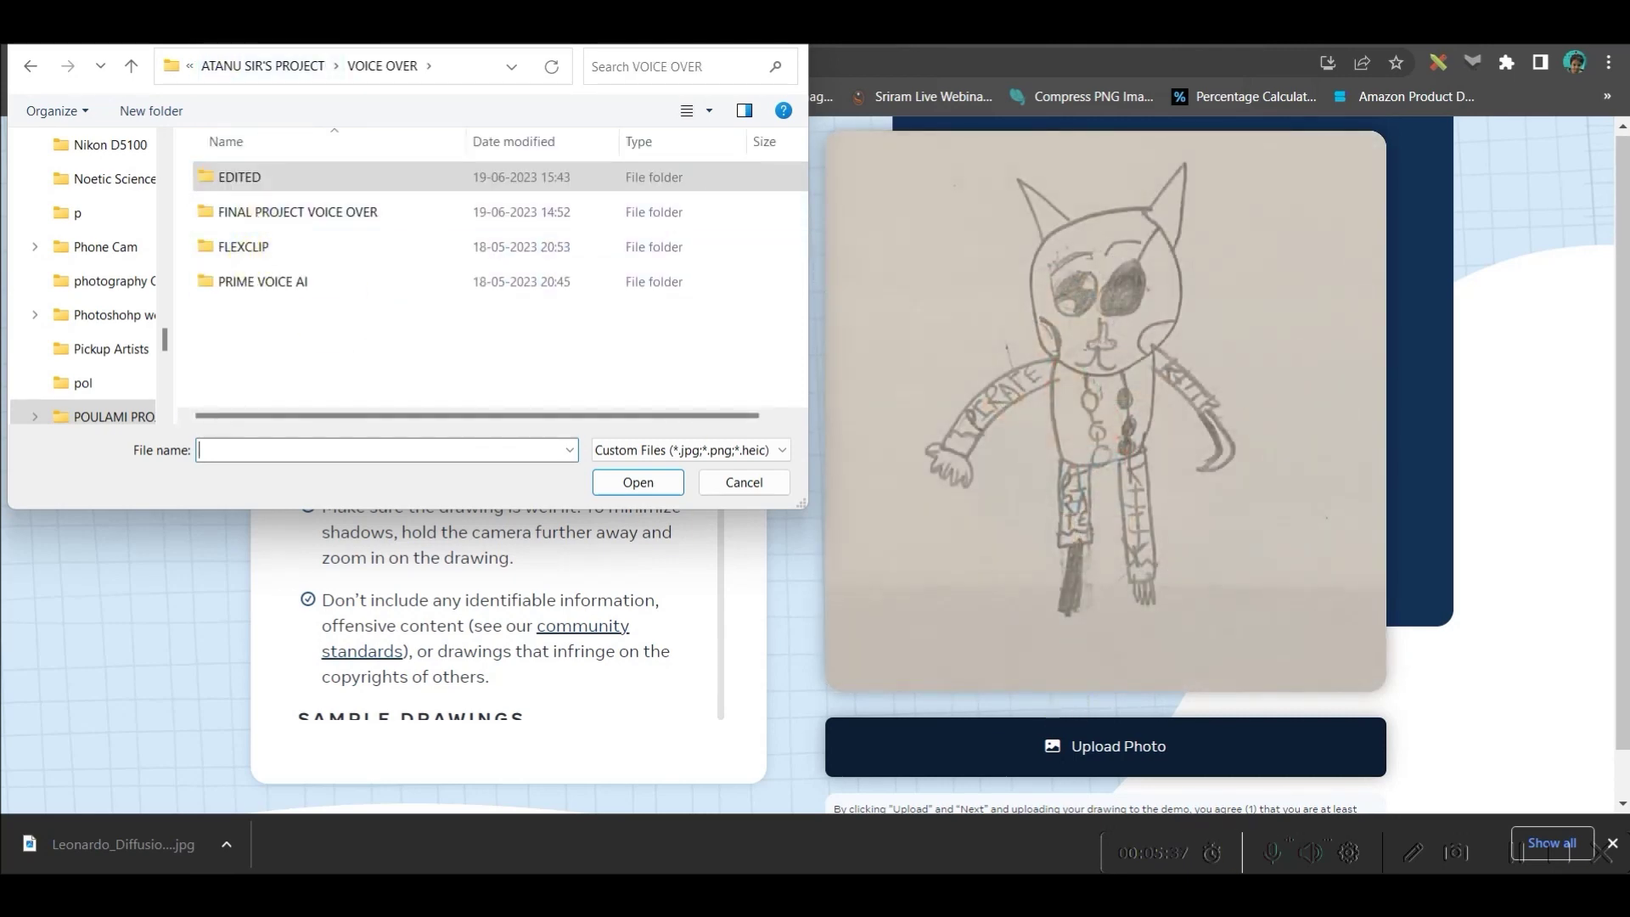
click(375, 392)
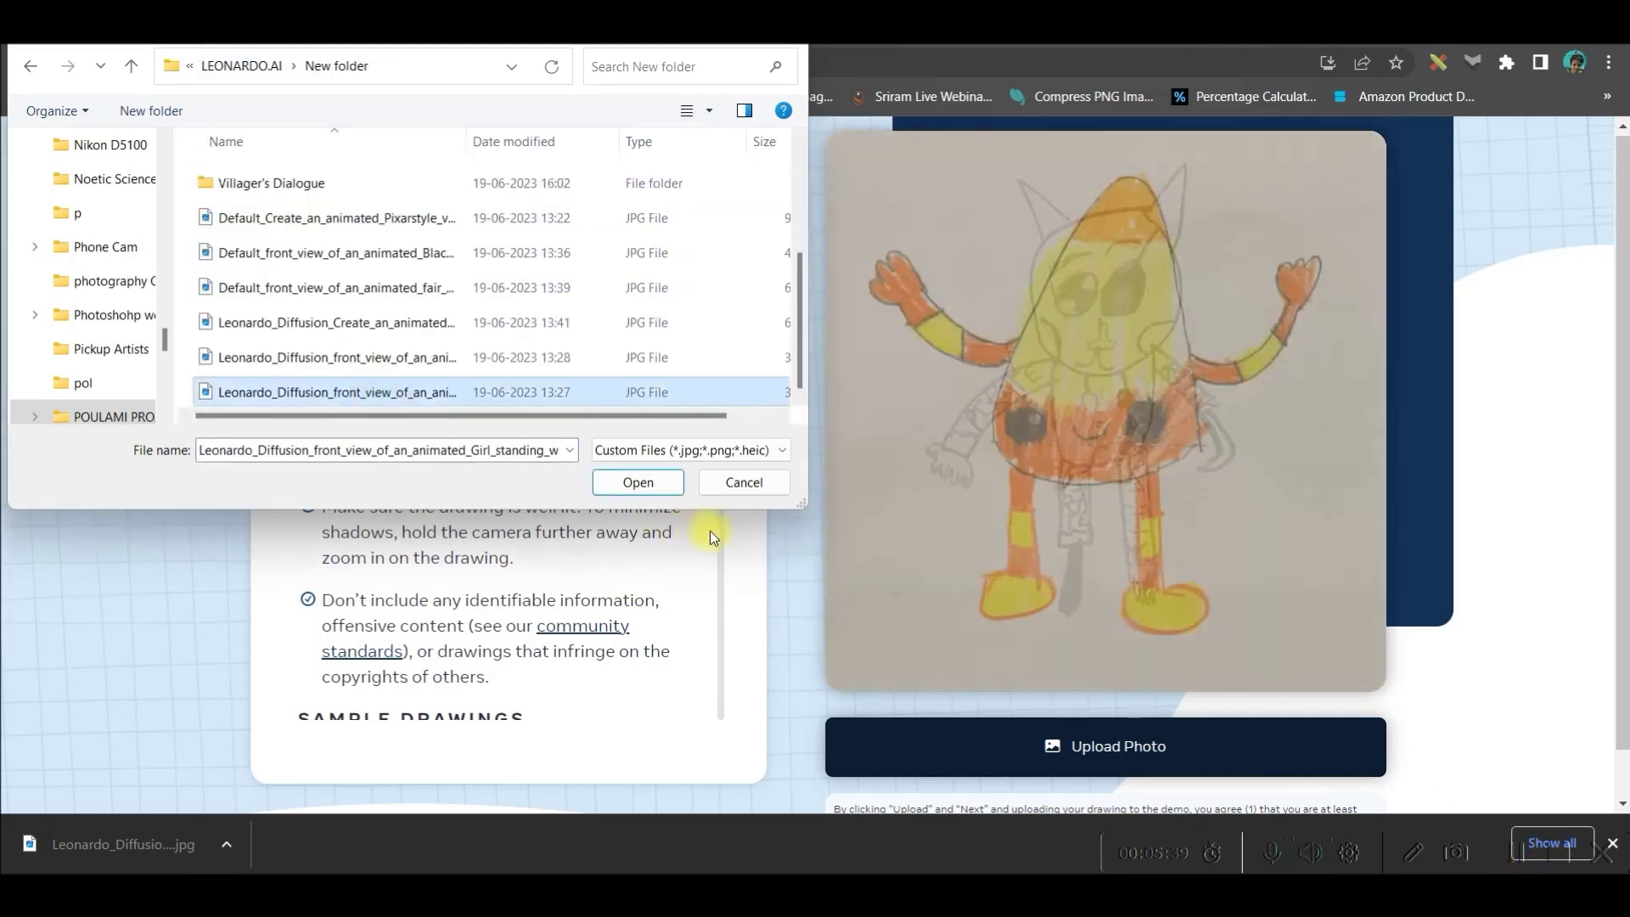
click(637, 478)
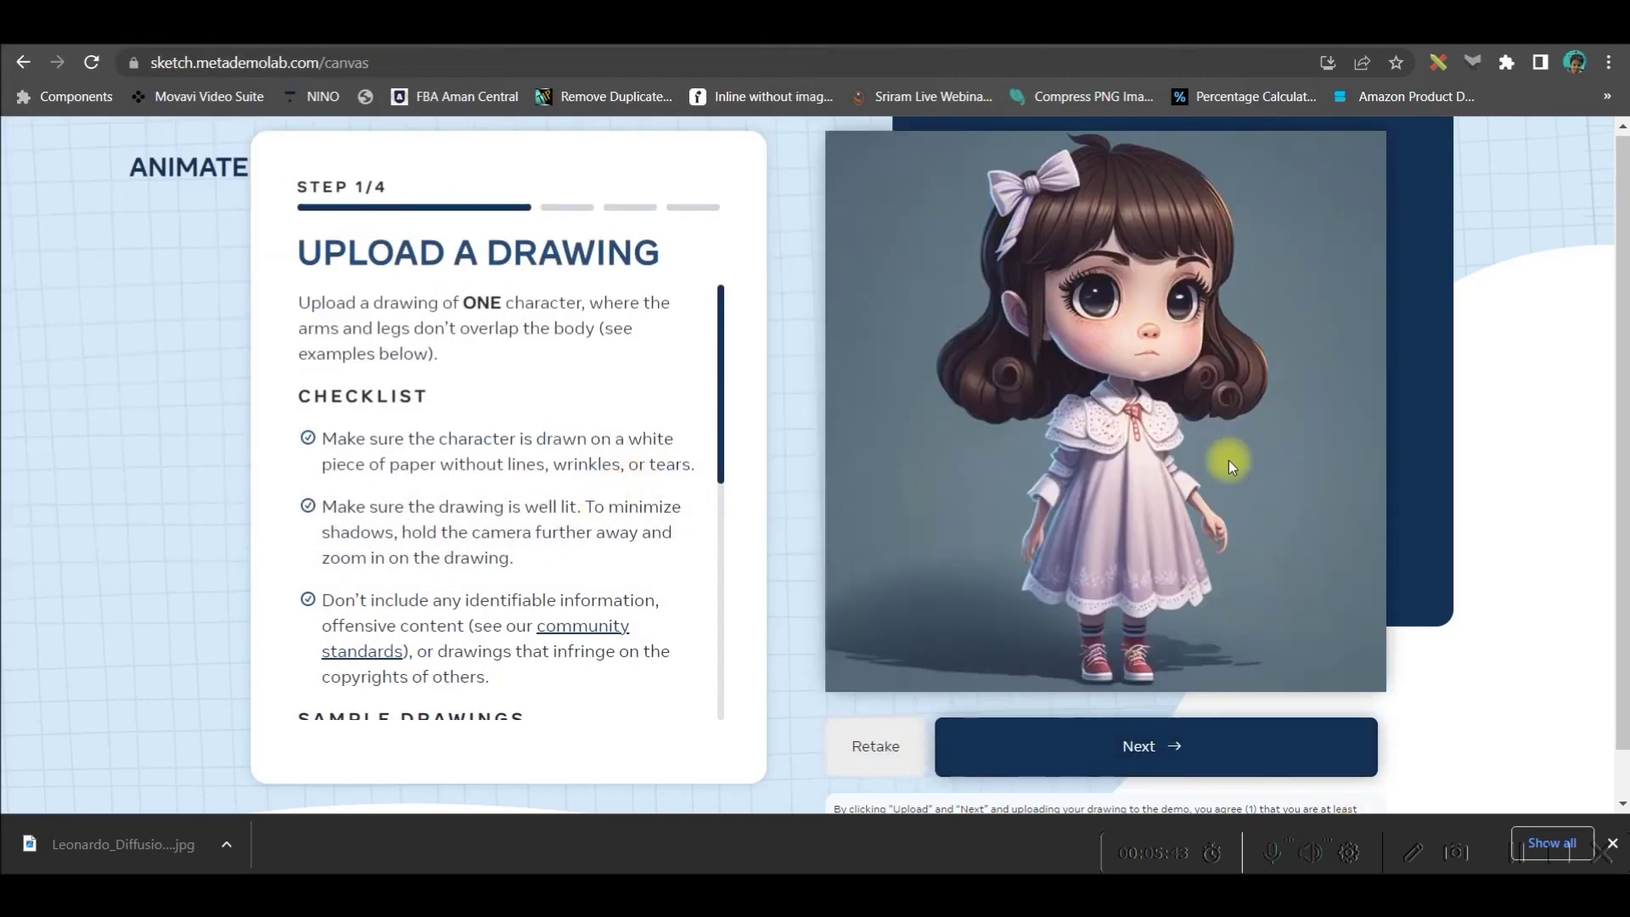
click(1177, 746)
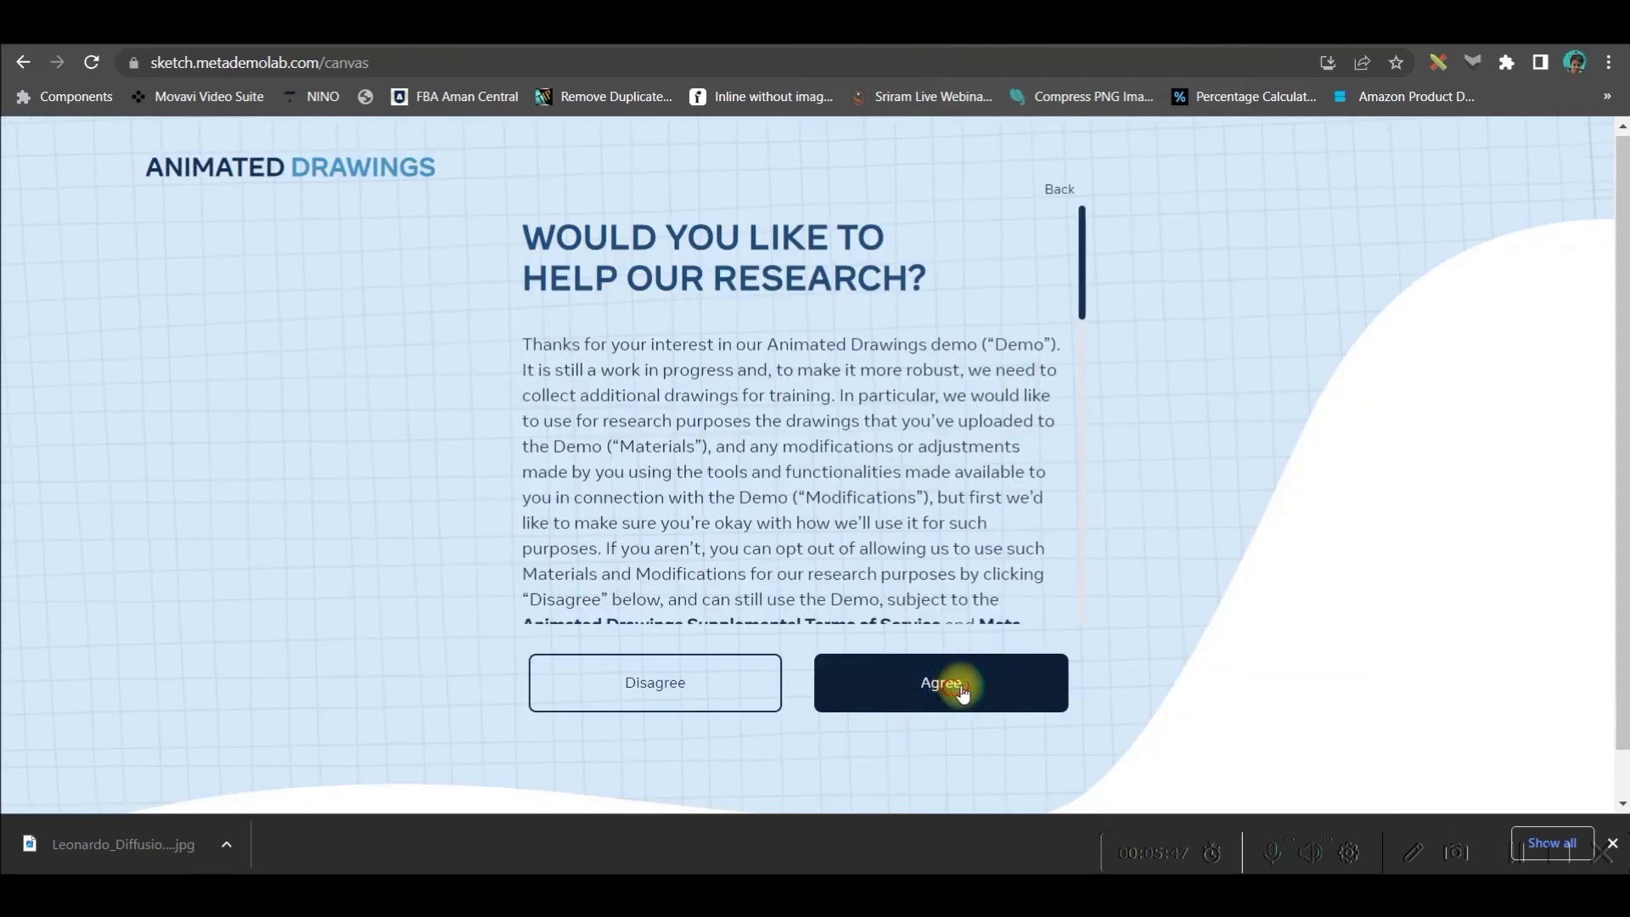
click(951, 688)
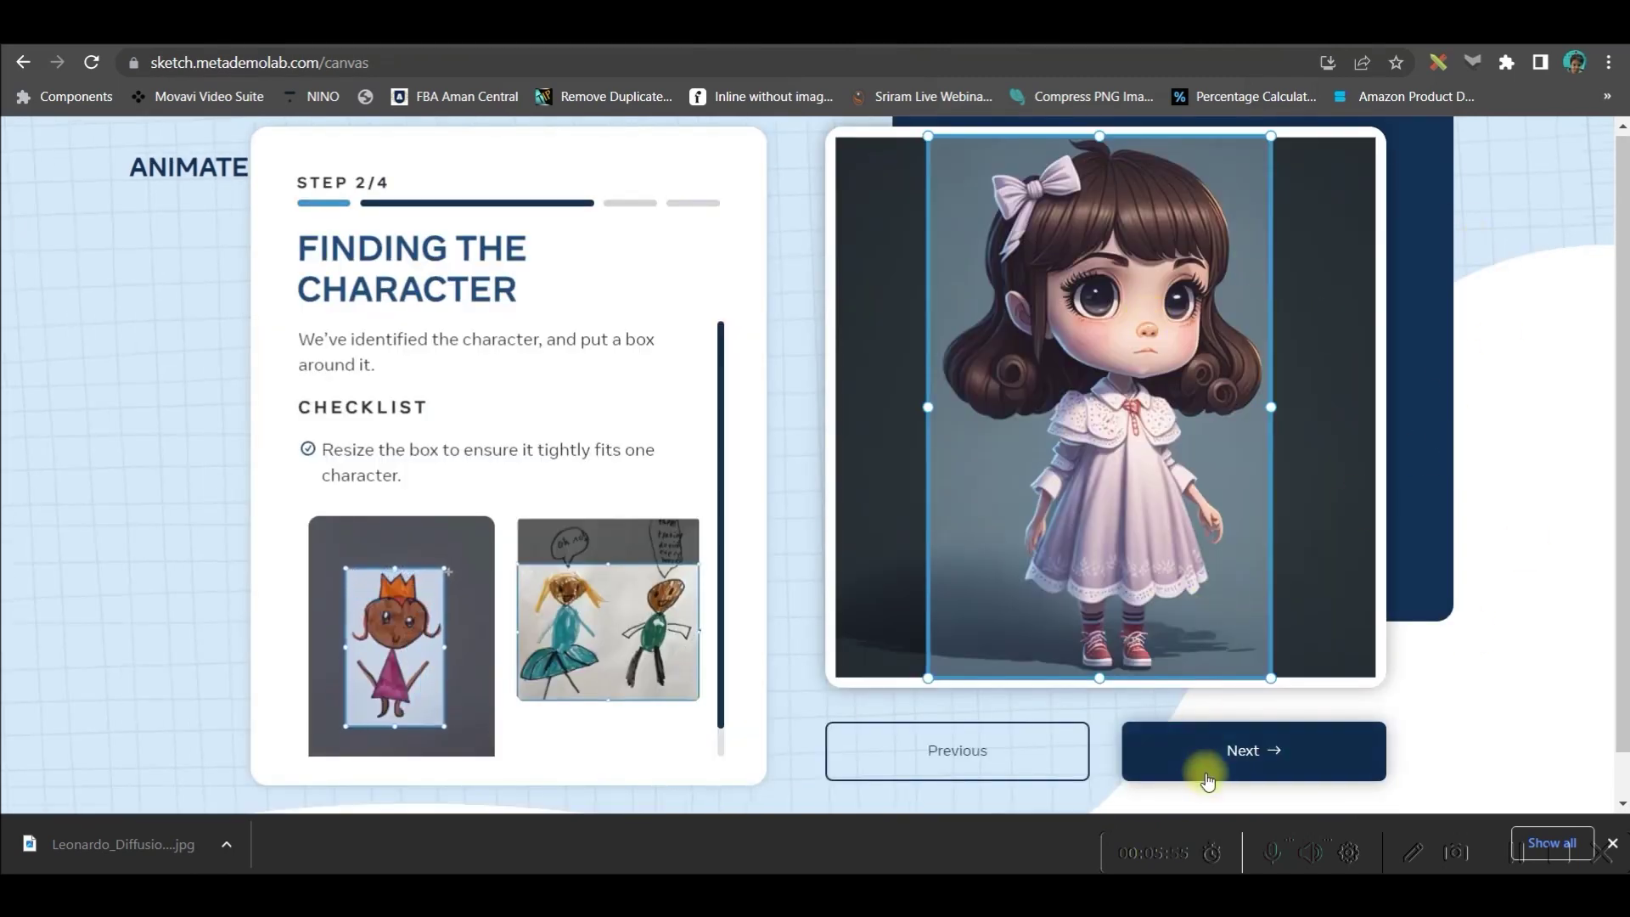
Step: Accept the character box, erase stray mask around the girl's lower dress and legs, and continue
click(1274, 762)
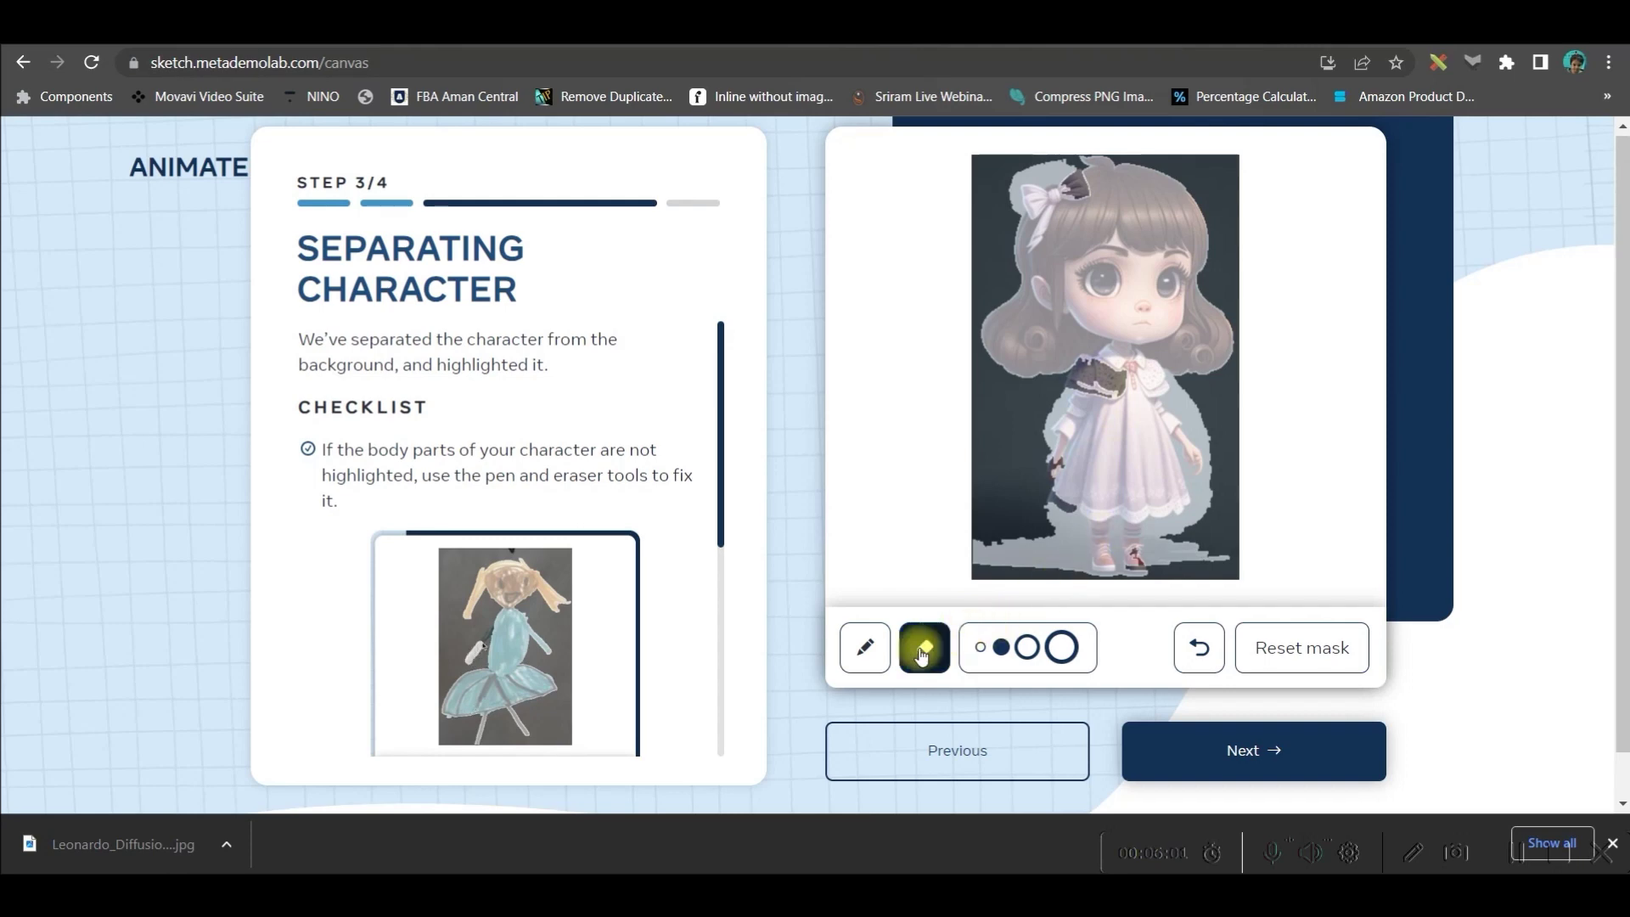
drag(1046, 477, 1061, 516)
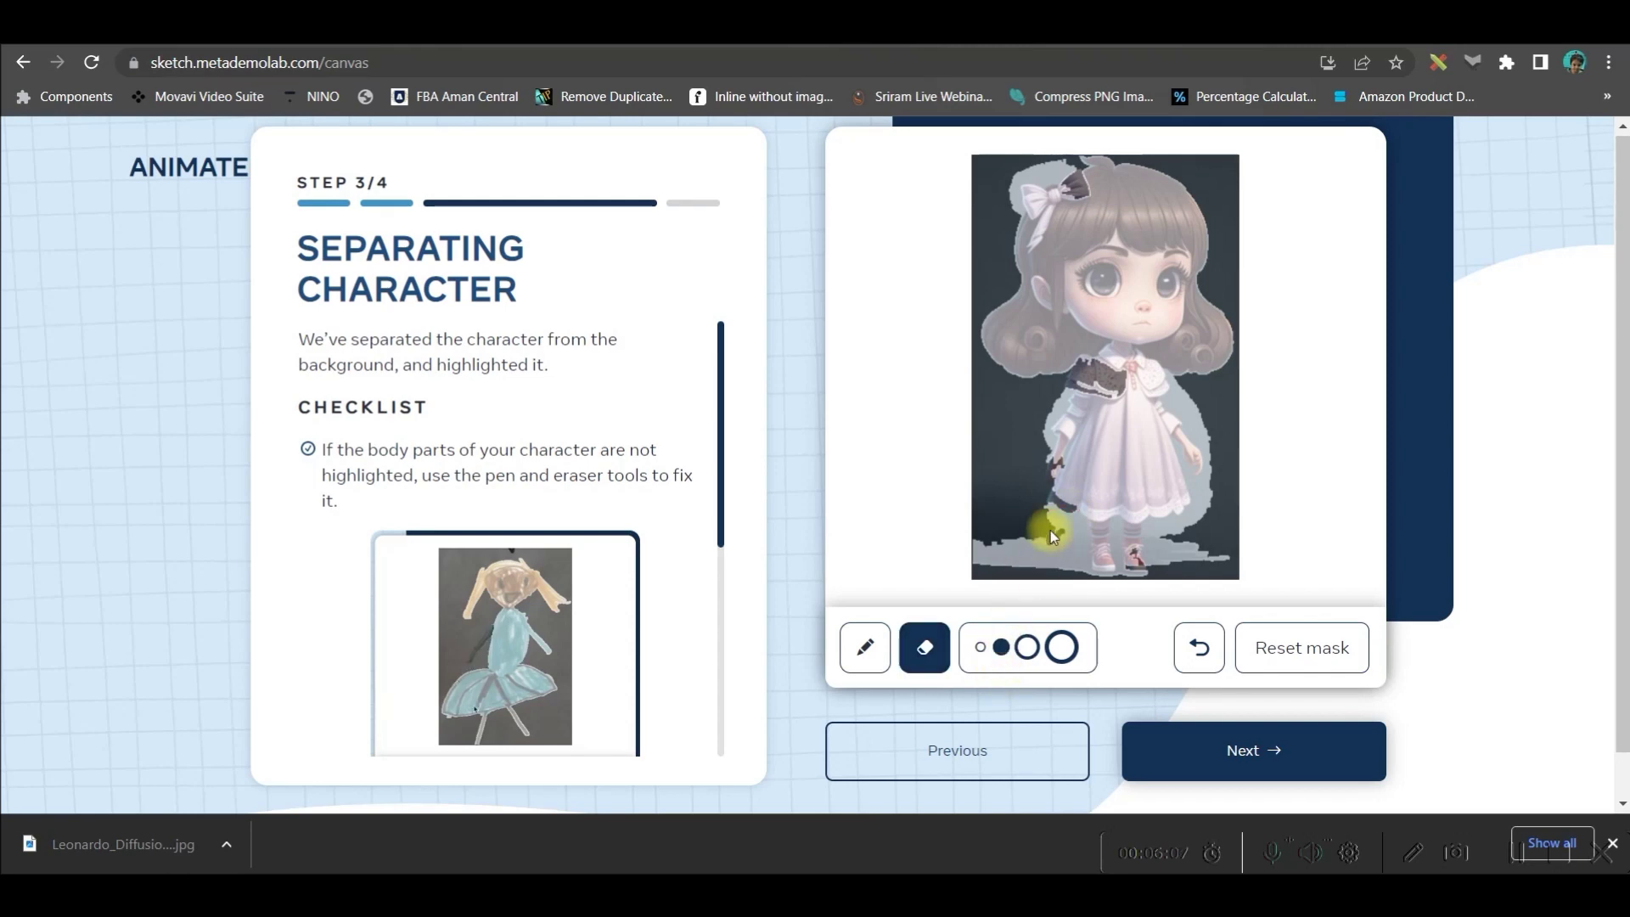
drag(1083, 531, 986, 552)
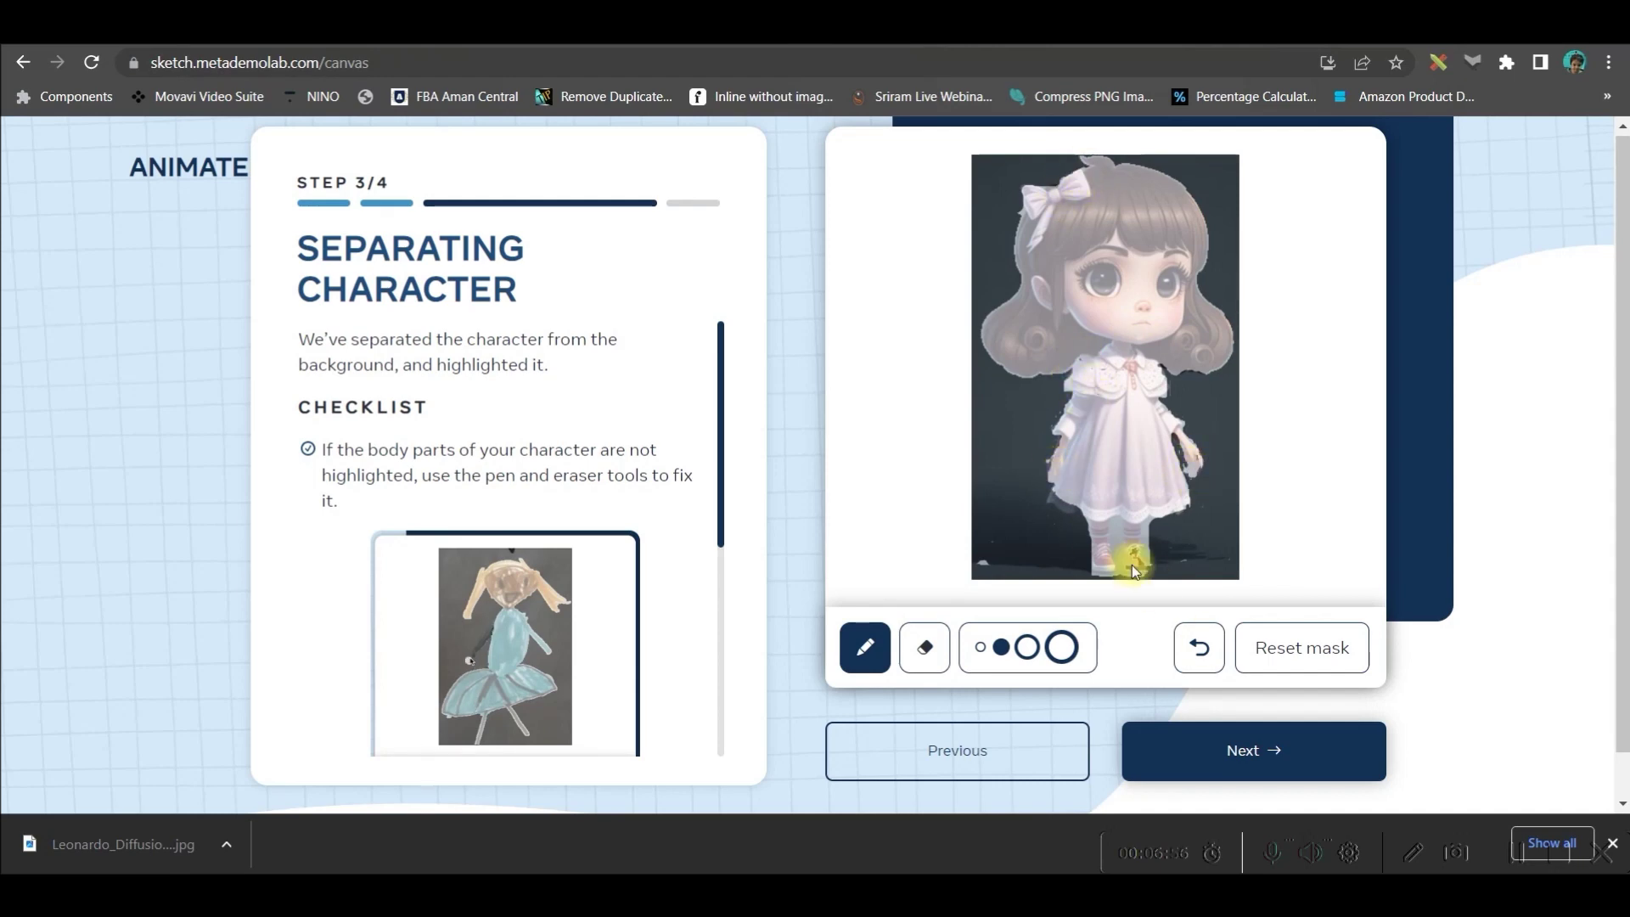
click(925, 647)
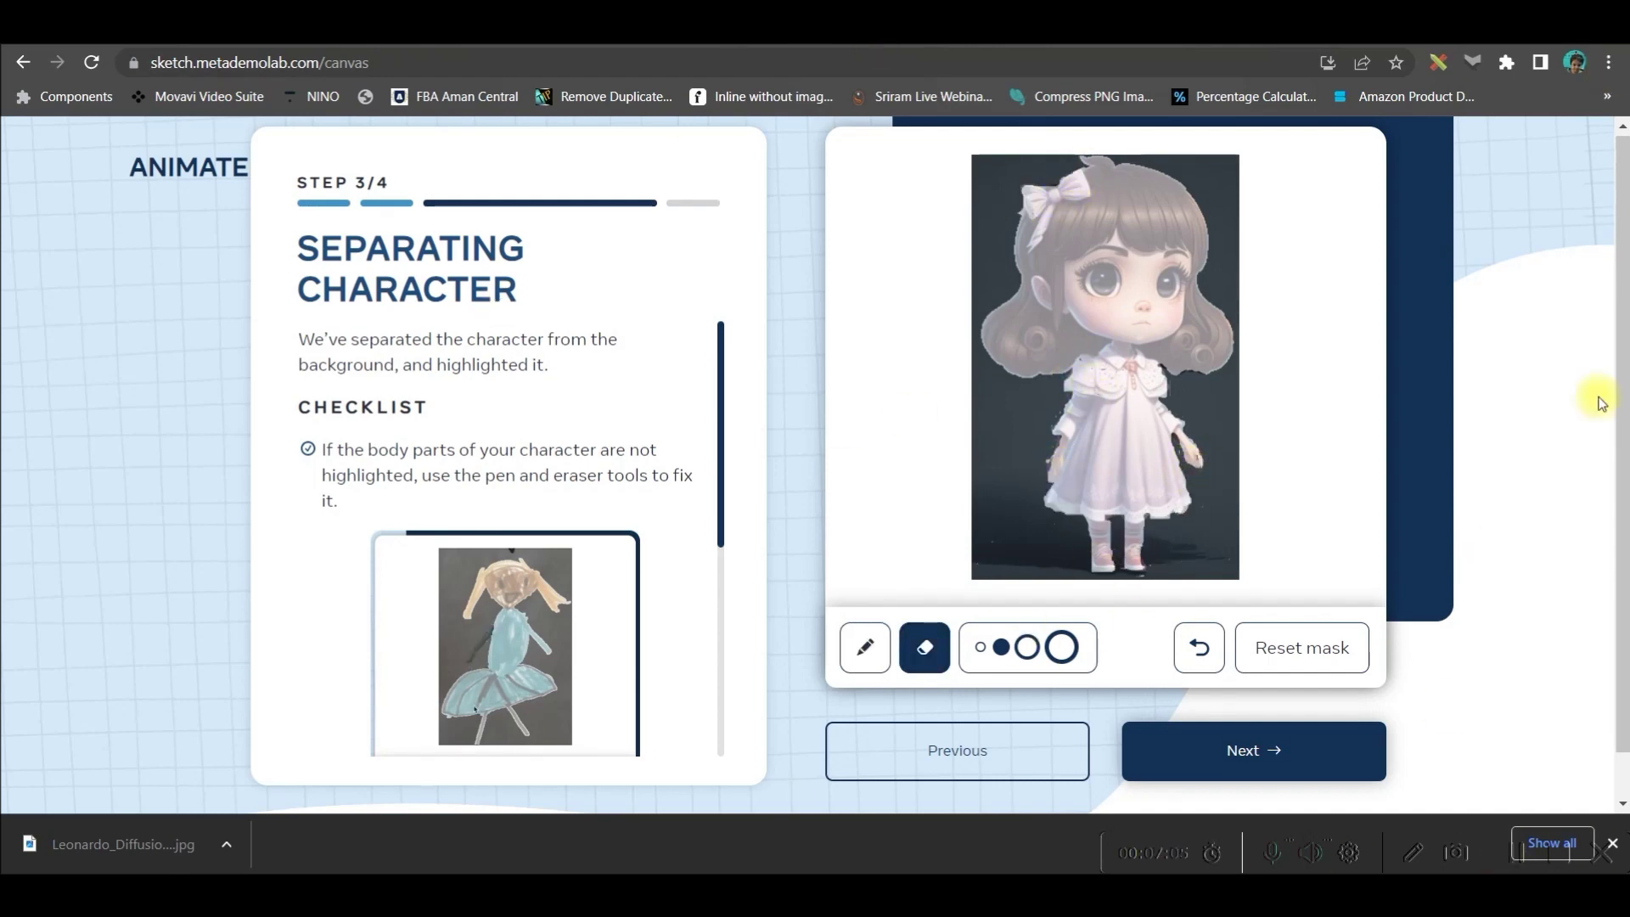
click(1255, 747)
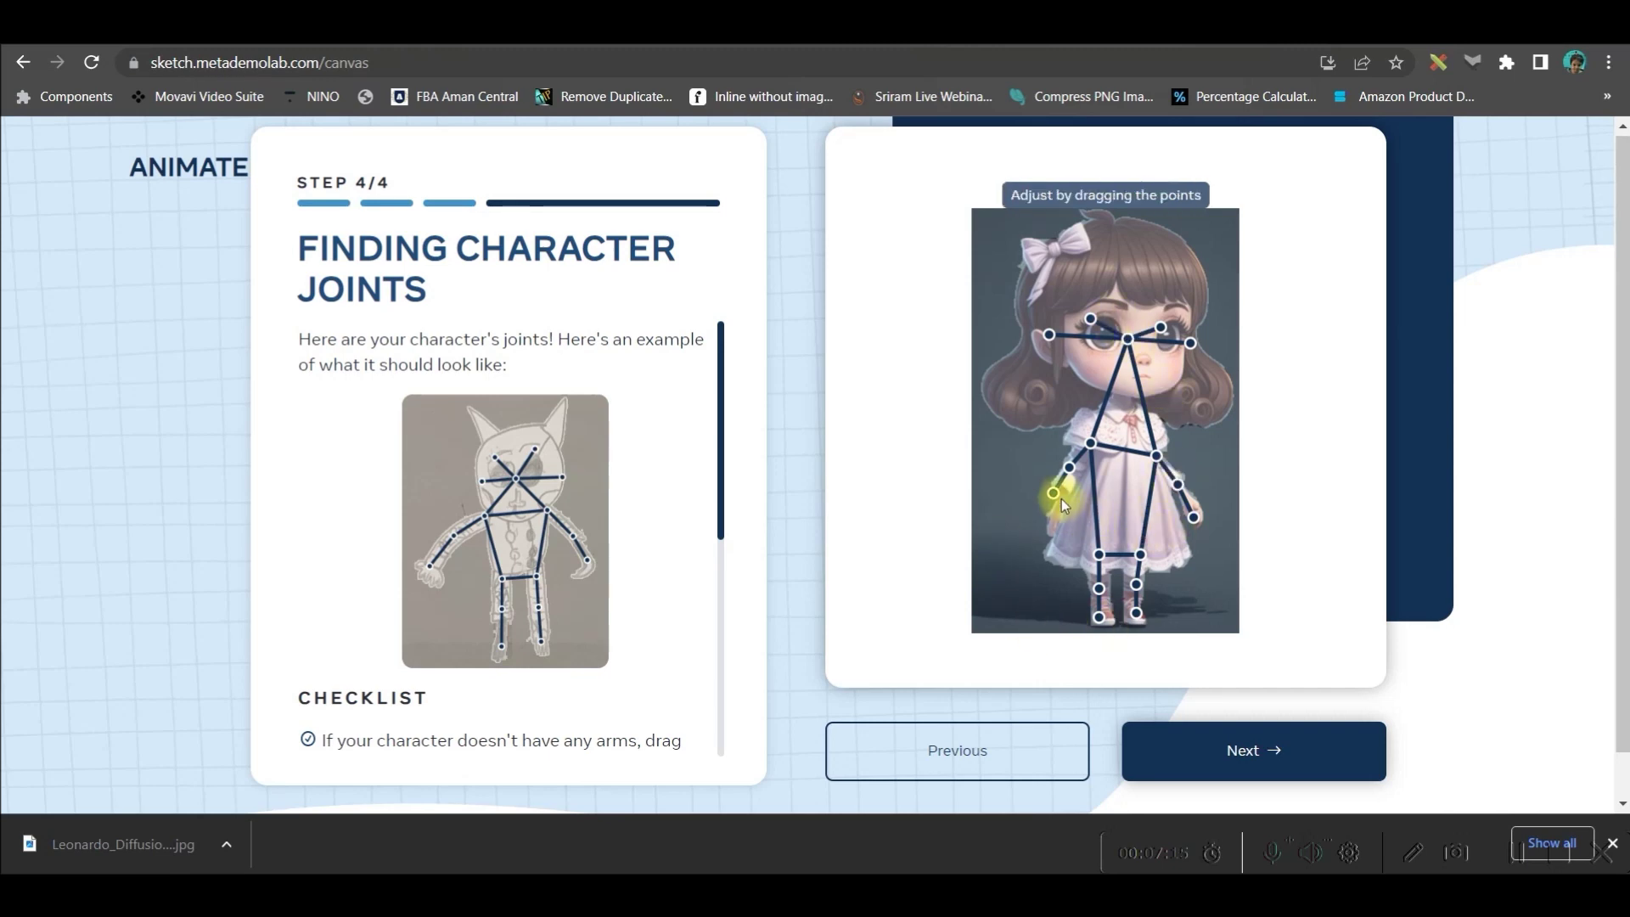
Step: Drag the girl's left wrist joint lower and continue to the Add Animation page
drag(1061, 497, 1062, 521)
click(1288, 758)
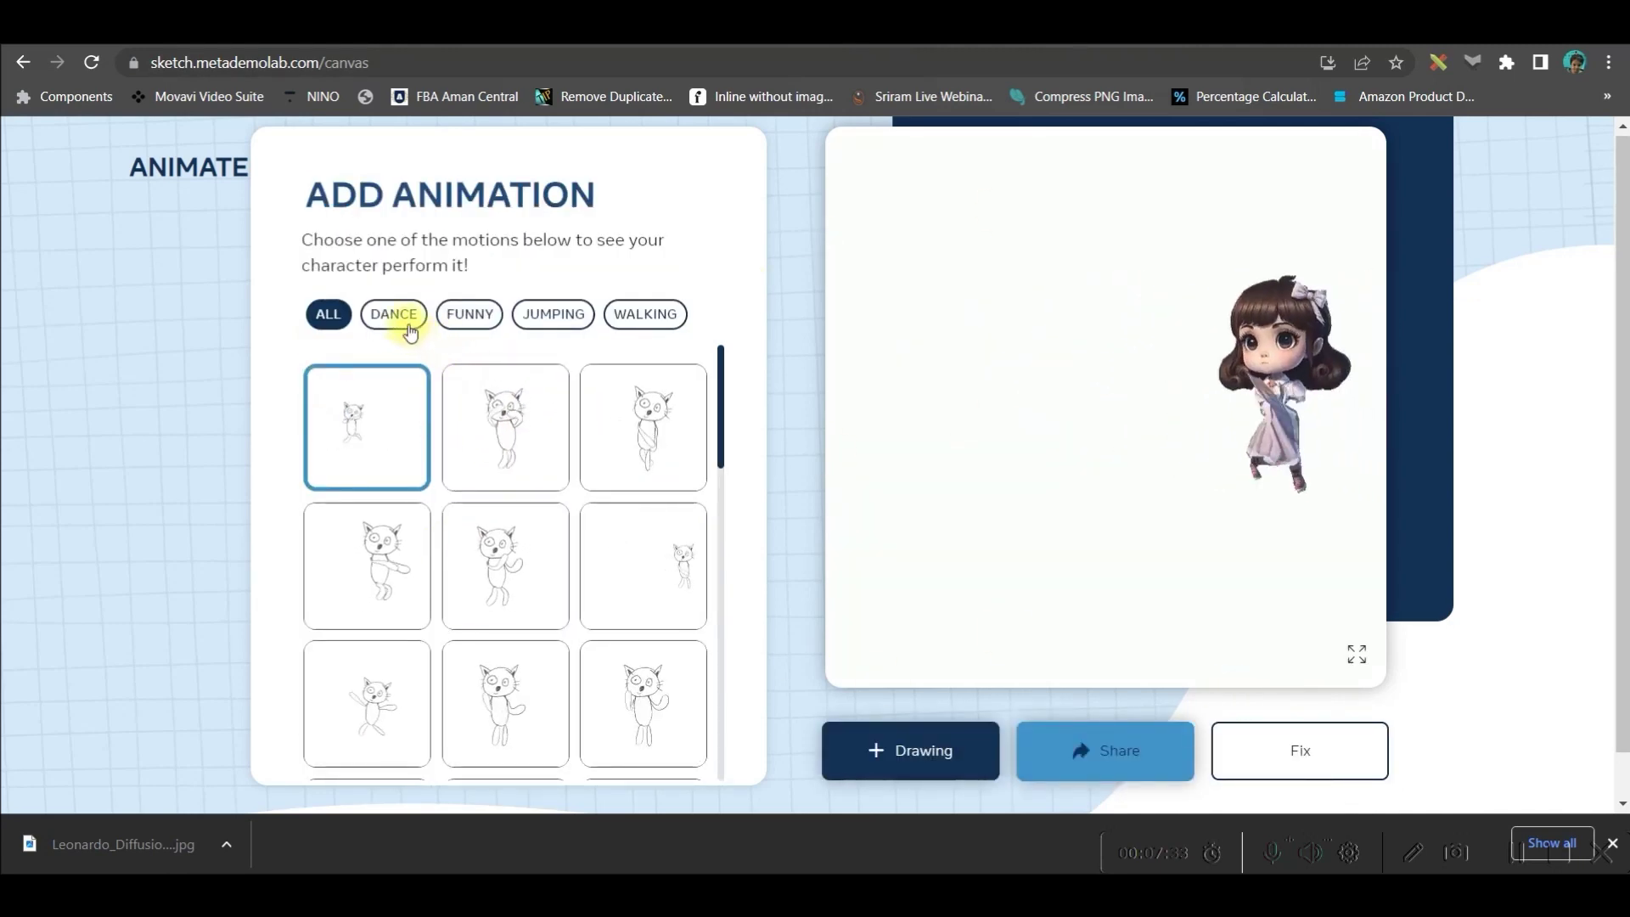
Step: Apply the first WALKING motion to the girl and preview the animation full screen
click(643, 314)
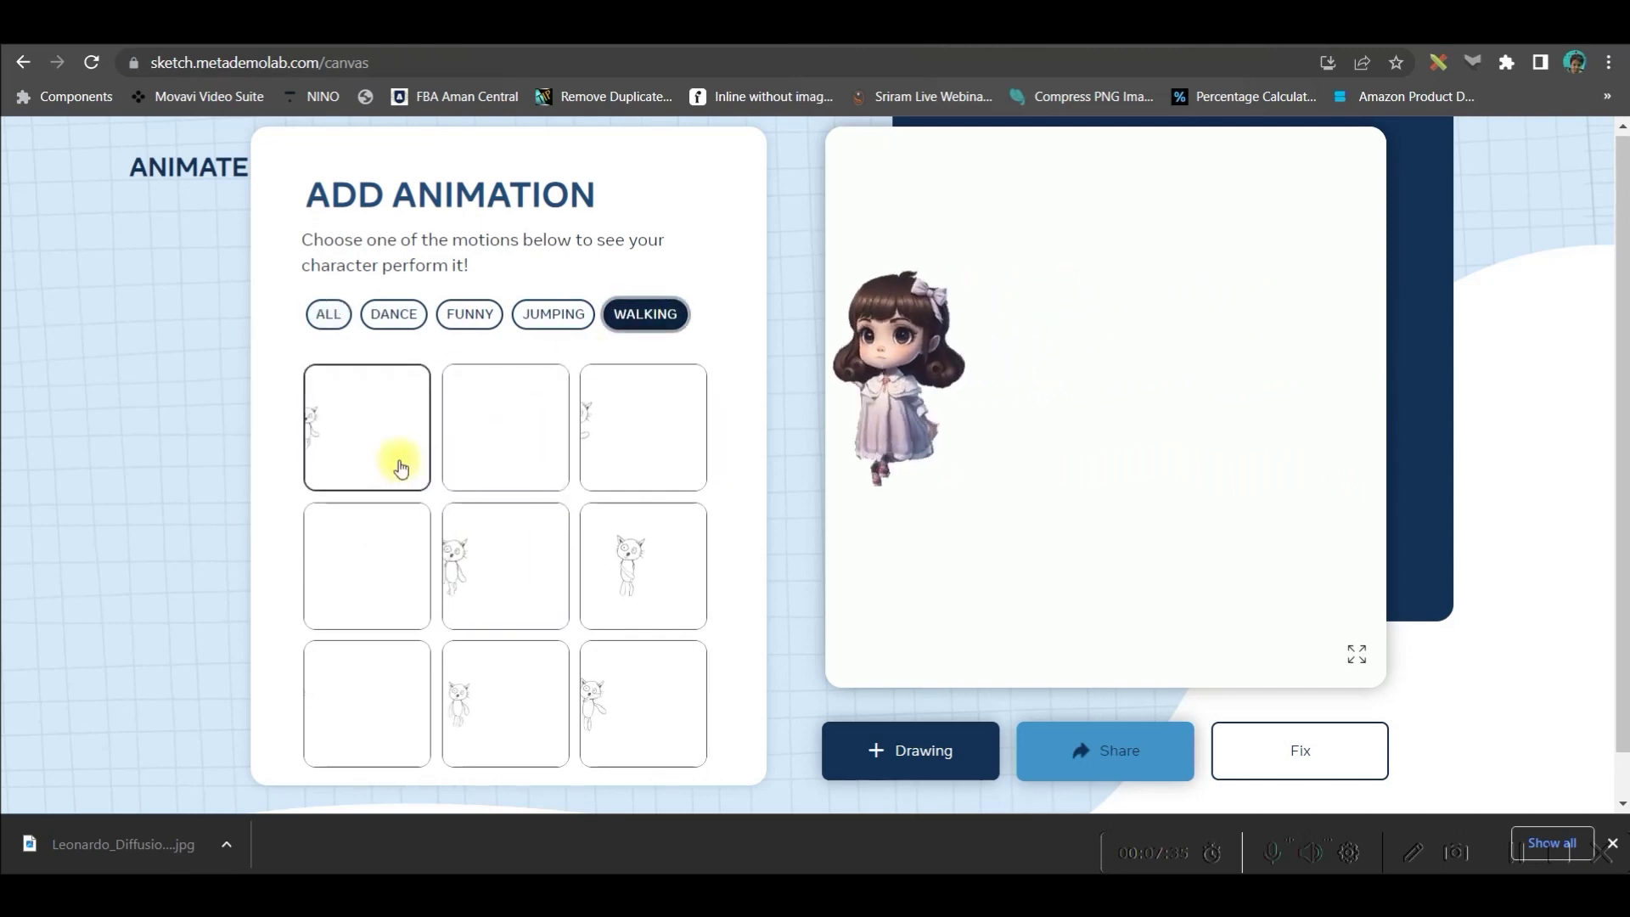
click(365, 451)
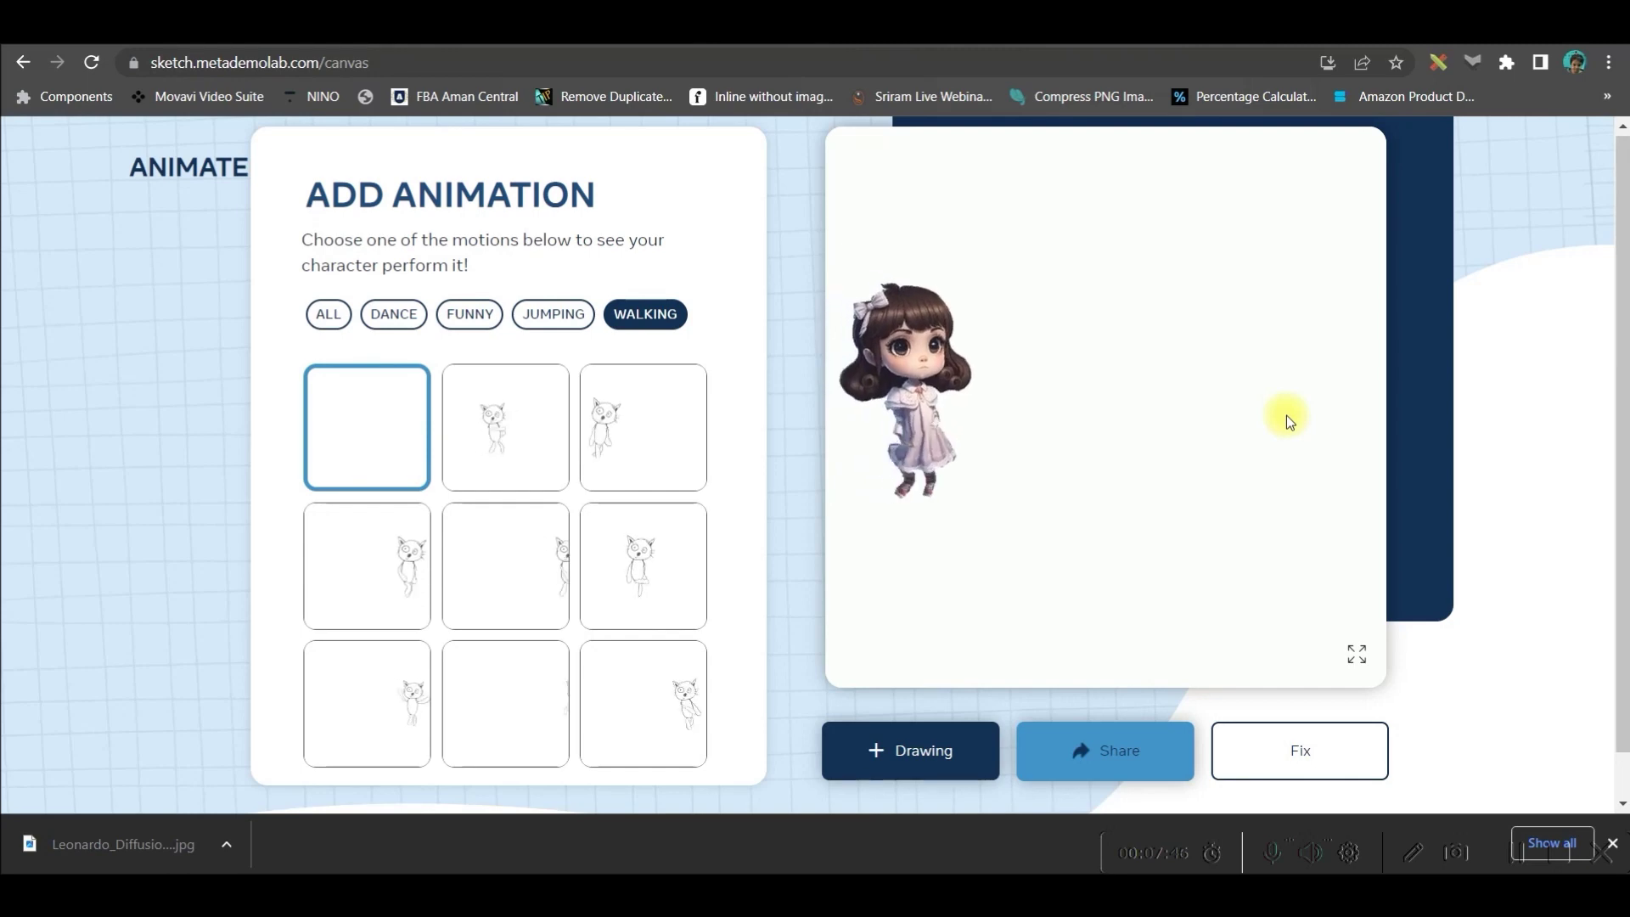
click(1357, 654)
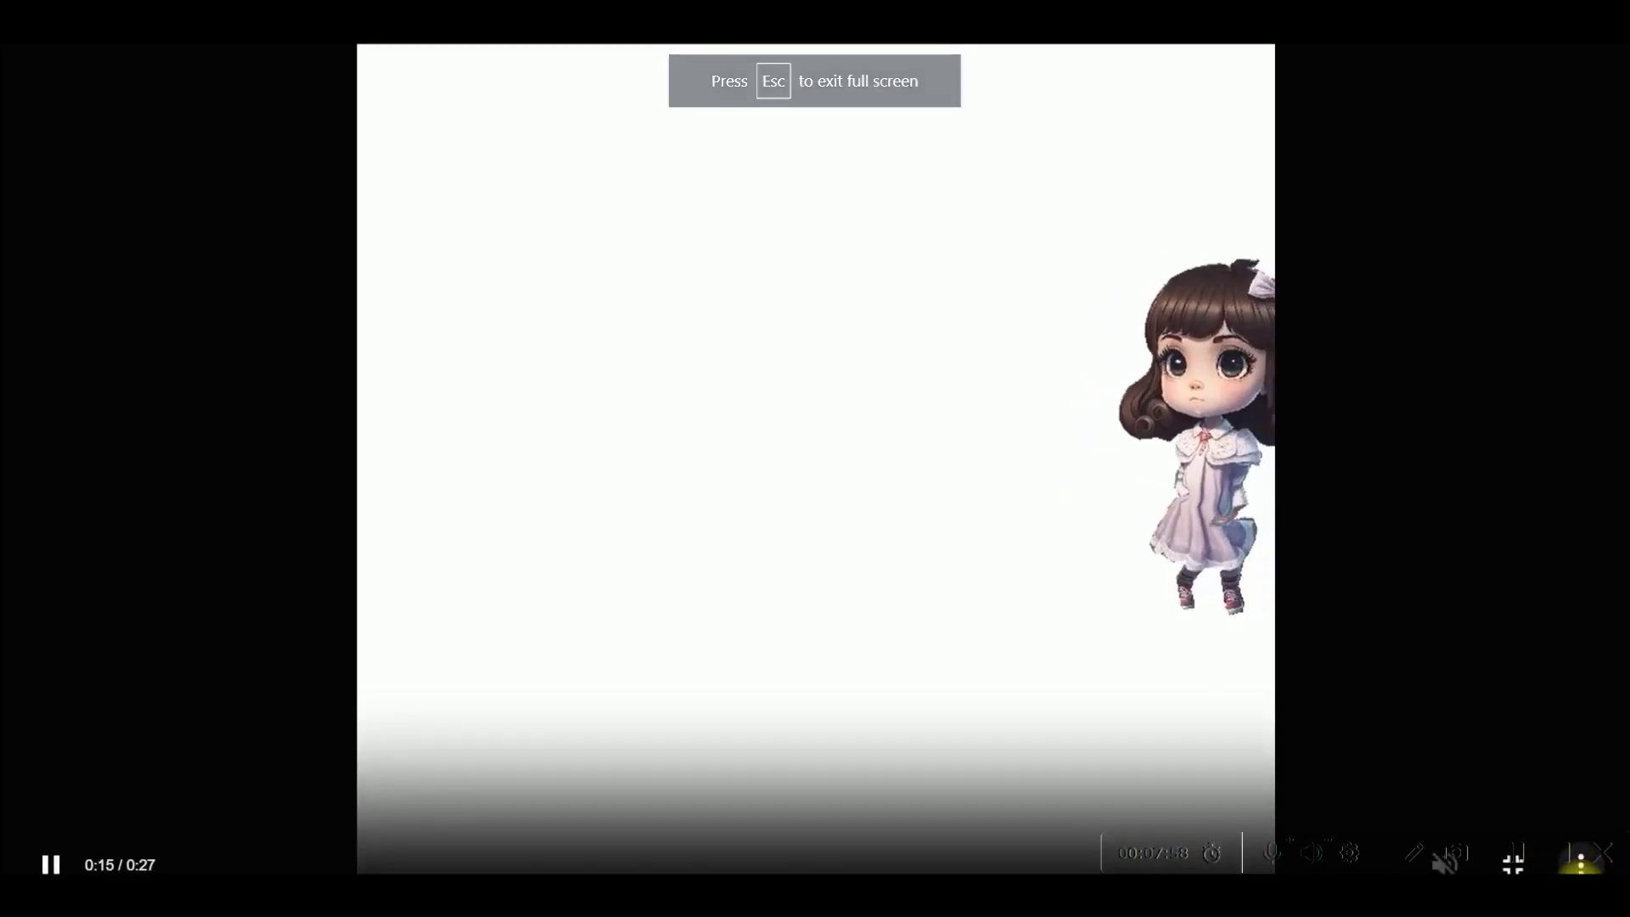
click(1581, 863)
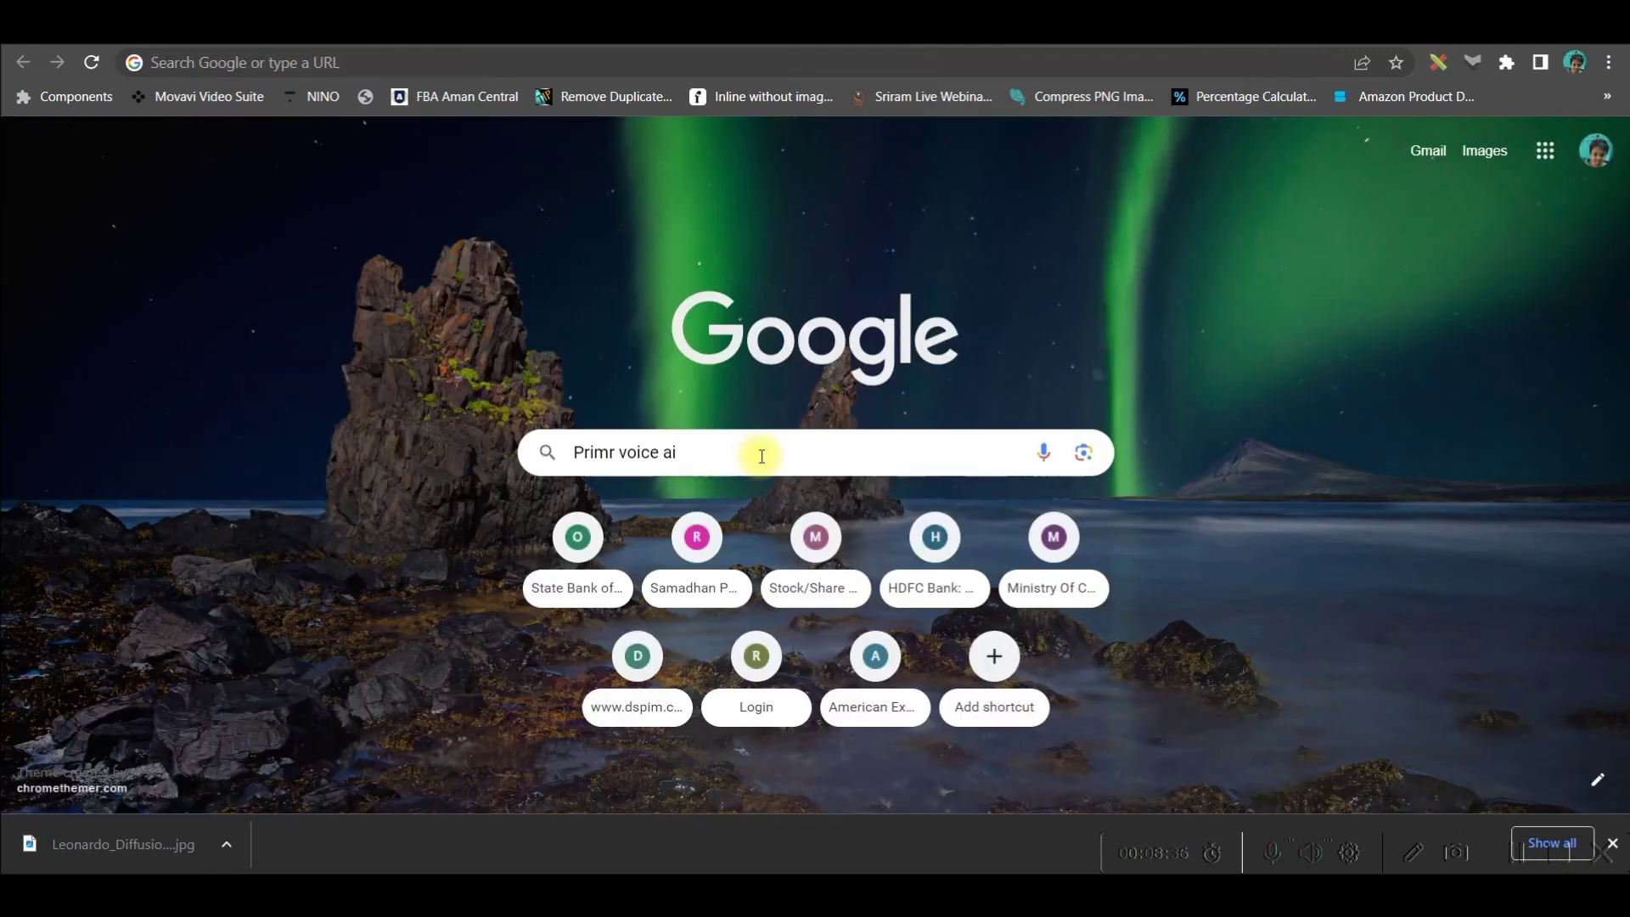
Step: Search for Prime Voice AI, then select Lily's first dialogue line in ChatGPT
key(Return)
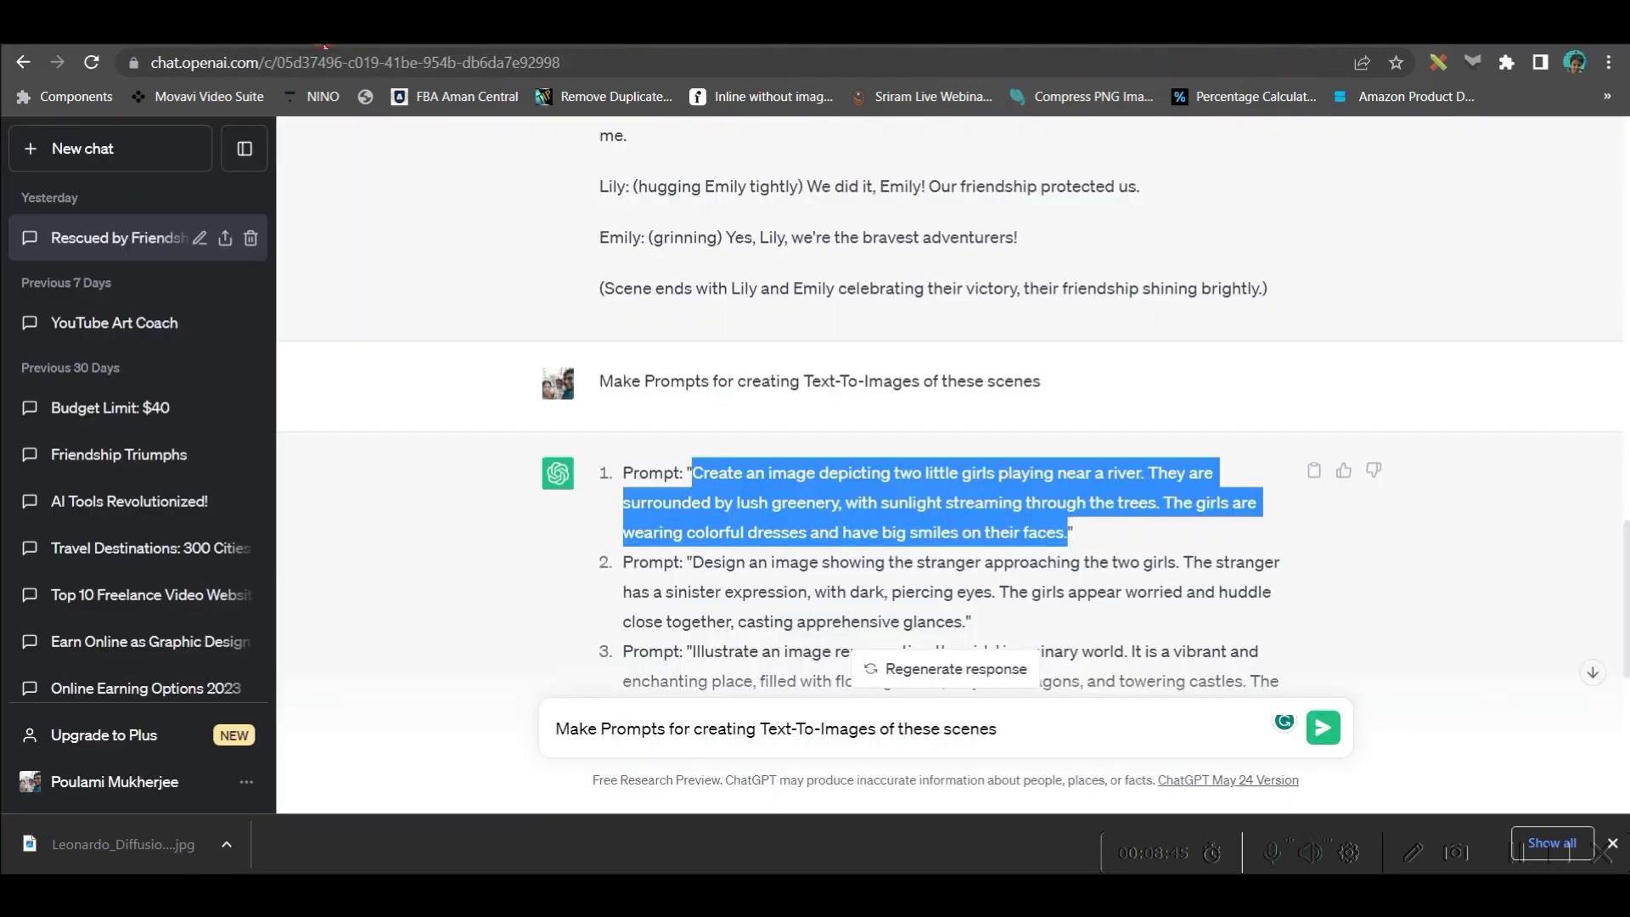
click(601, 594)
scroll(601, 594, up, 7)
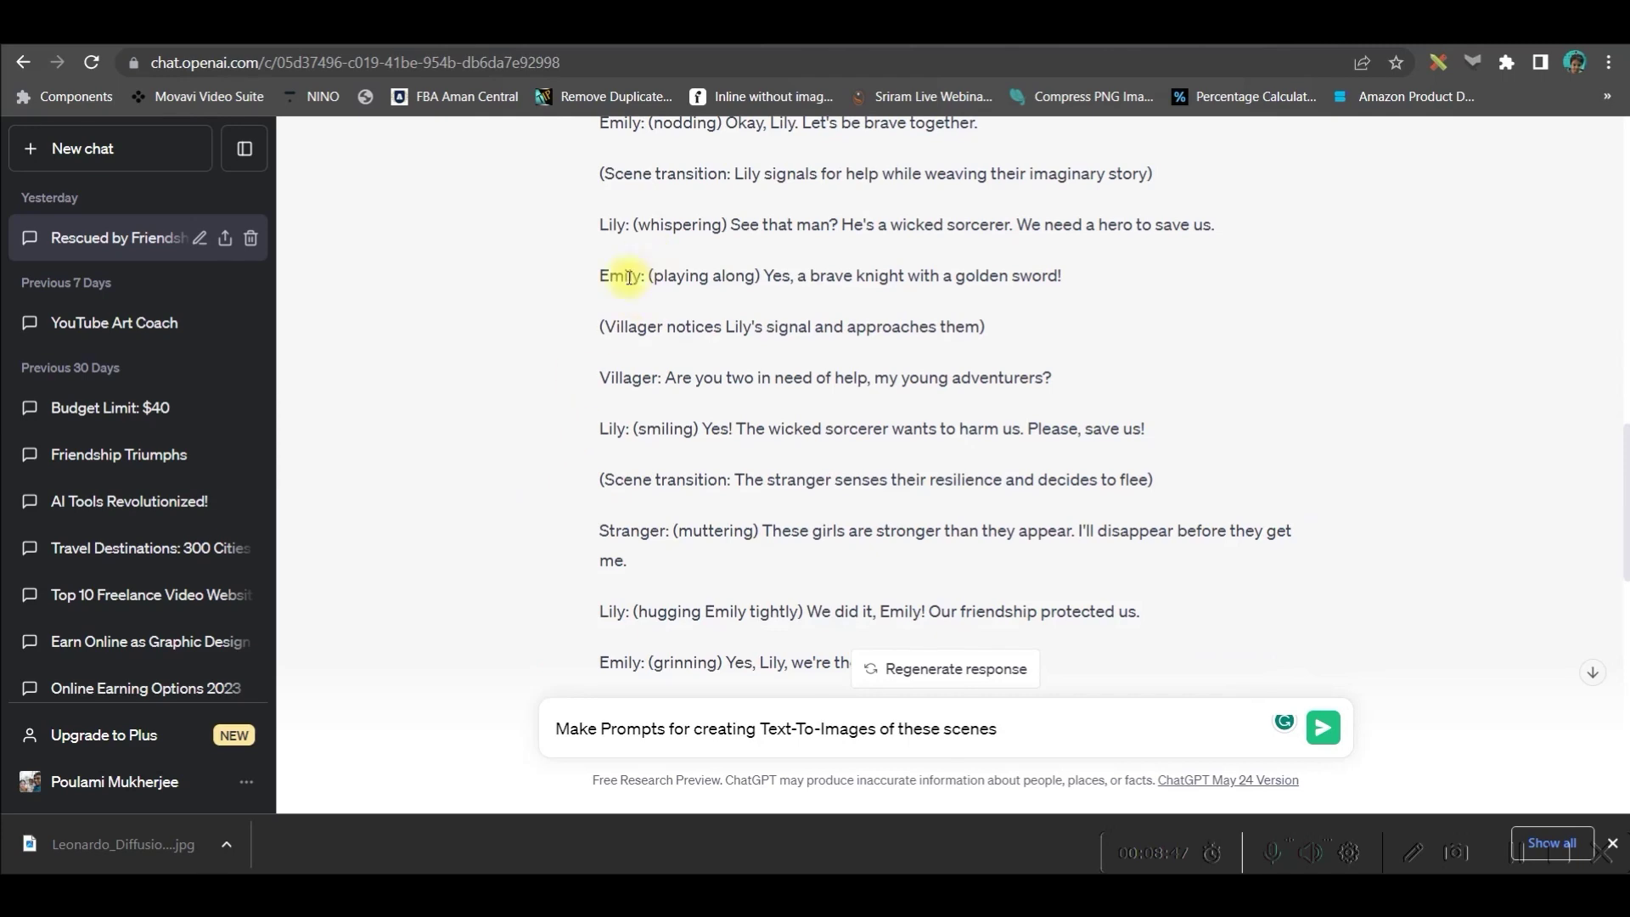
scroll(647, 346, up, 4)
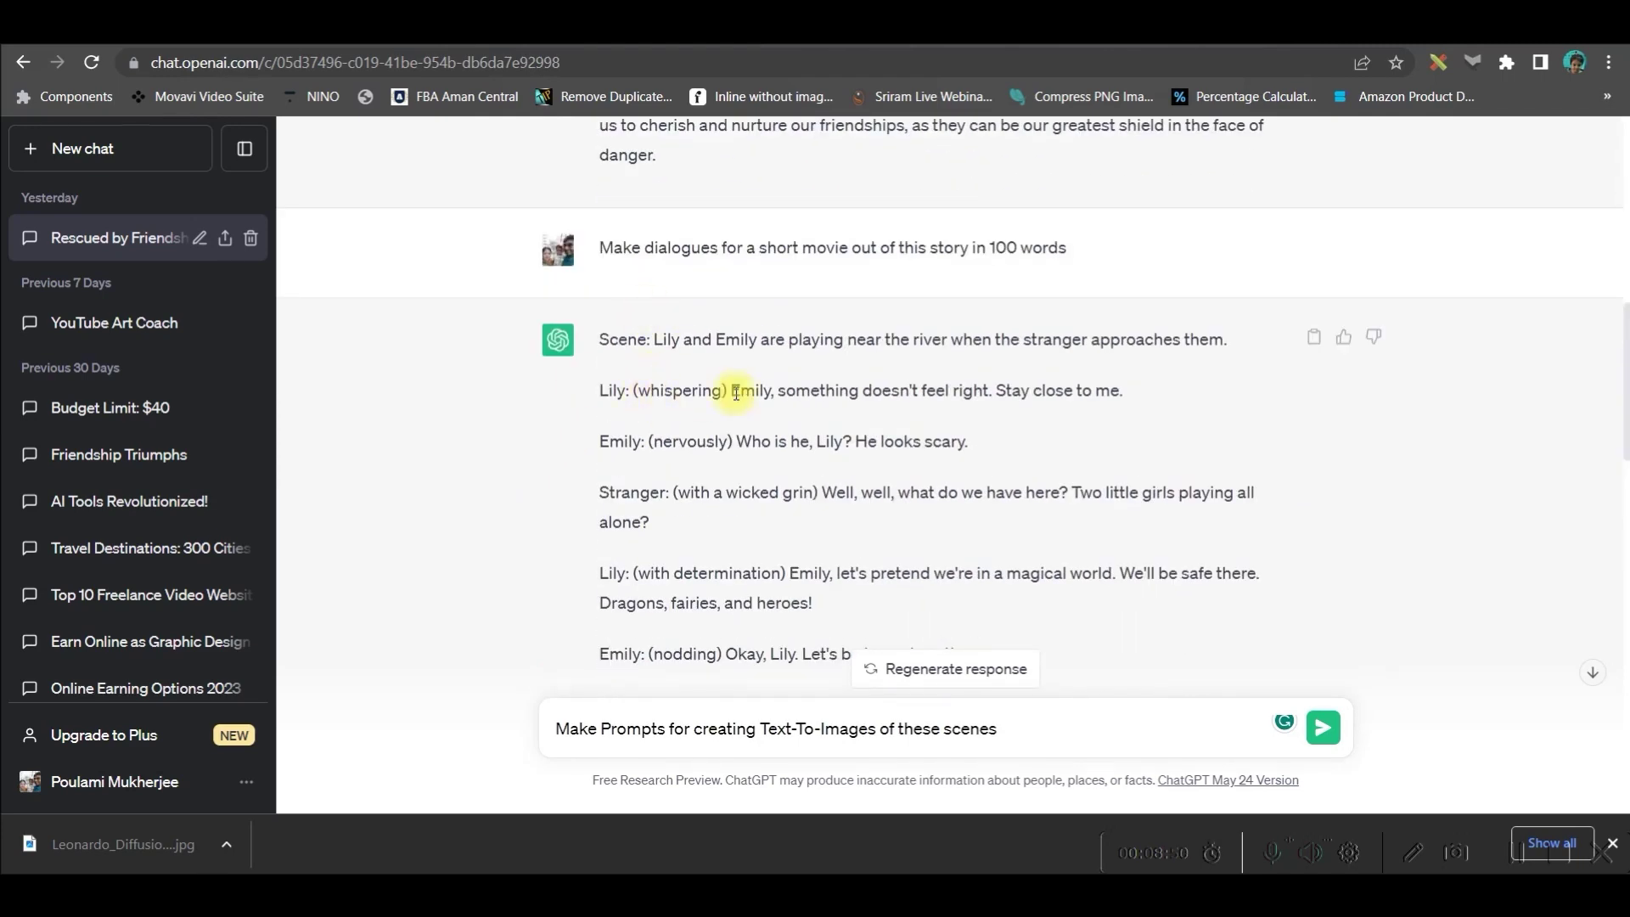
drag(794, 393, 1128, 400)
key(ctrl+c)
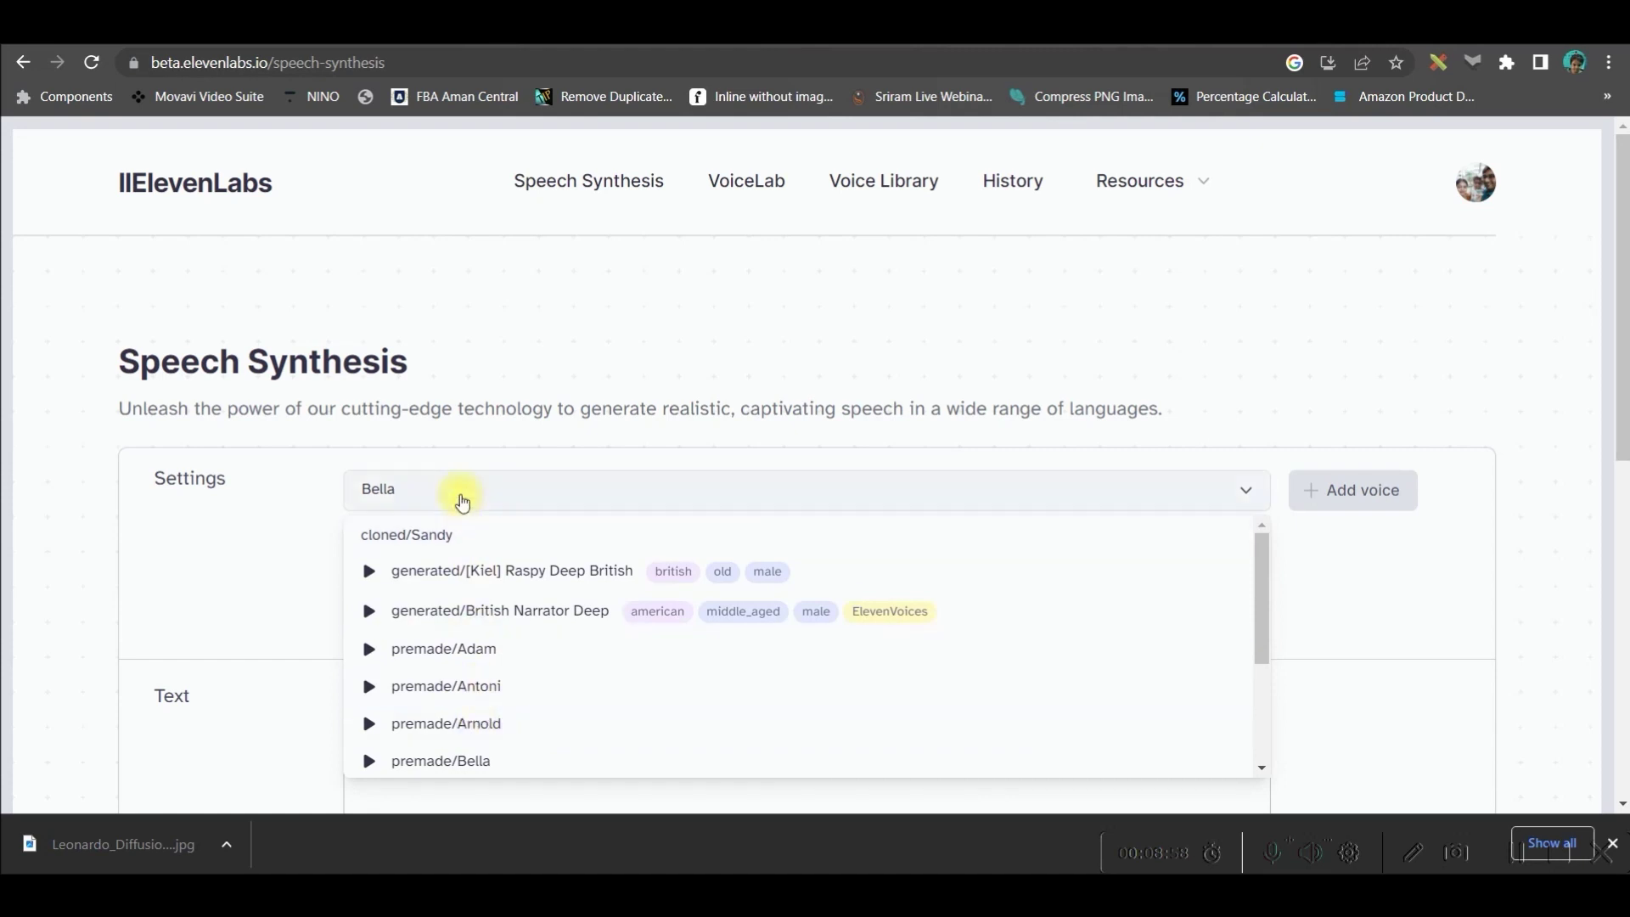
Step: Paste 'Emily, something doesn't feel right. Stay close to me.' and generate it with Bella's voice
click(463, 501)
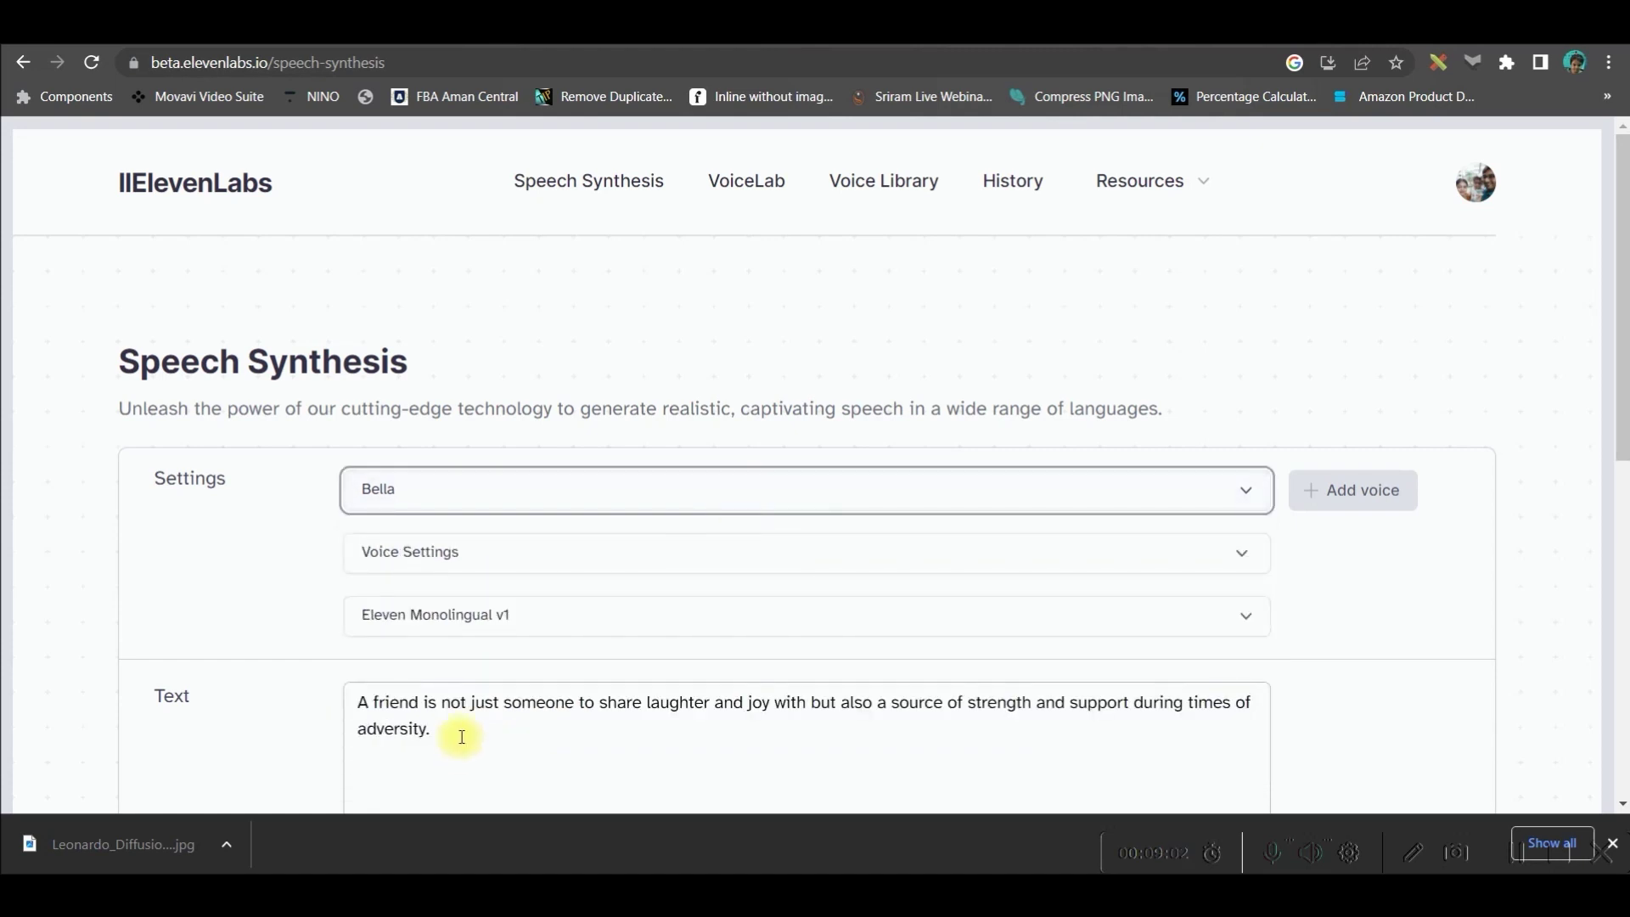
drag(462, 731, 339, 716)
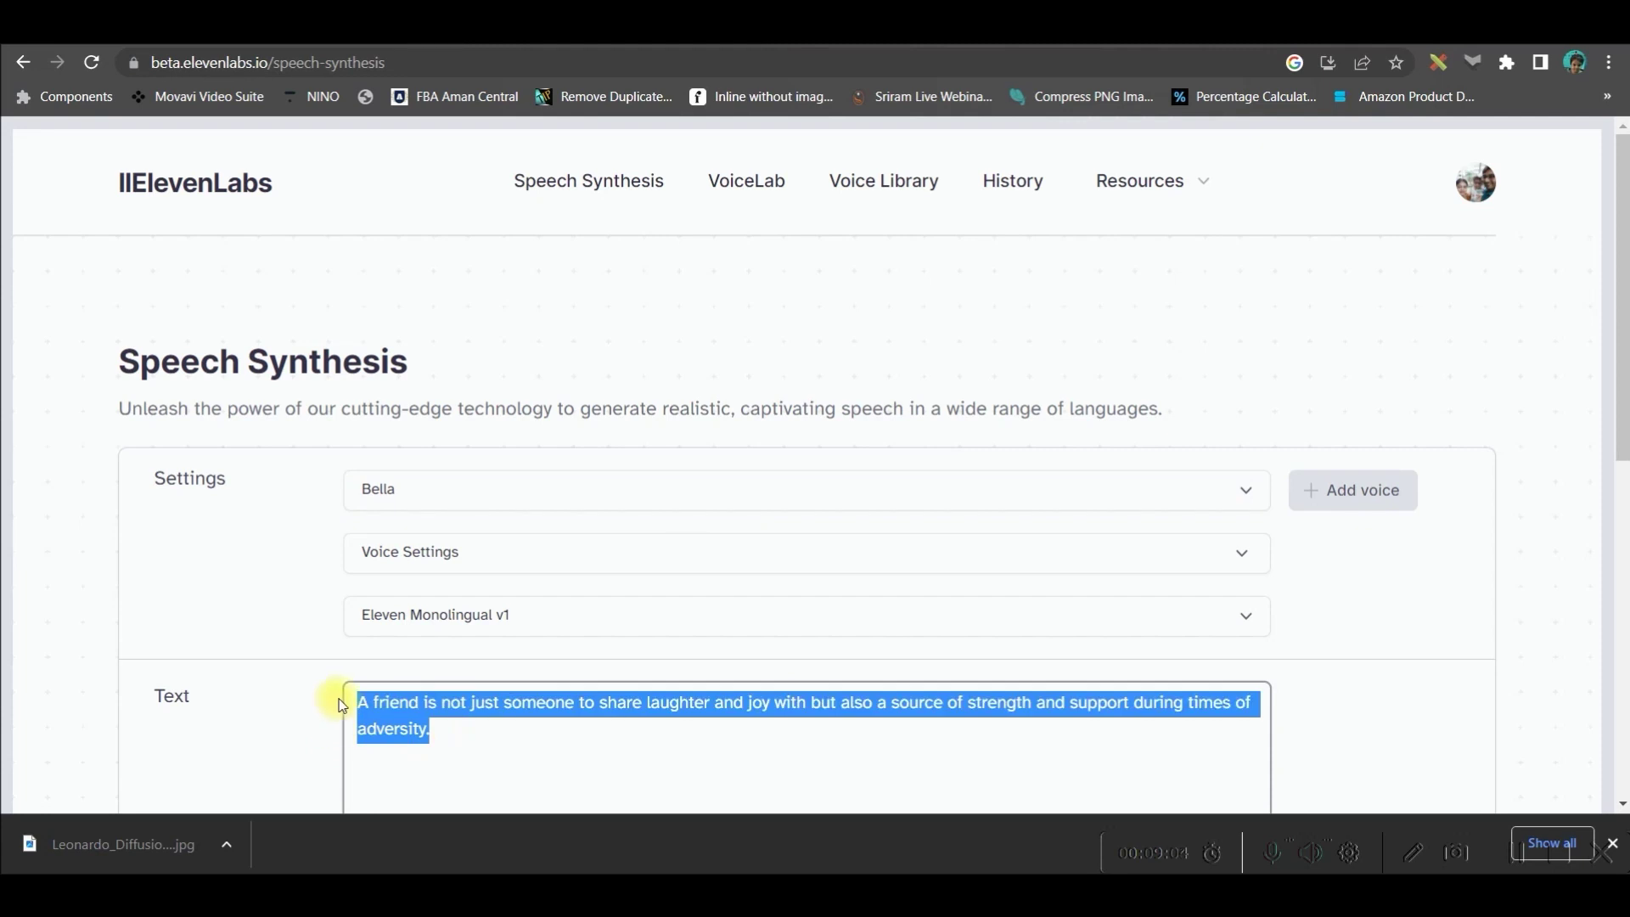
key(ctrl+v)
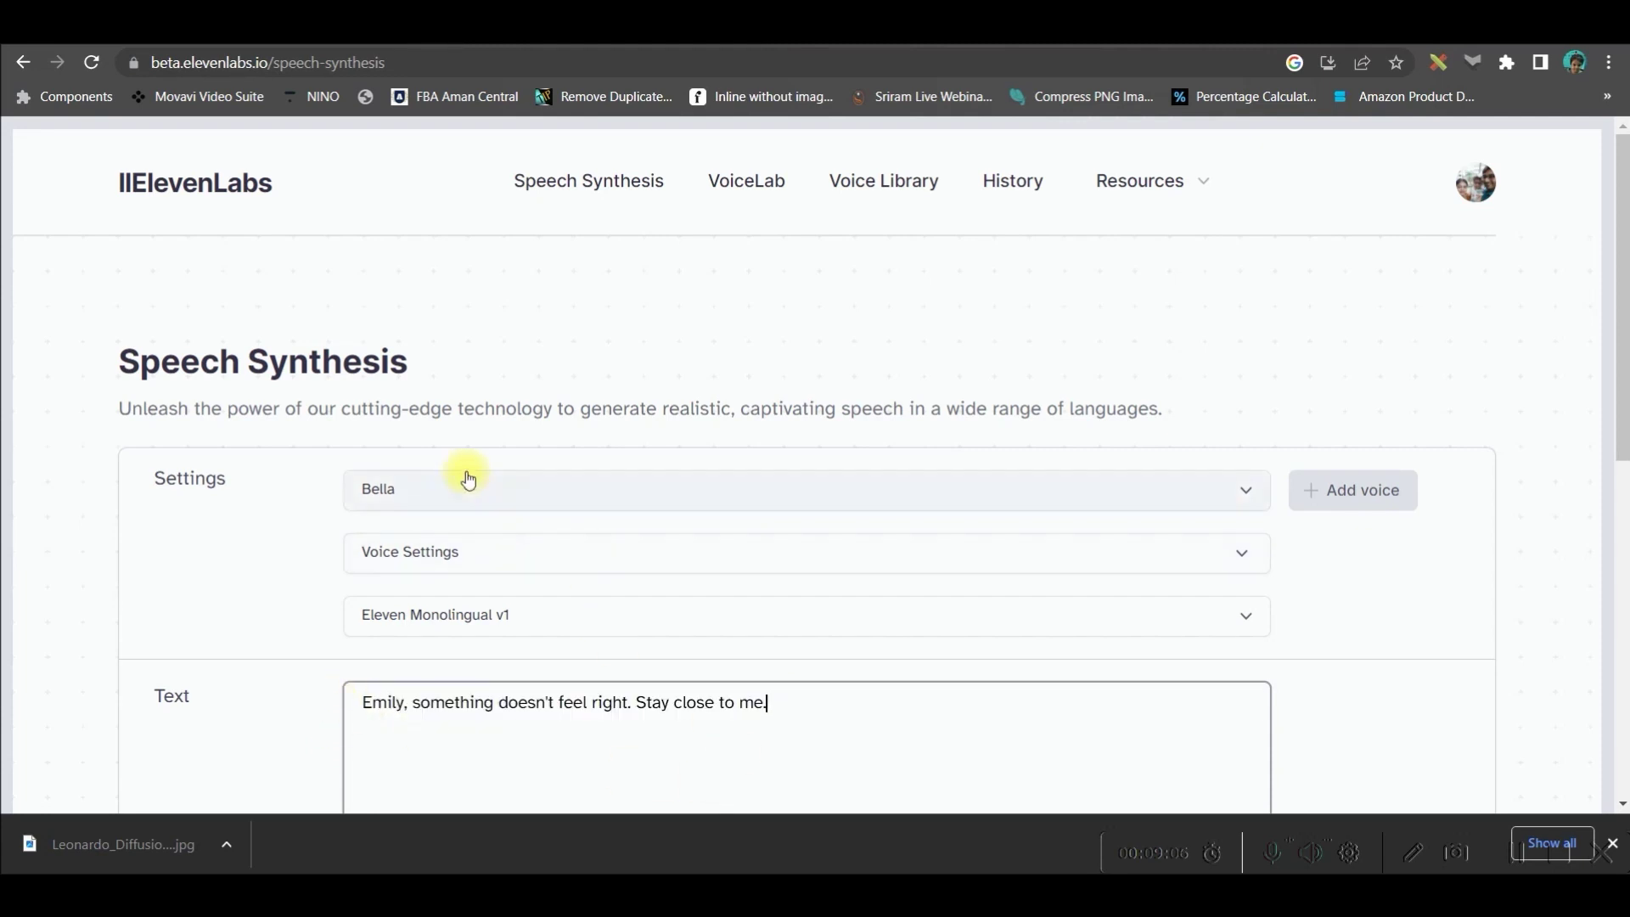
scroll(738, 704, down, 4)
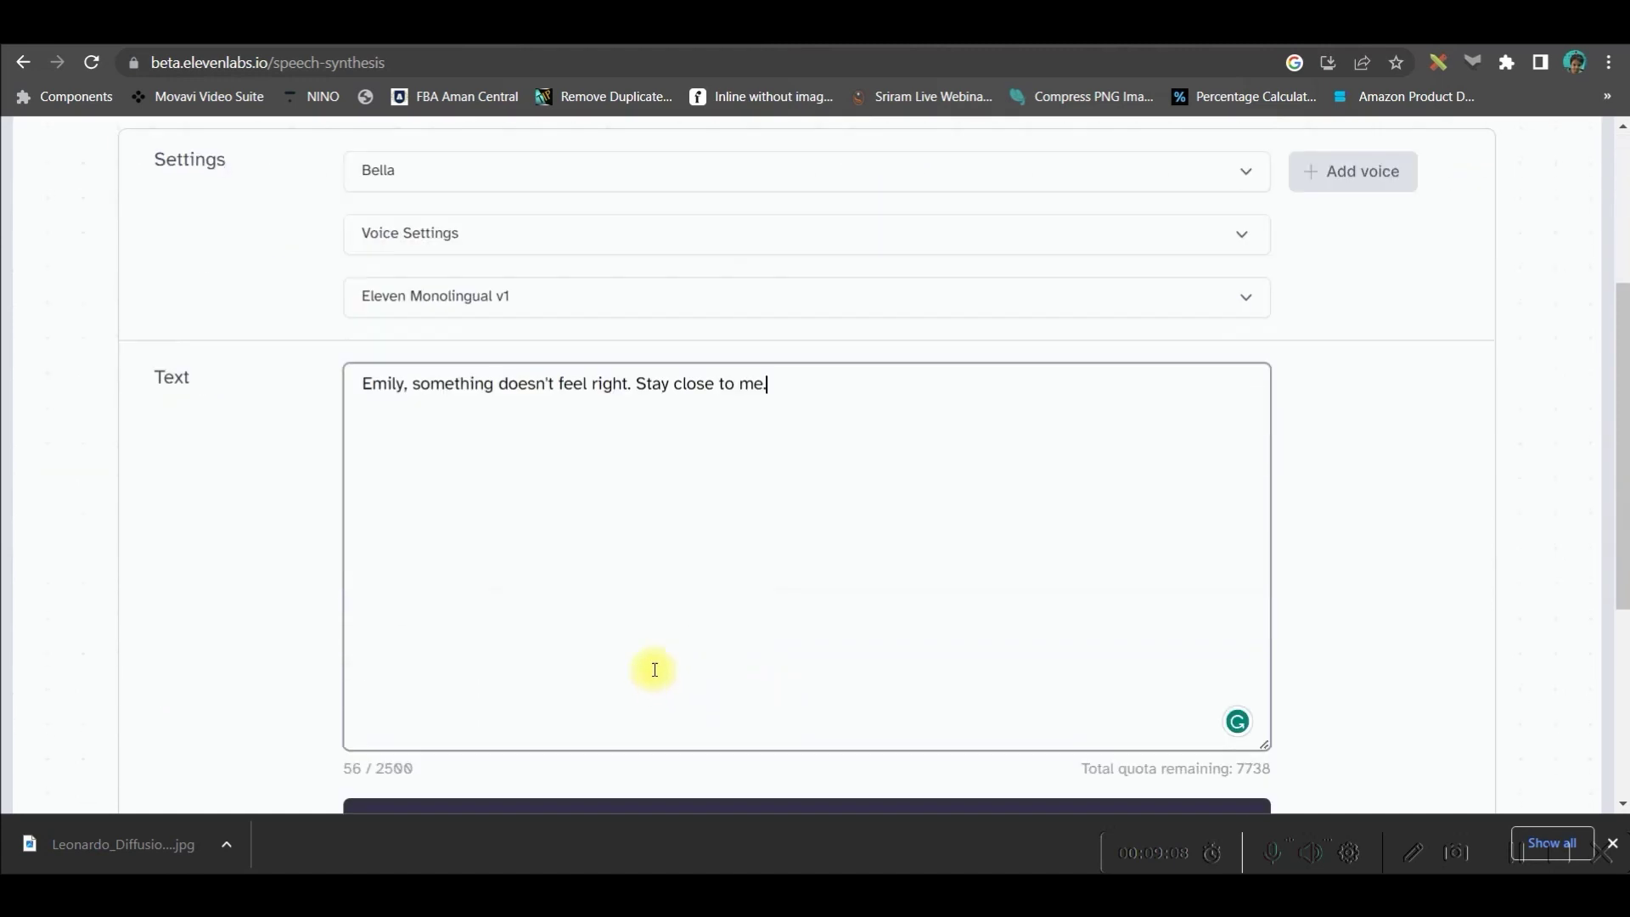
scroll(557, 509, up, 4)
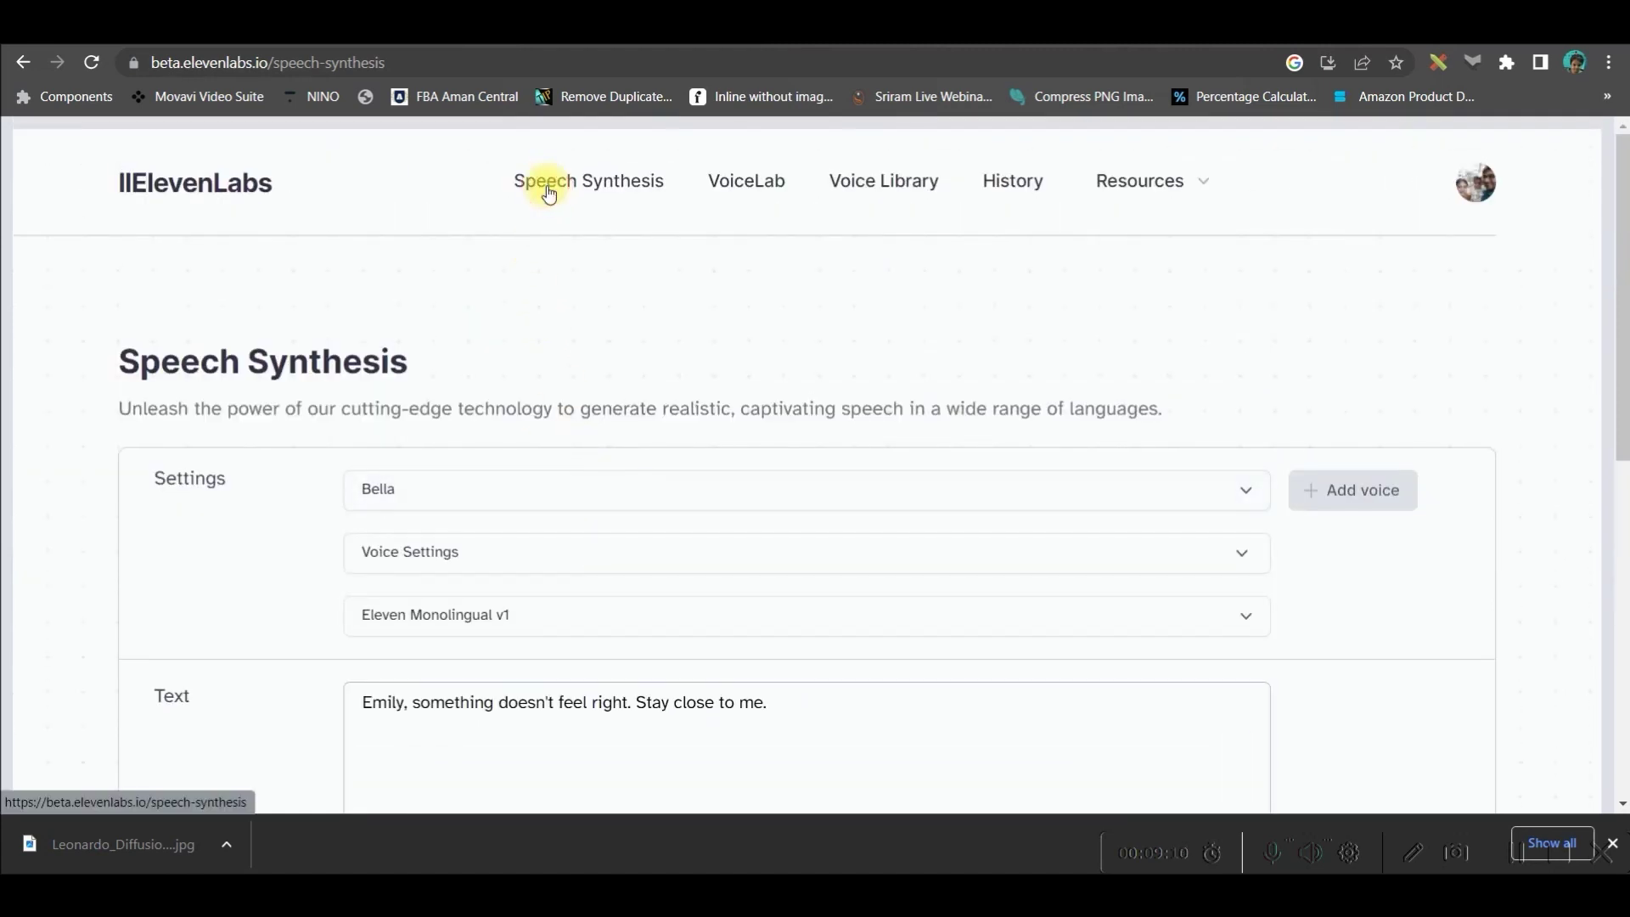
scroll(538, 218, down, 4)
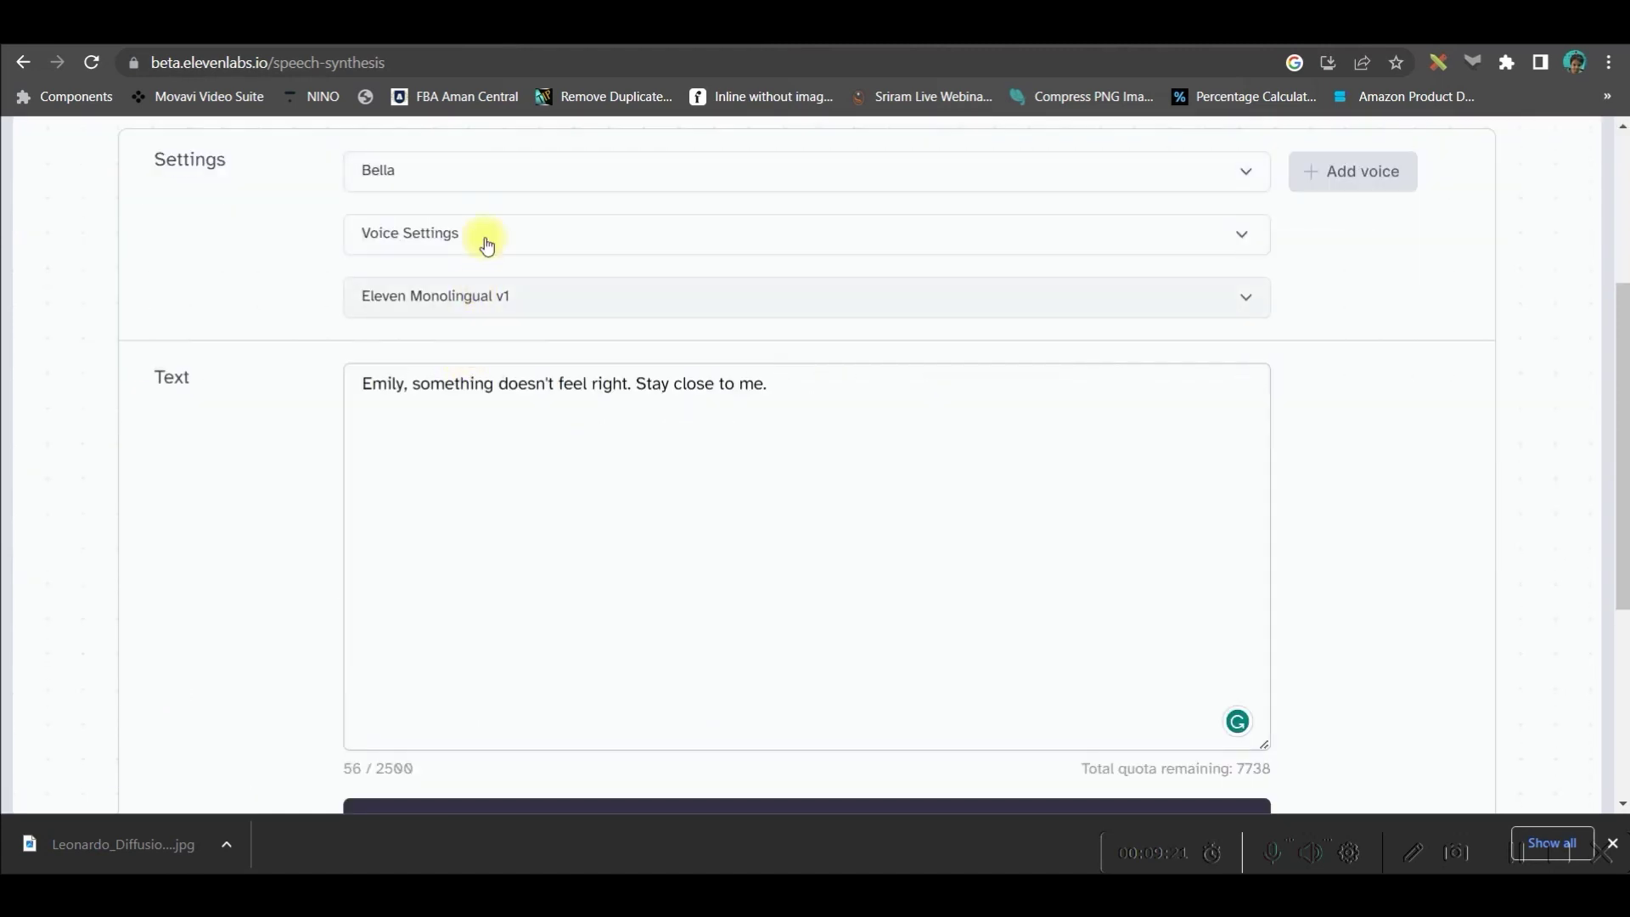
scroll(535, 462, down, 4)
click(762, 510)
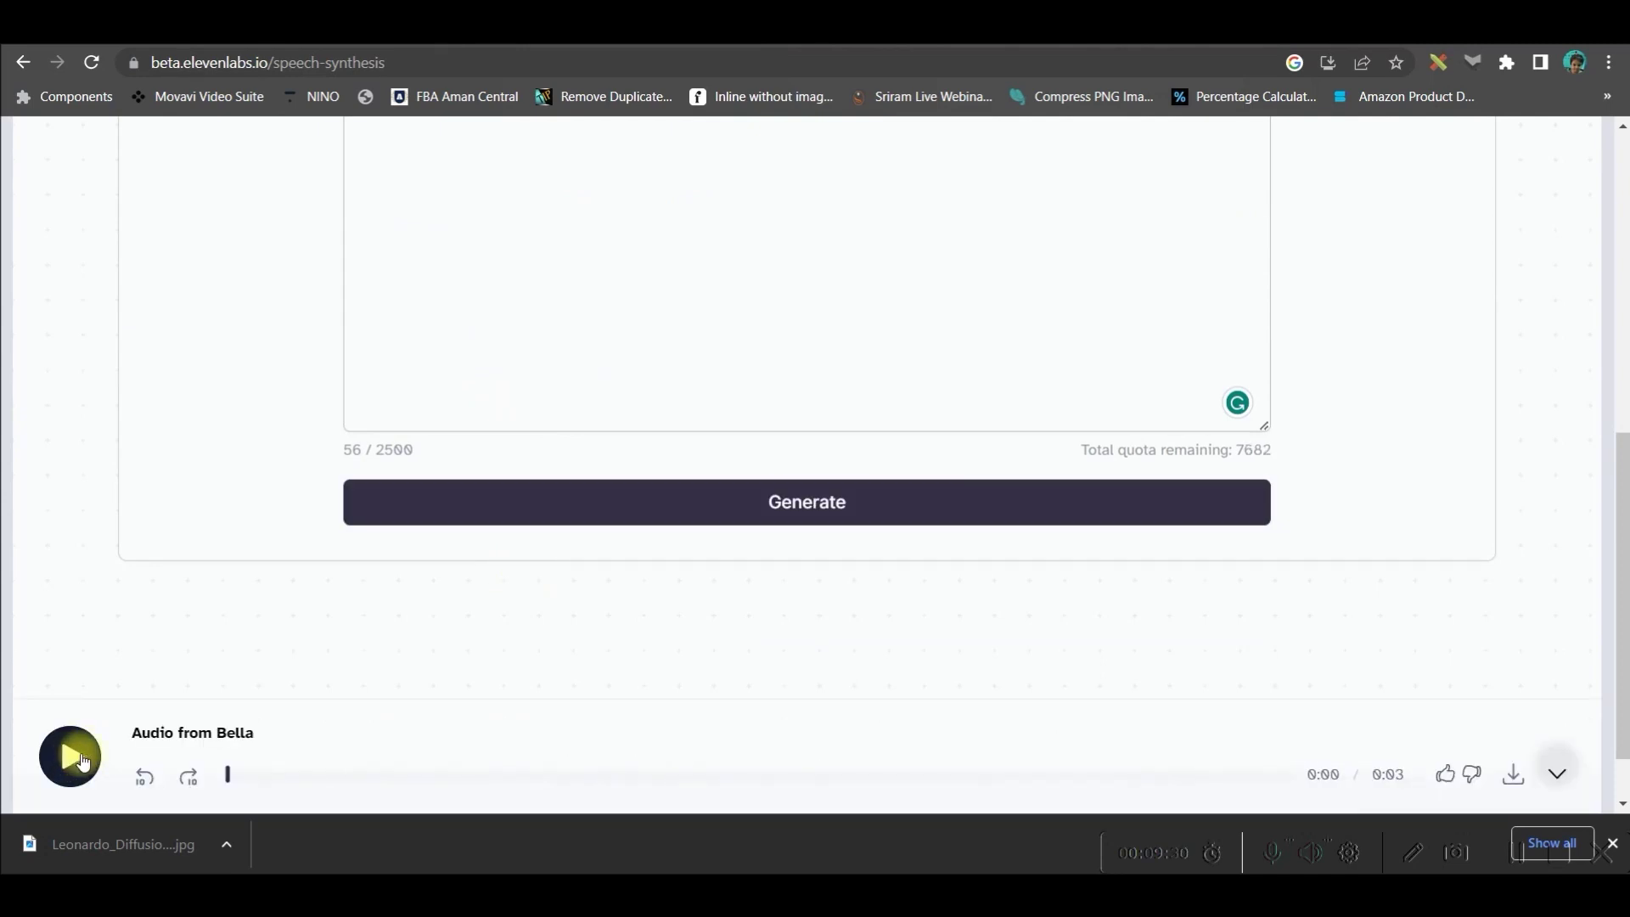
scroll(877, 450, up, 5)
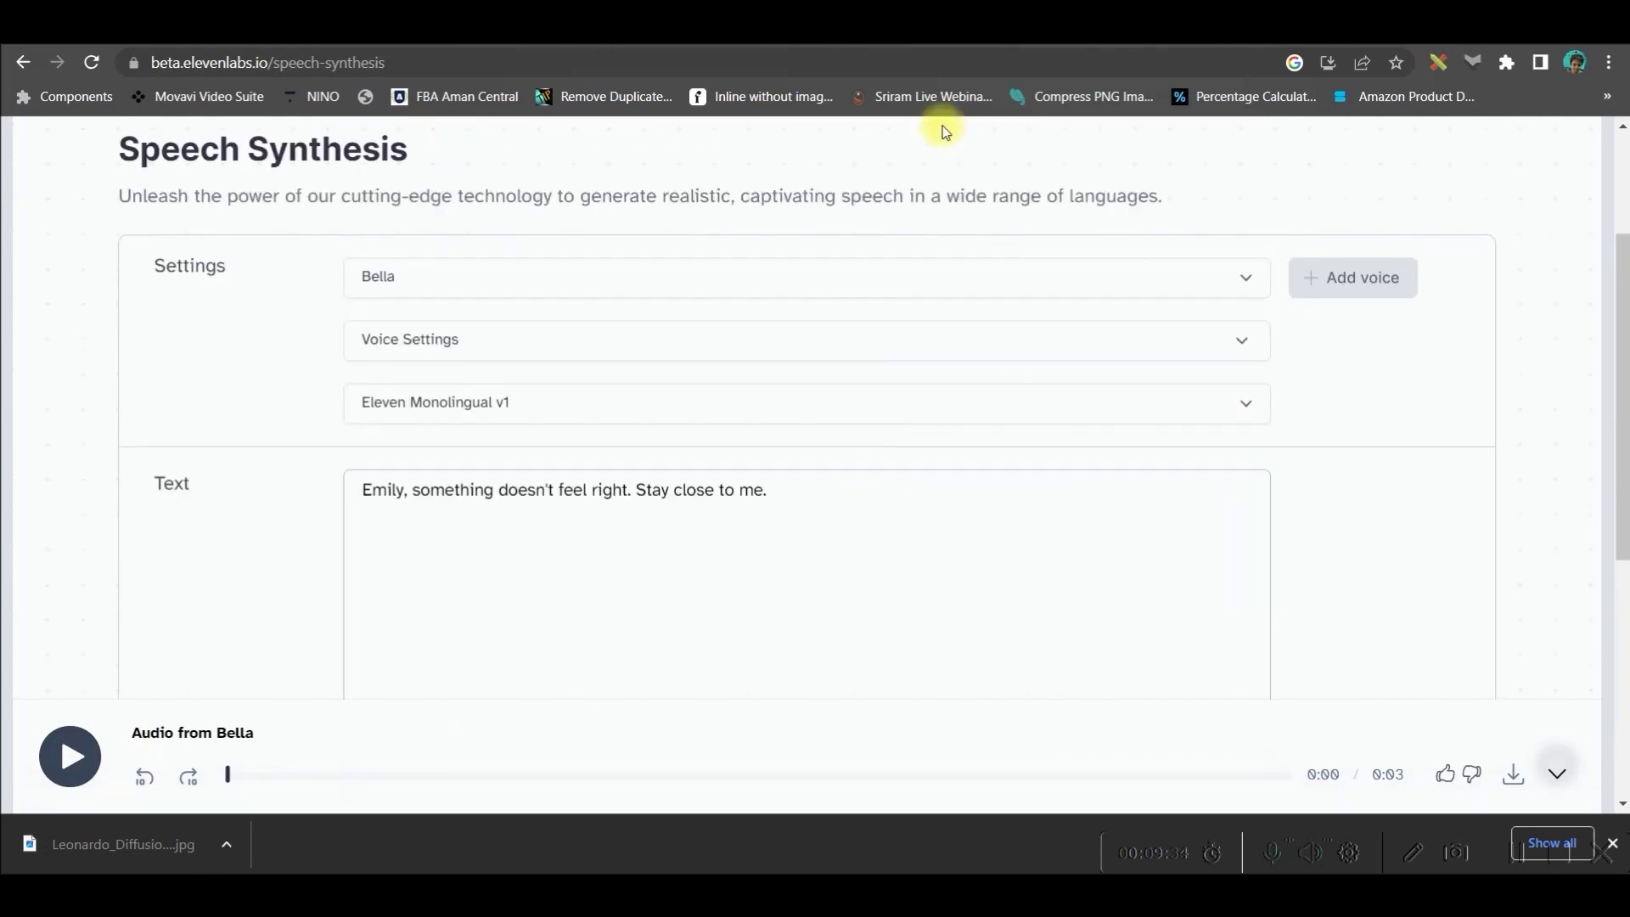
click(284, 43)
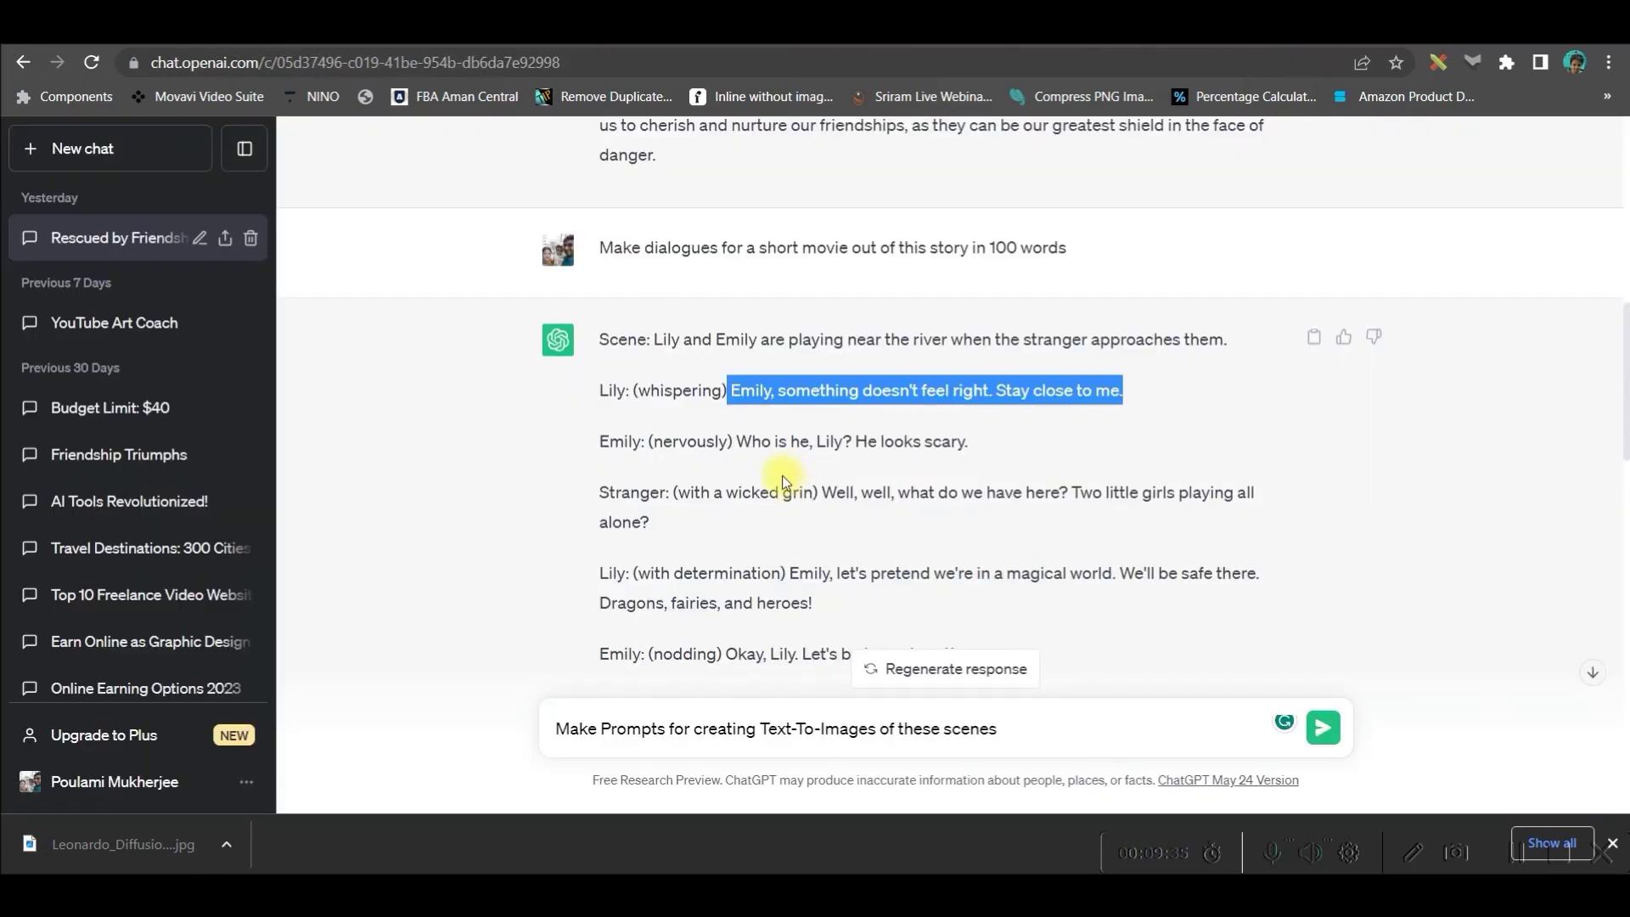
Step: Download the generated Bella clip of Lily's line from ElevenLabs as an MP3
click(530, 399)
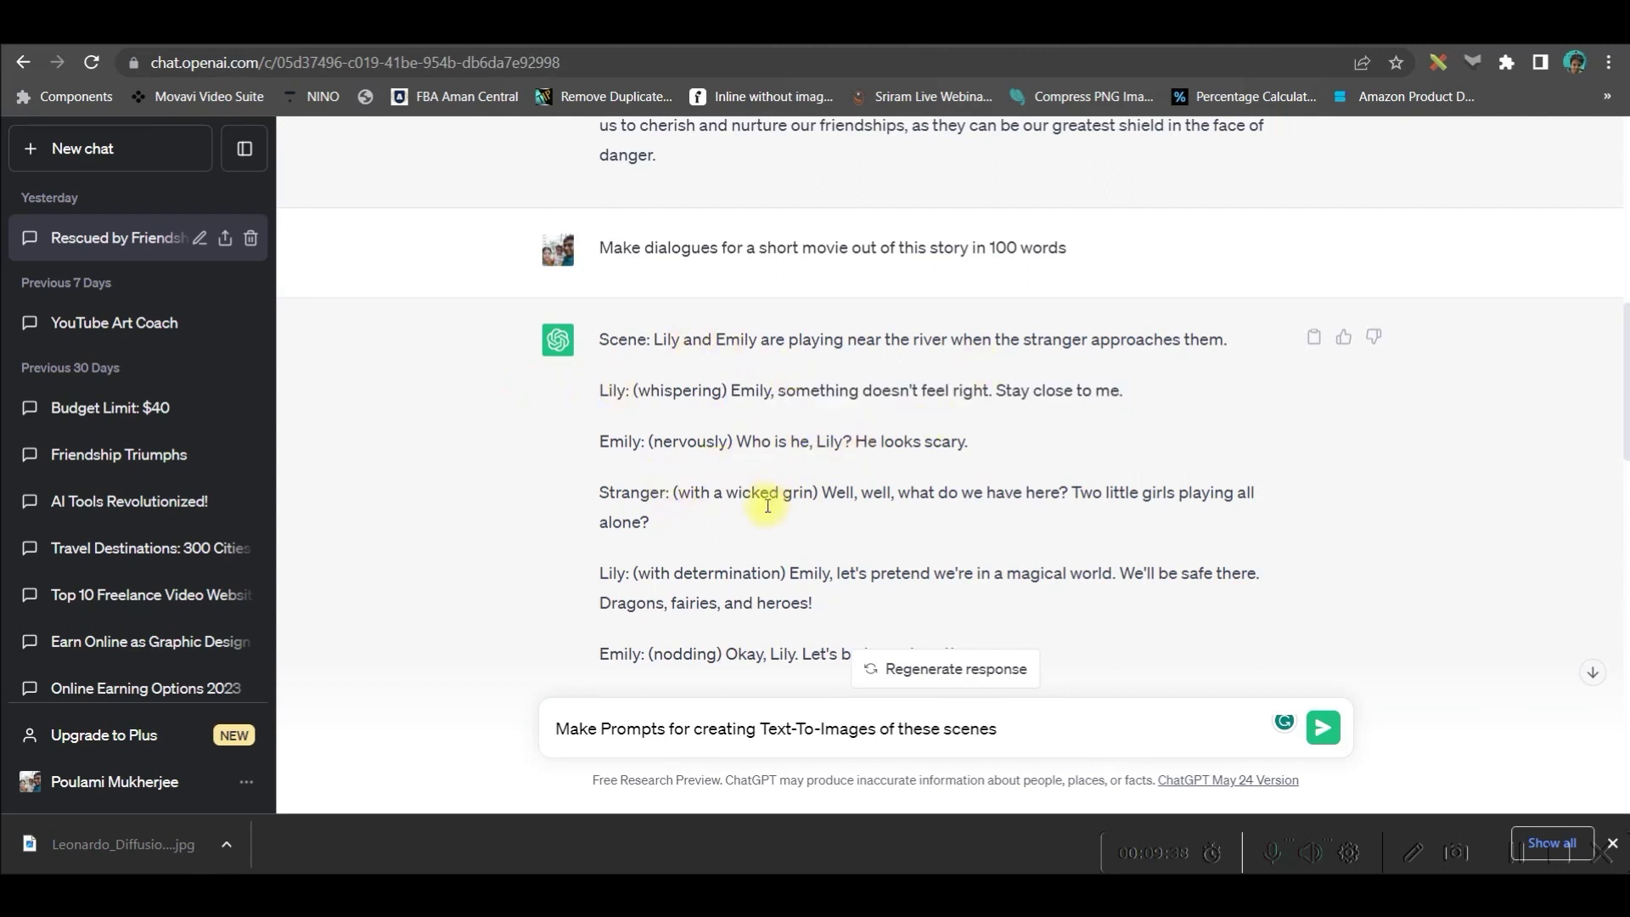
click(1263, 48)
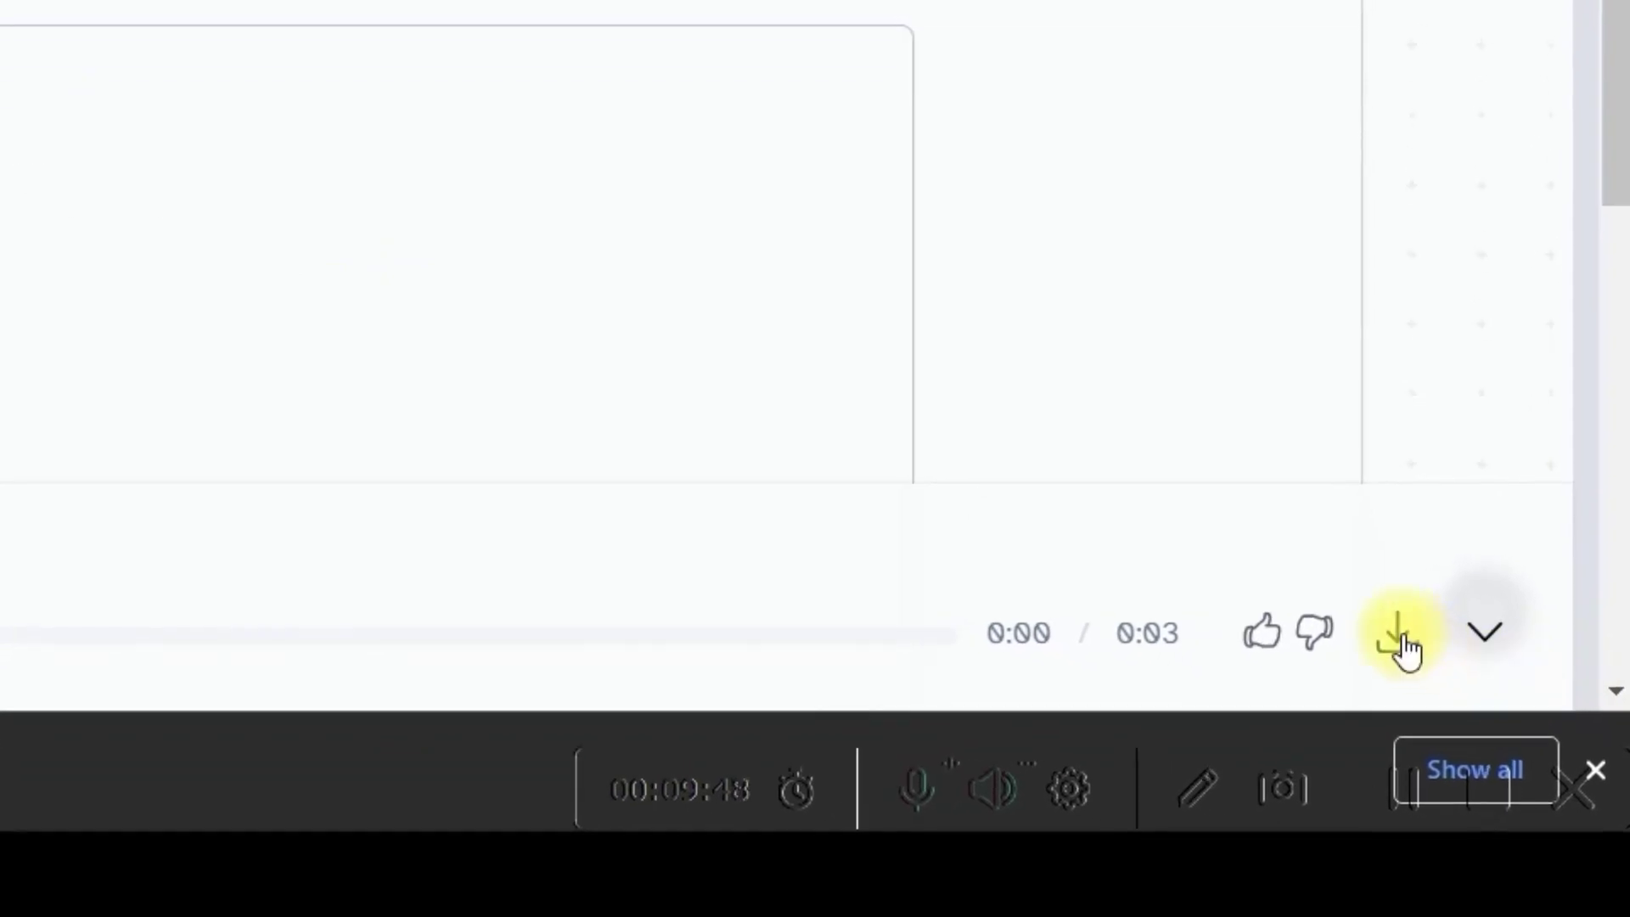
click(1401, 642)
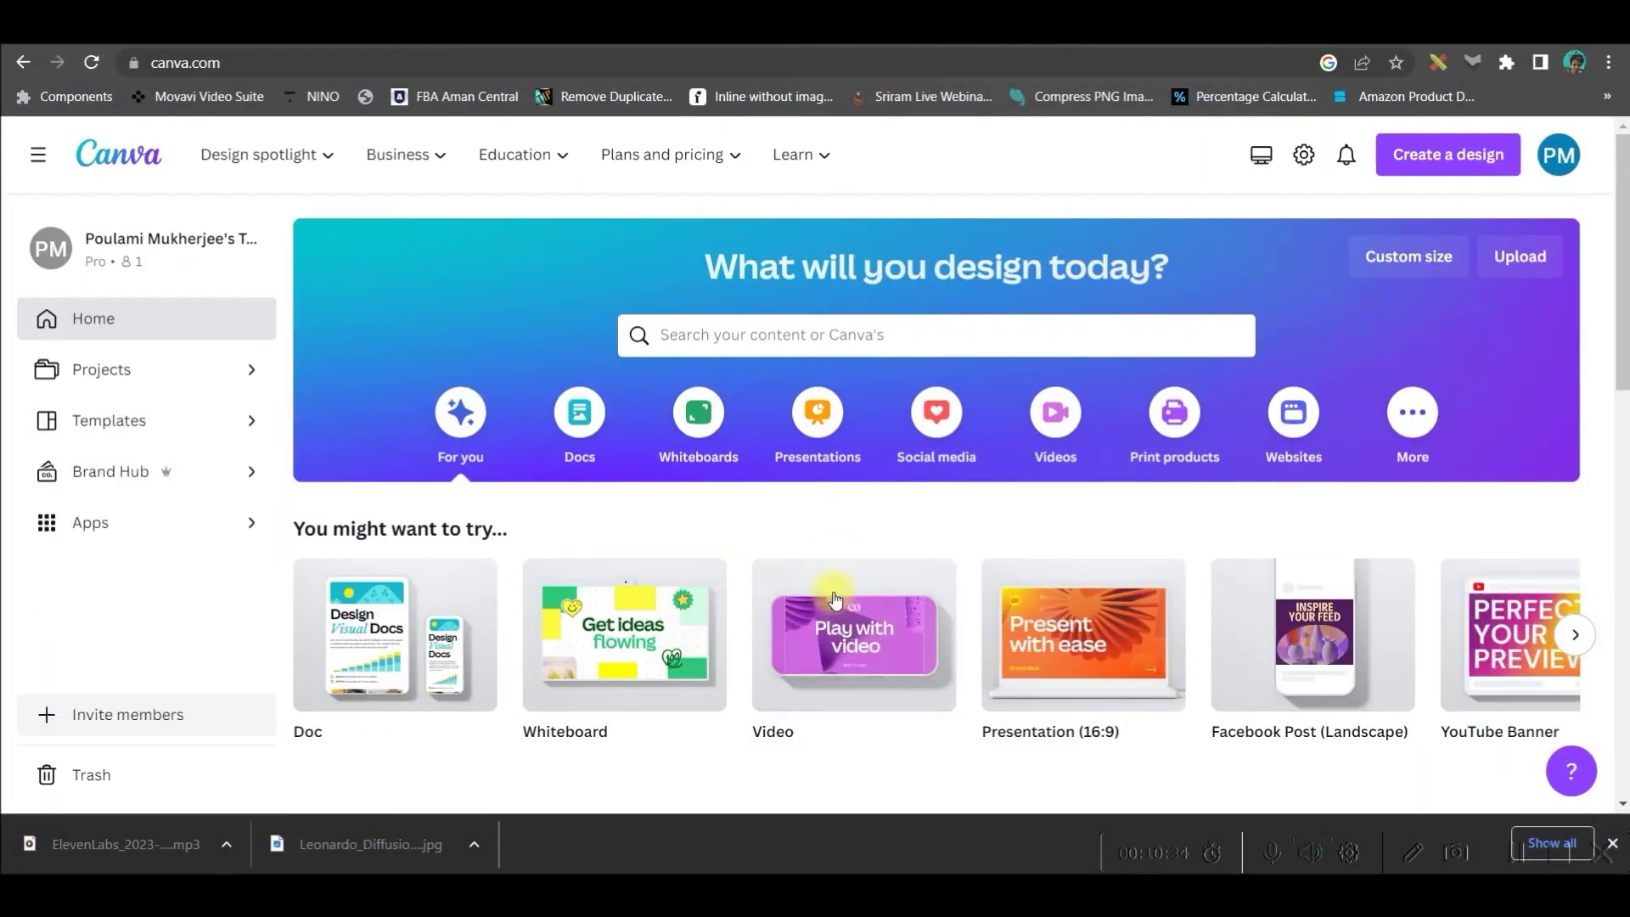
Step: Search Canva for 'YouTube Video' and open a blank video design
mouse_move(830, 664)
click(846, 336)
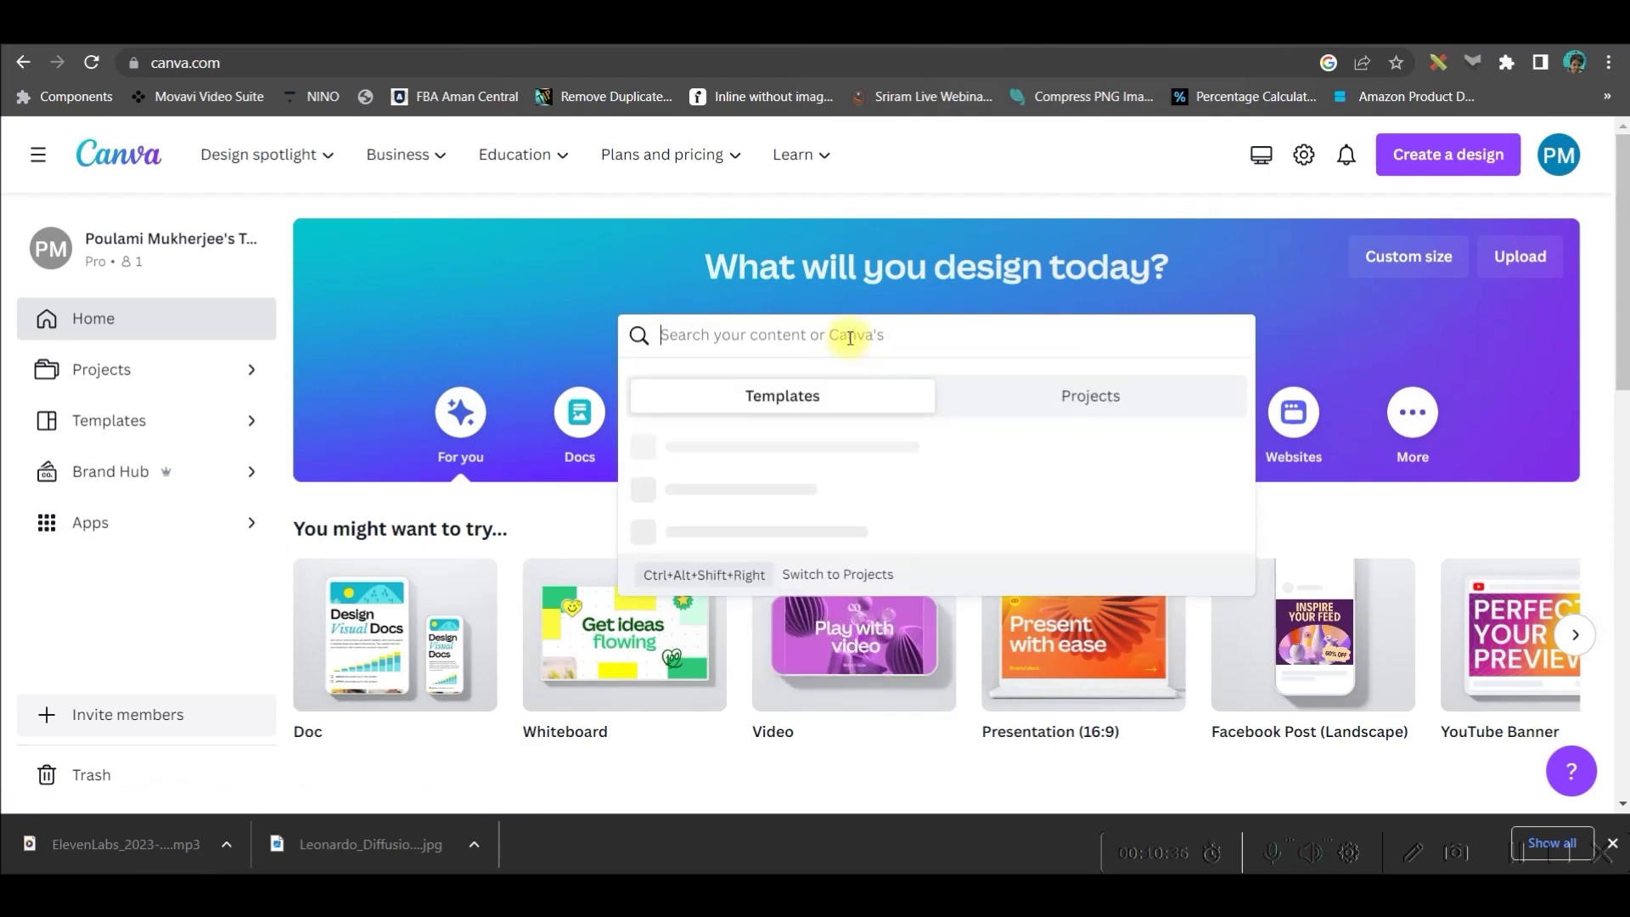
text(YouTube Vi)
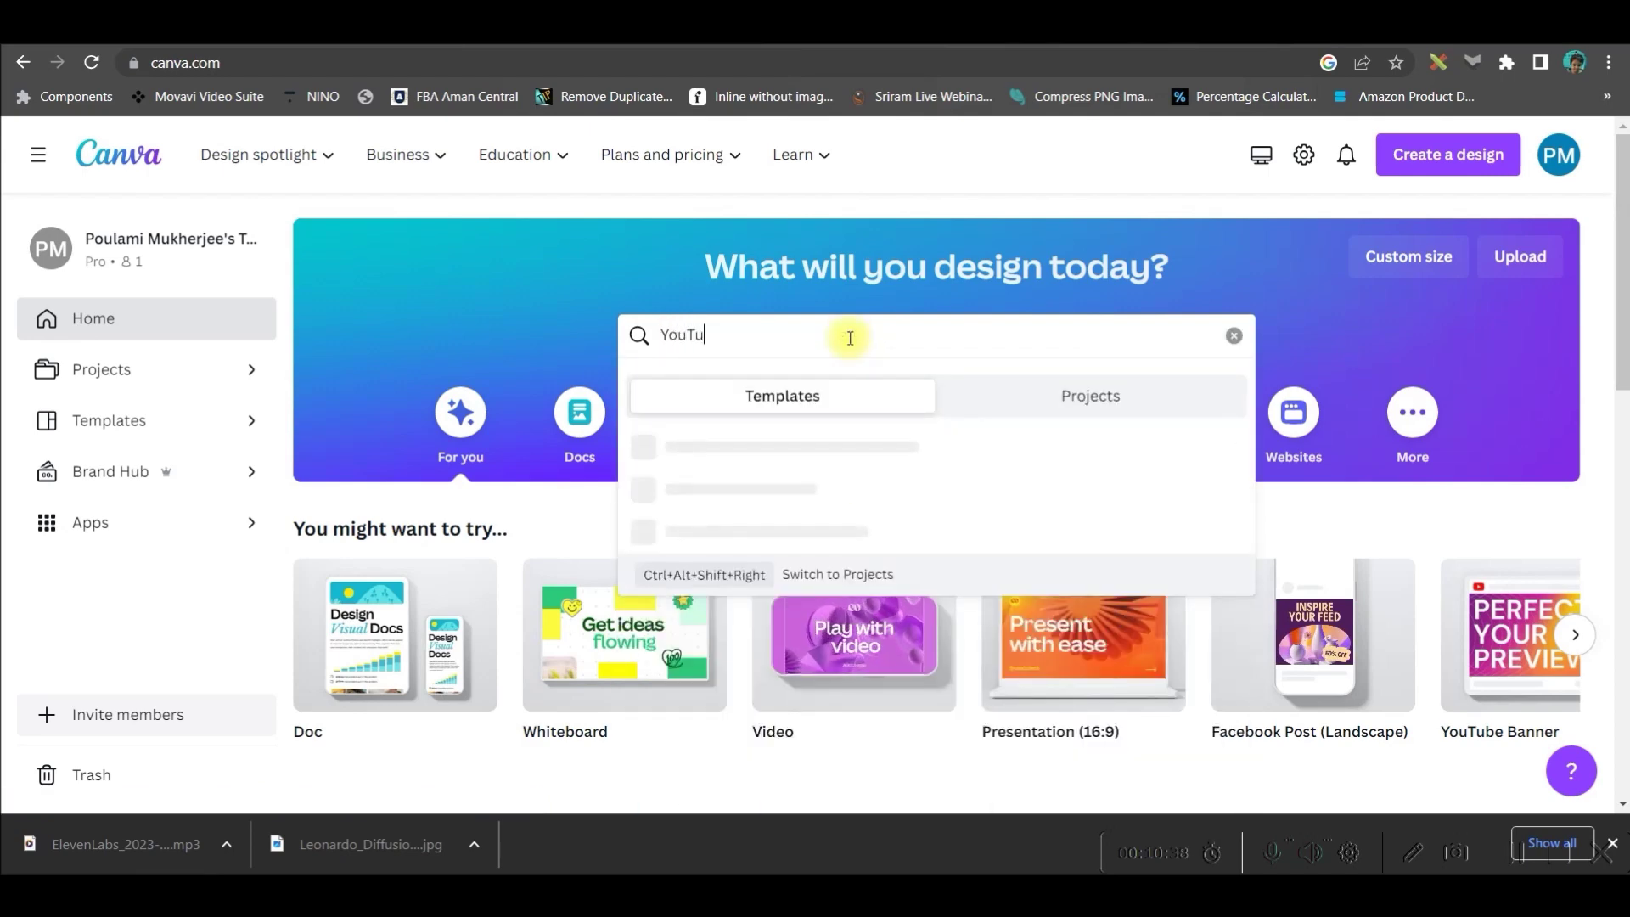
text(deo)
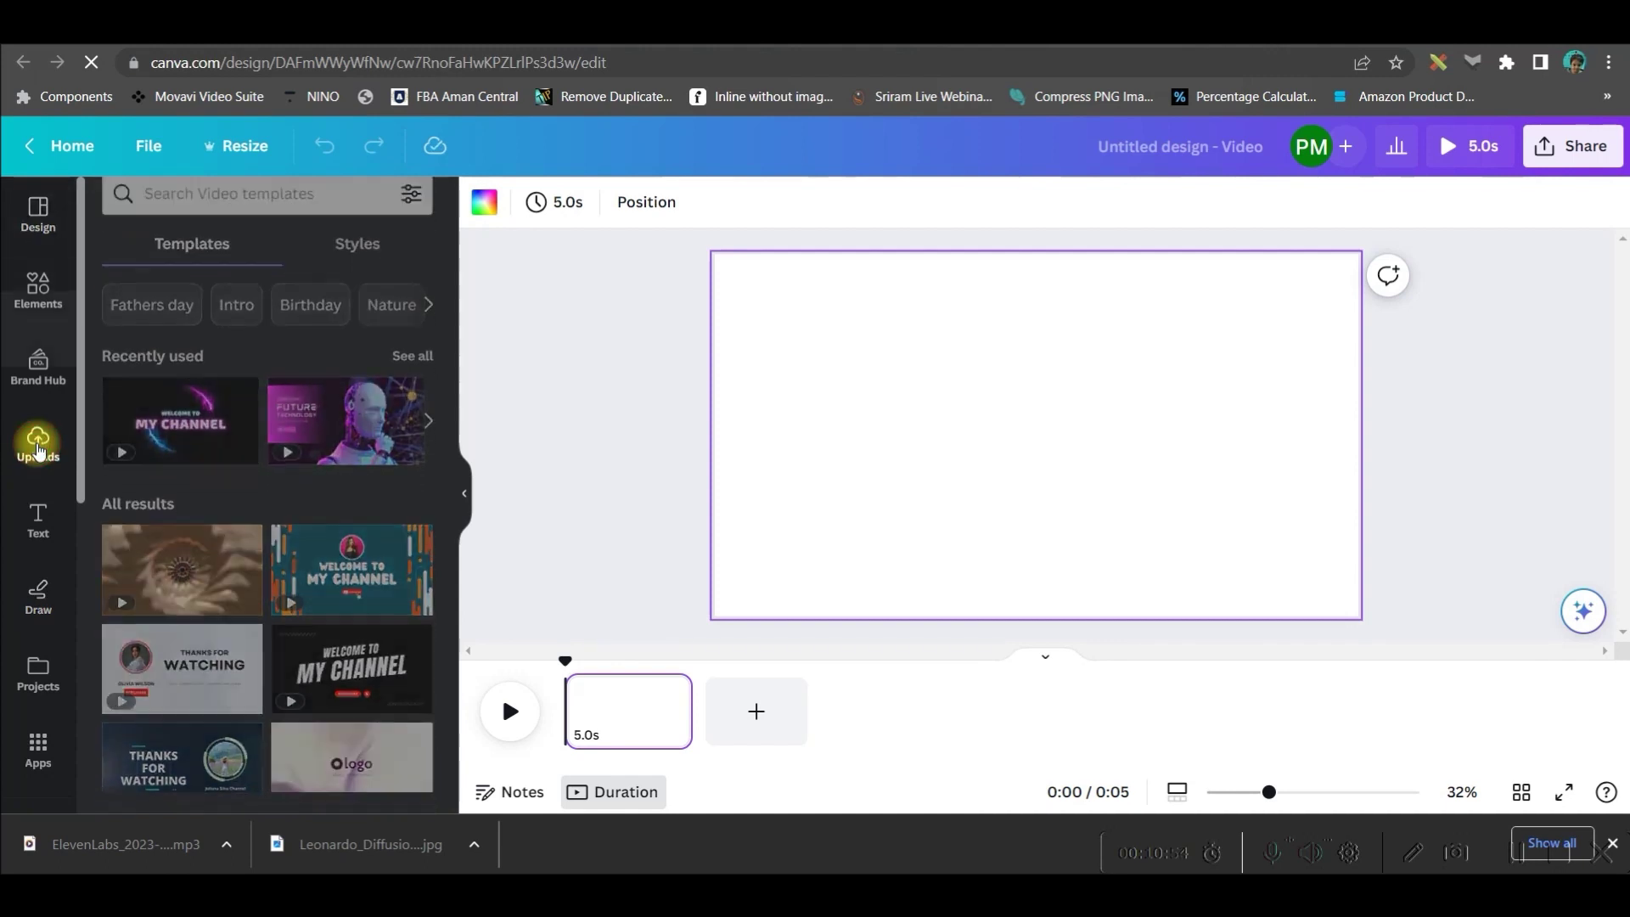
click(36, 444)
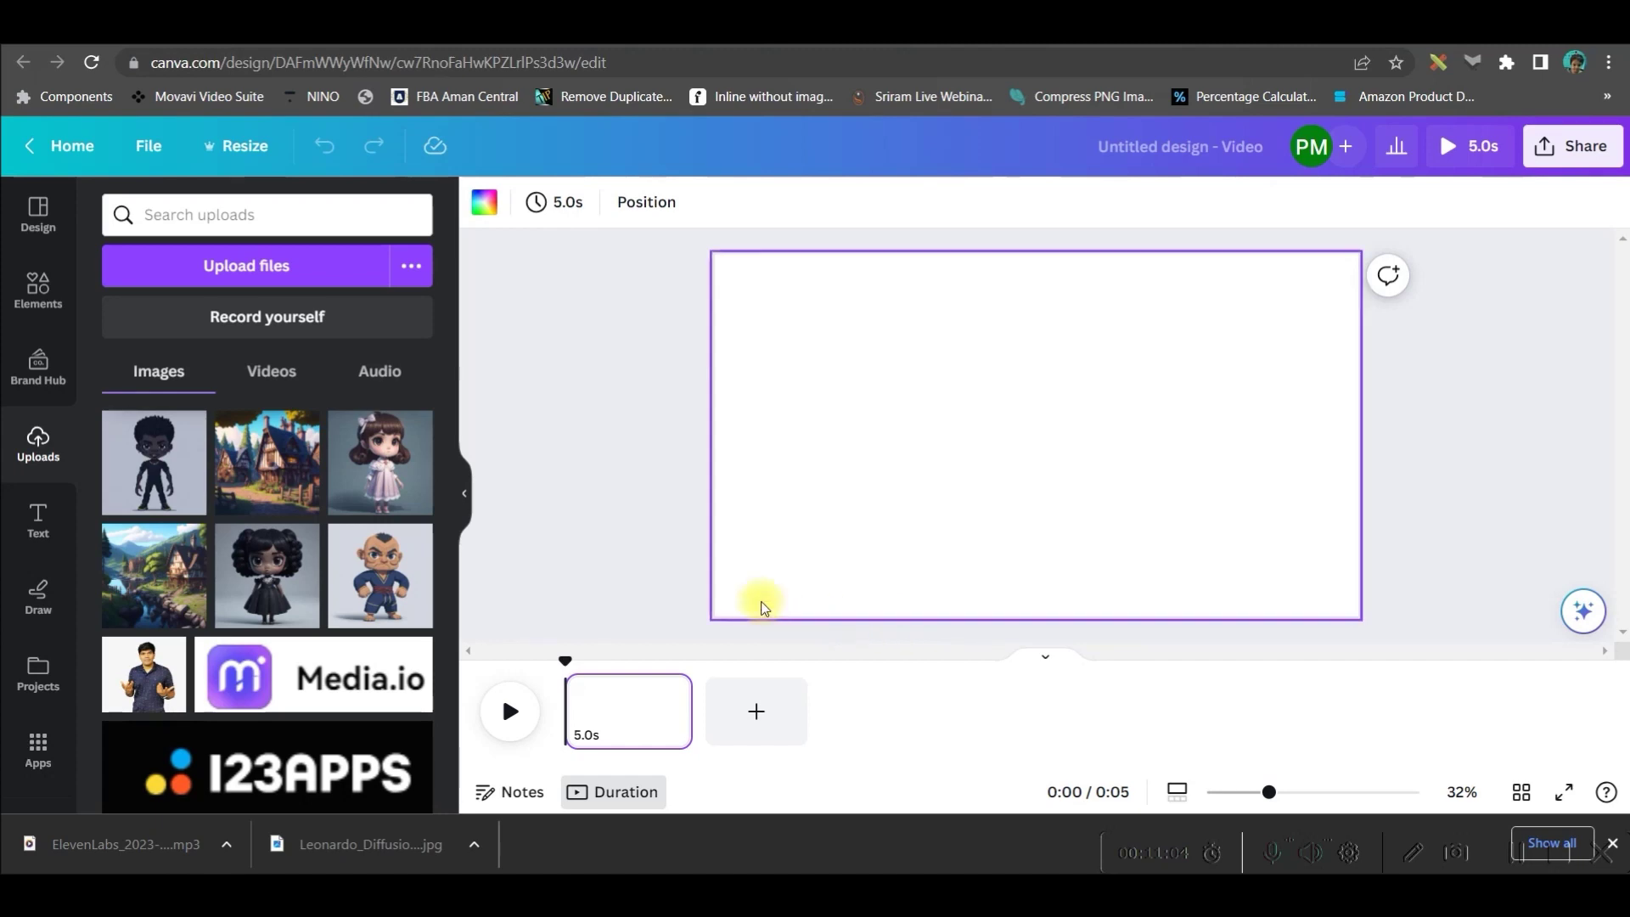
Step: Upload the ElevenLabs voice MP3 from the BG VOICE folder
click(251, 270)
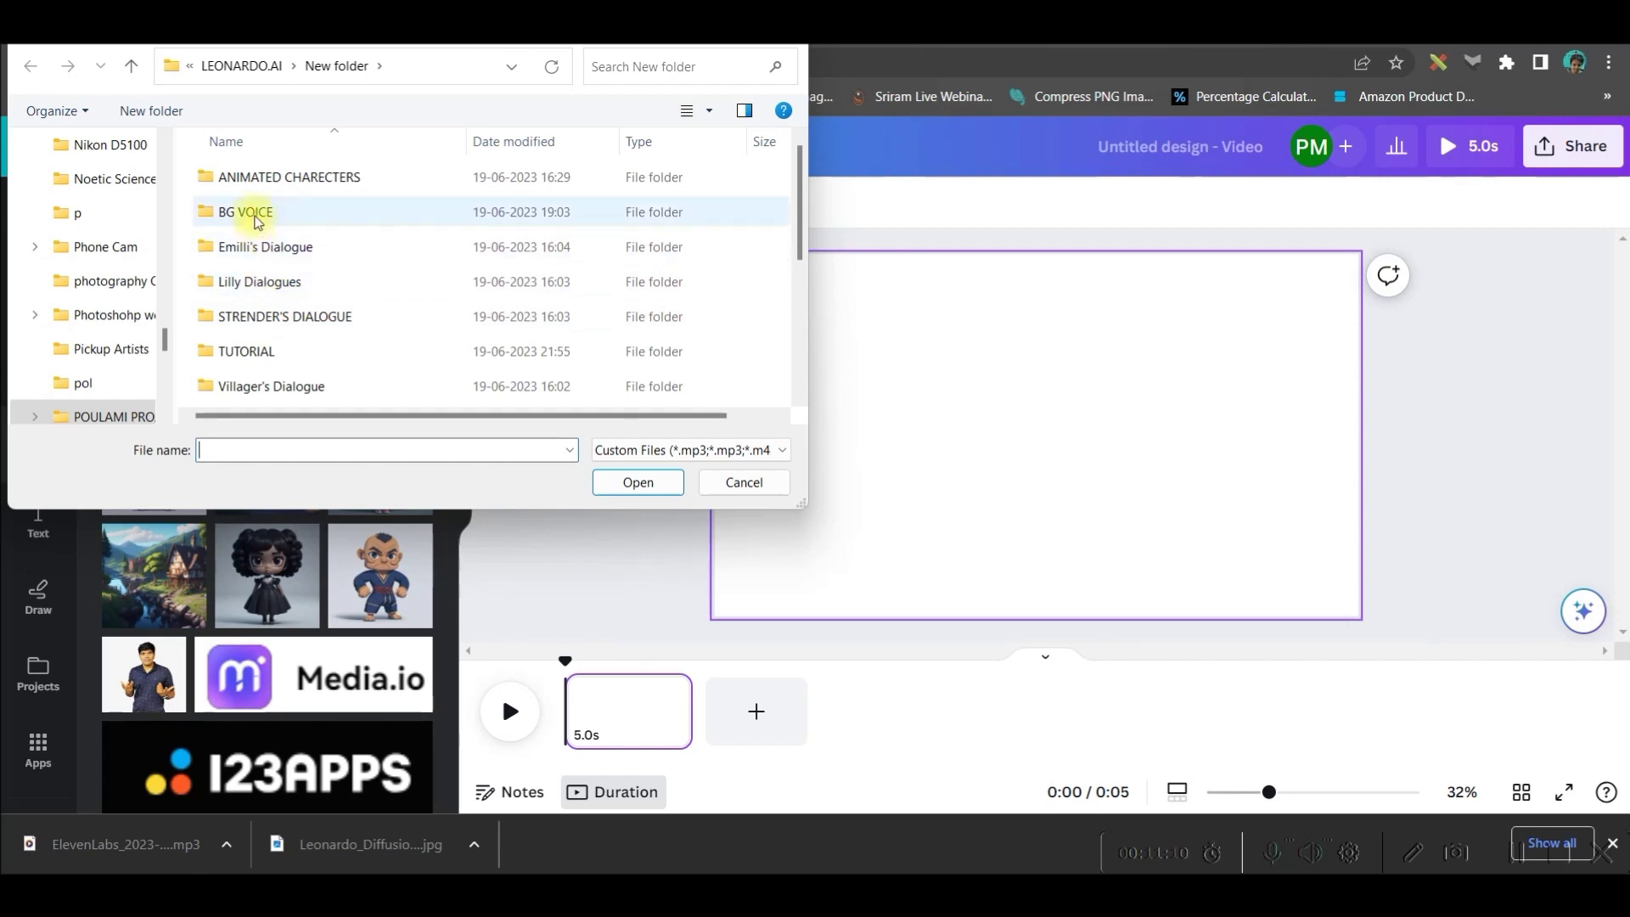
click(265, 222)
double_click(266, 223)
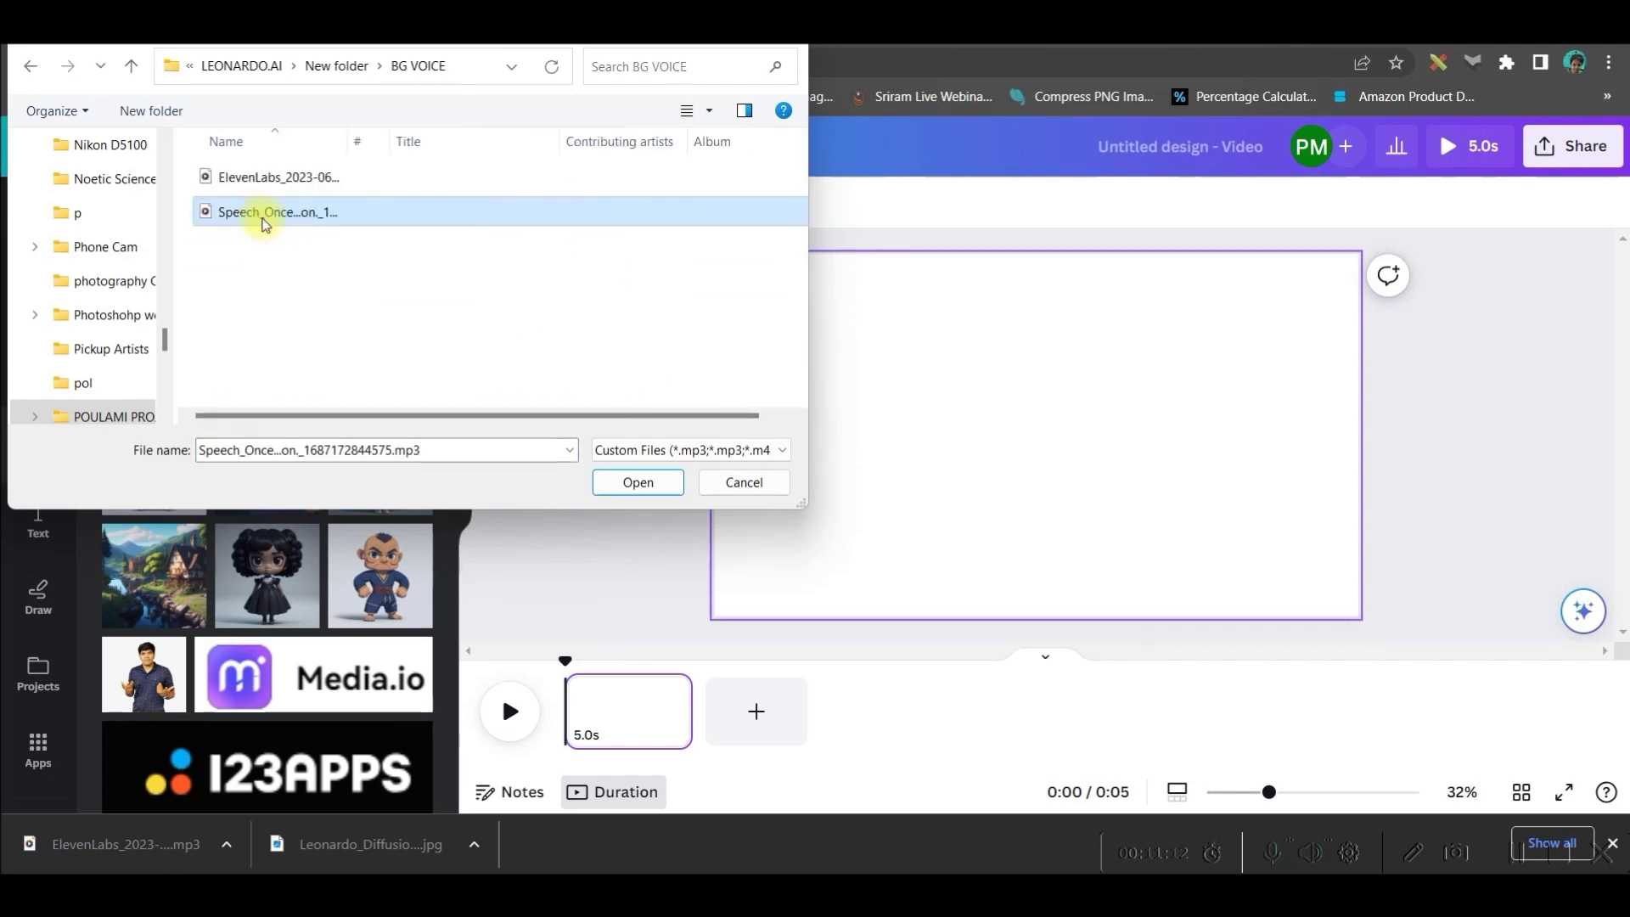
click(262, 177)
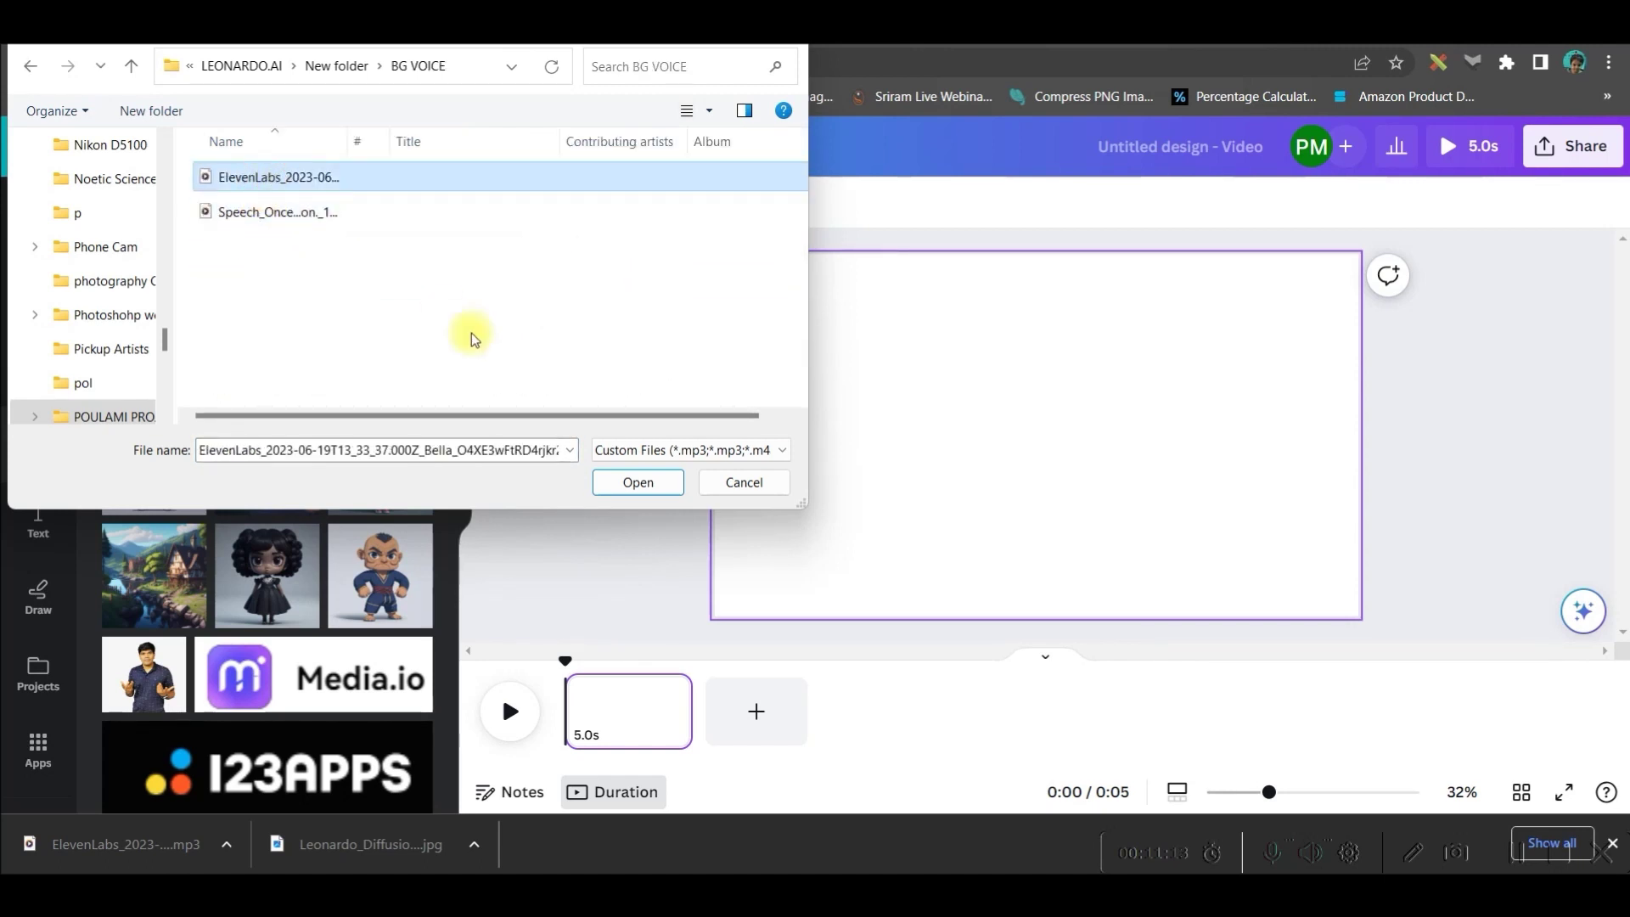
click(638, 482)
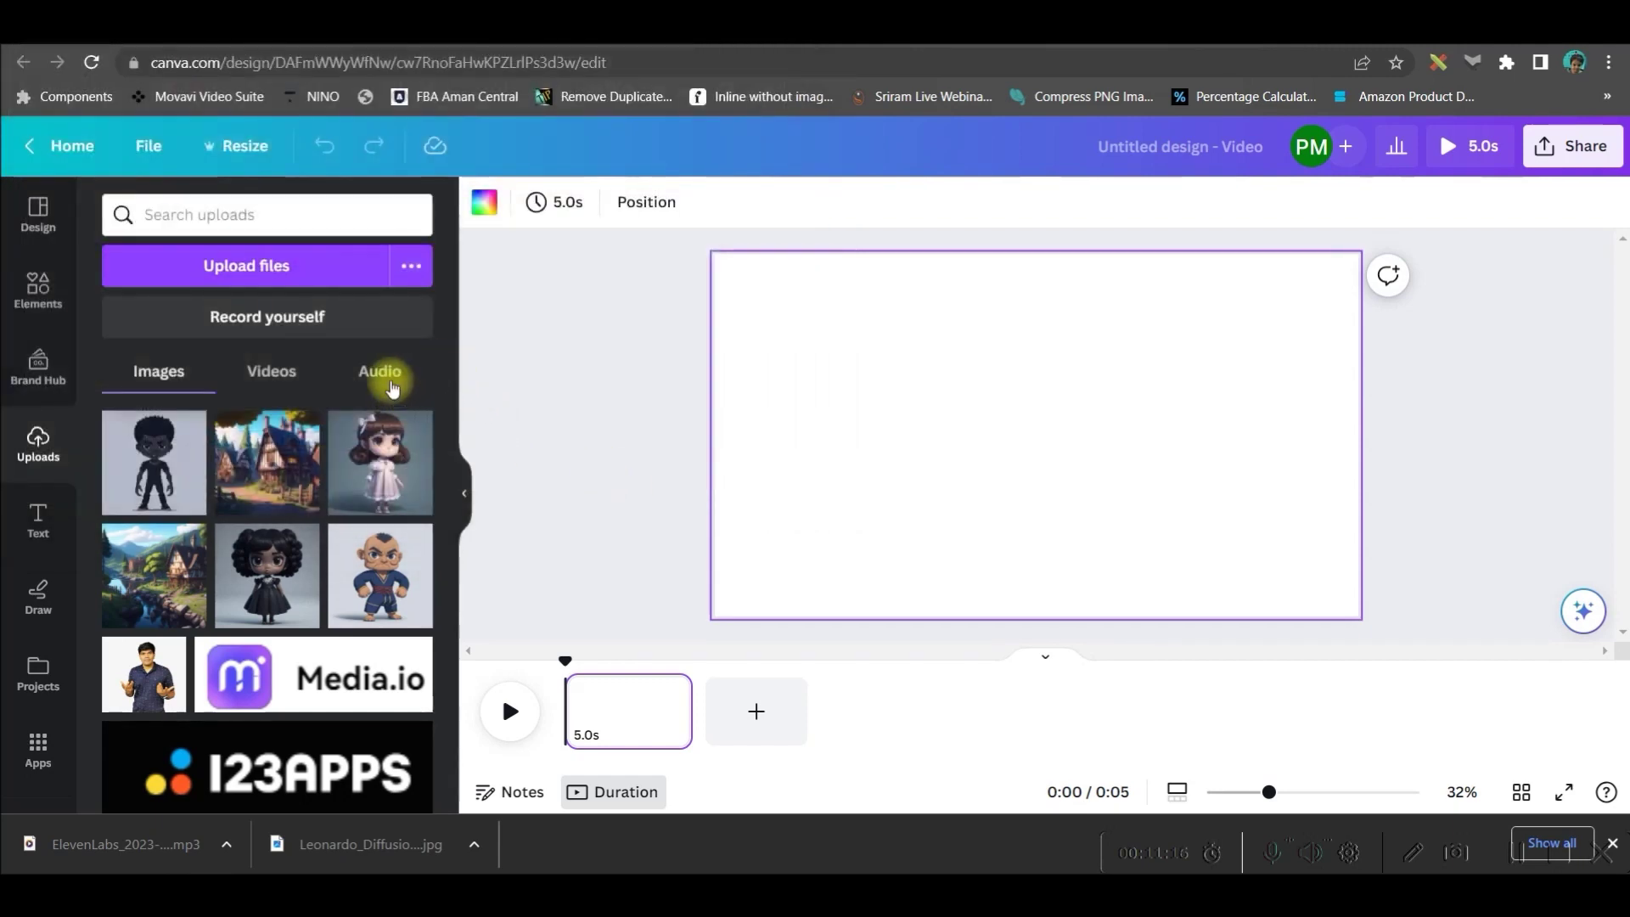
click(381, 371)
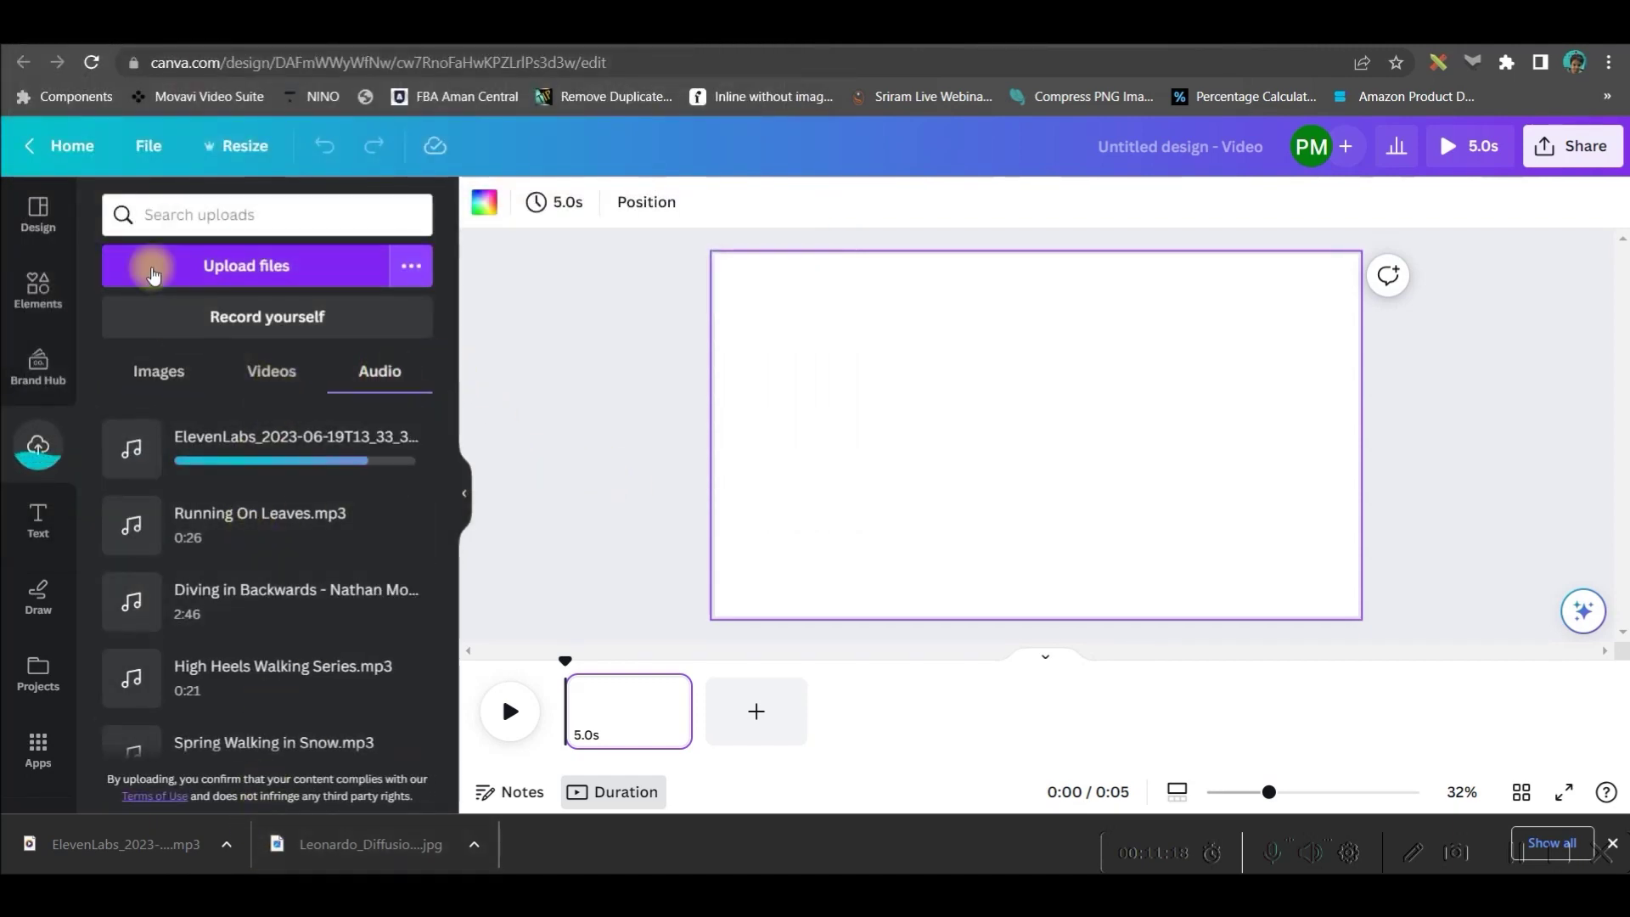
Step: Upload hip_hop_dancing.mp4 from the ANIMATED CHARECTERS folder
click(367, 301)
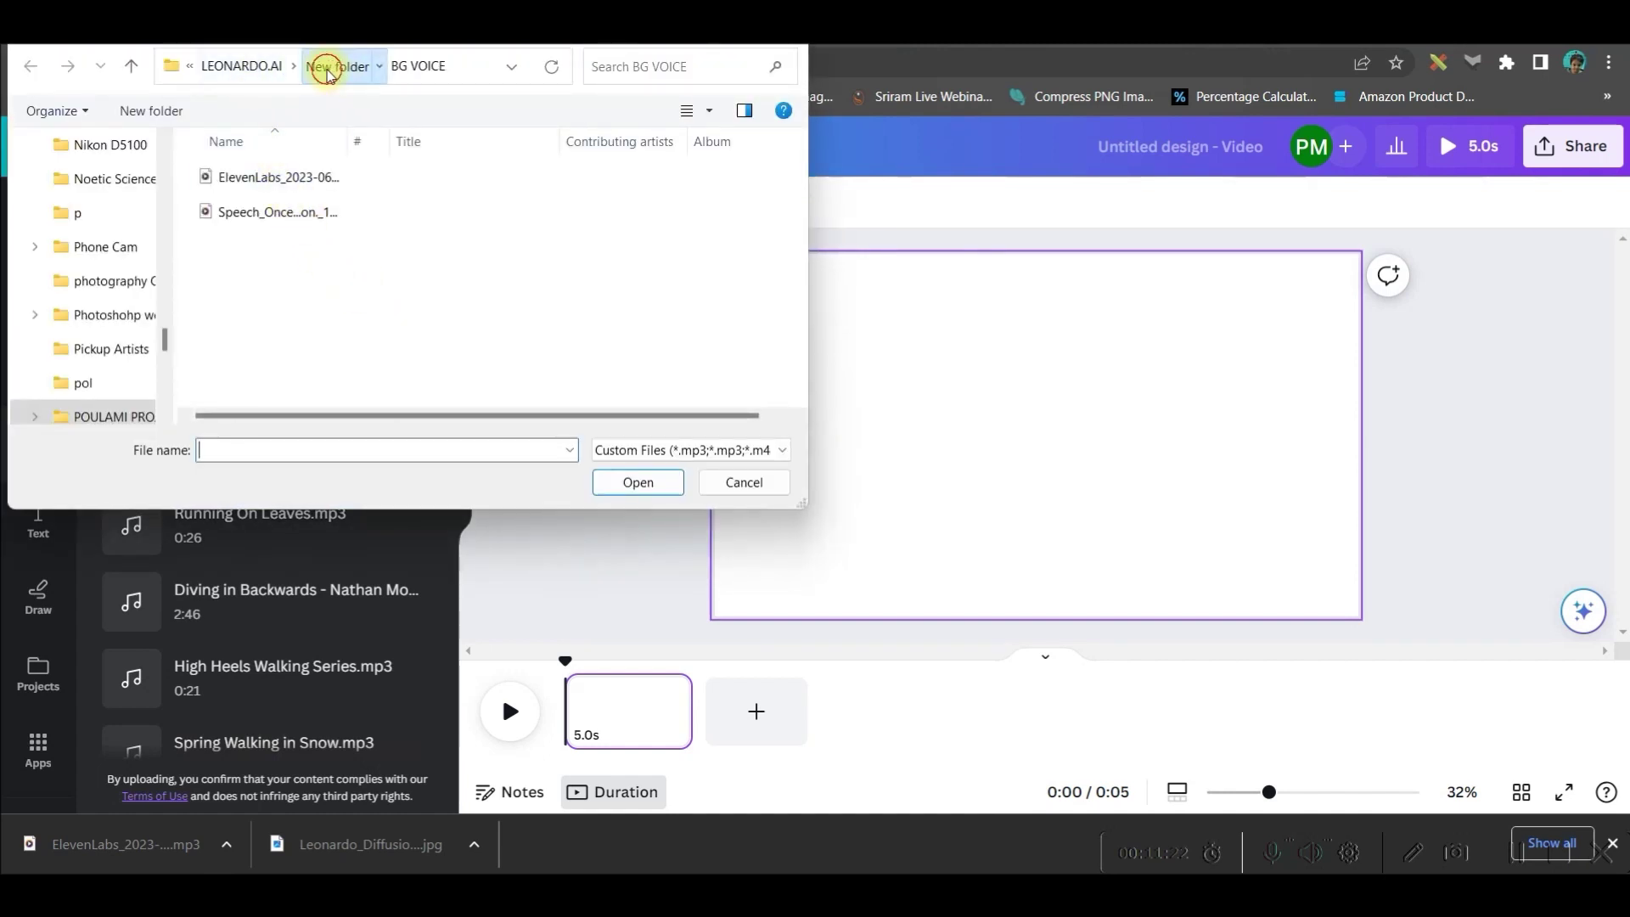
click(327, 75)
scroll(283, 225, down, 3)
scroll(283, 225, up, 3)
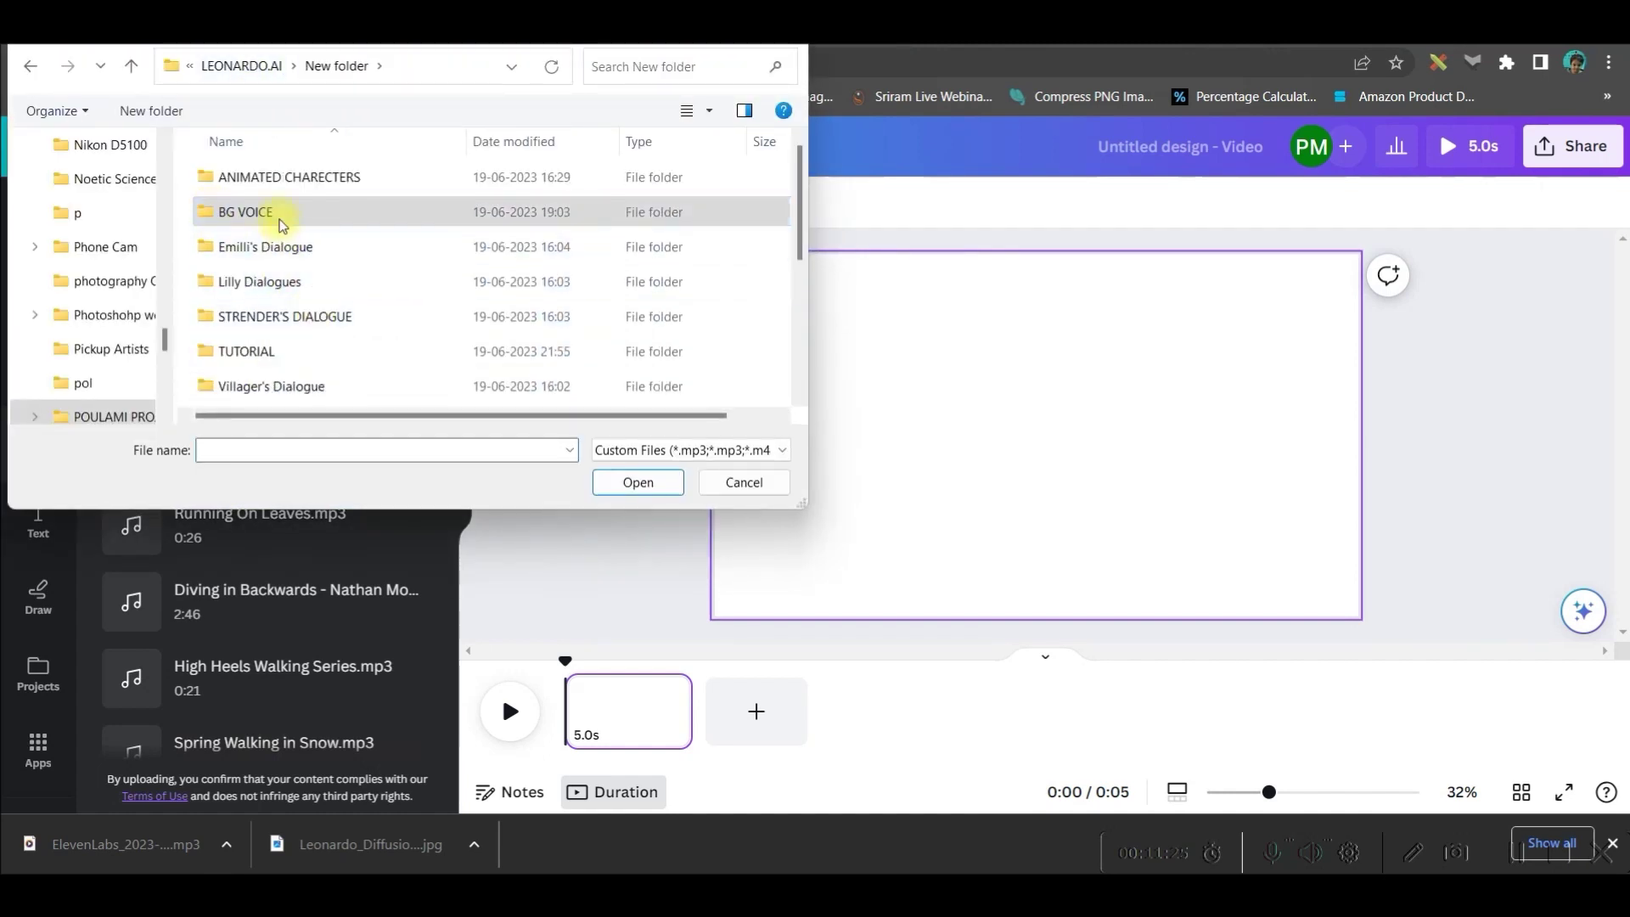
double_click(299, 188)
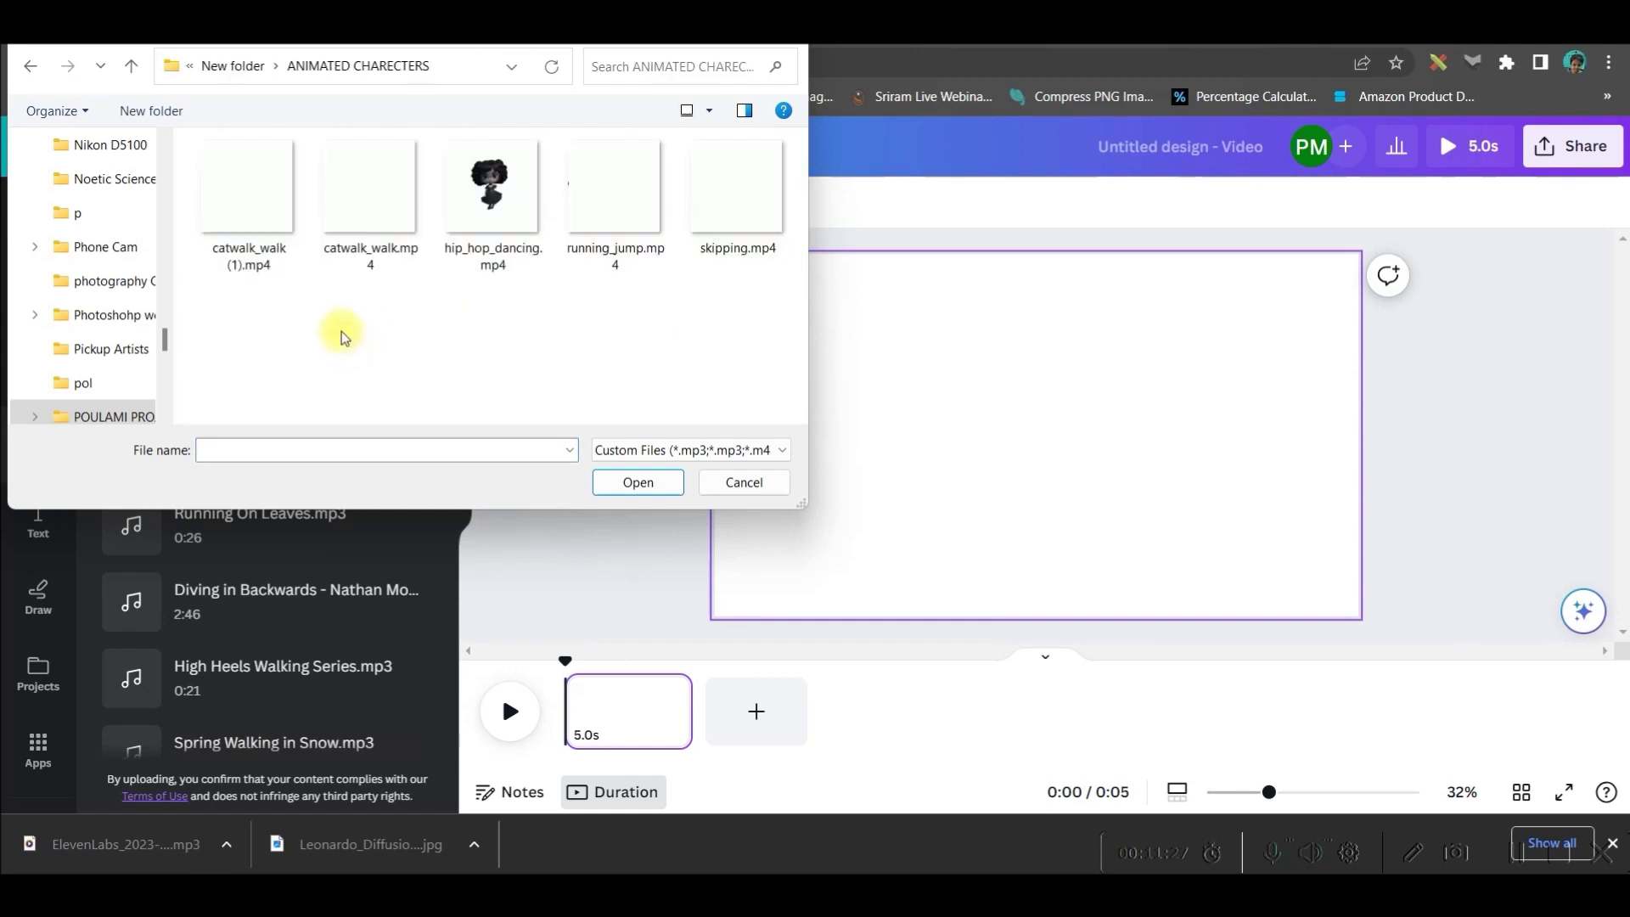
double_click(519, 203)
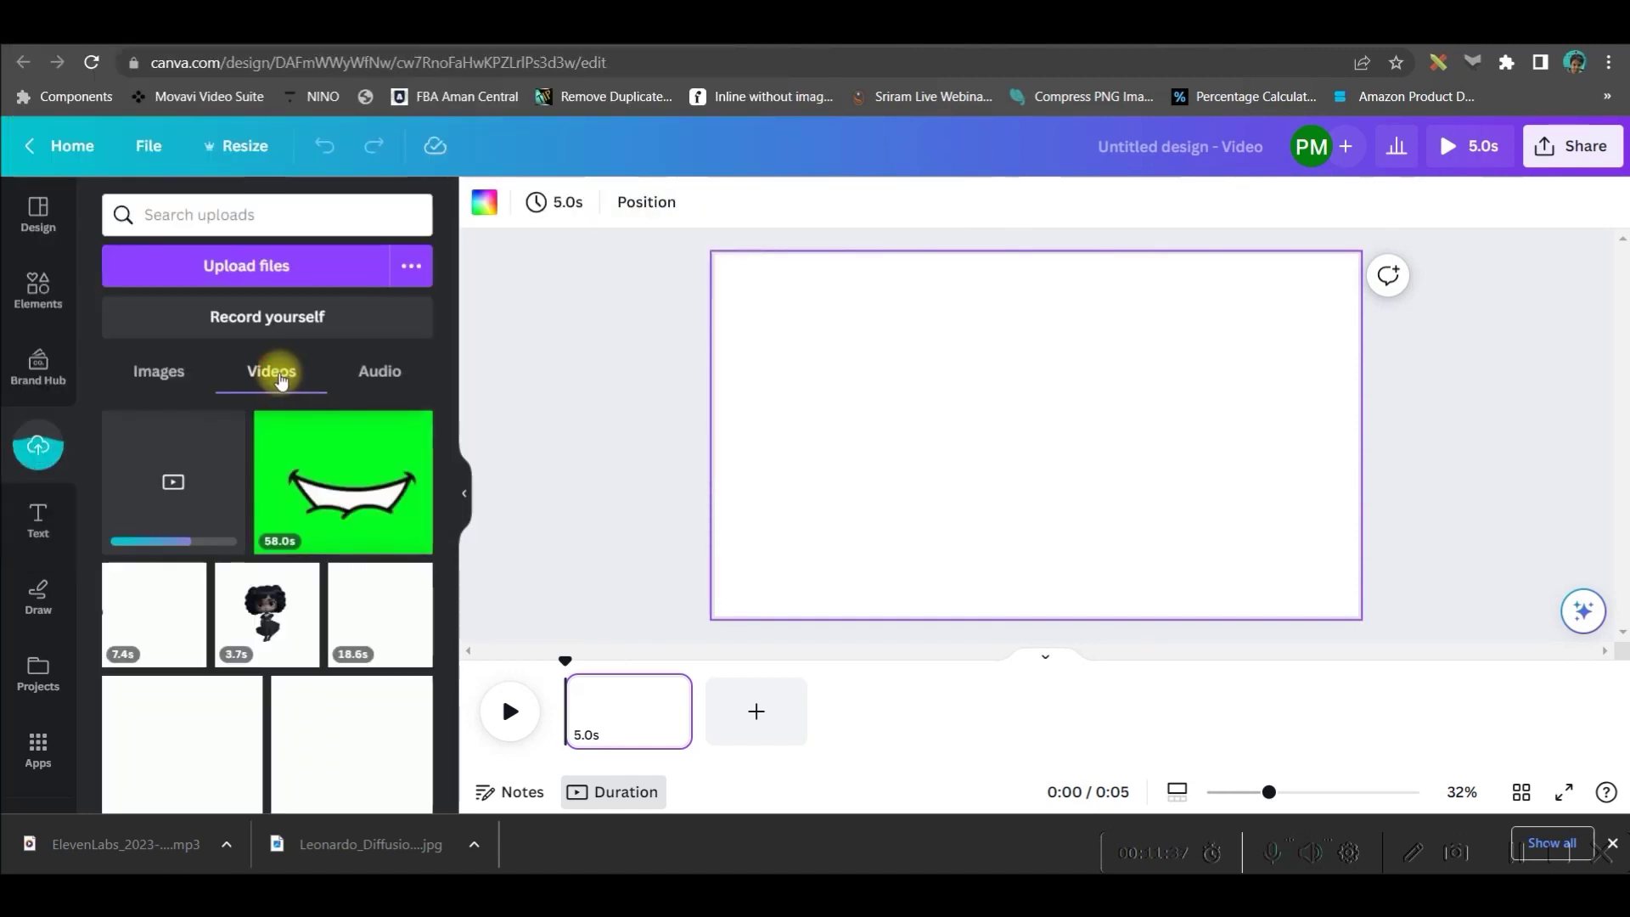
Step: Upload the village picture from New folder and bring up its options on the page
click(238, 263)
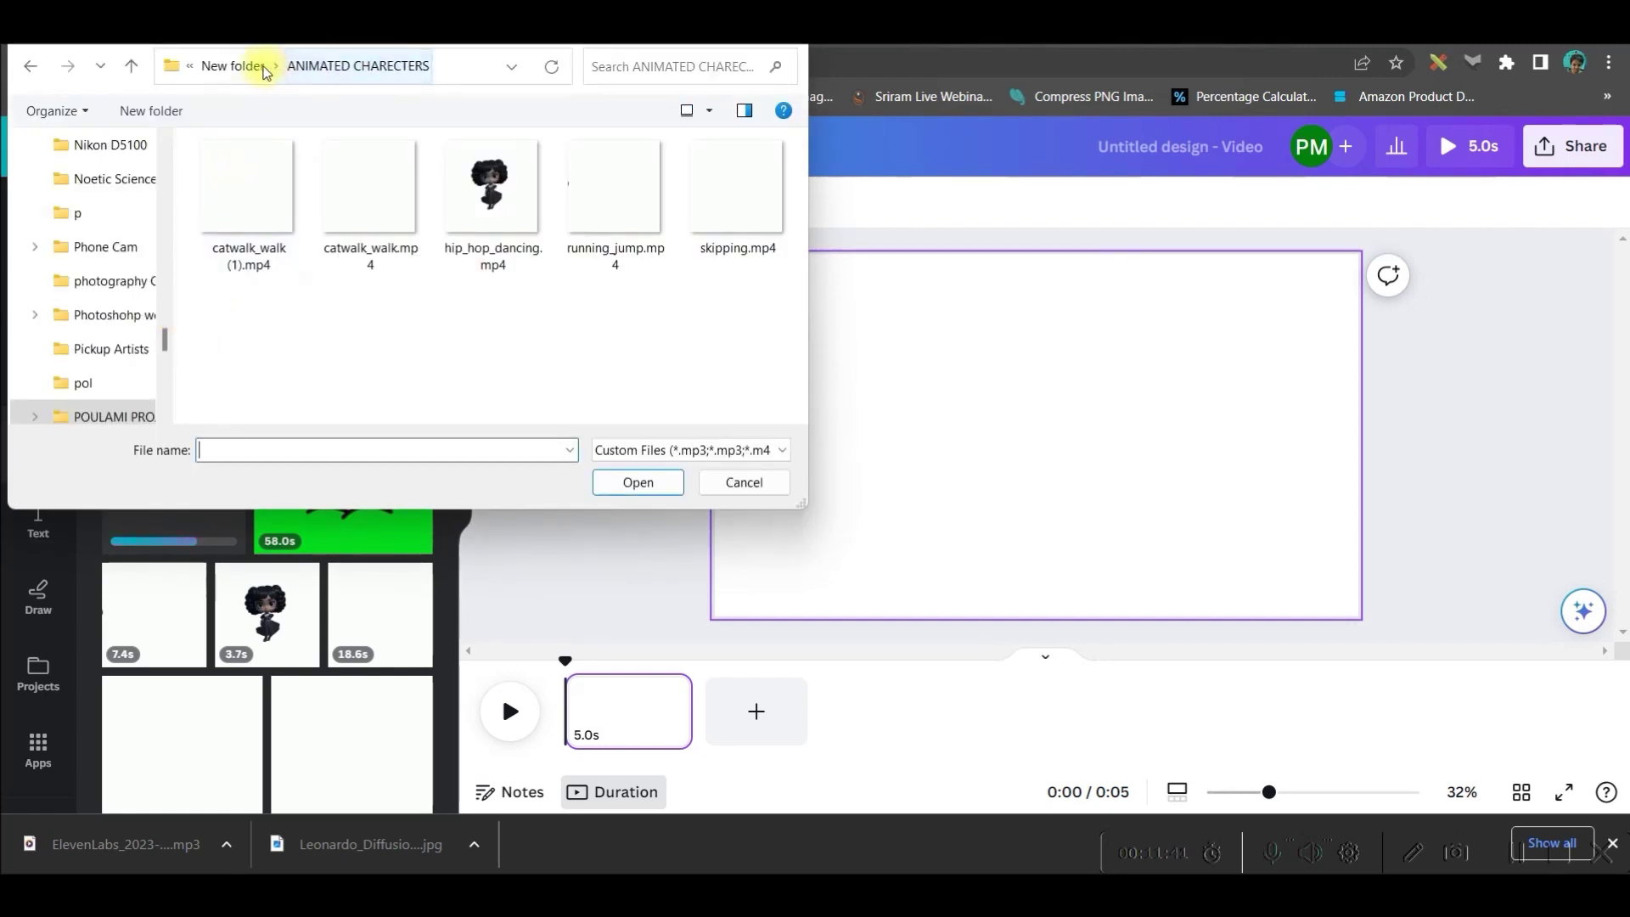
click(249, 70)
scroll(317, 316, down, 3)
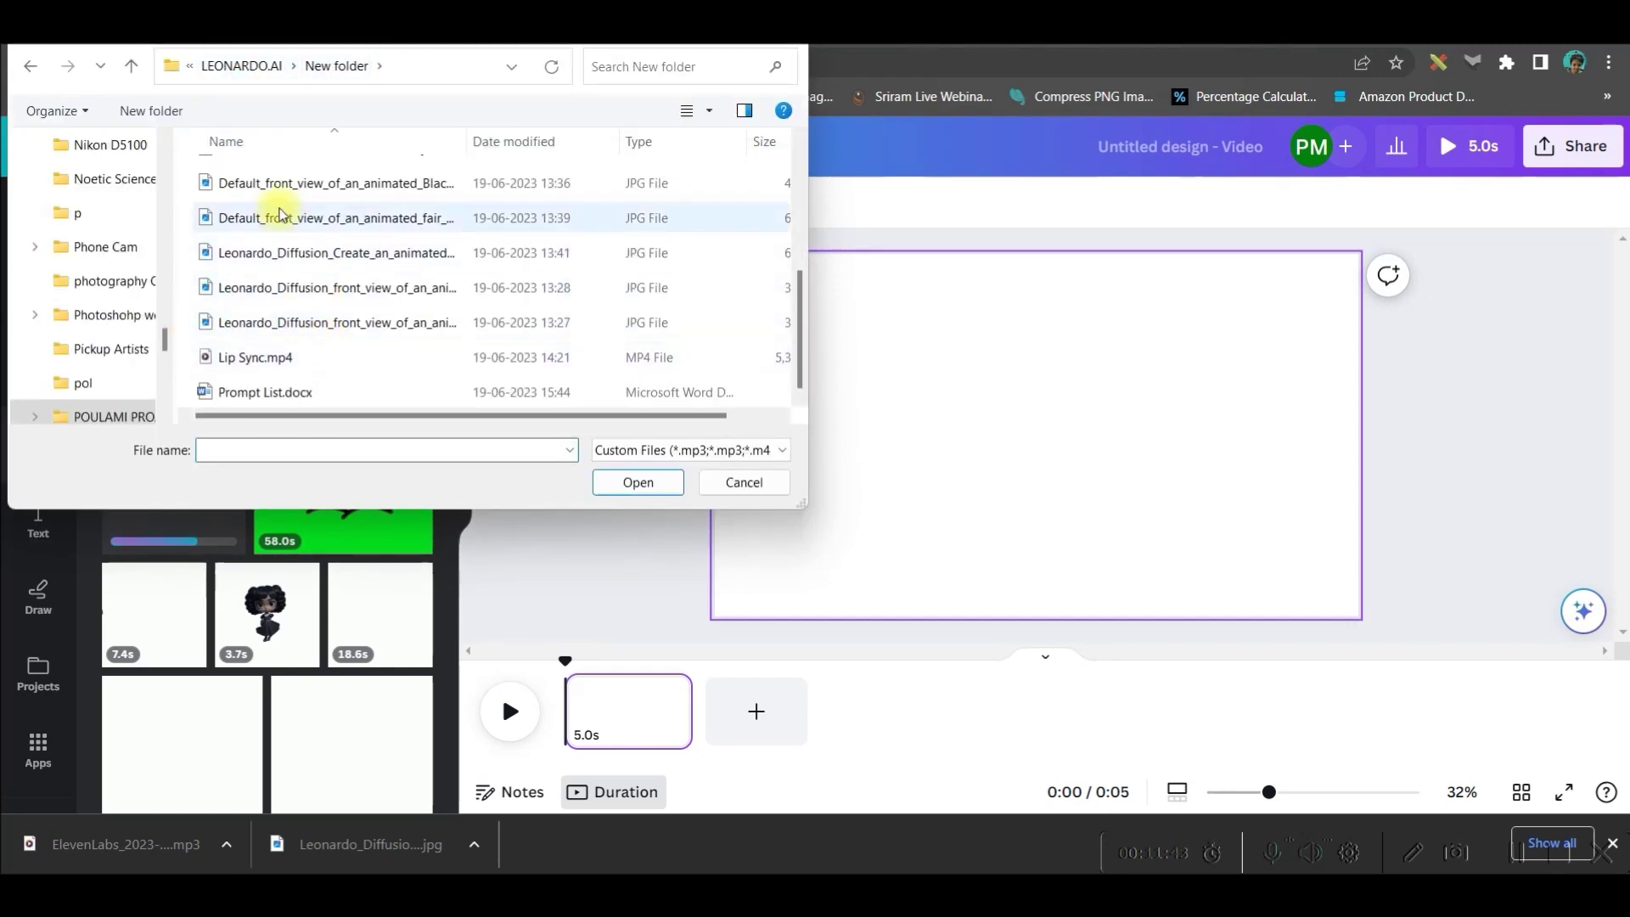
double_click(237, 218)
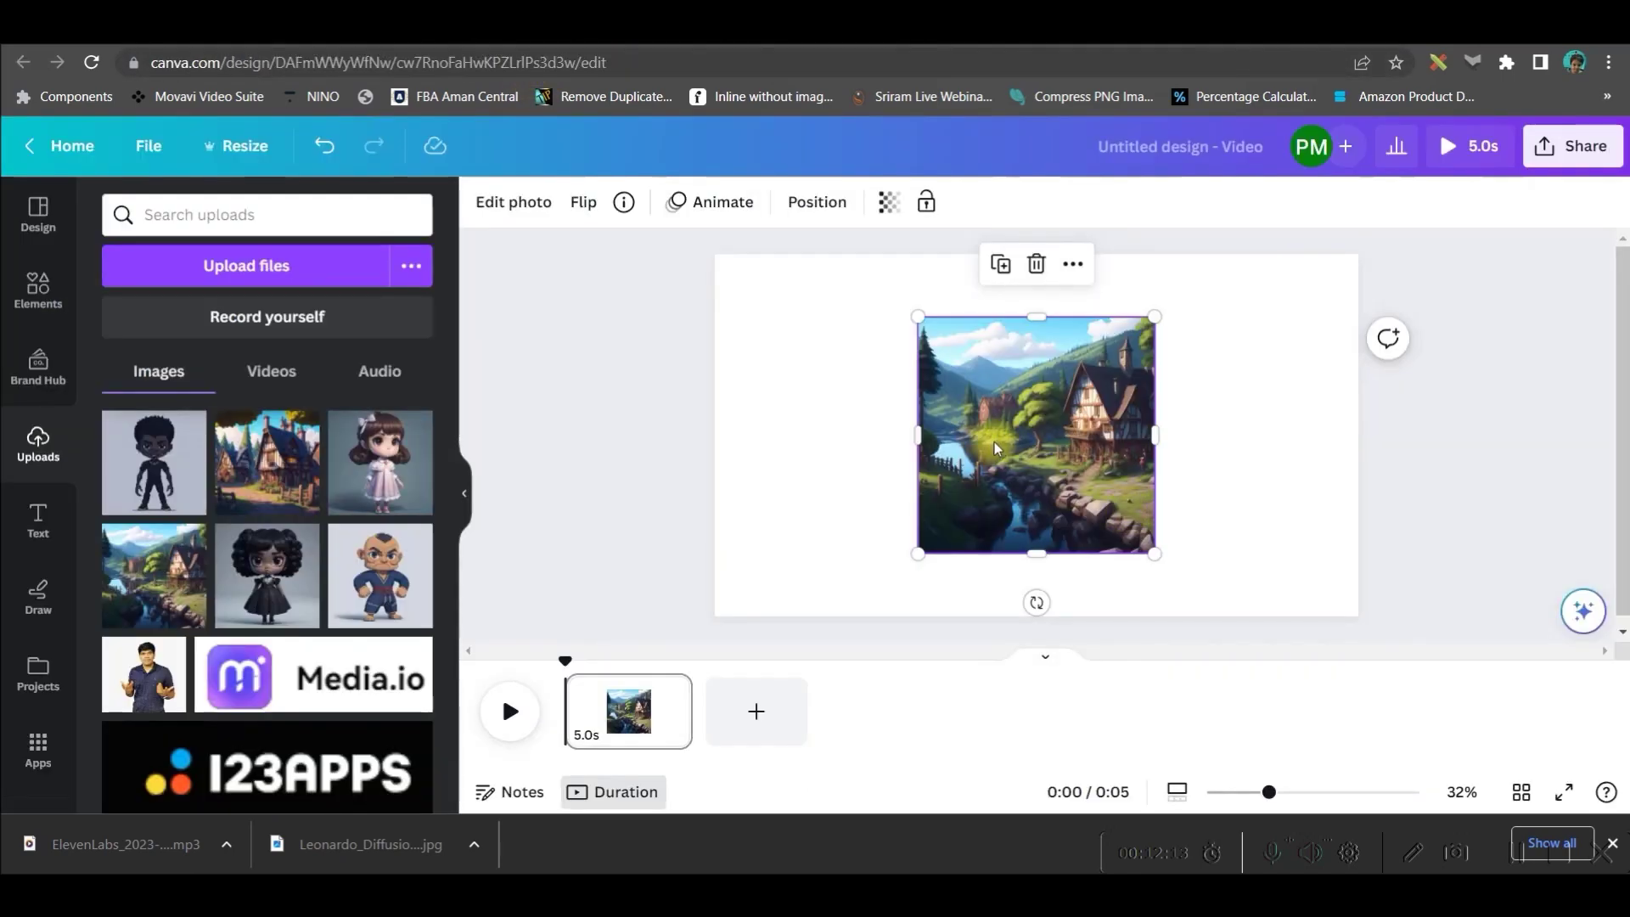
right_click(995, 448)
Step: Set the village picture as background and add the 3.7s and 7.4s character clips
click(1067, 732)
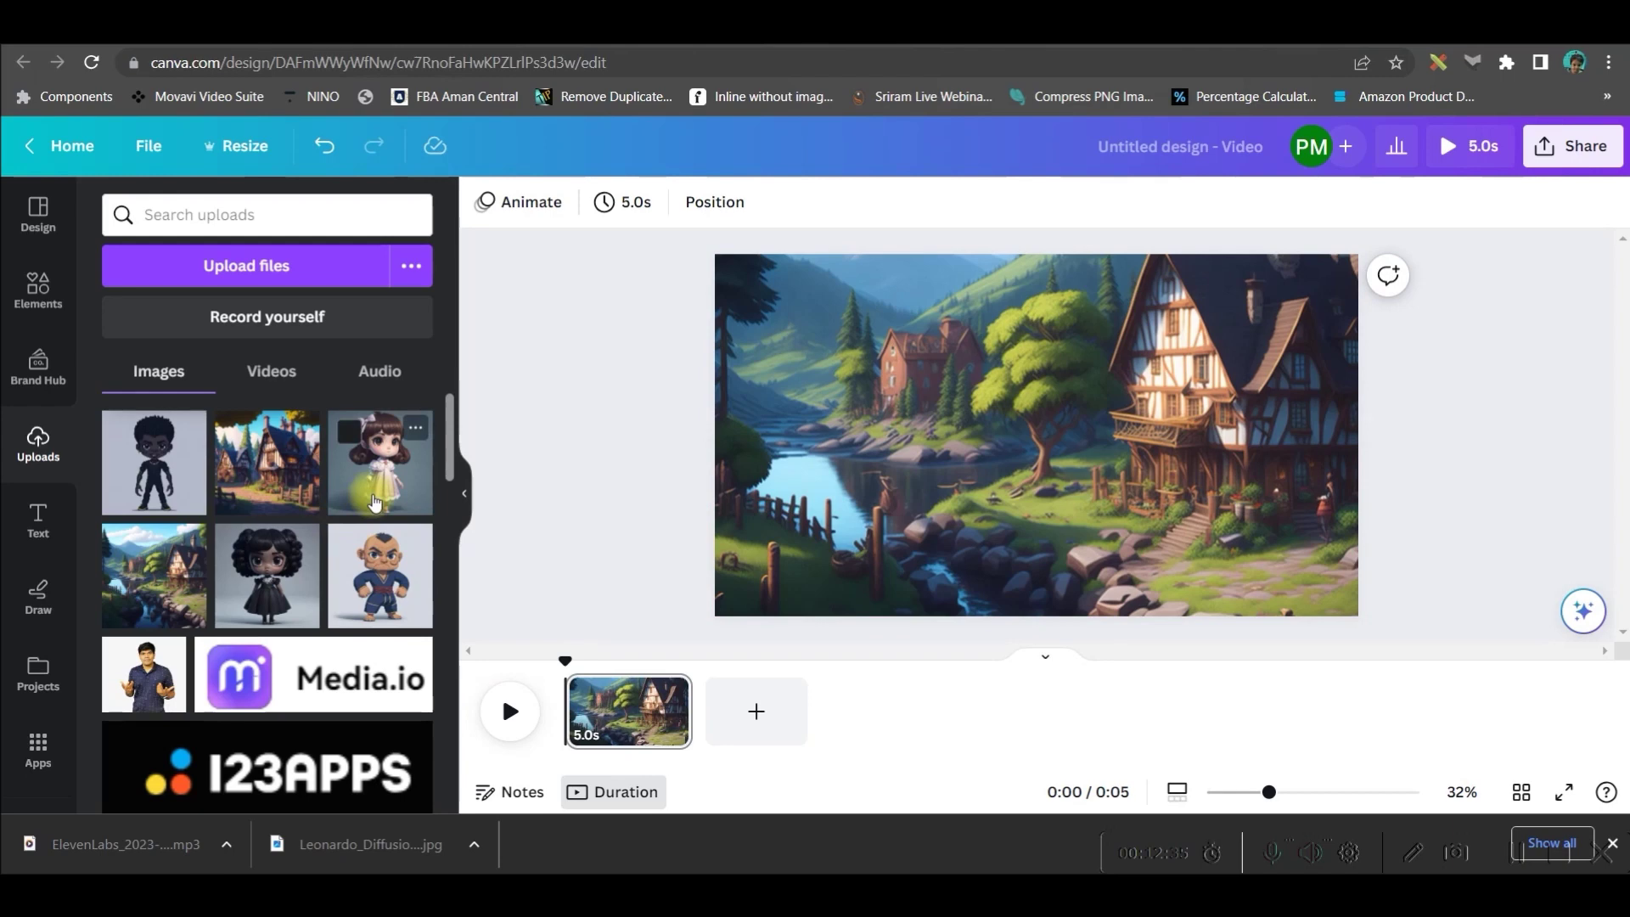
click(262, 373)
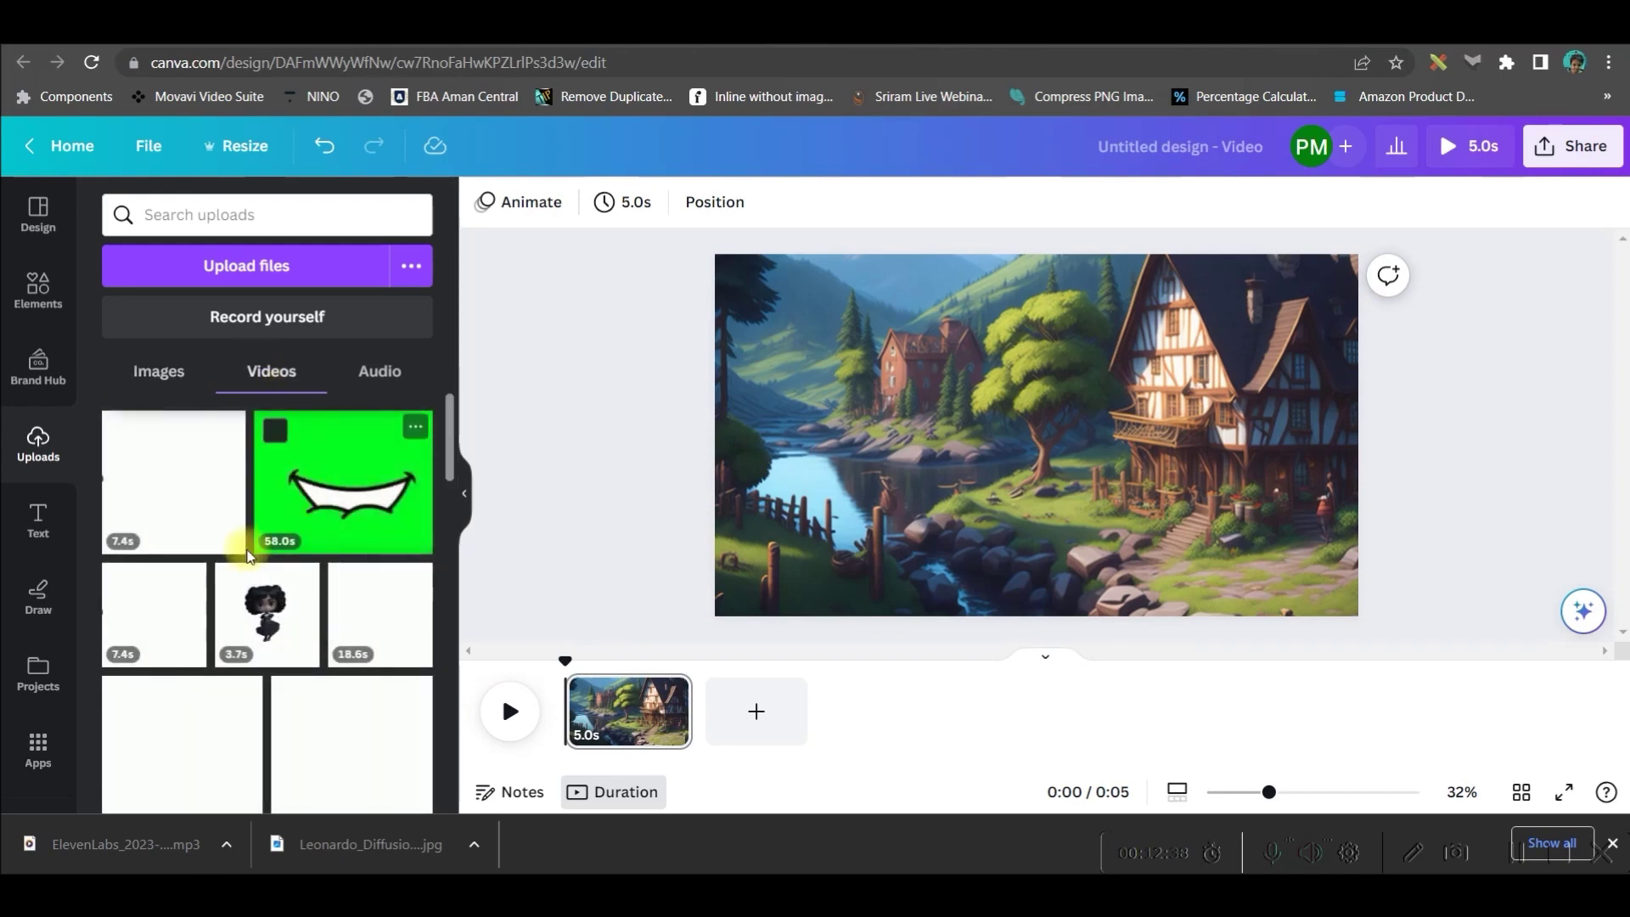
drag(268, 620, 839, 389)
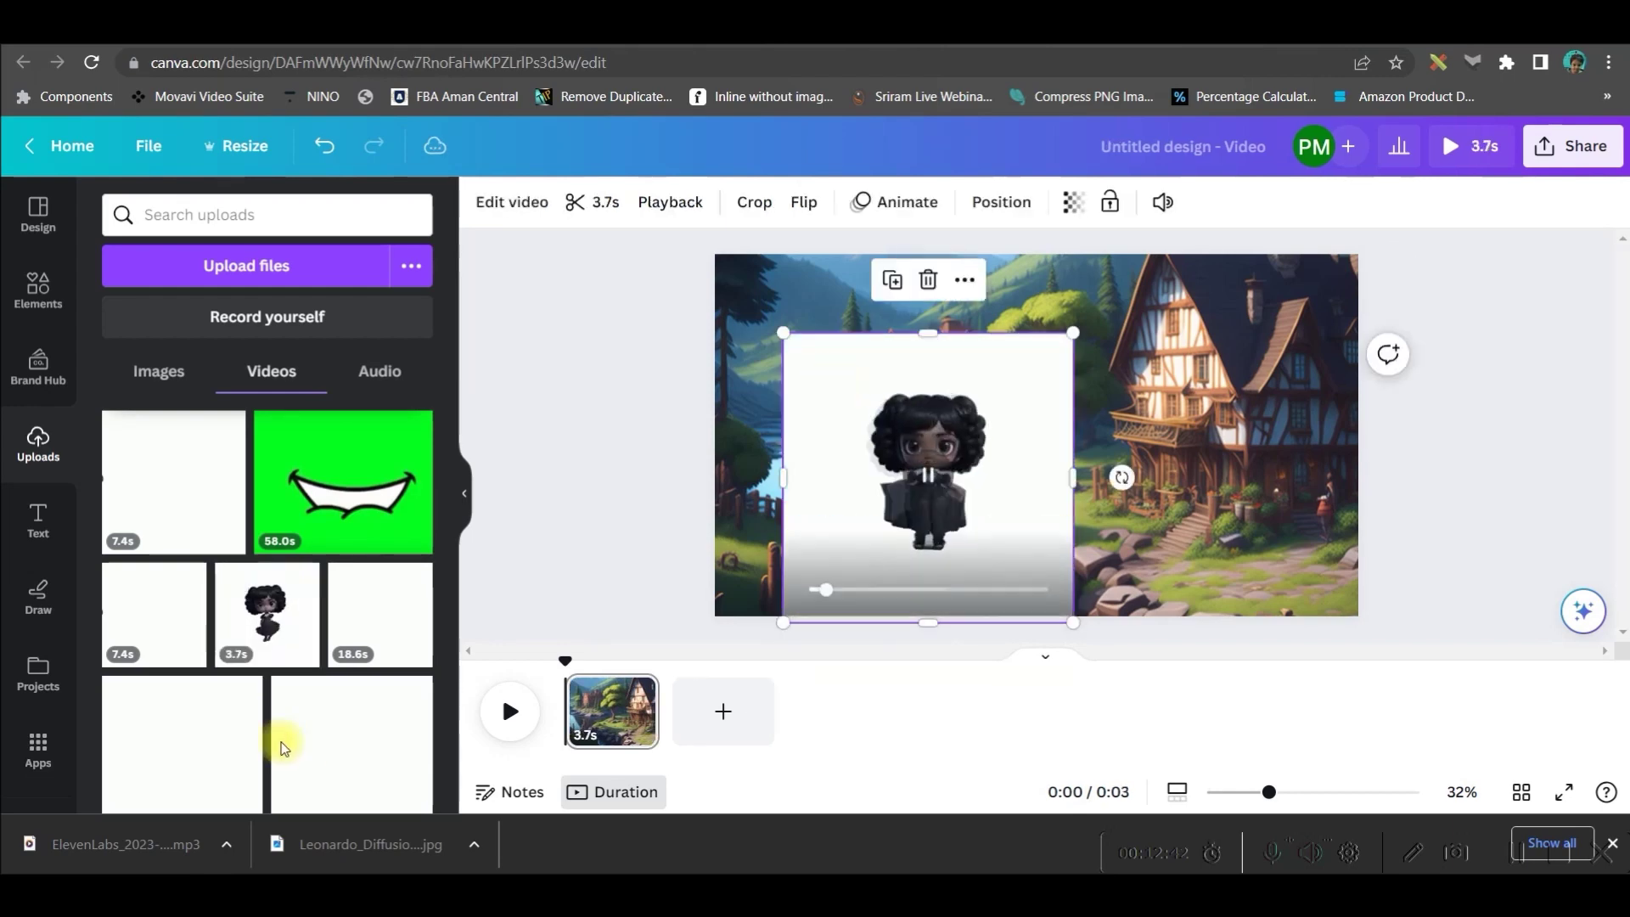
drag(176, 487, 1156, 407)
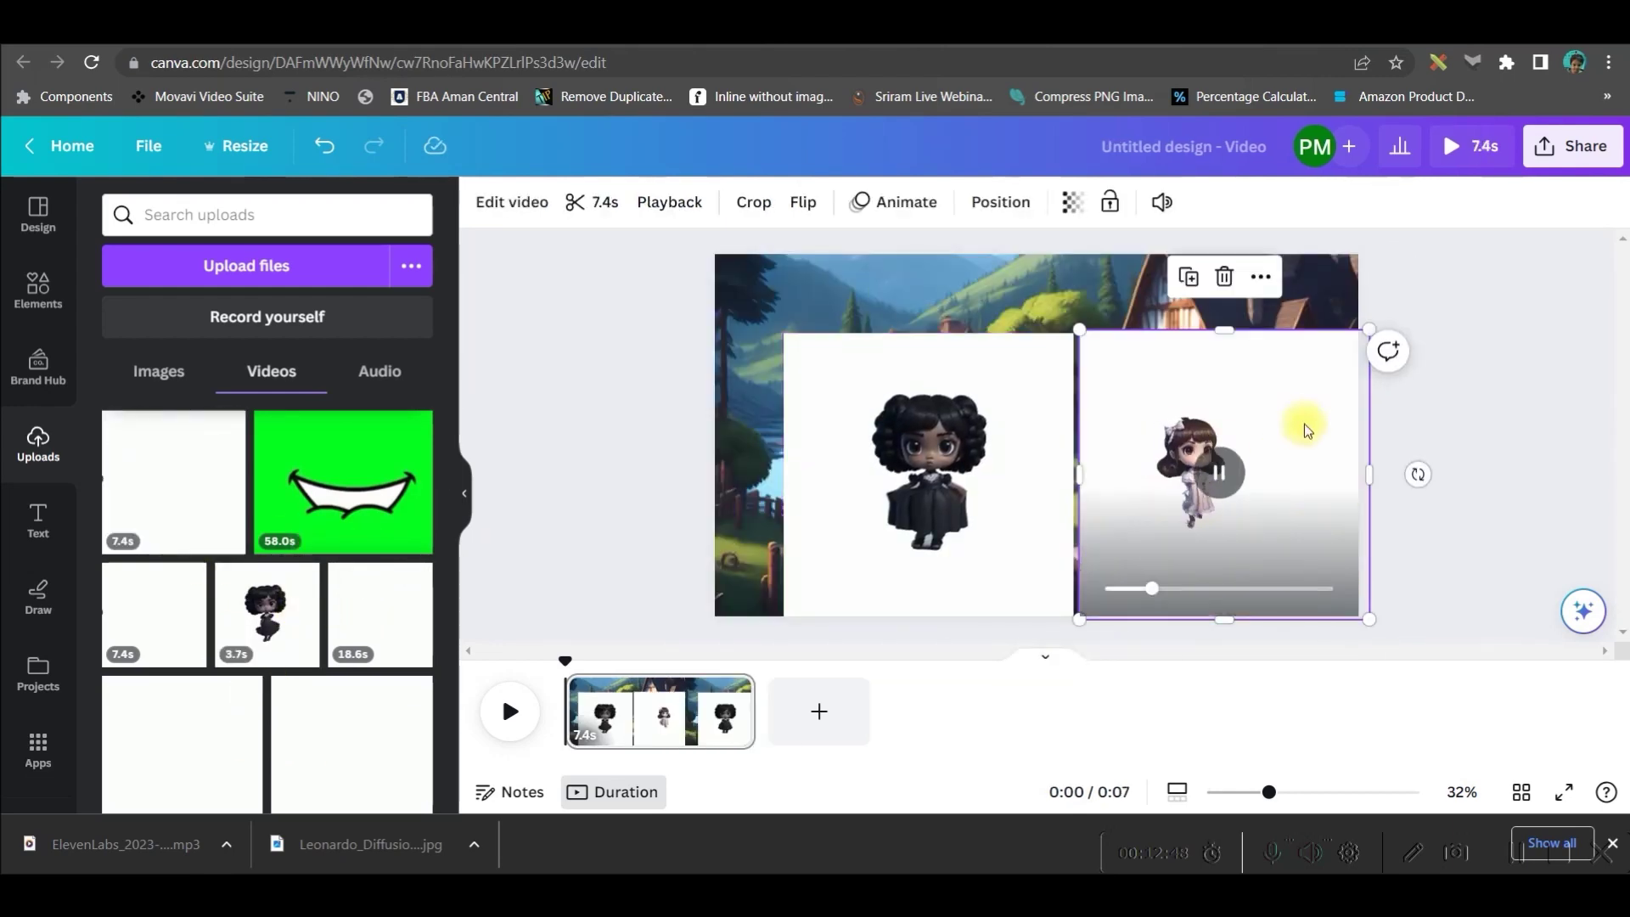
Step: Select the dark-haired character clip and open its video effects
click(896, 402)
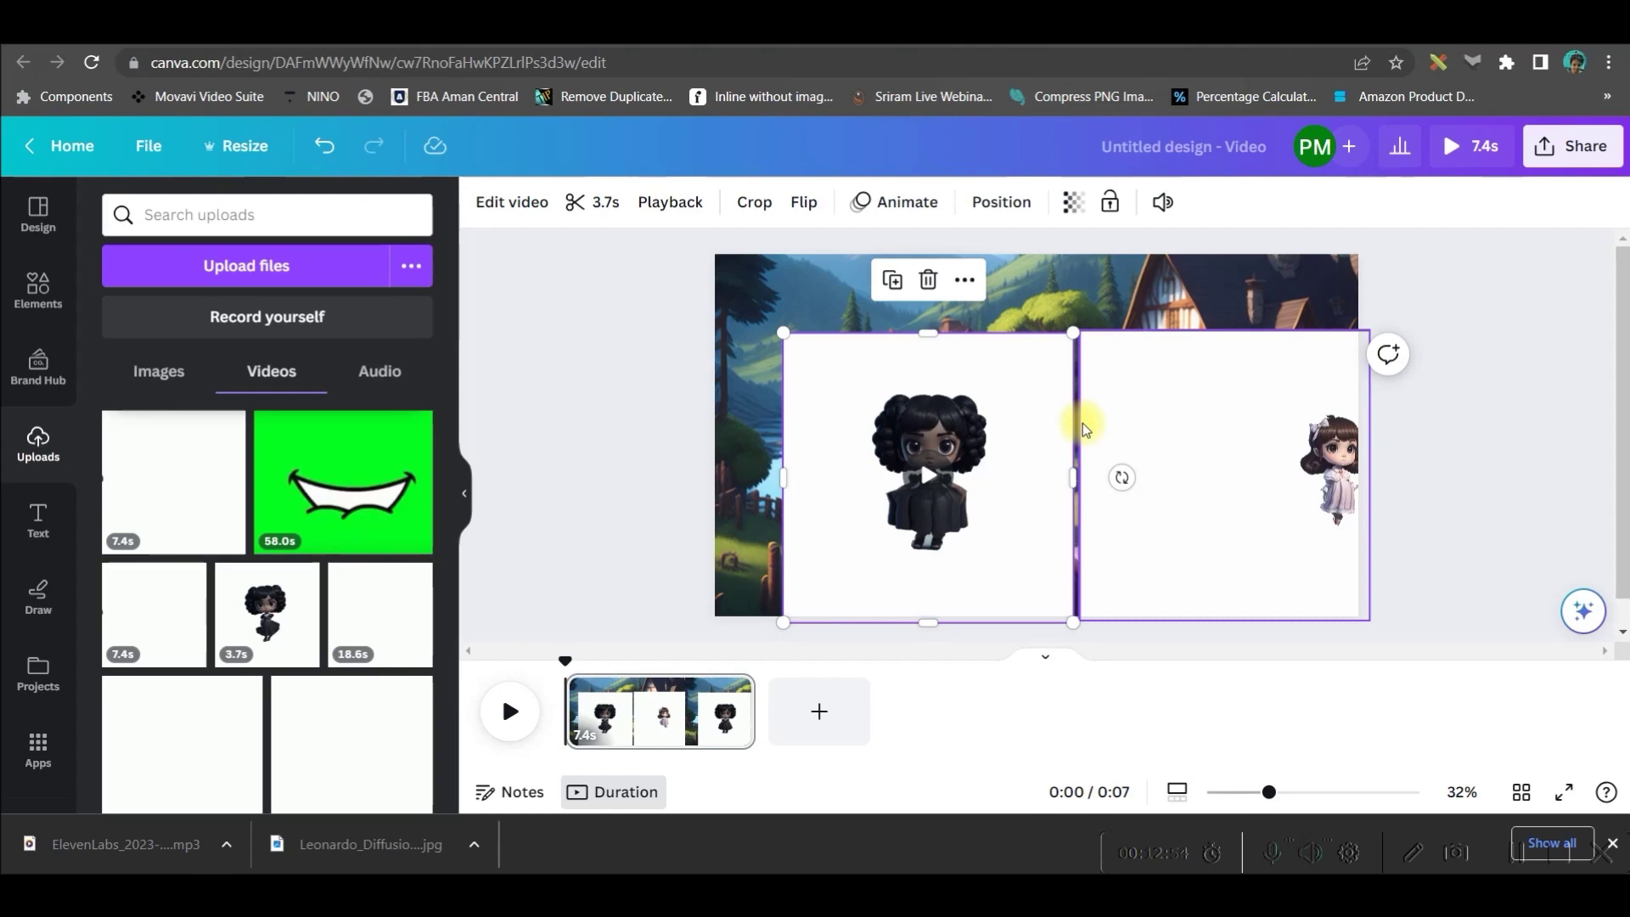
mouse_move(958, 369)
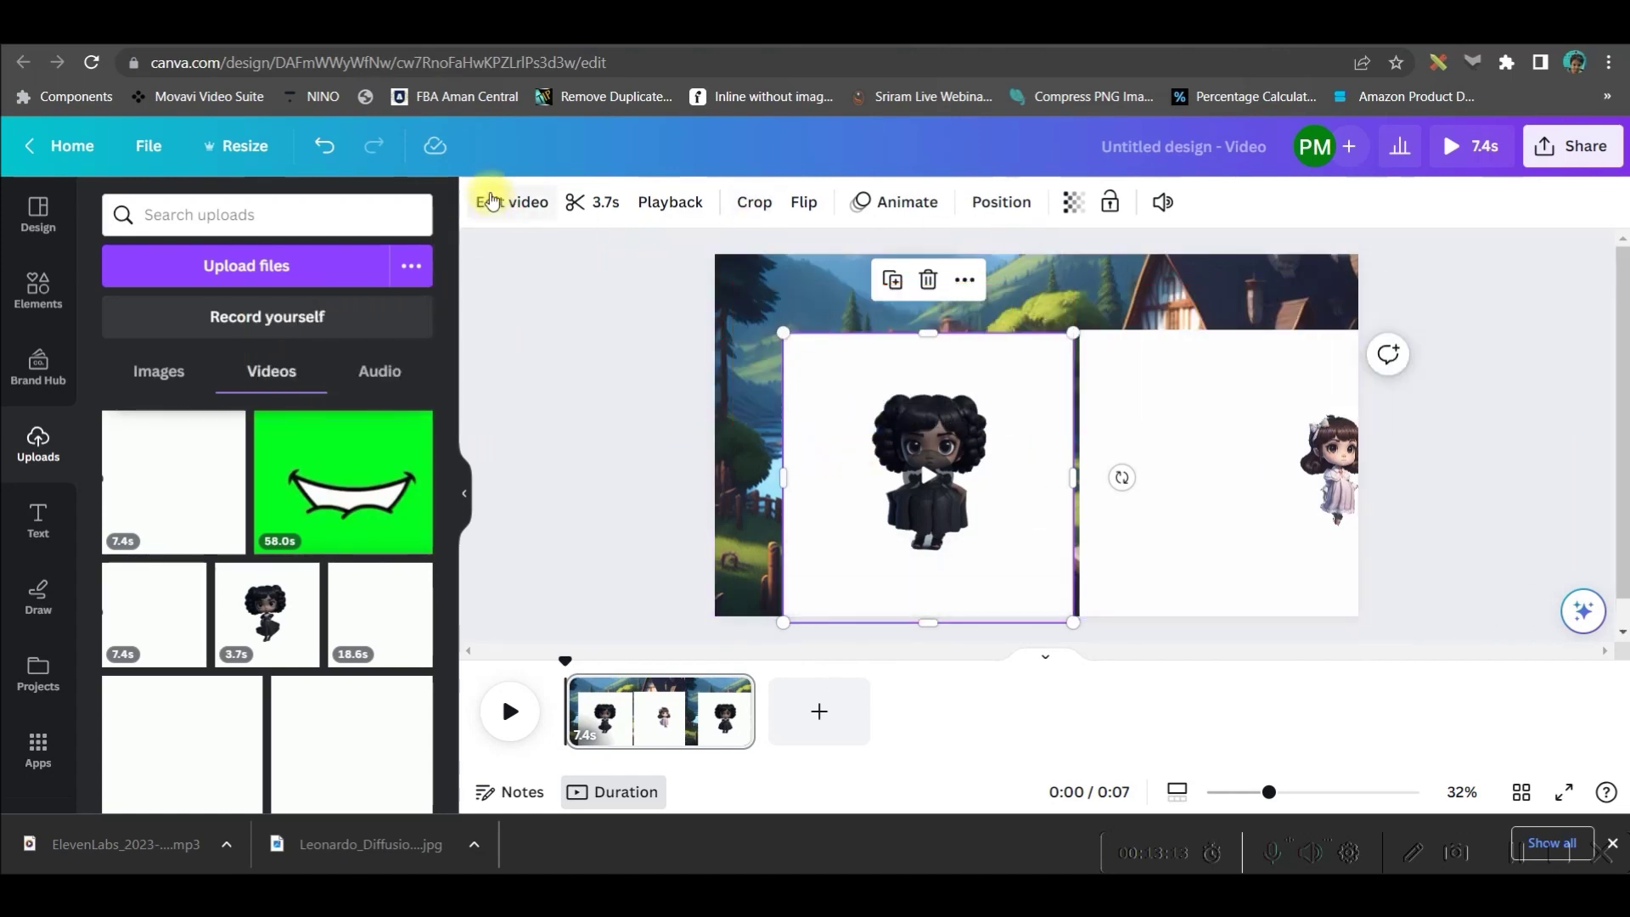
click(509, 202)
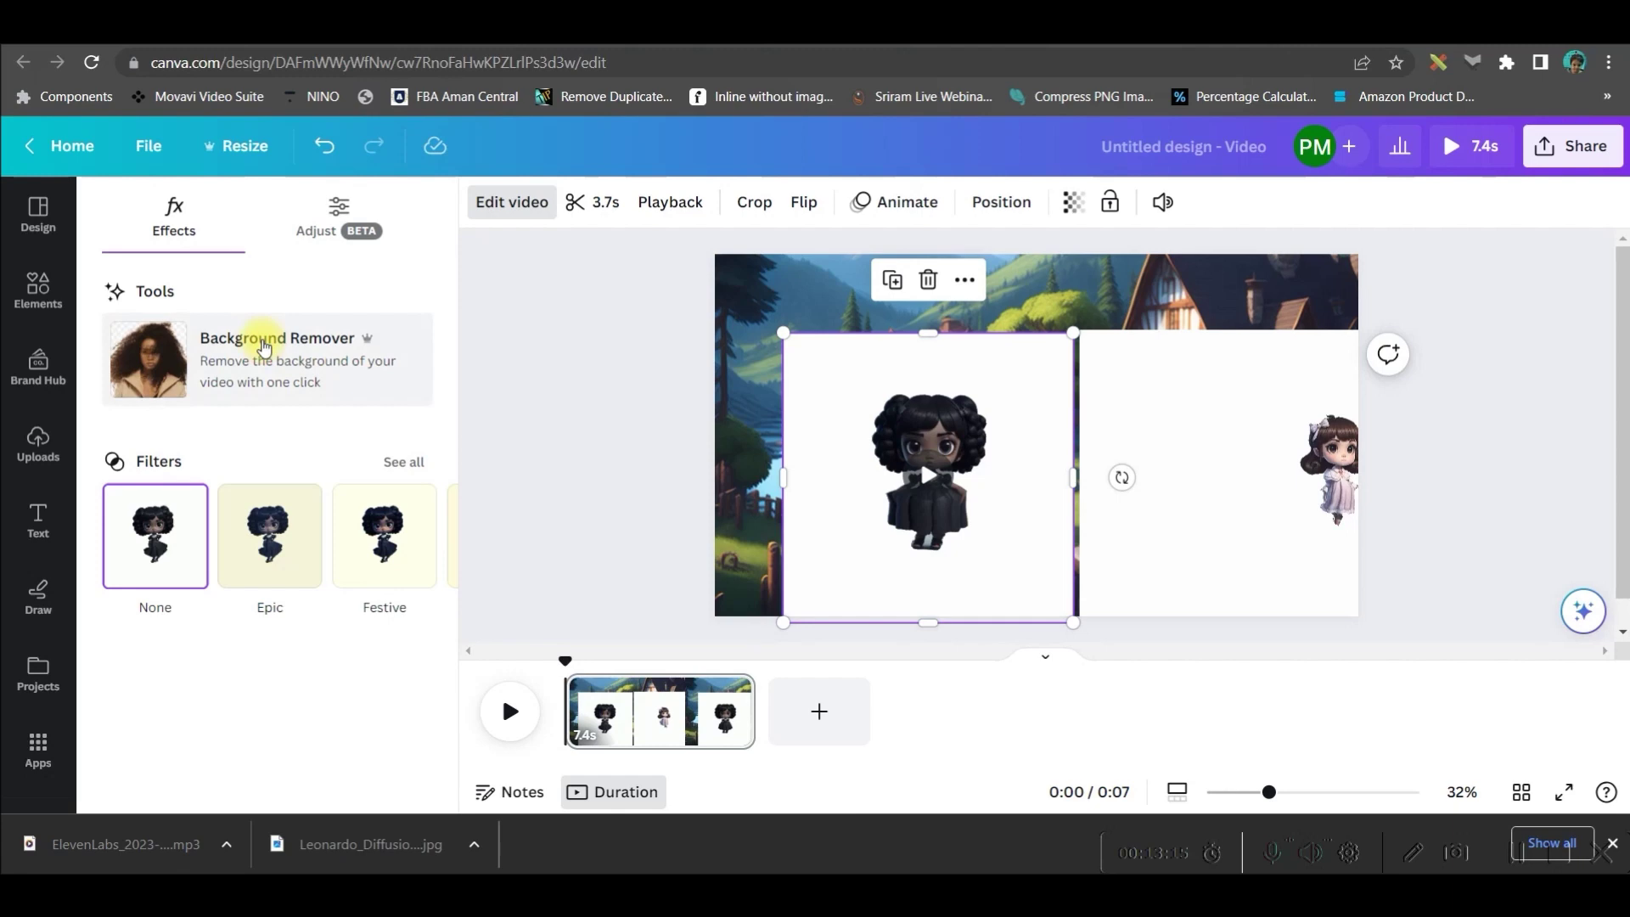
Step: Remove the white backgrounds from the dancing clip and the doll clip
click(263, 347)
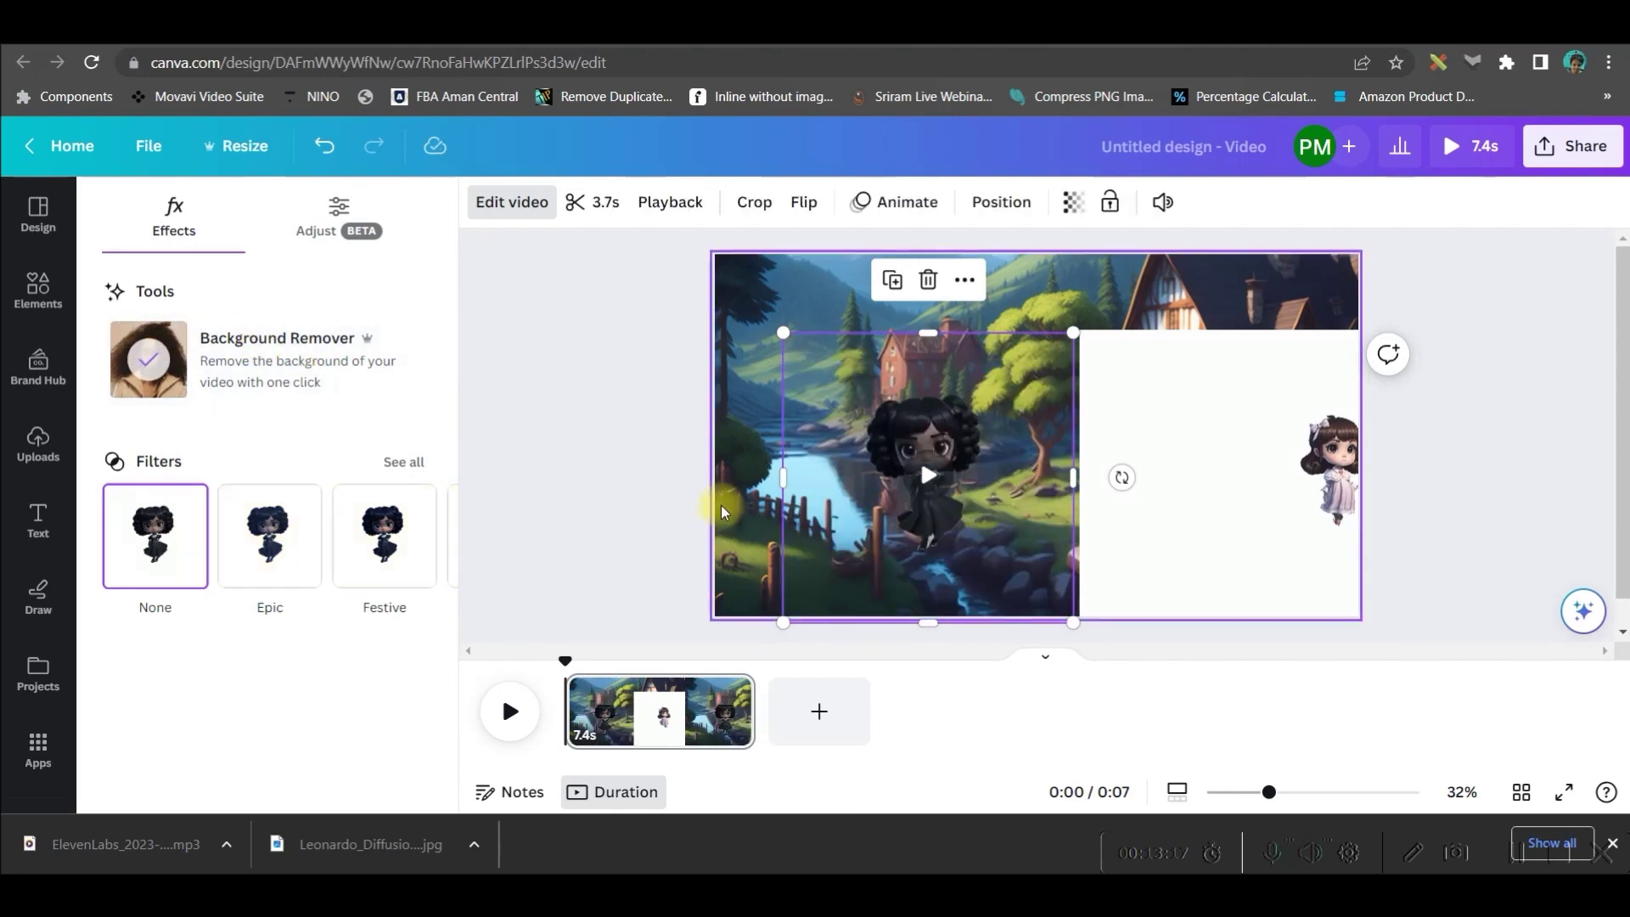
click(1228, 444)
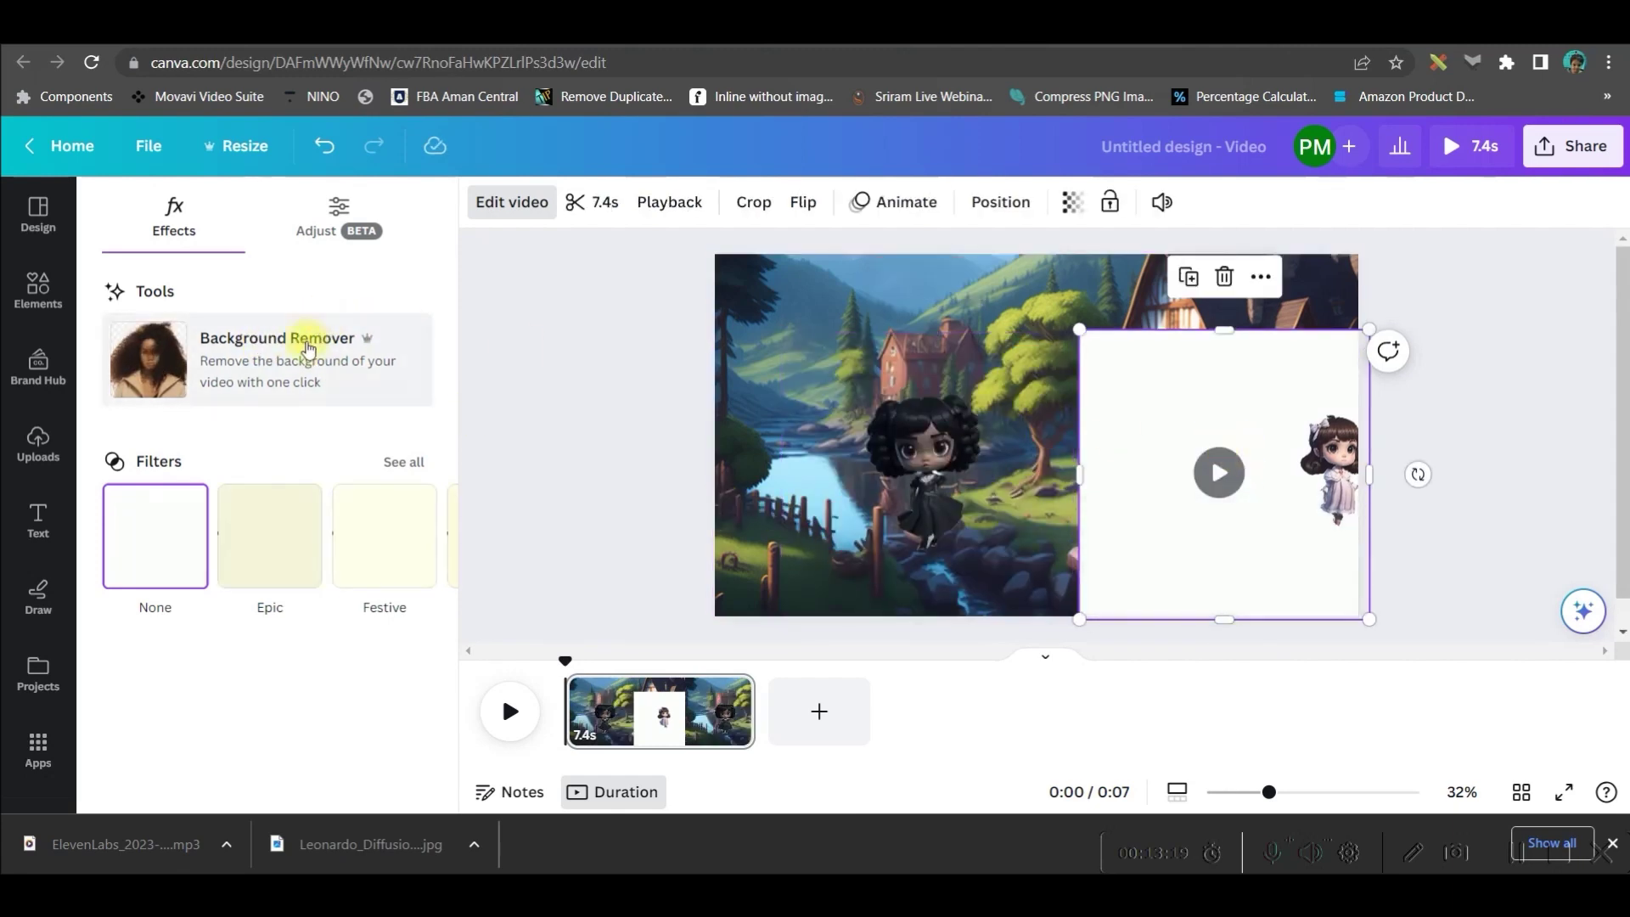
click(308, 348)
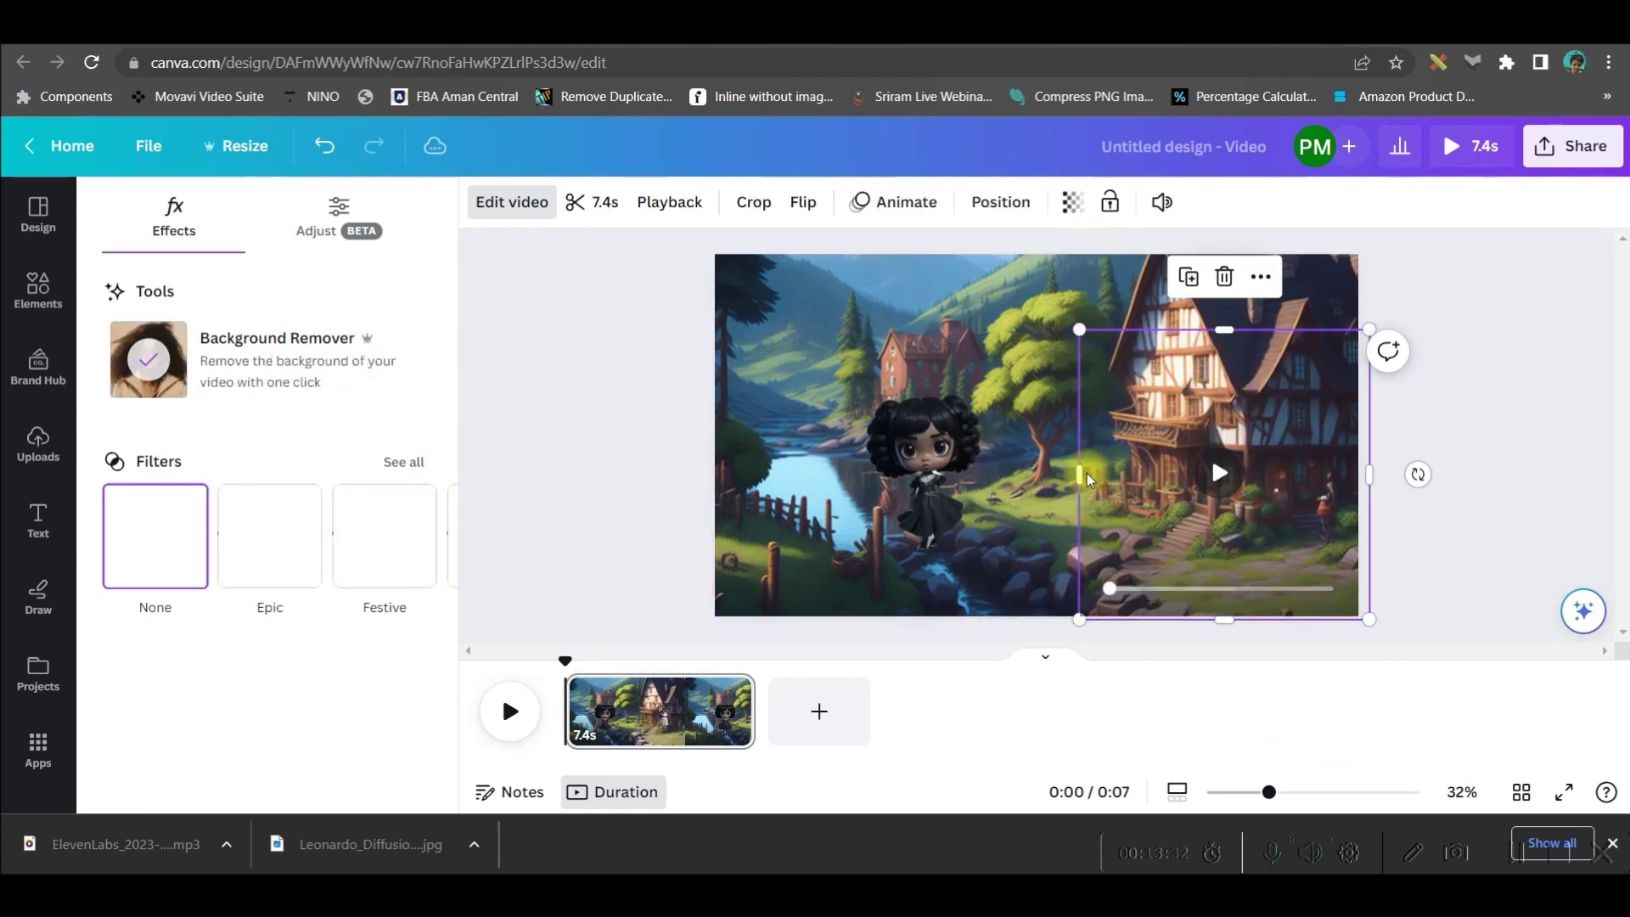
Step: Shrink a character clip to 623 by 623 and move it beside the village house
drag(1078, 326, 1159, 425)
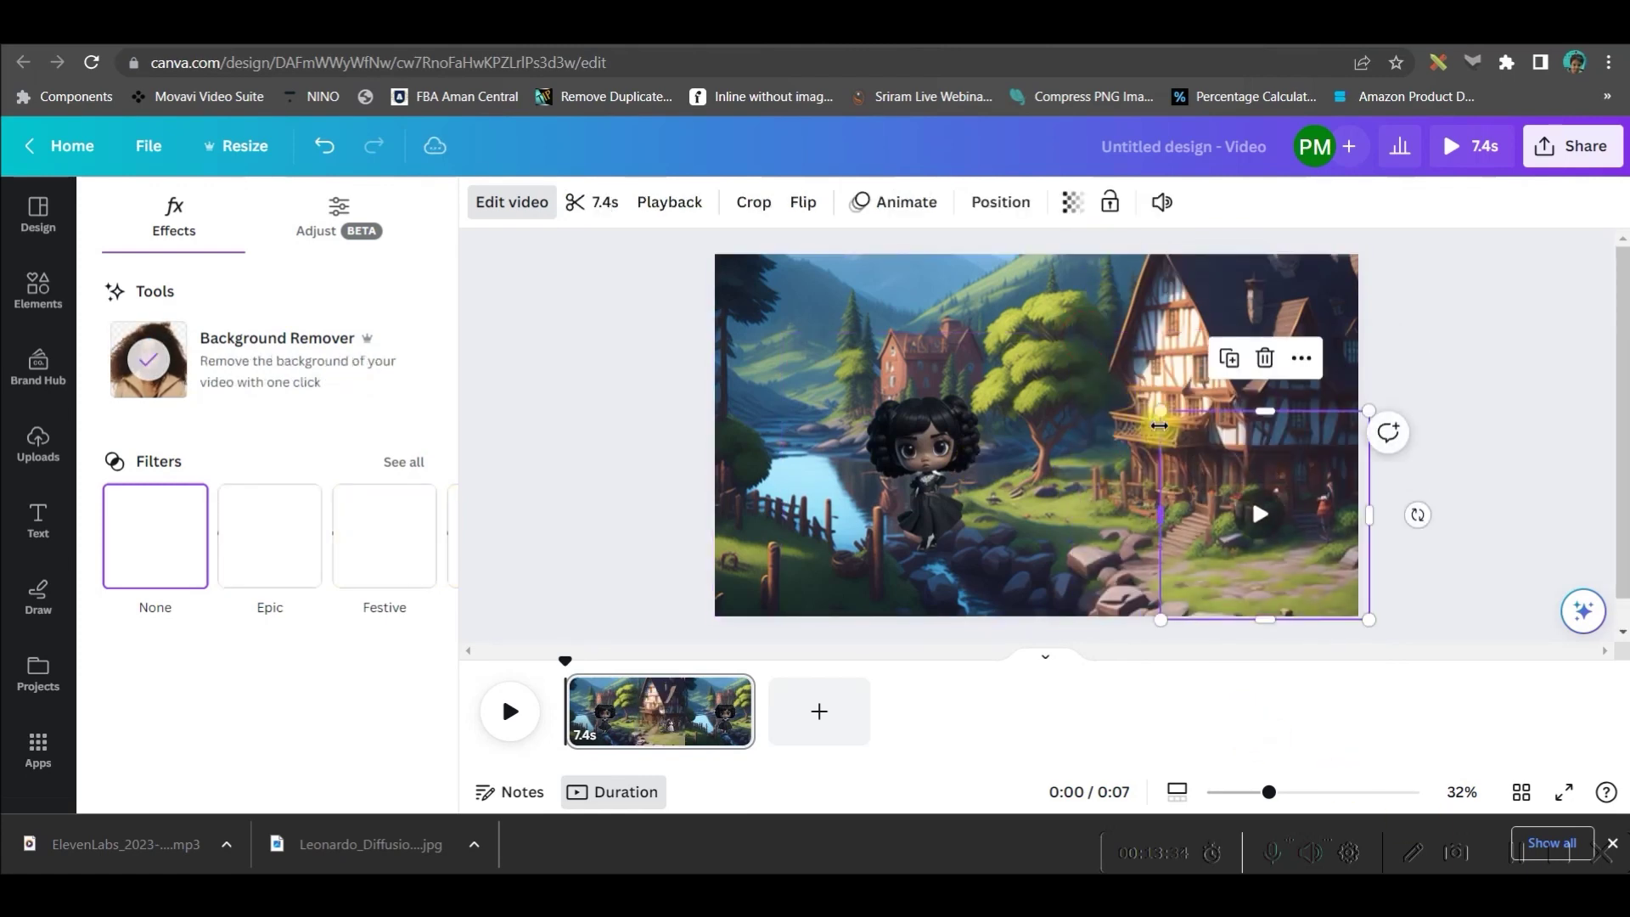
drag(1218, 491, 1038, 447)
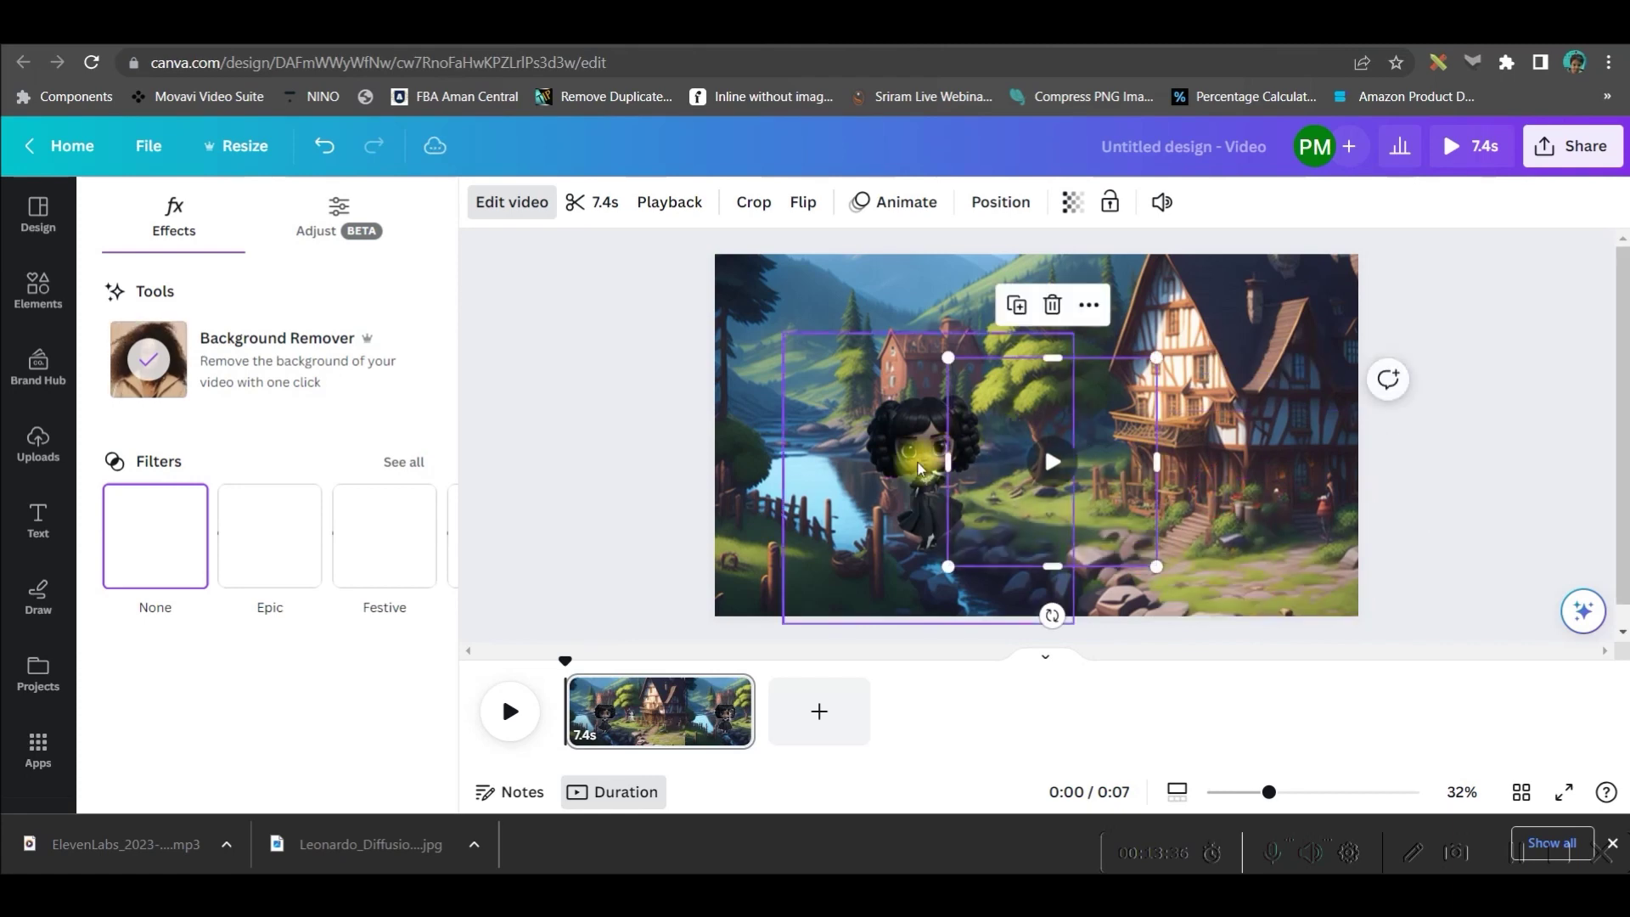
click(1000, 201)
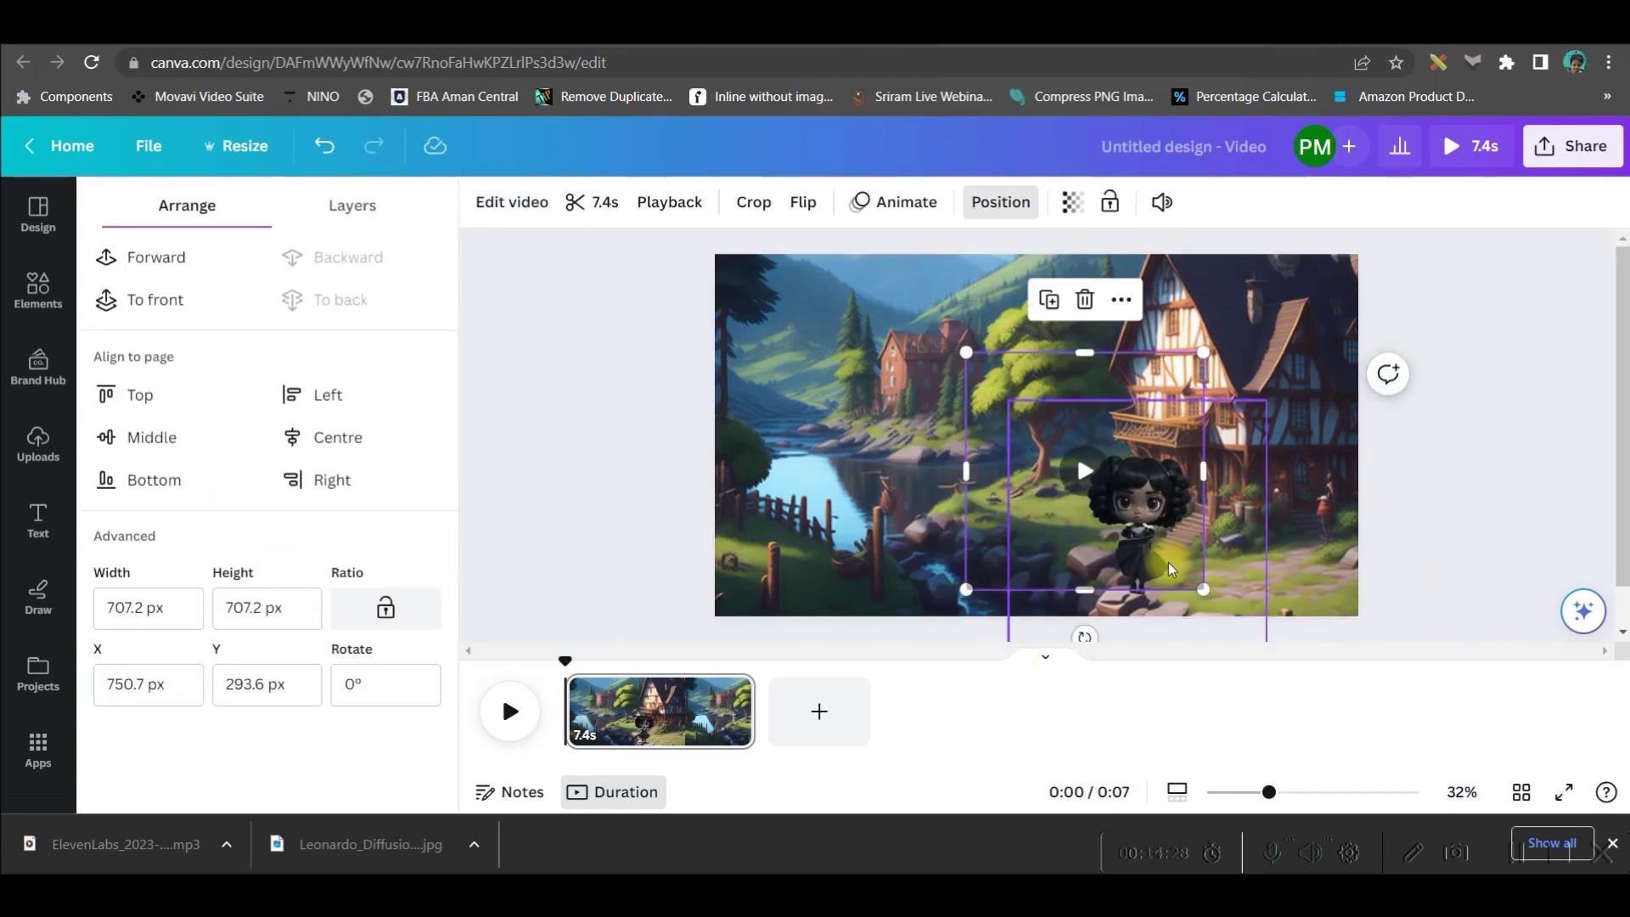
mouse_move(731, 704)
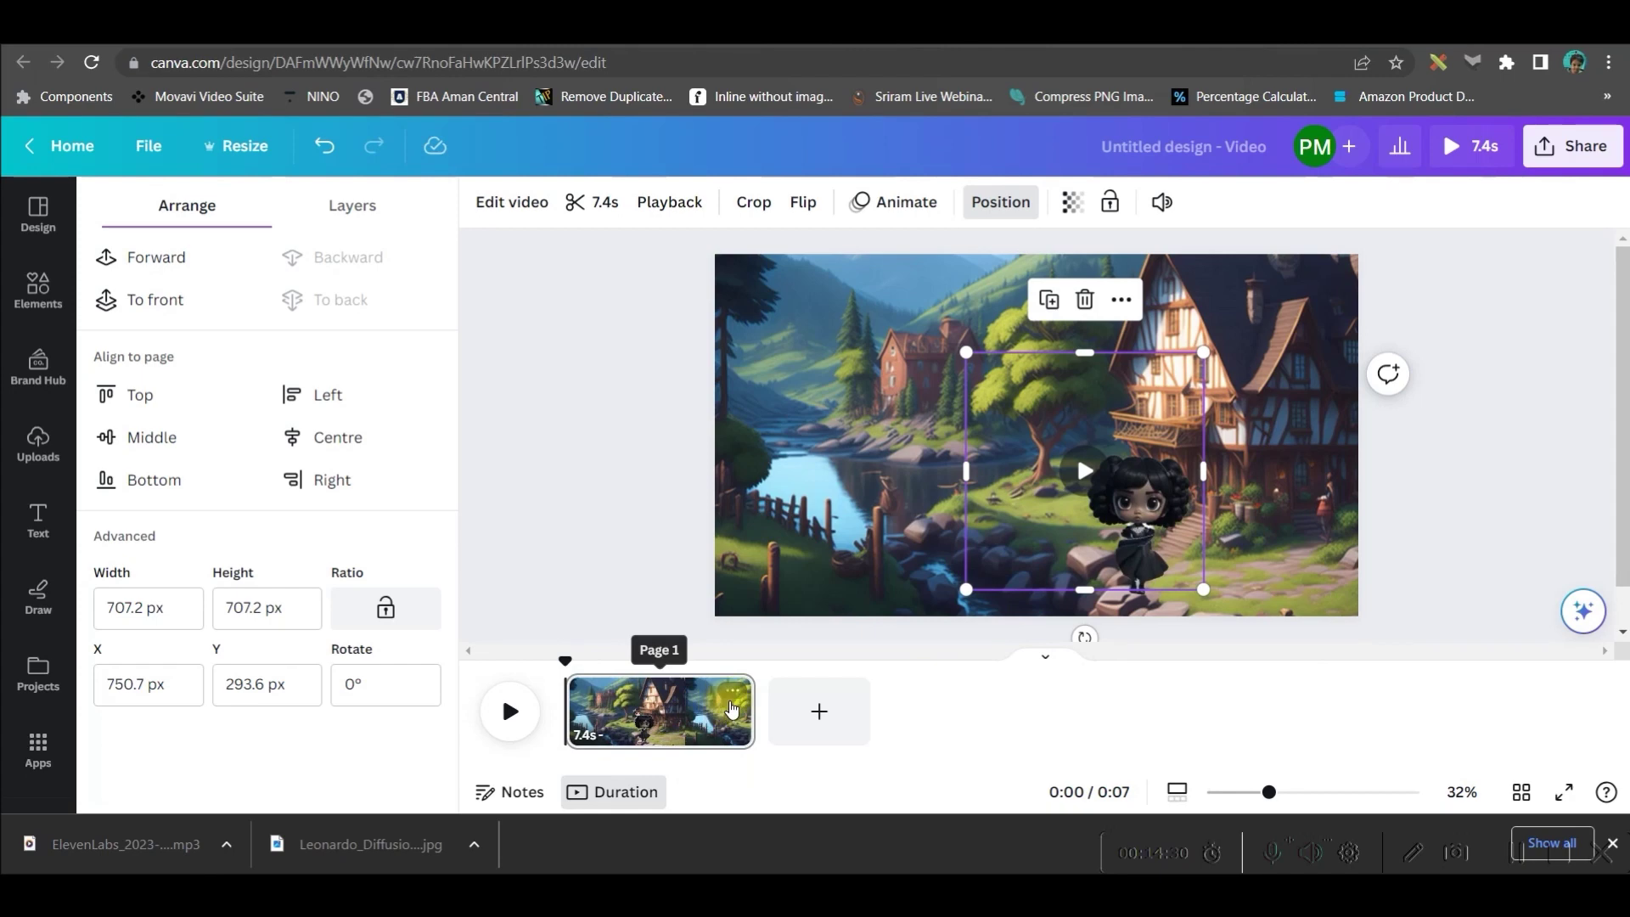
click(735, 691)
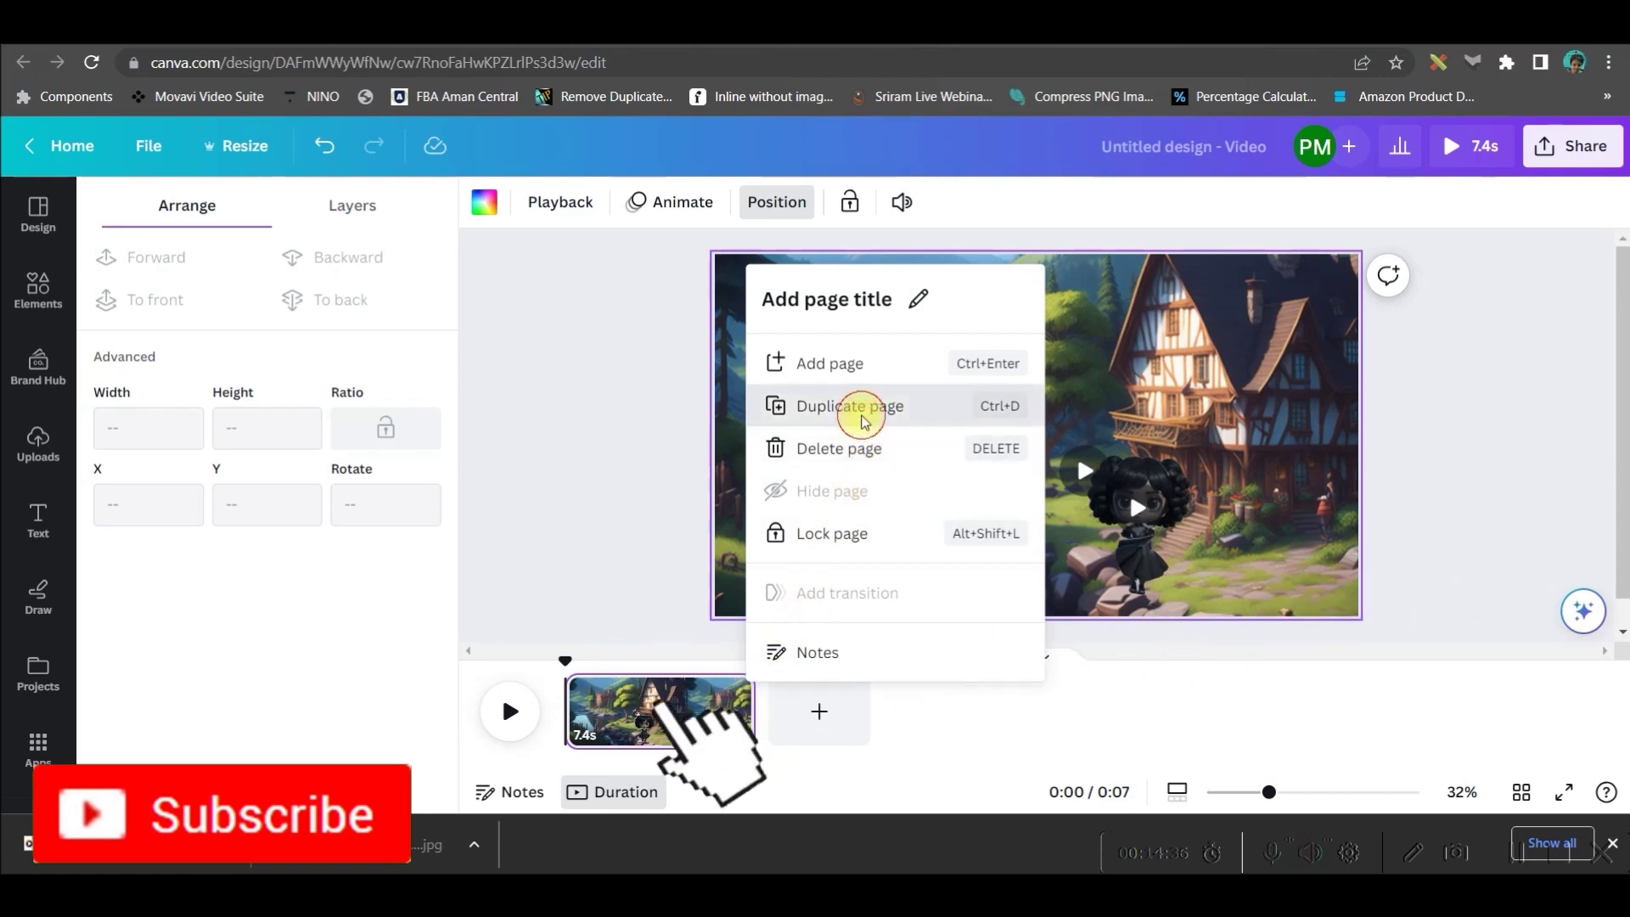
click(858, 407)
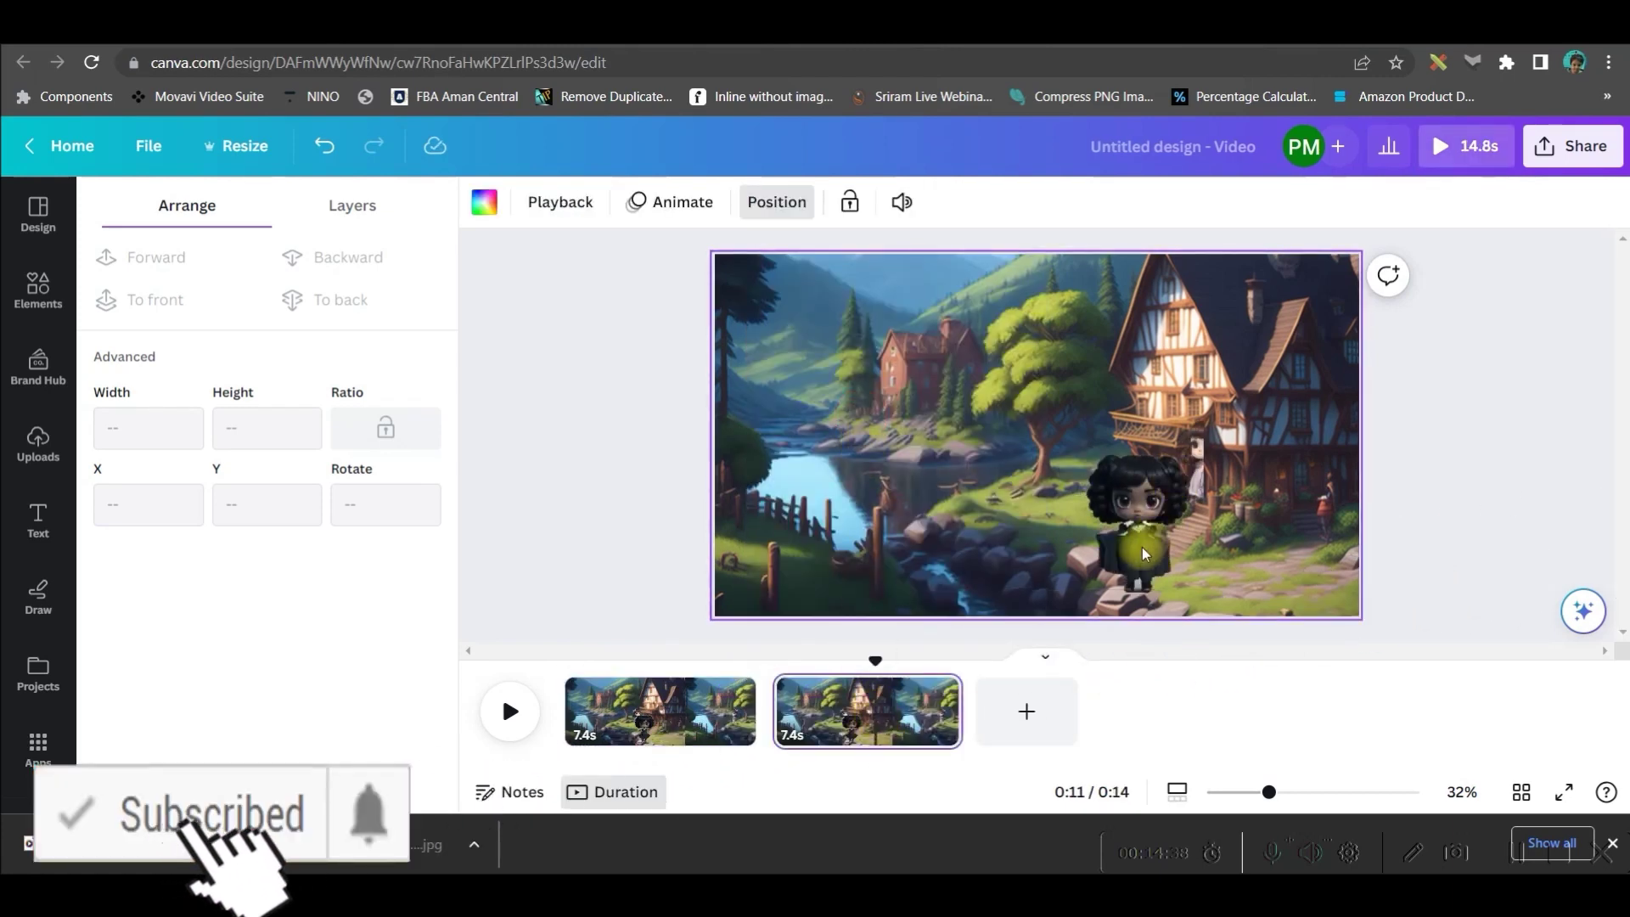
click(1129, 526)
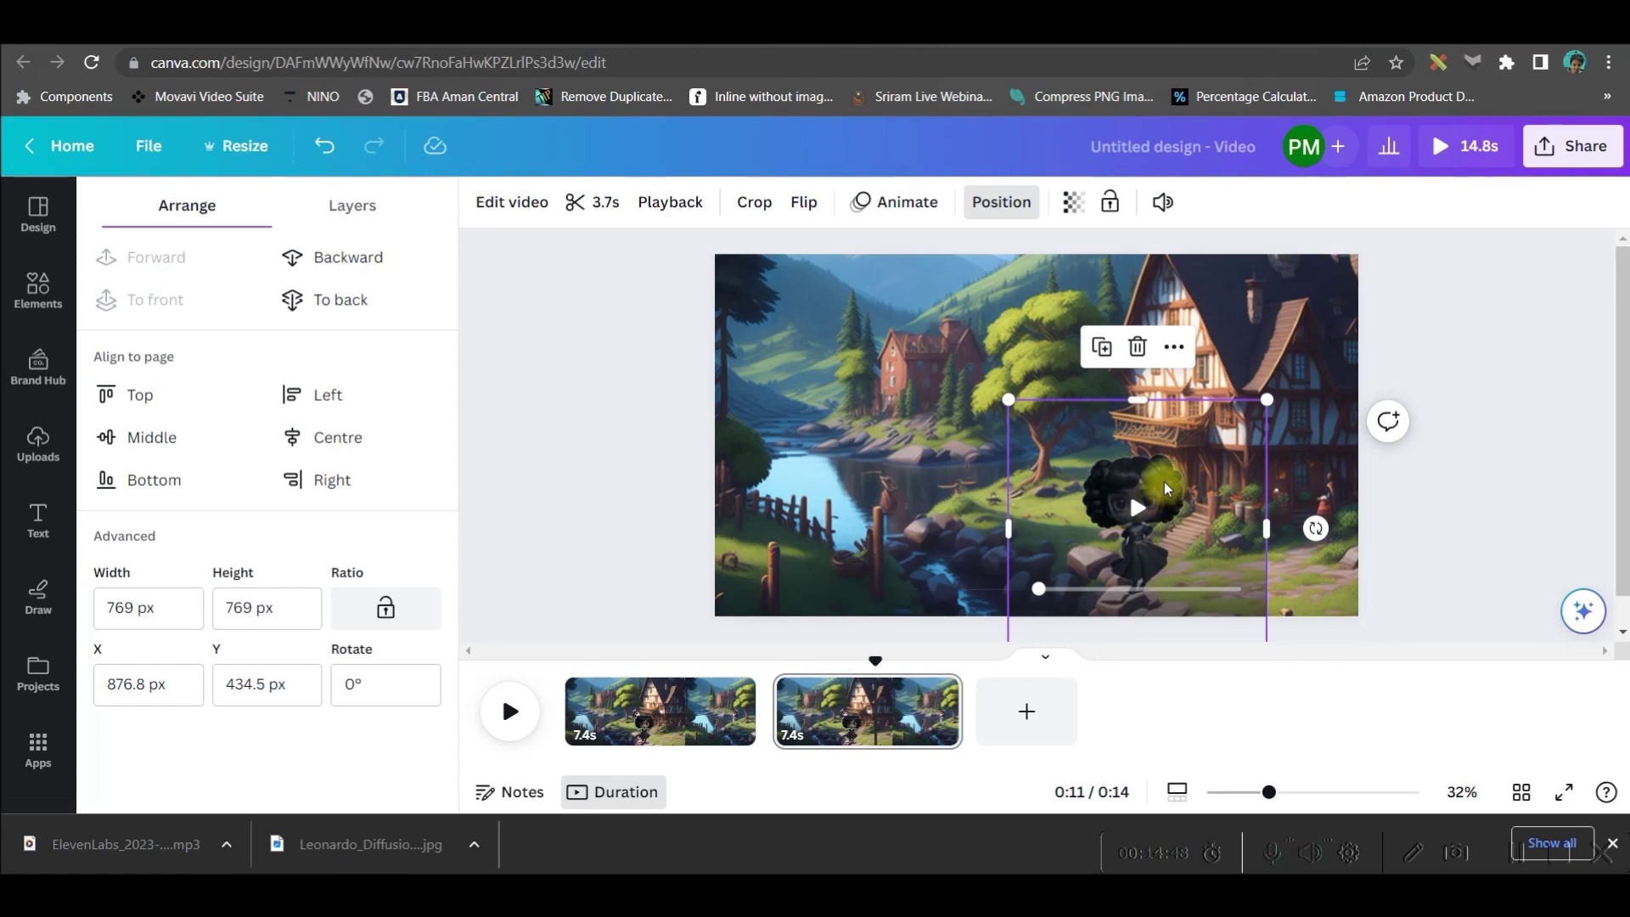
Step: Undo to remove the character video, then add the bow-dress and dark-dress girl images
key(ctrl+z)
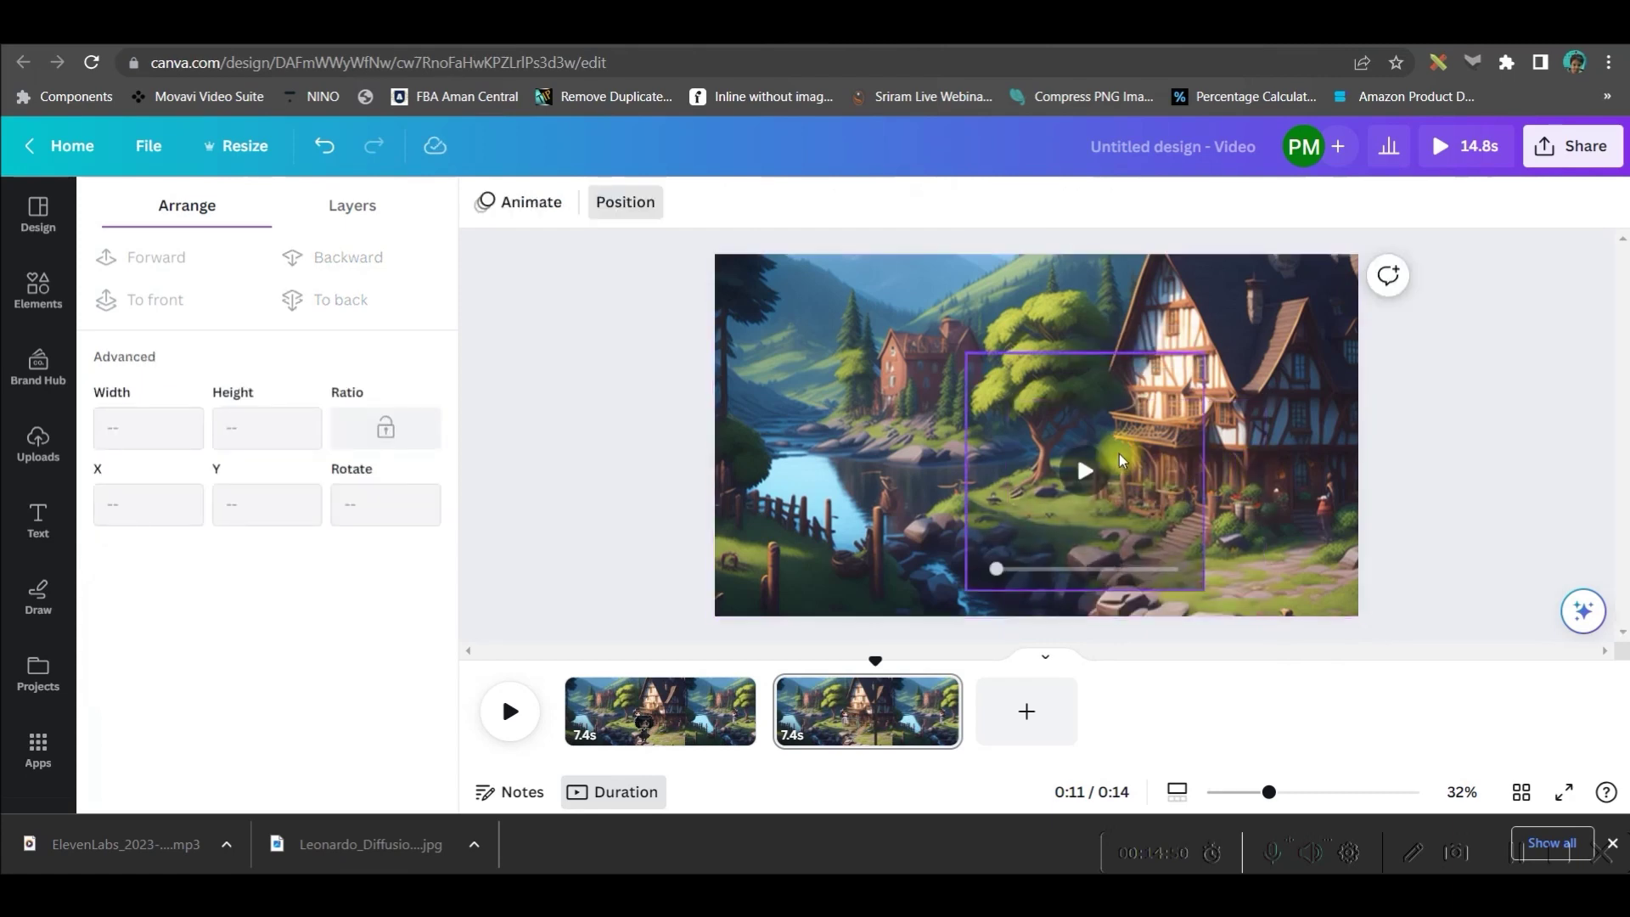
key(ctrl+z)
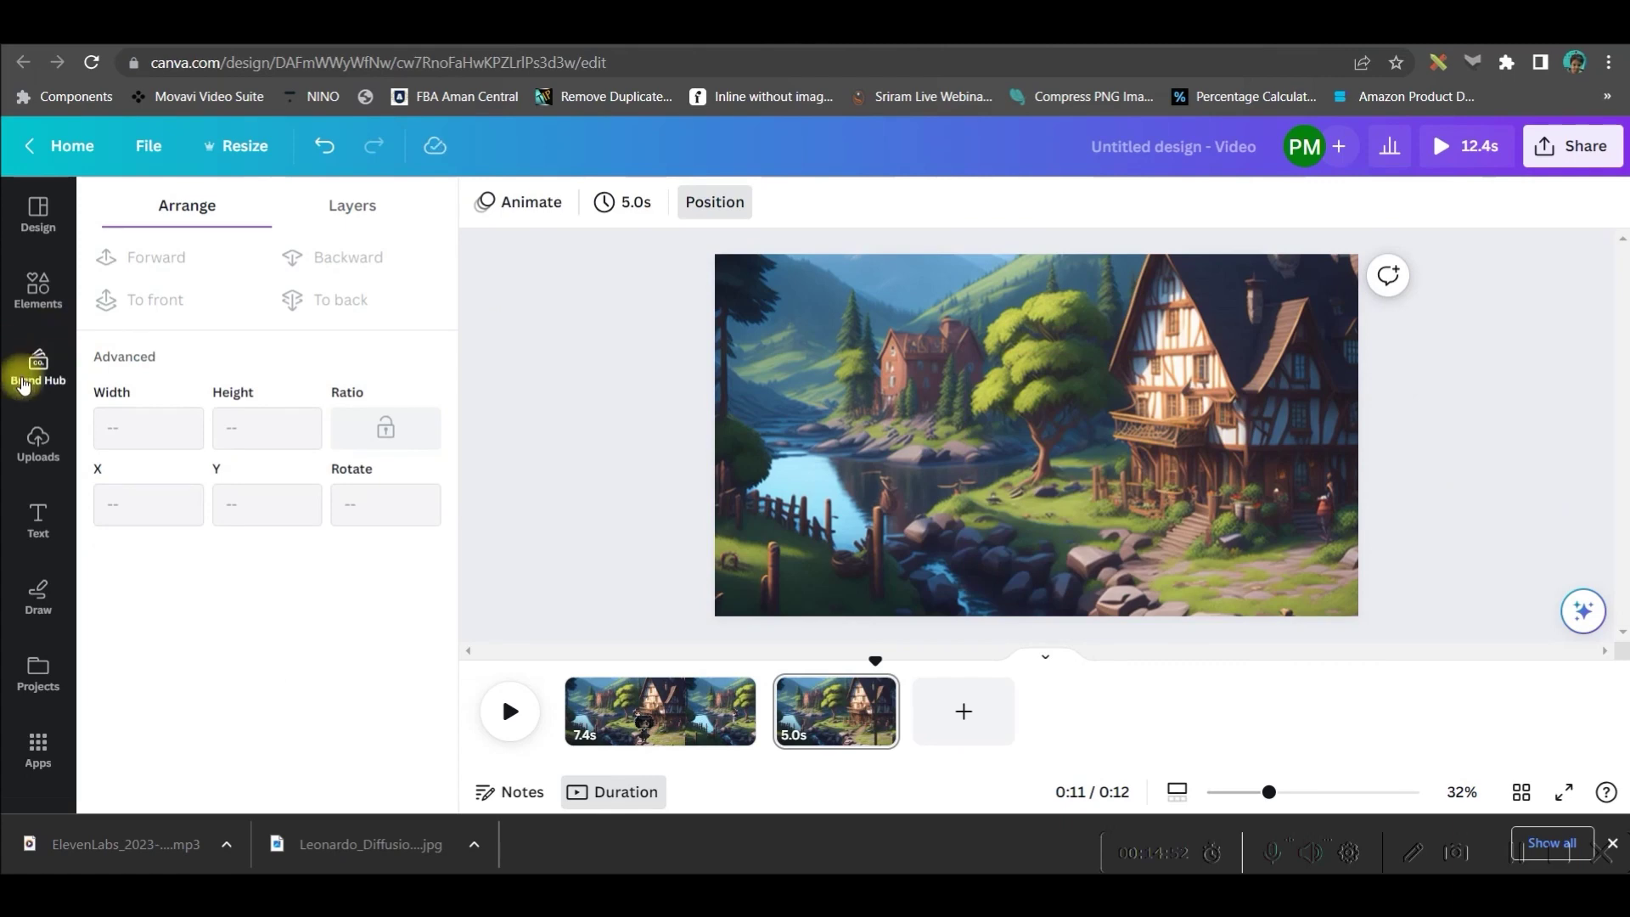
click(36, 437)
click(171, 375)
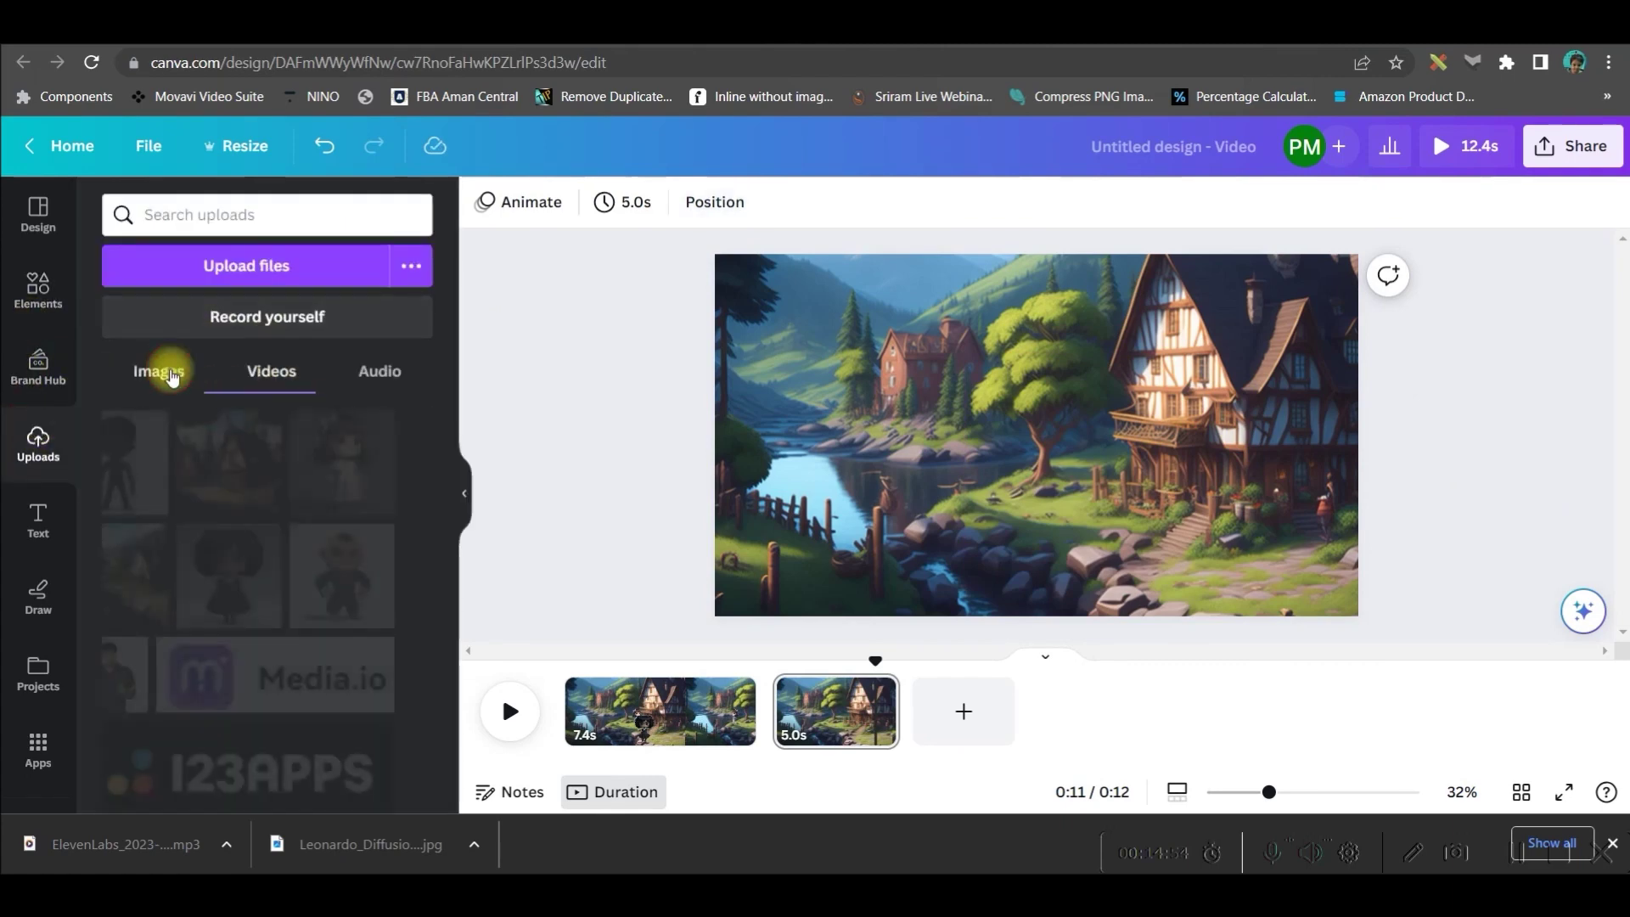
click(369, 472)
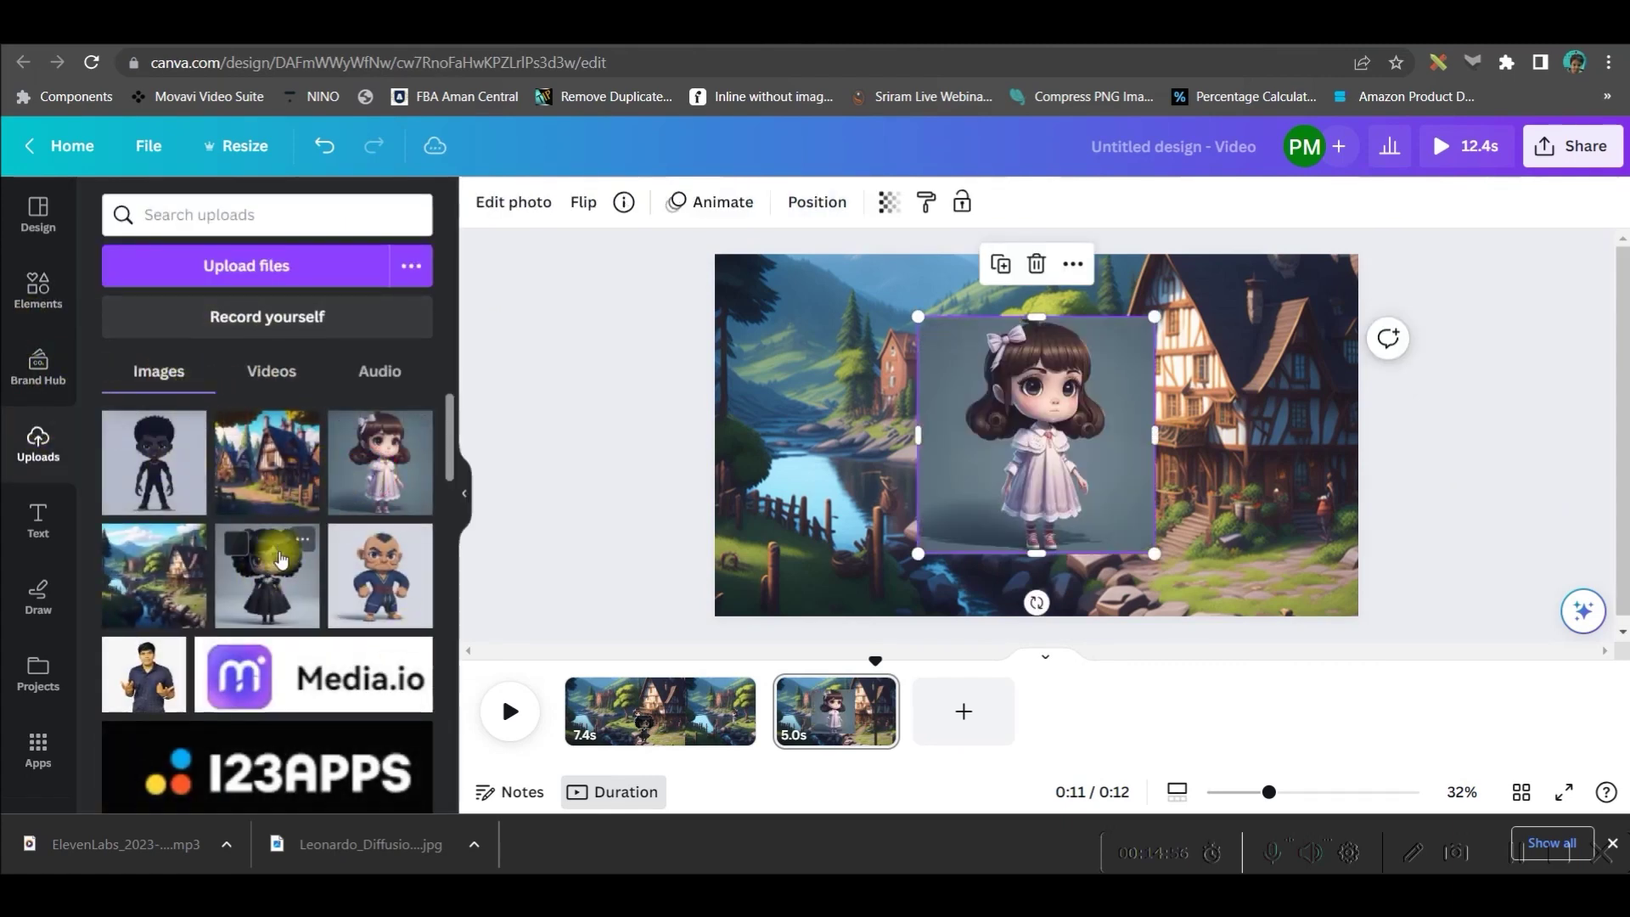
click(280, 560)
Step: Place the dark-dress girl lower right with the bow-dress girl to her left
drag(976, 437, 1279, 492)
drag(1074, 451, 1008, 495)
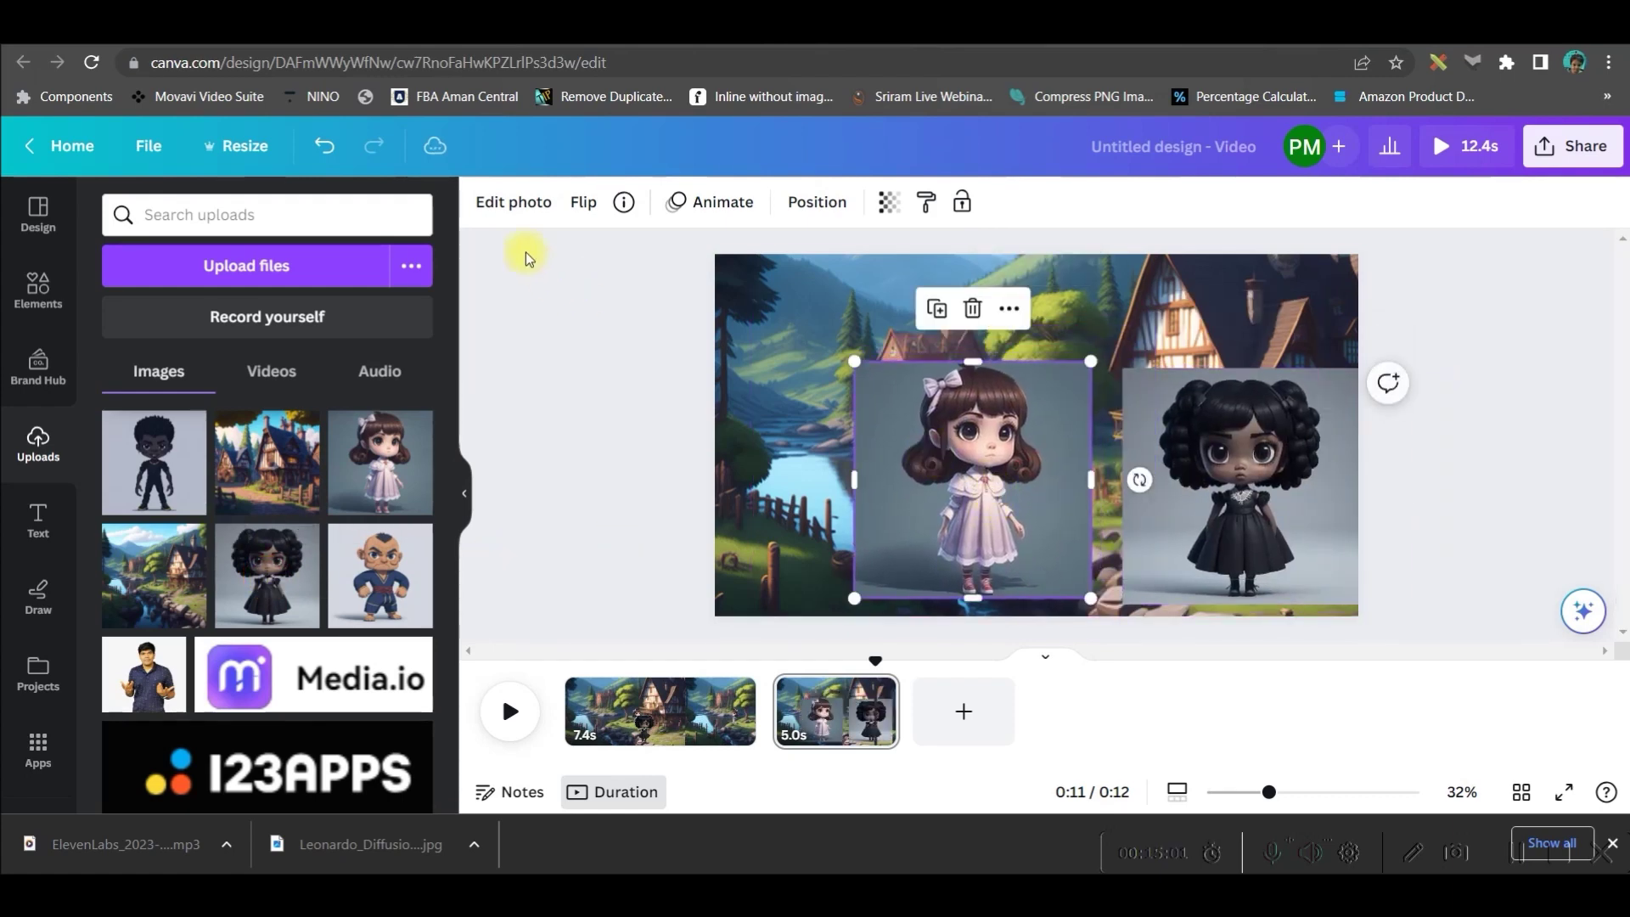
click(504, 209)
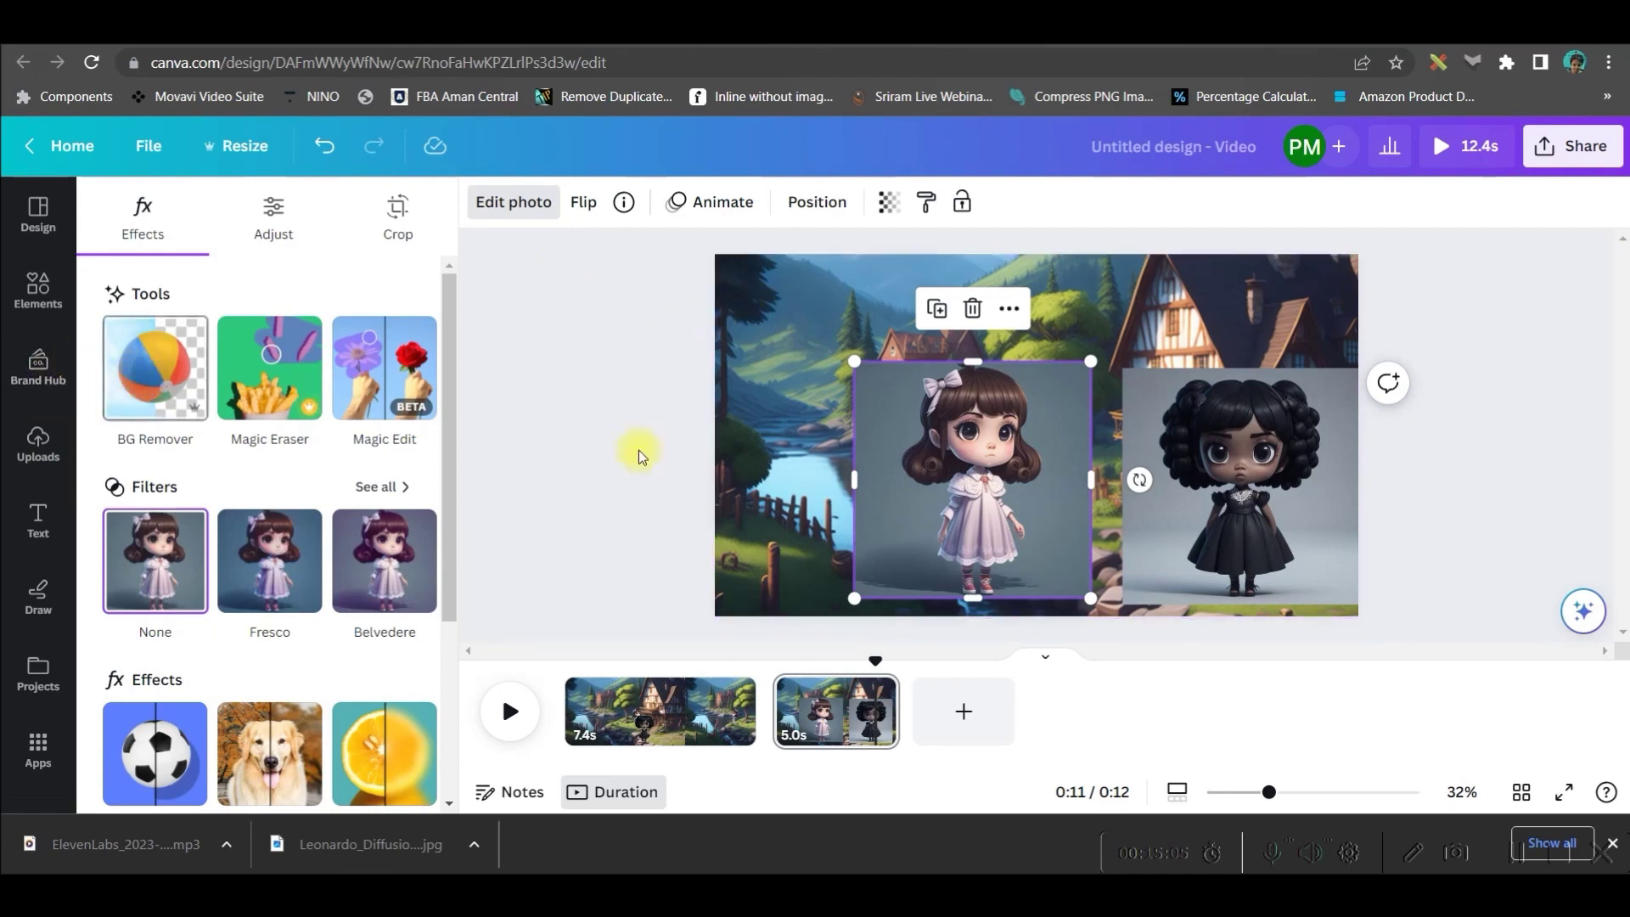
Step: Remove the background from the bow-dress girl image with BG Remover
click(506, 205)
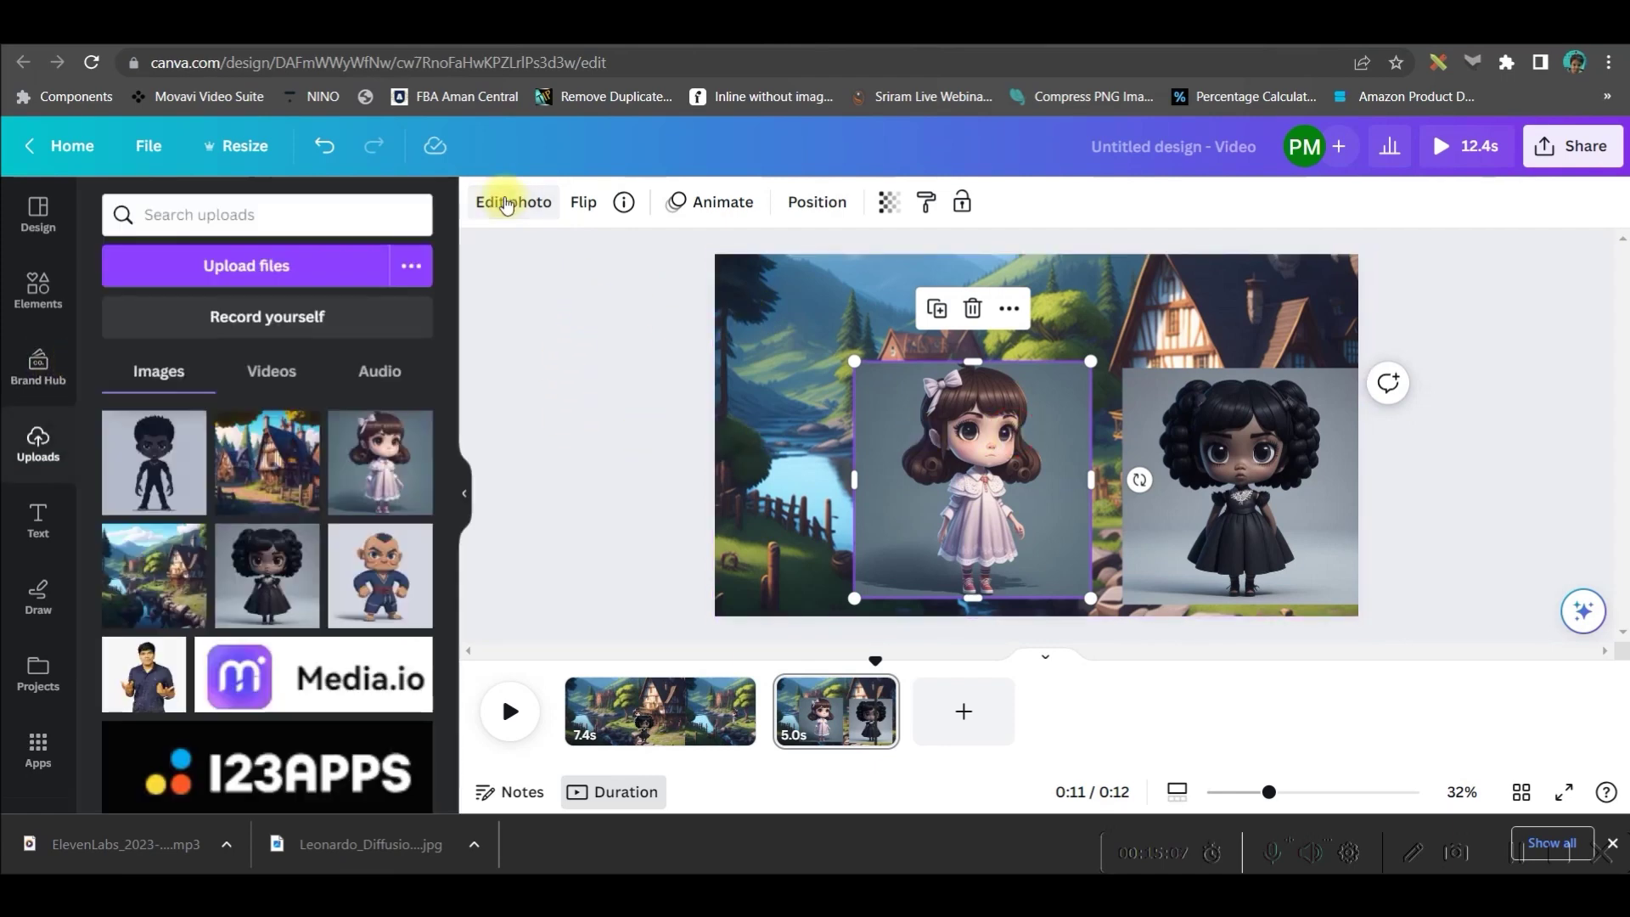
click(506, 205)
click(155, 368)
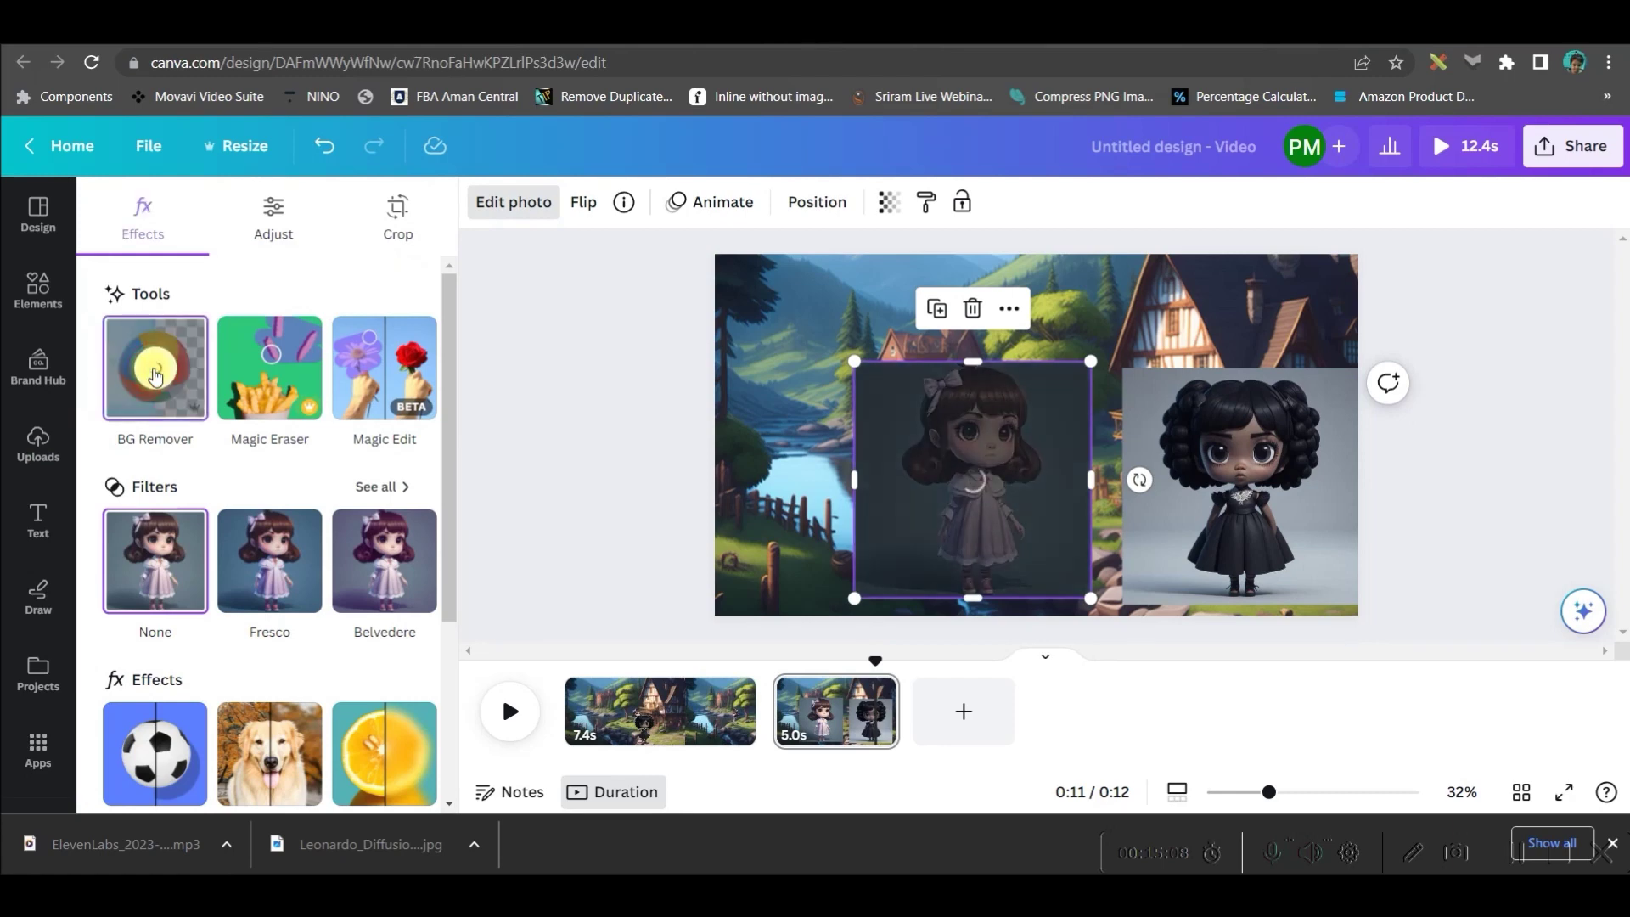
Step: Remove the dark-dress girl's background, then open a new Chrome tab
click(1248, 446)
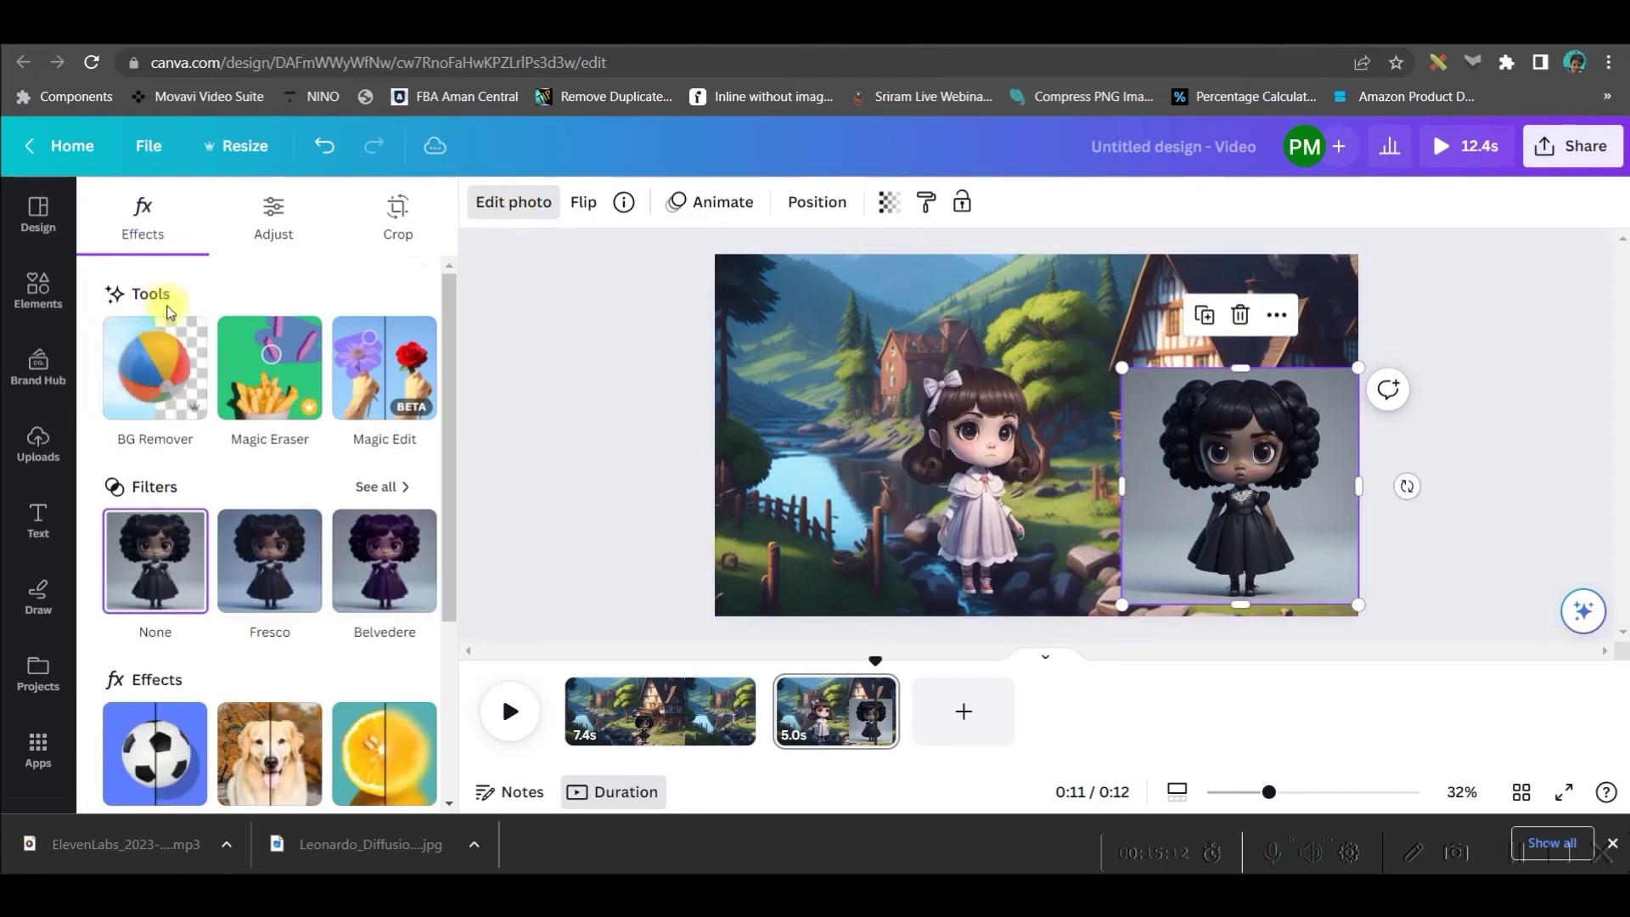
click(170, 380)
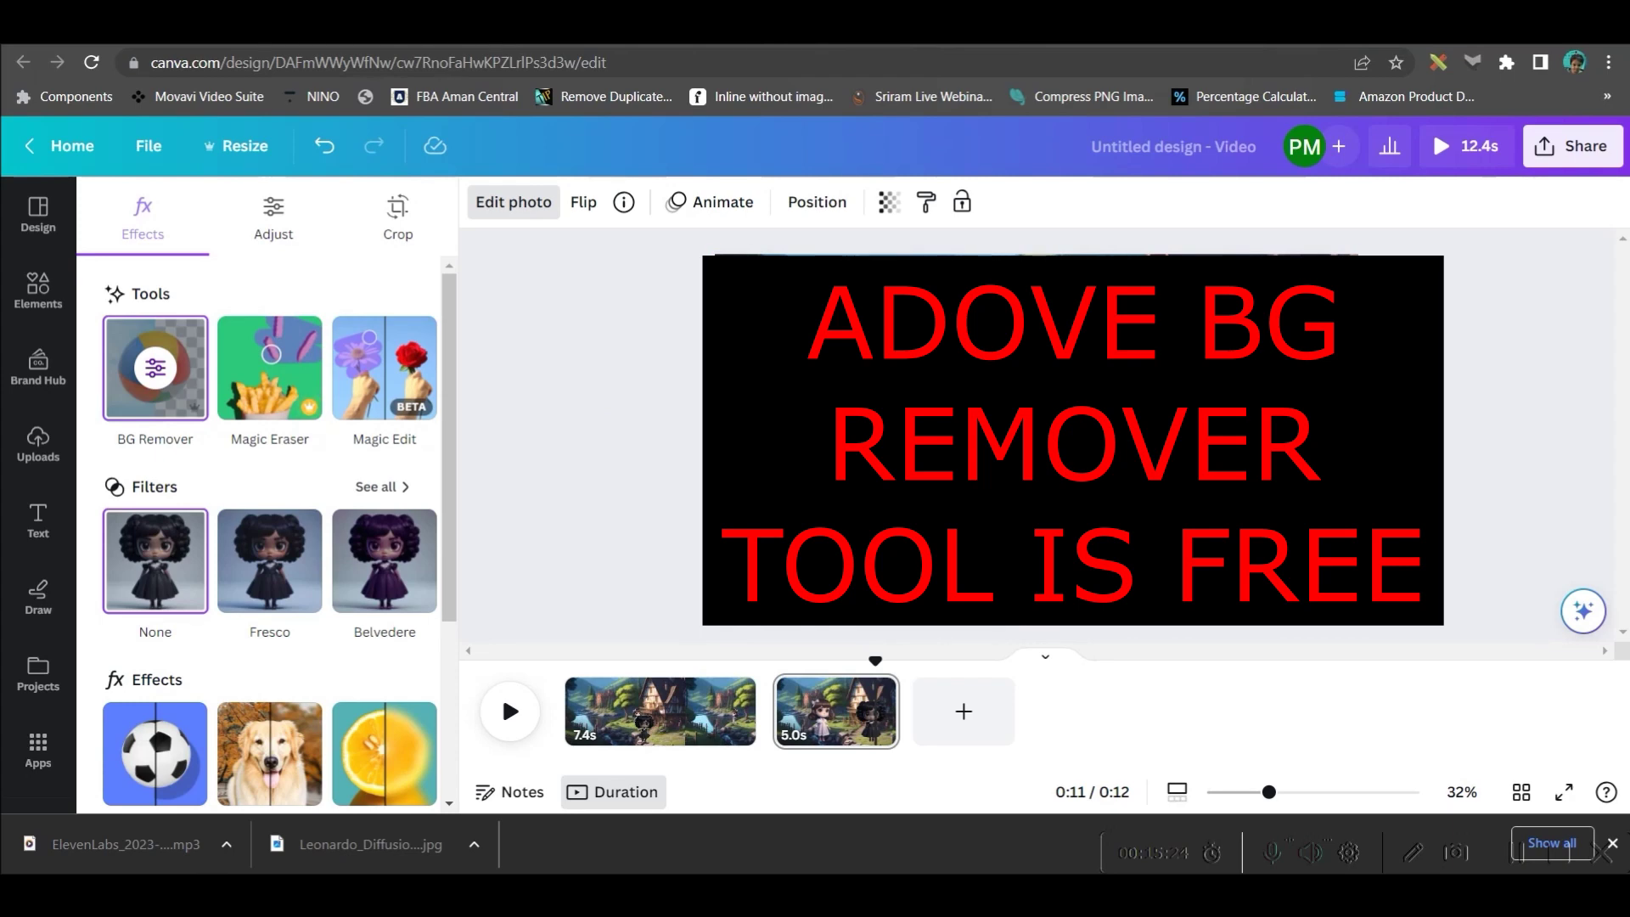
click(1289, 501)
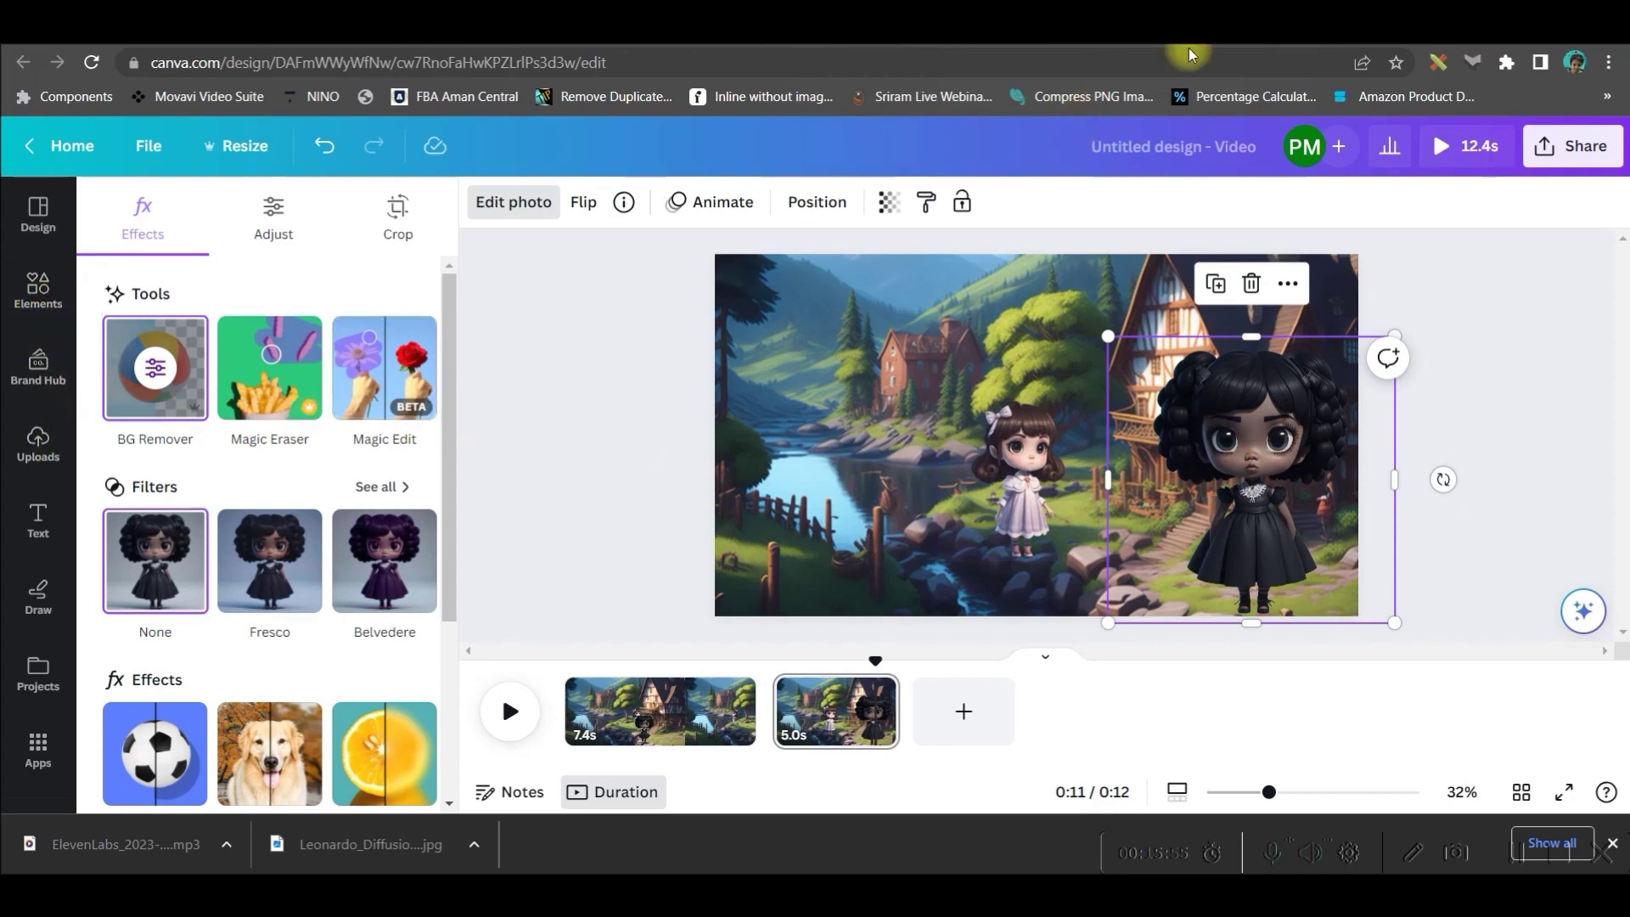
click(1373, 44)
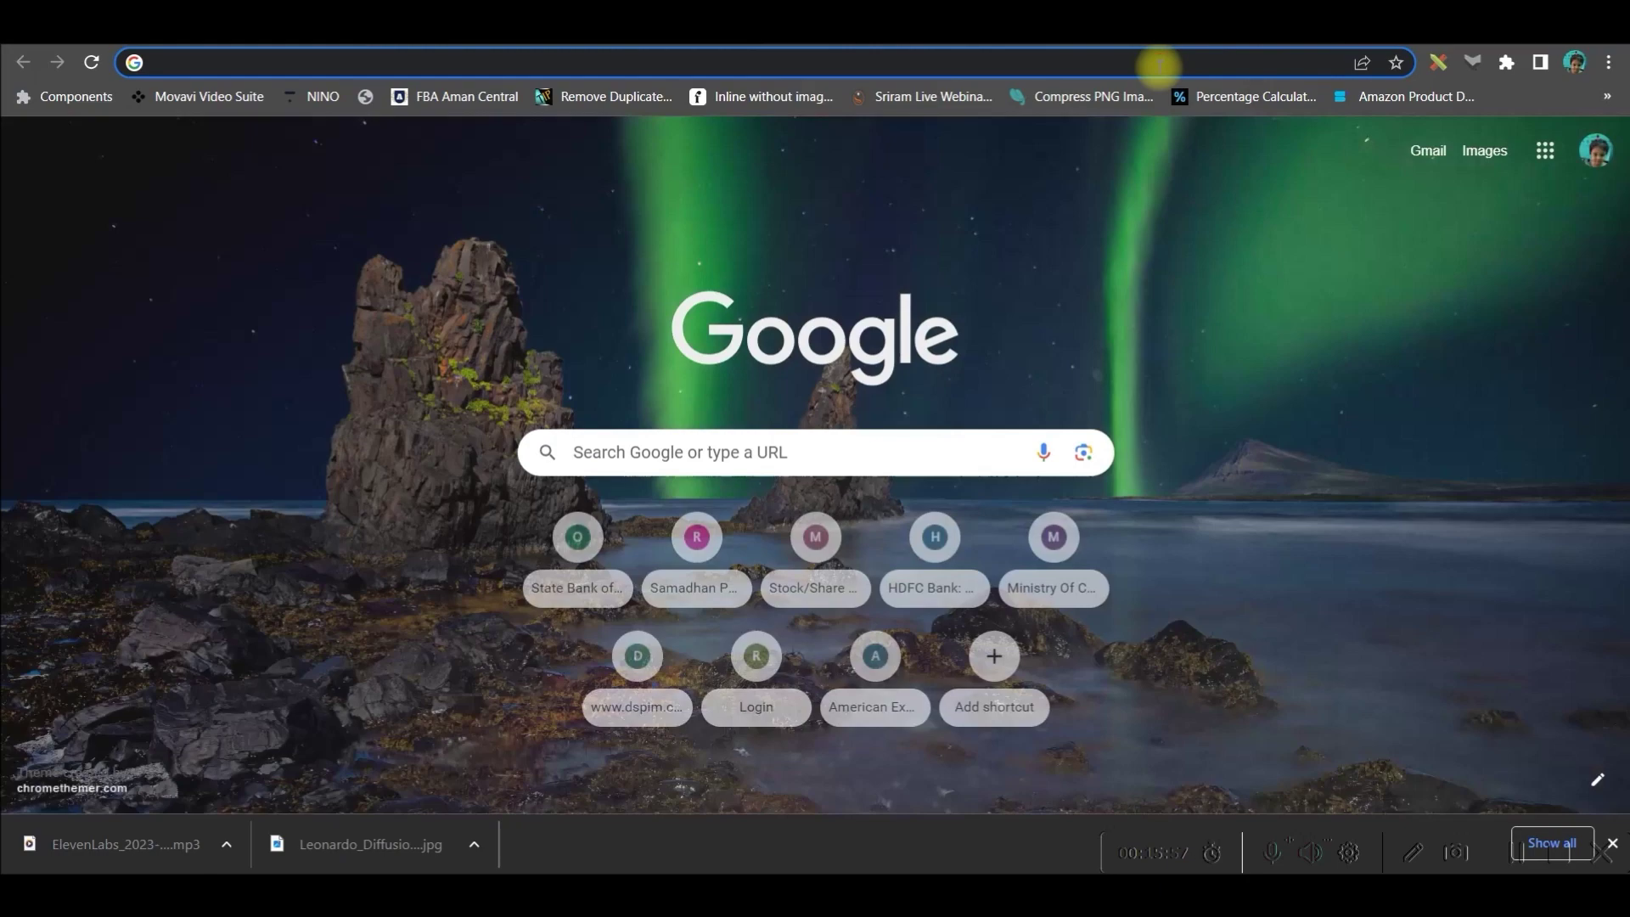
Step: Search YouTube for 'lipsync green' and scroll through the lip sync green screen video results
click(1135, 62)
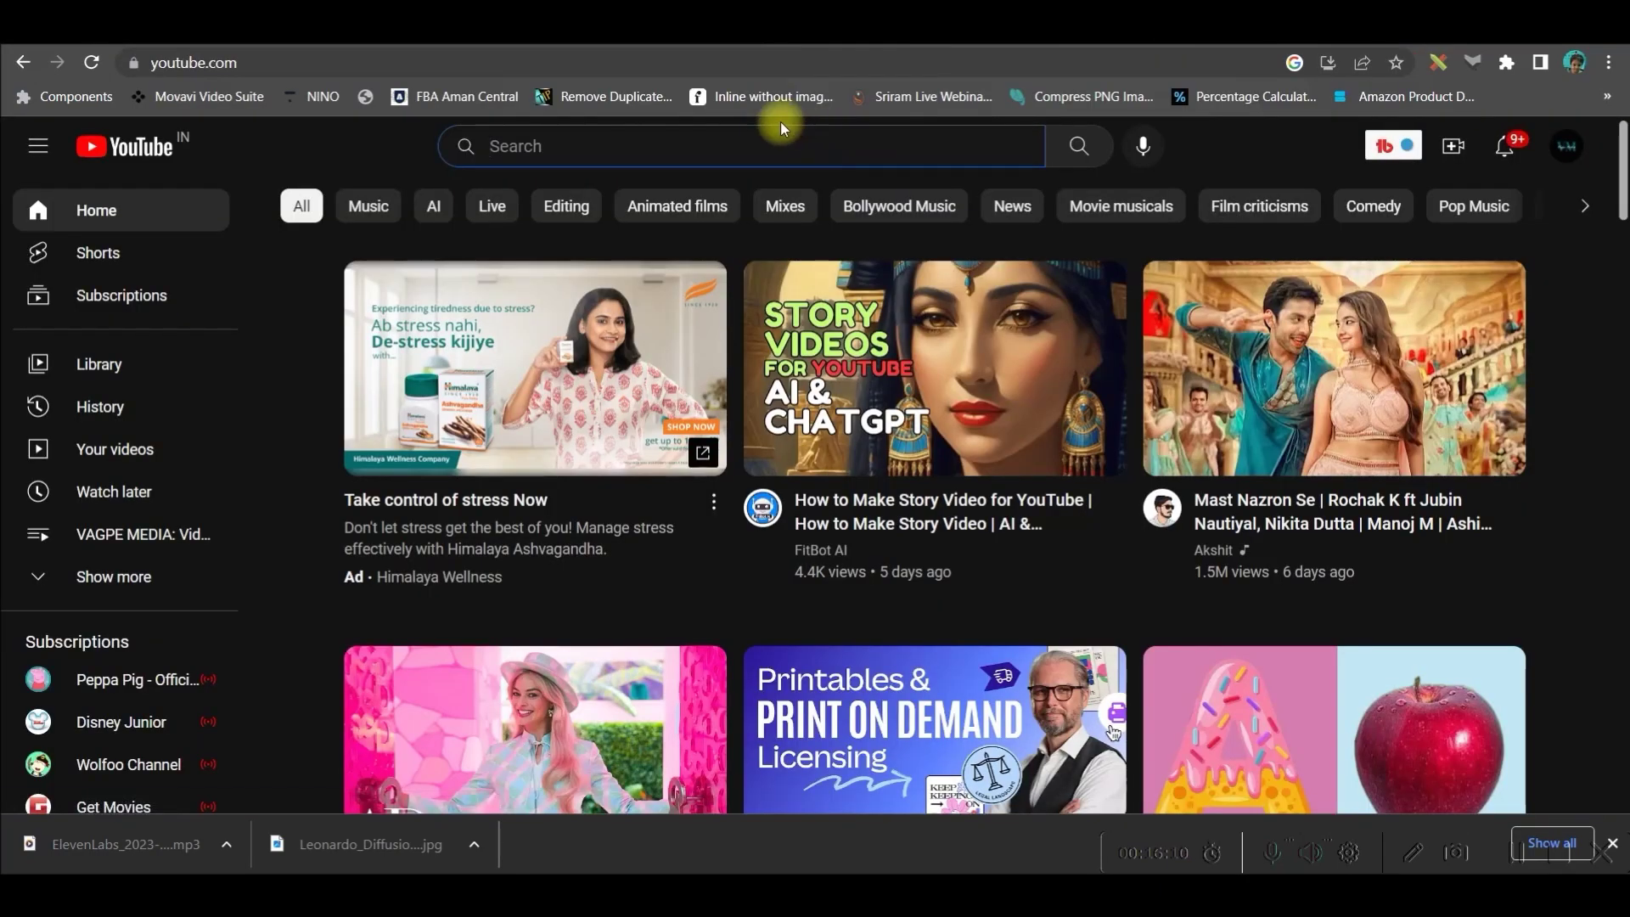
text(lipsync green)
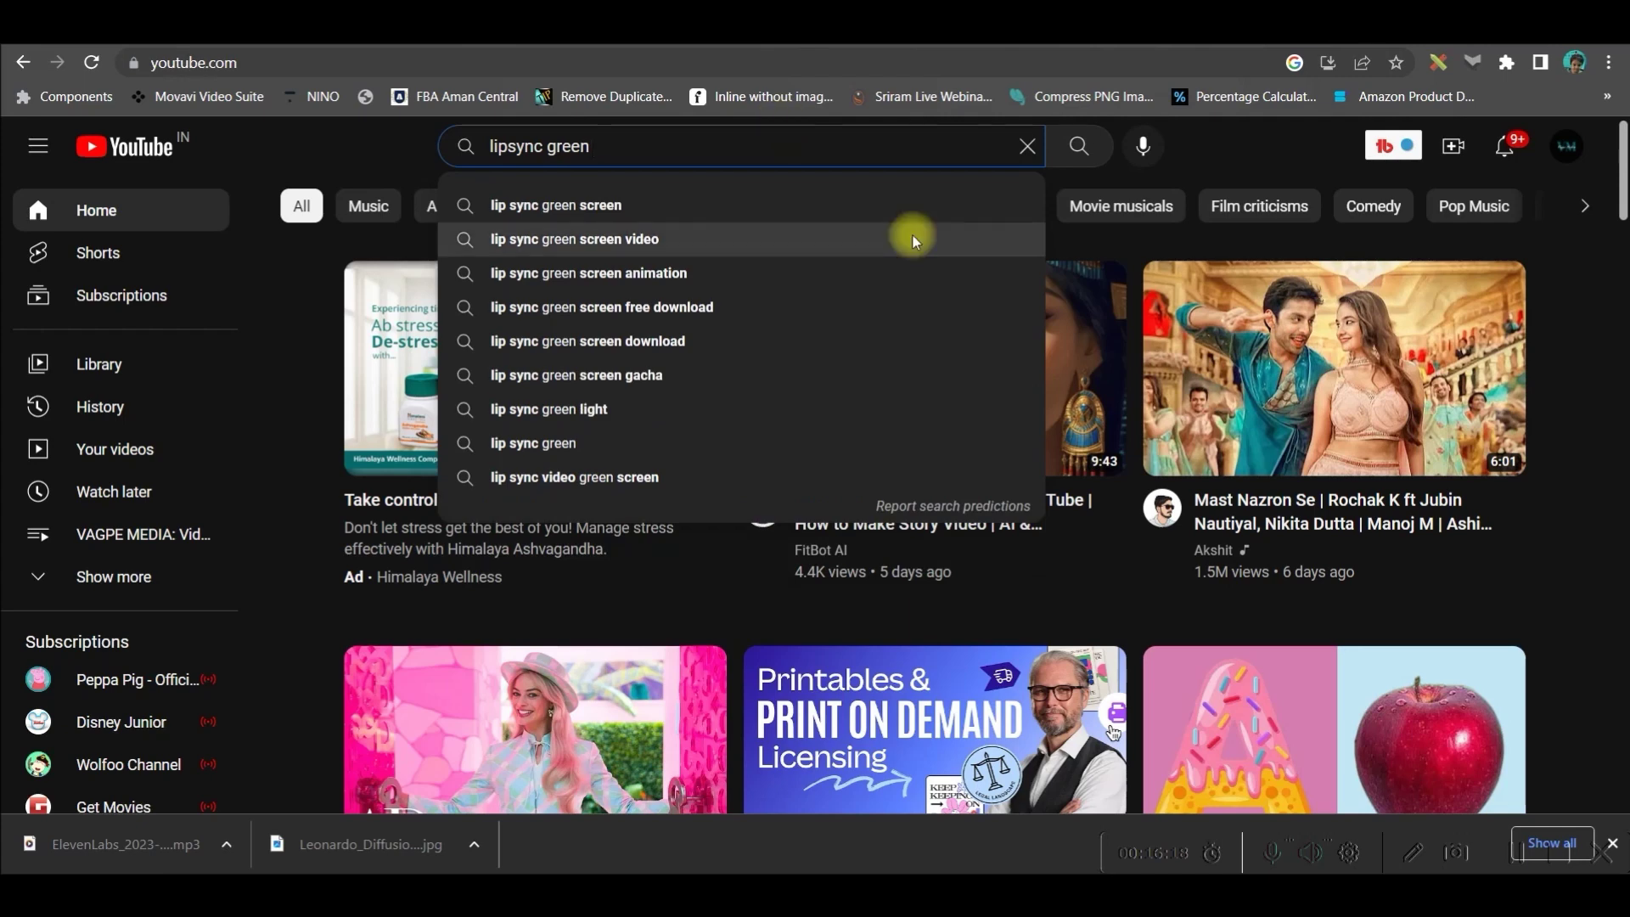
click(827, 237)
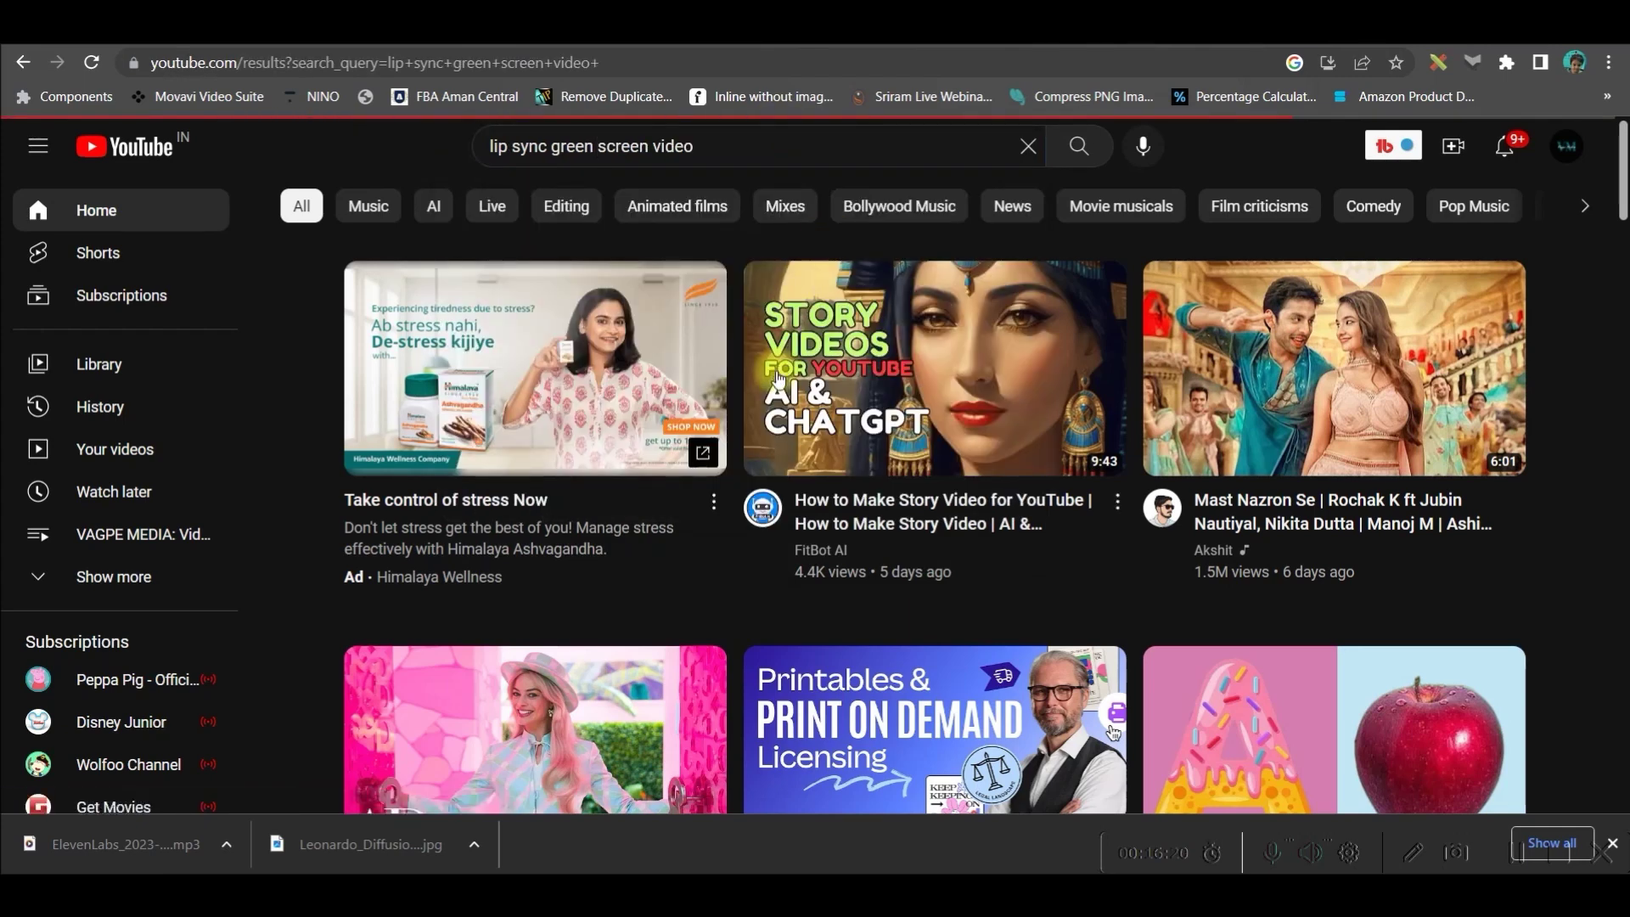
scroll(946, 418, down, 2)
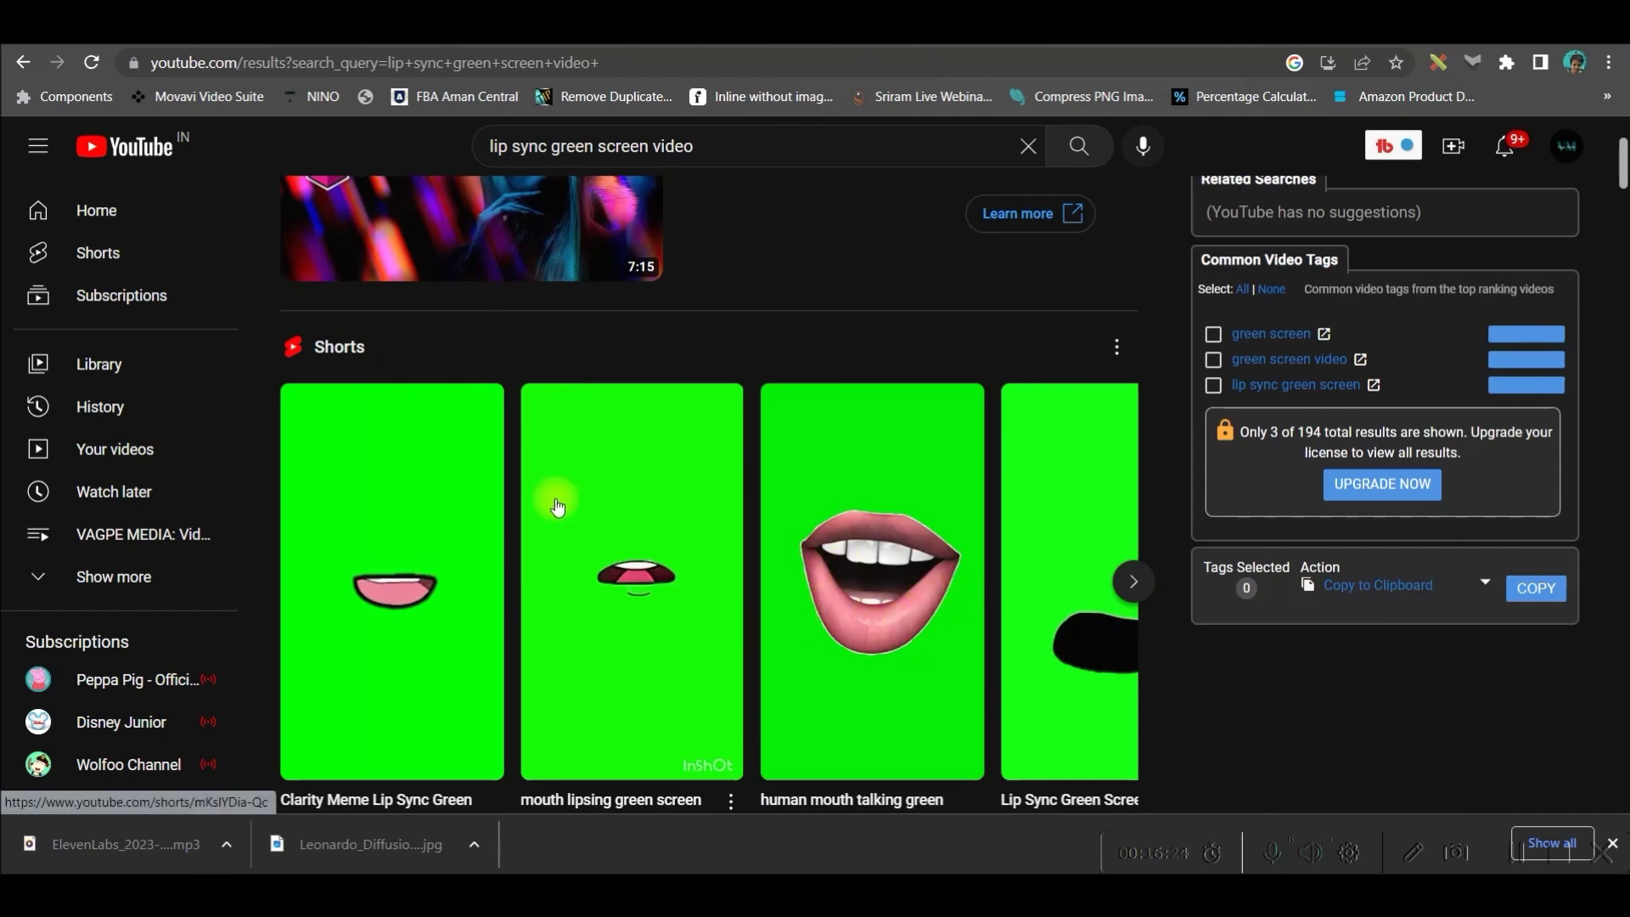
scroll(811, 619, down, 4)
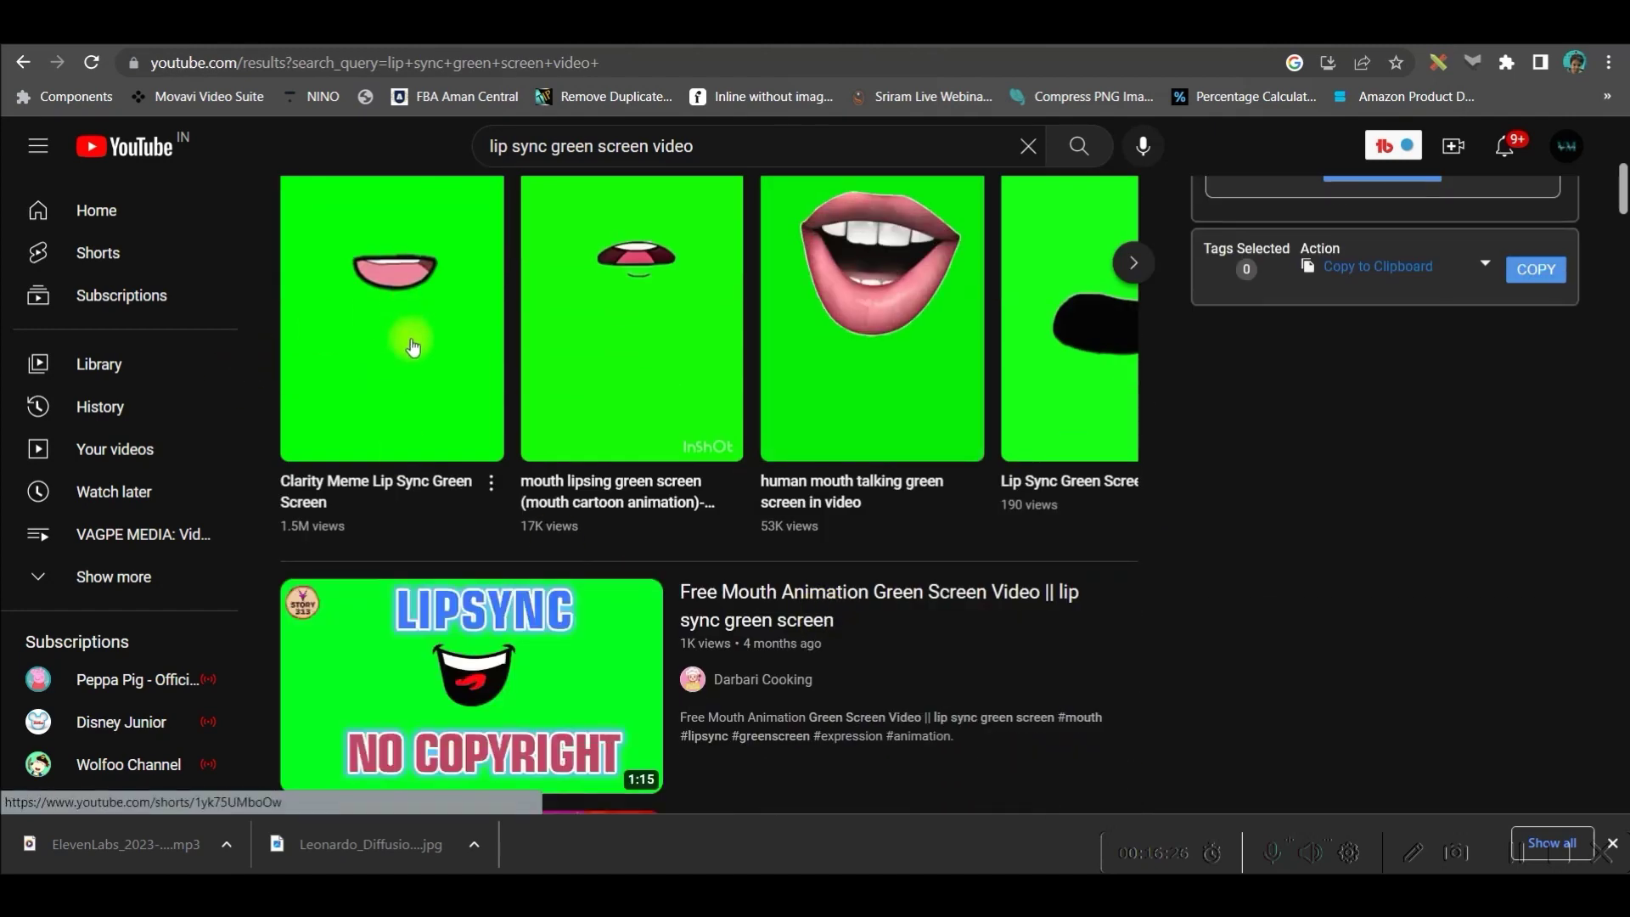
scroll(539, 473, down, 4)
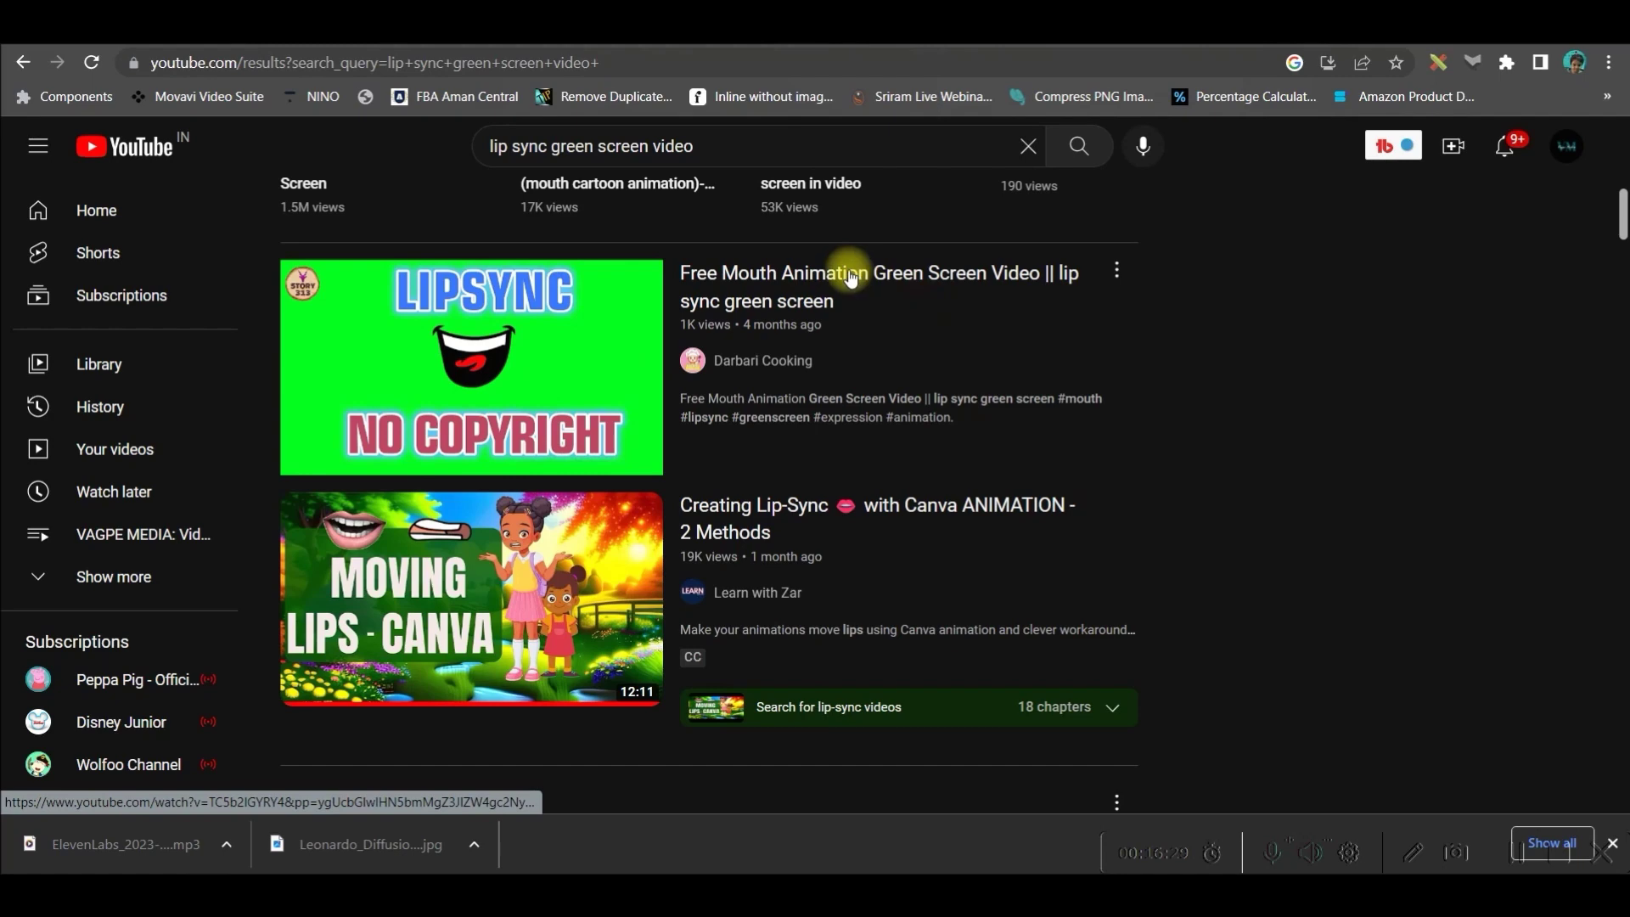
mouse_move(850, 279)
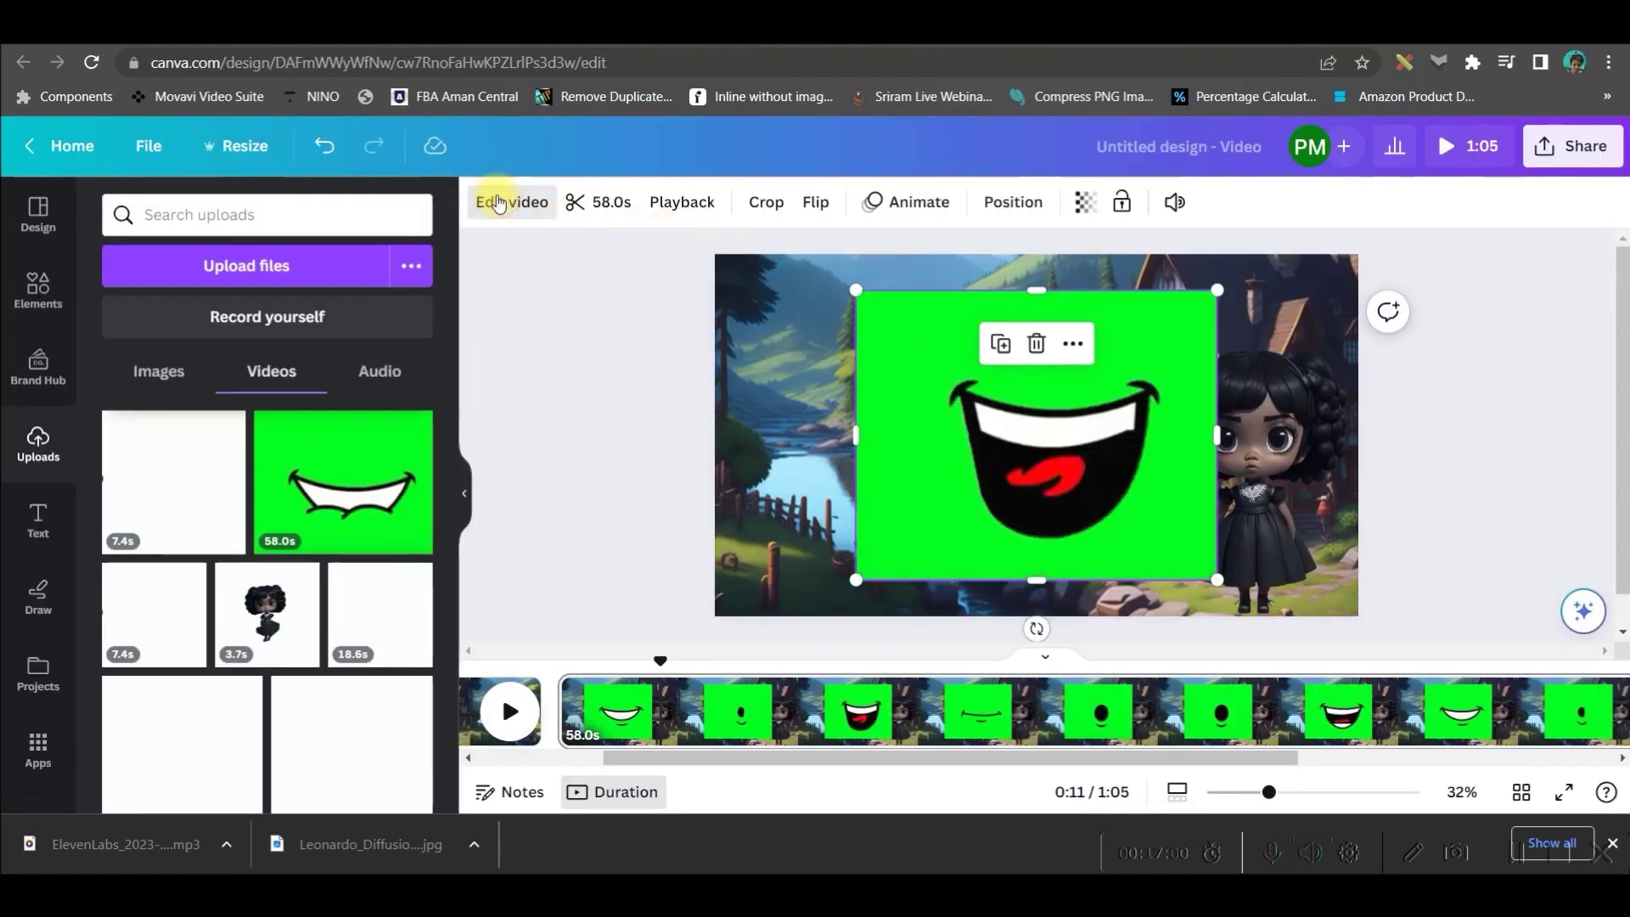
click(513, 201)
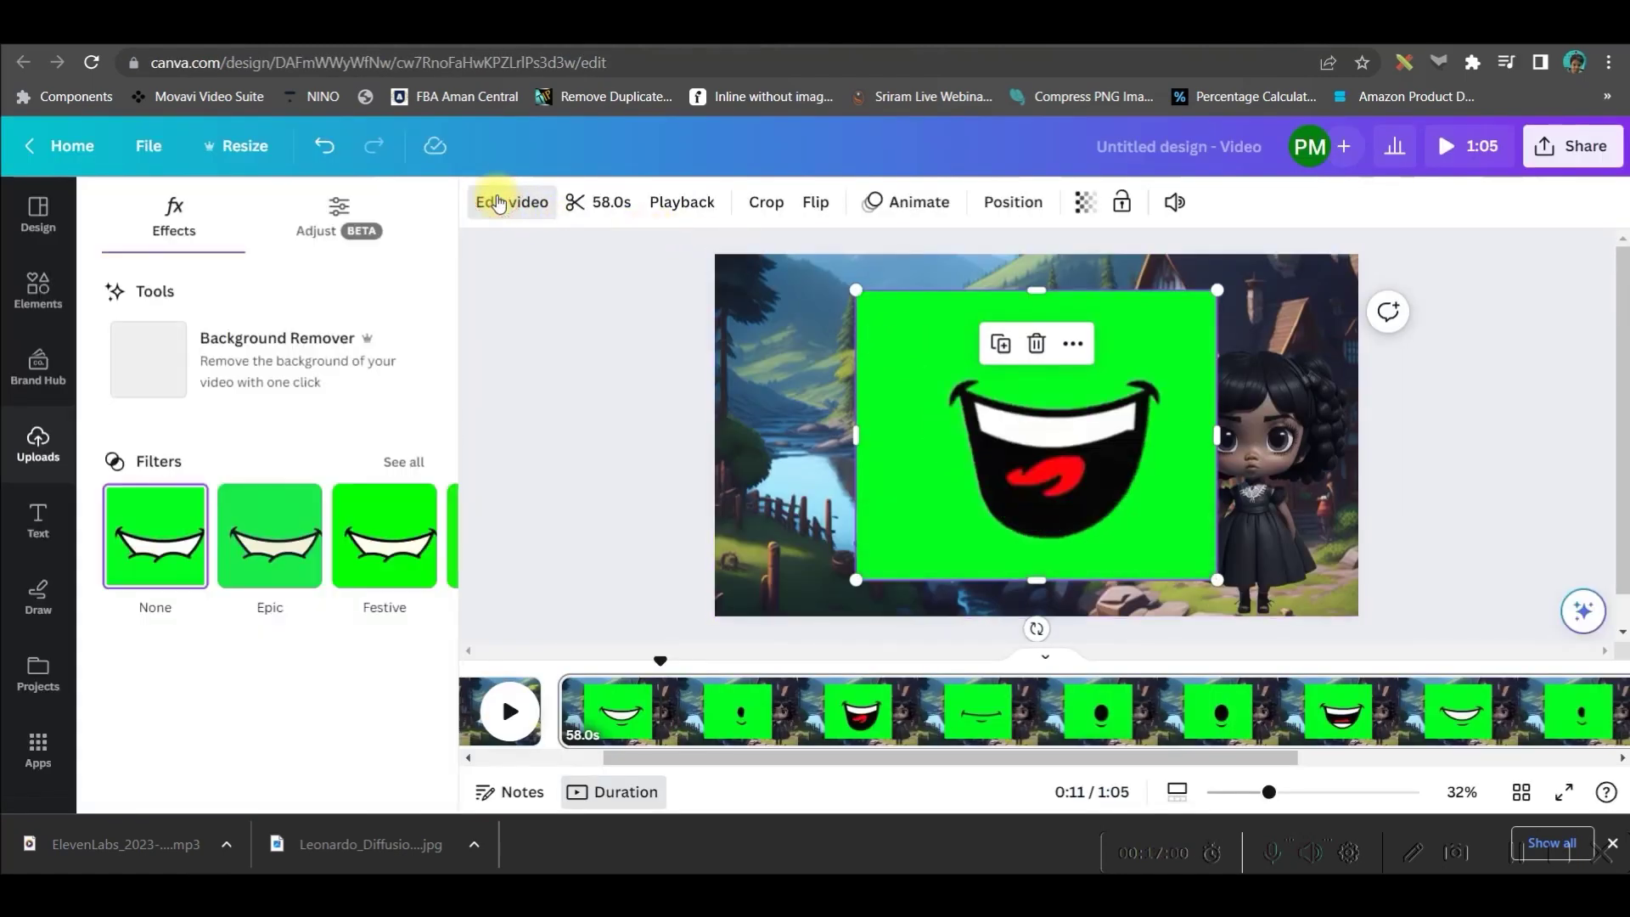
Step: Remove the mouth clip's green background, shrink it to a small mouth, and move it to the scene's left
click(269, 344)
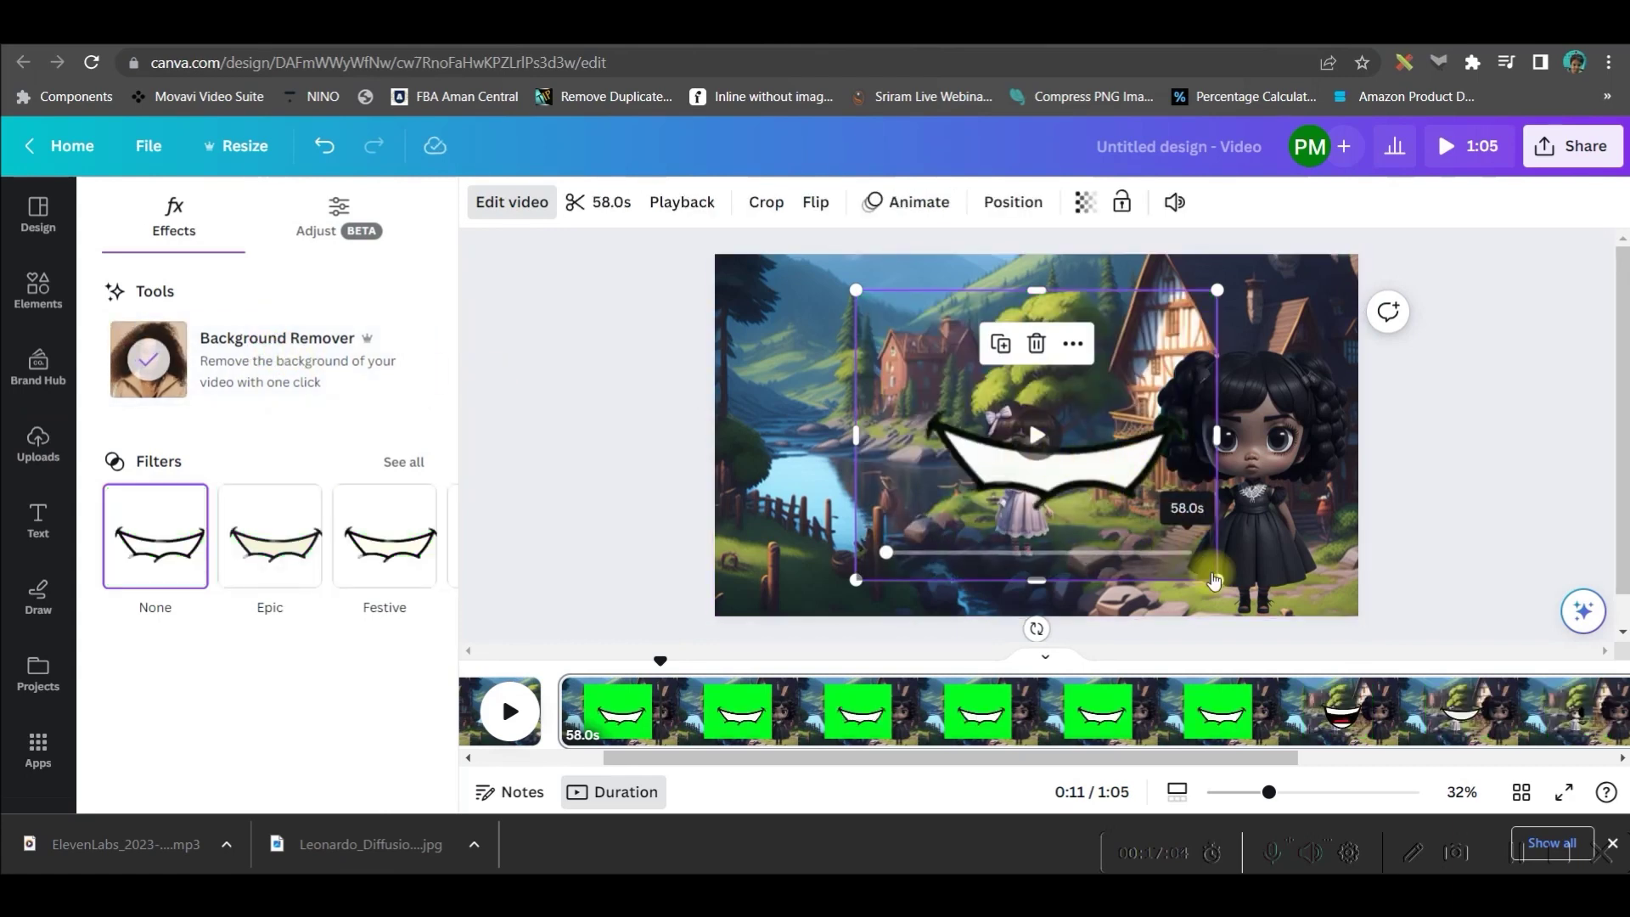
drag(1220, 575, 847, 372)
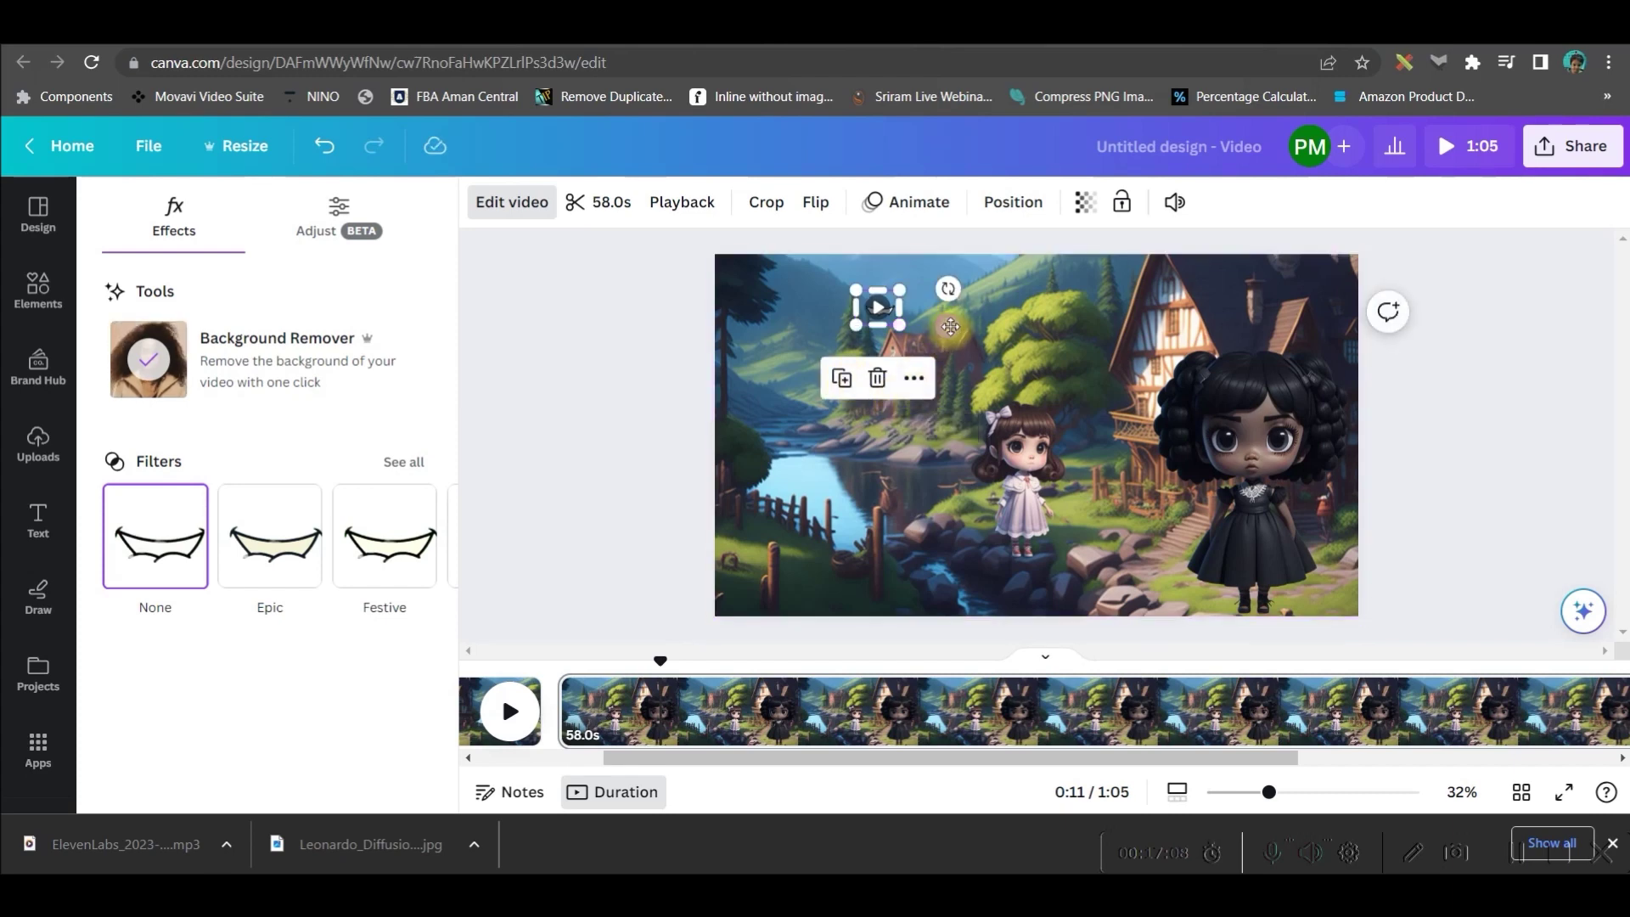
drag(950, 327, 916, 447)
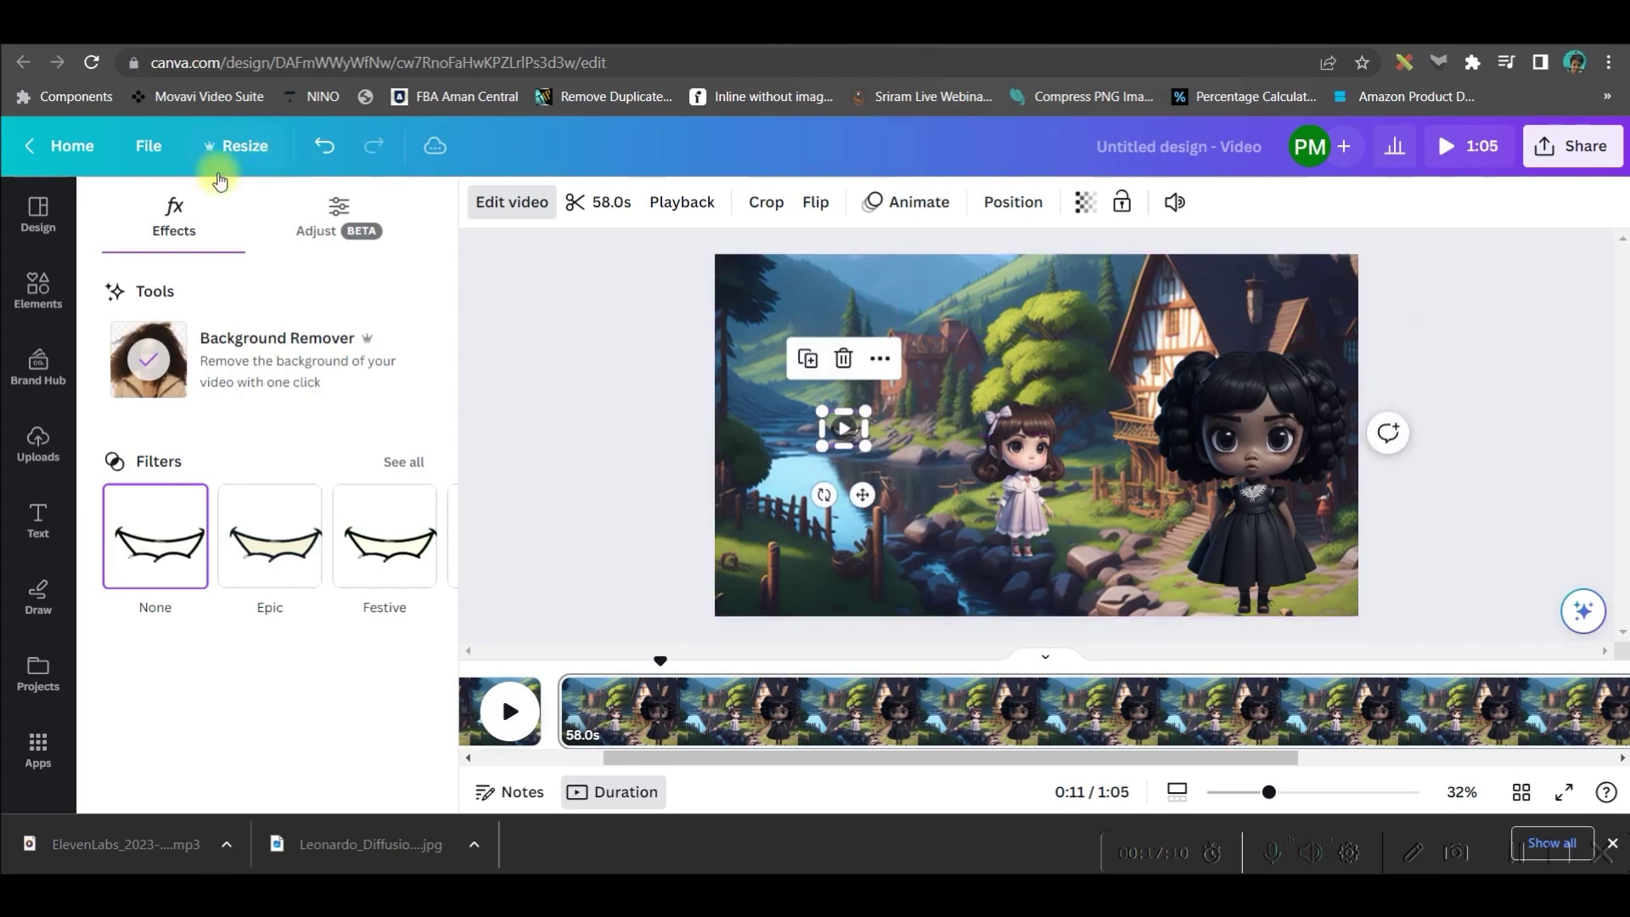
click(53, 269)
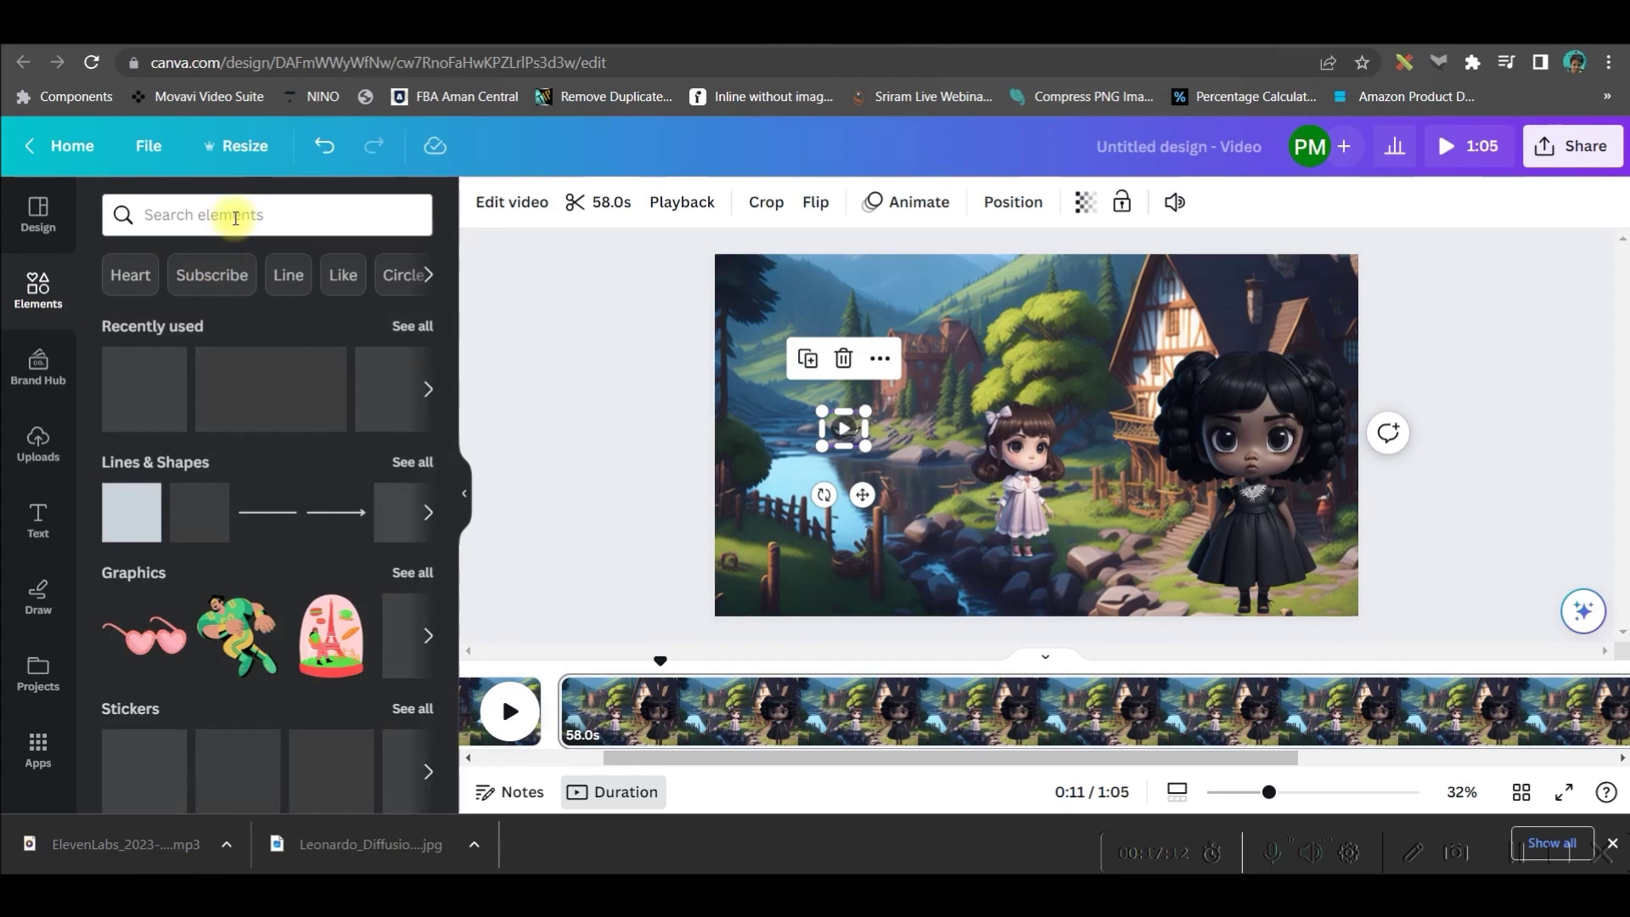
click(234, 217)
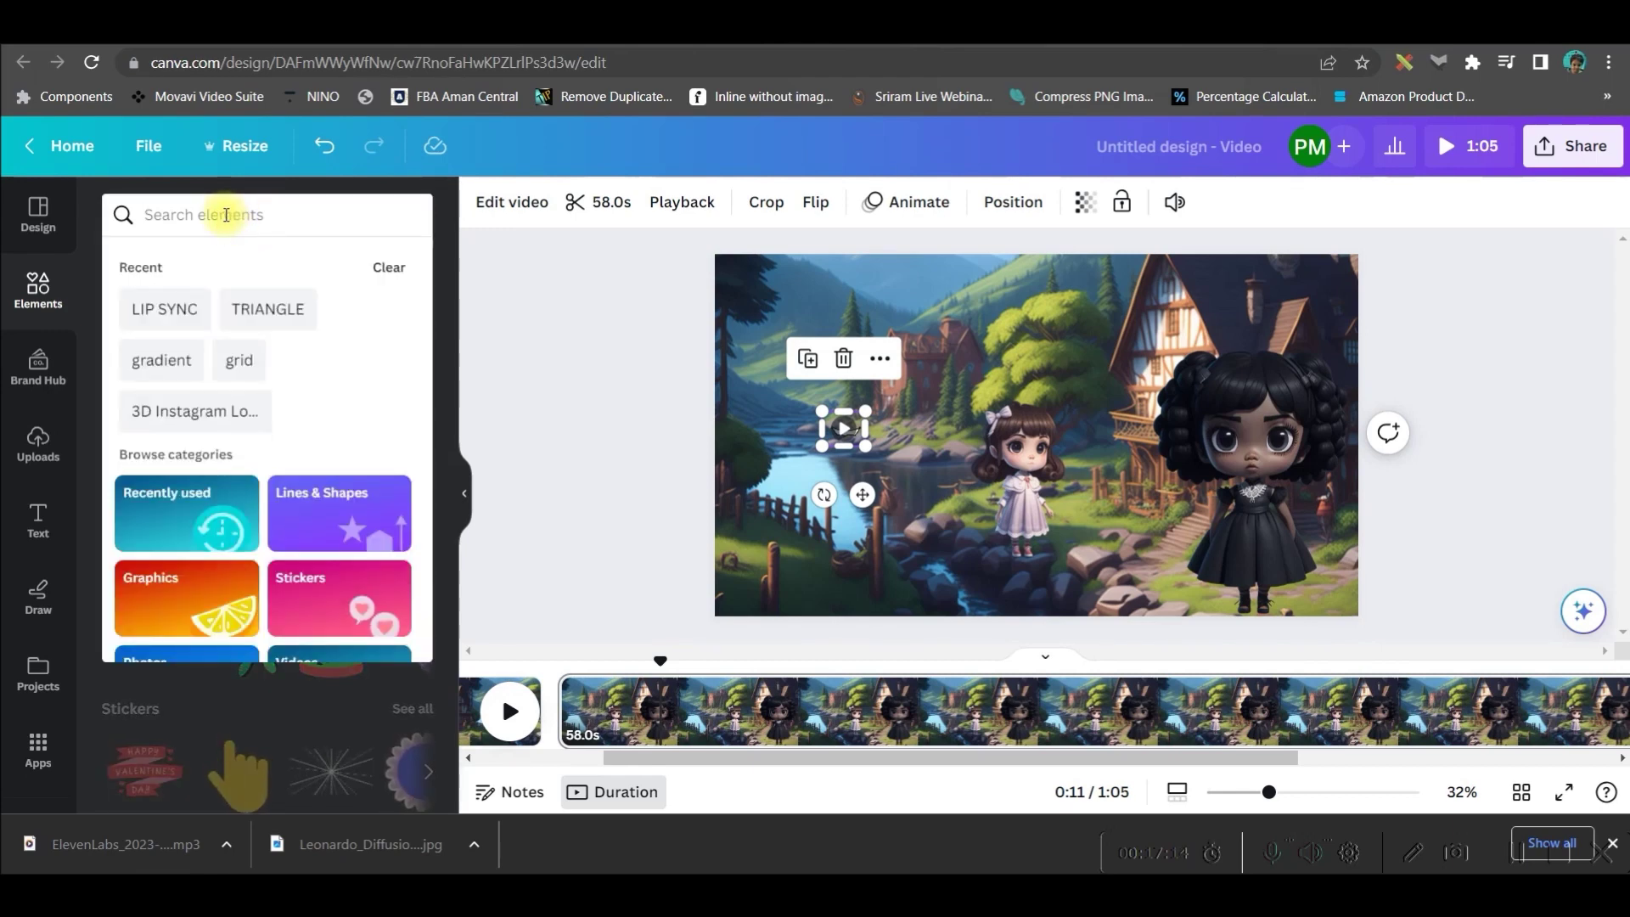
Step: Add a circle shape from an Elements search for 'cir' and place it beside the girl
text(circle)
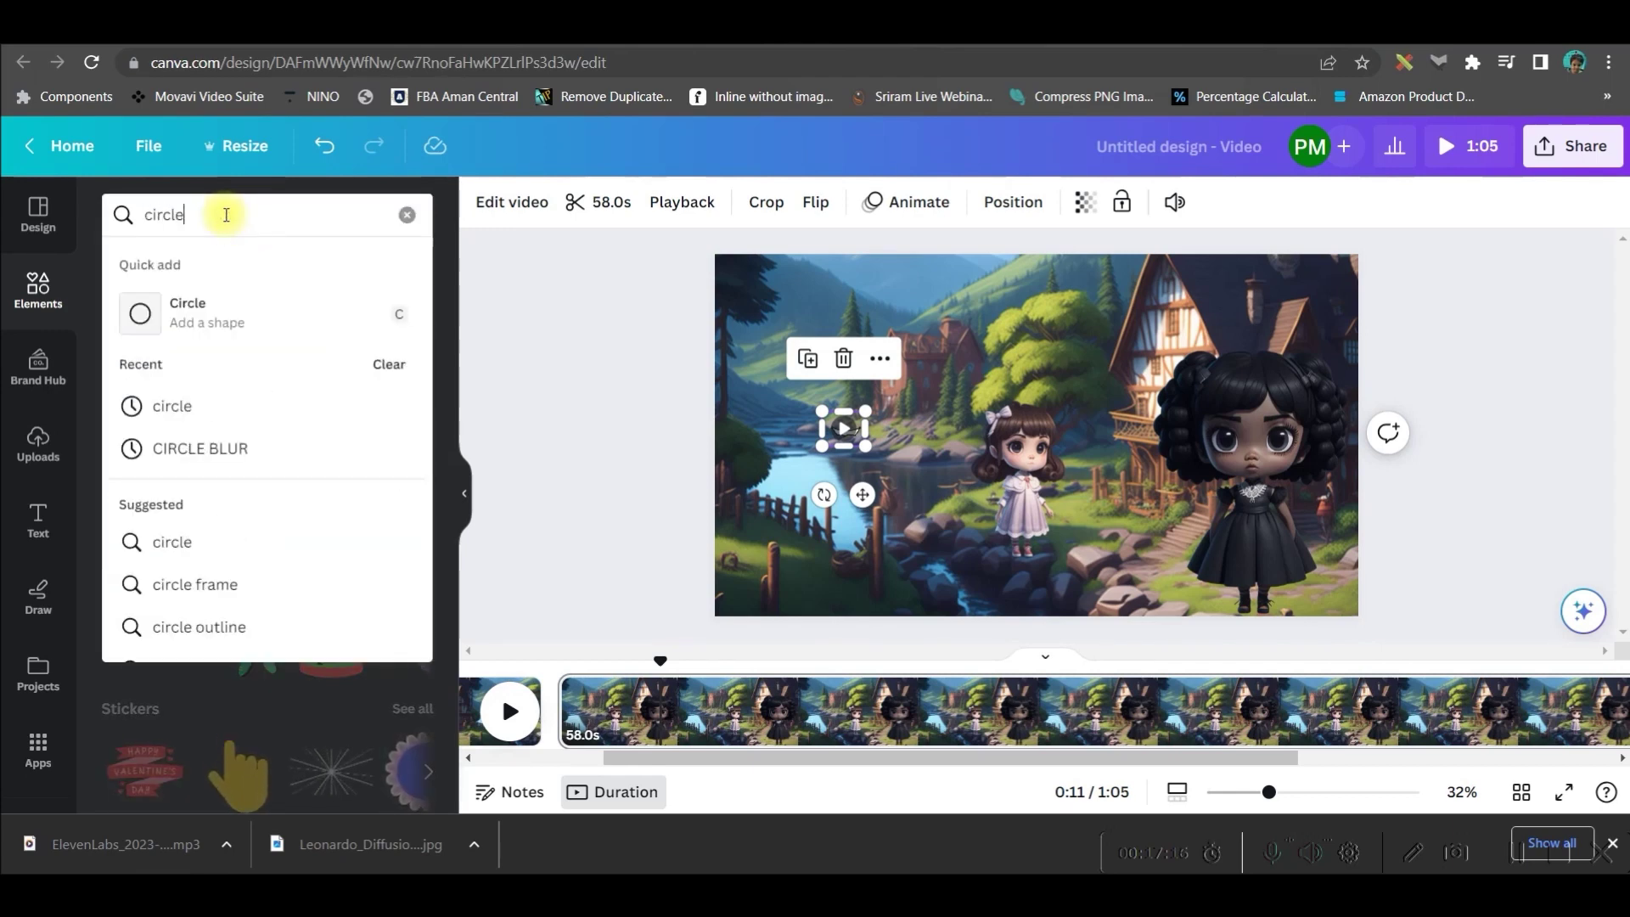
key(Return)
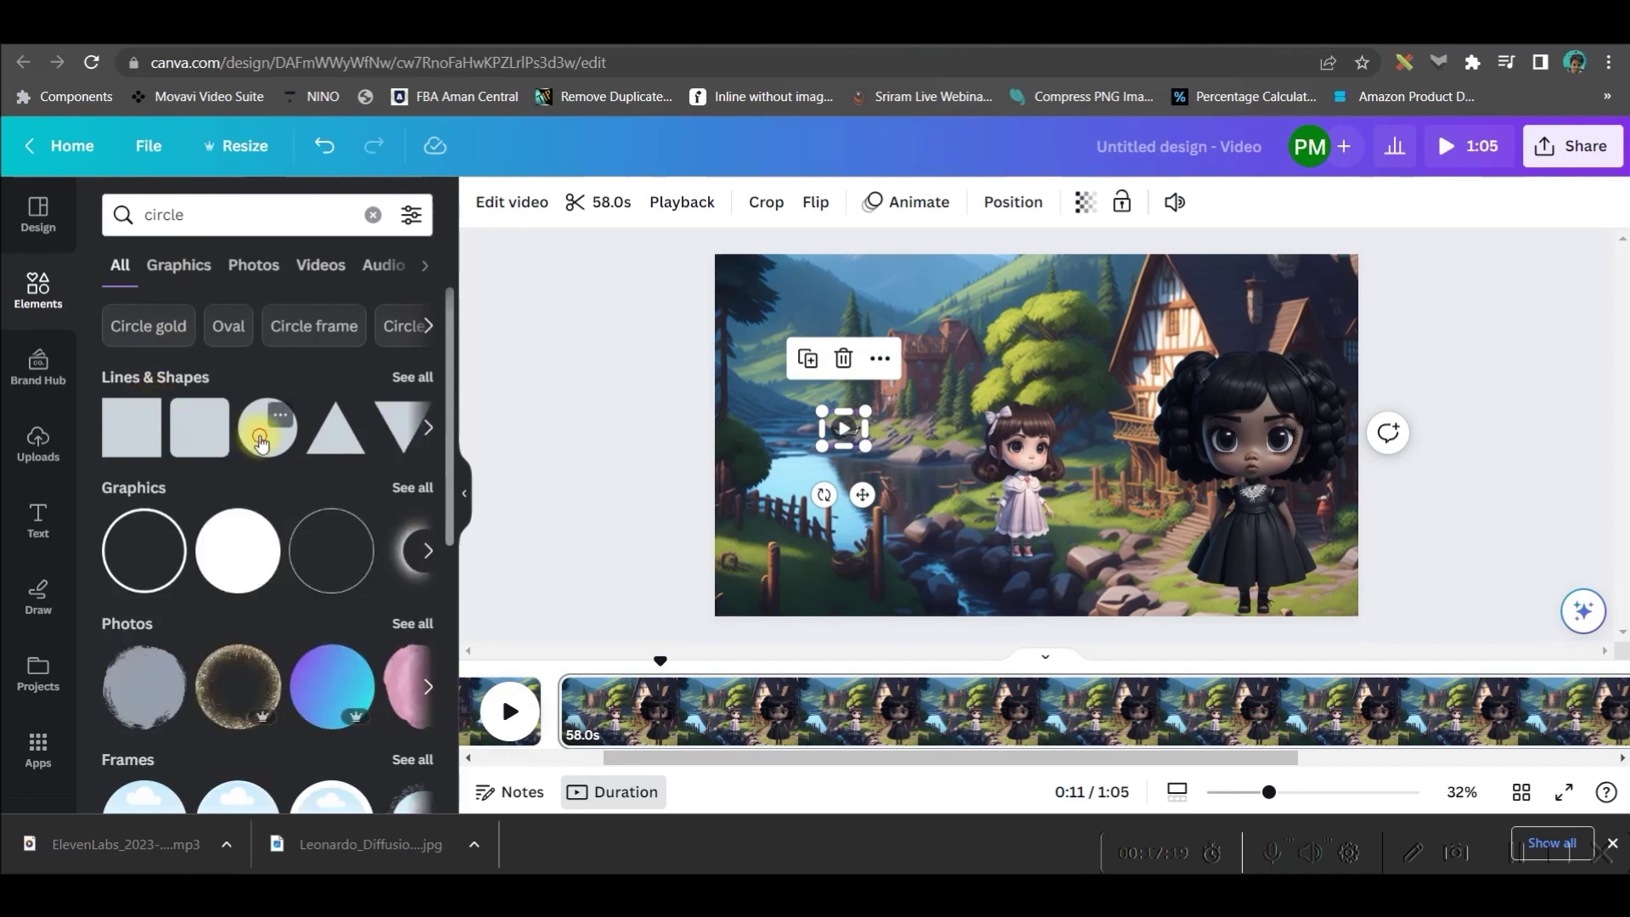
click(262, 443)
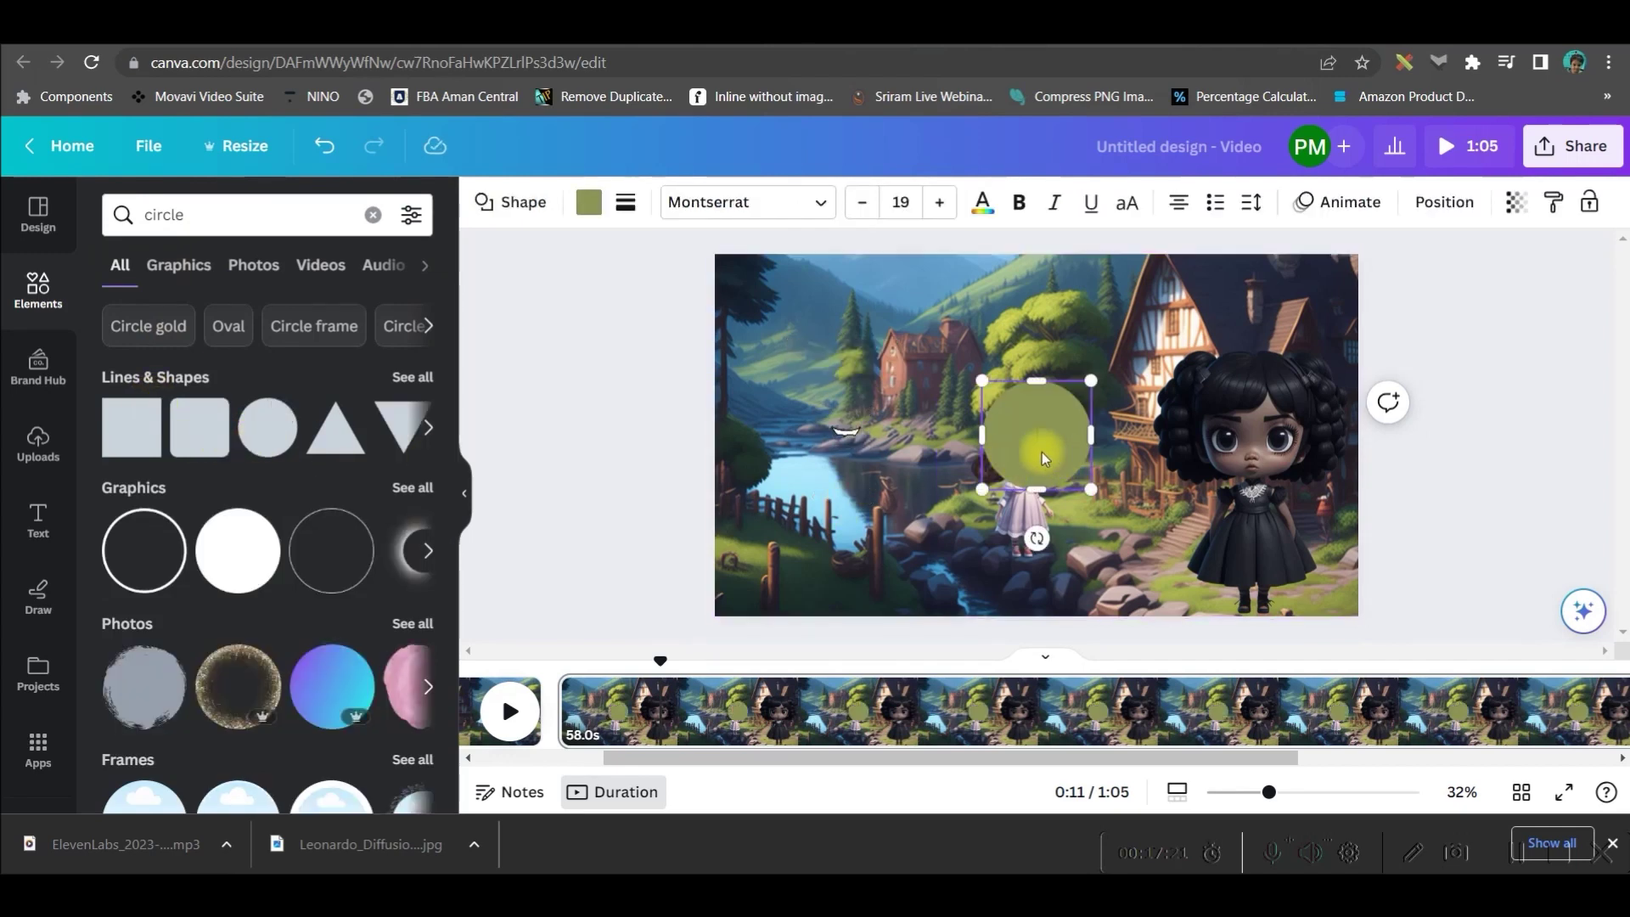
drag(1045, 458, 1135, 537)
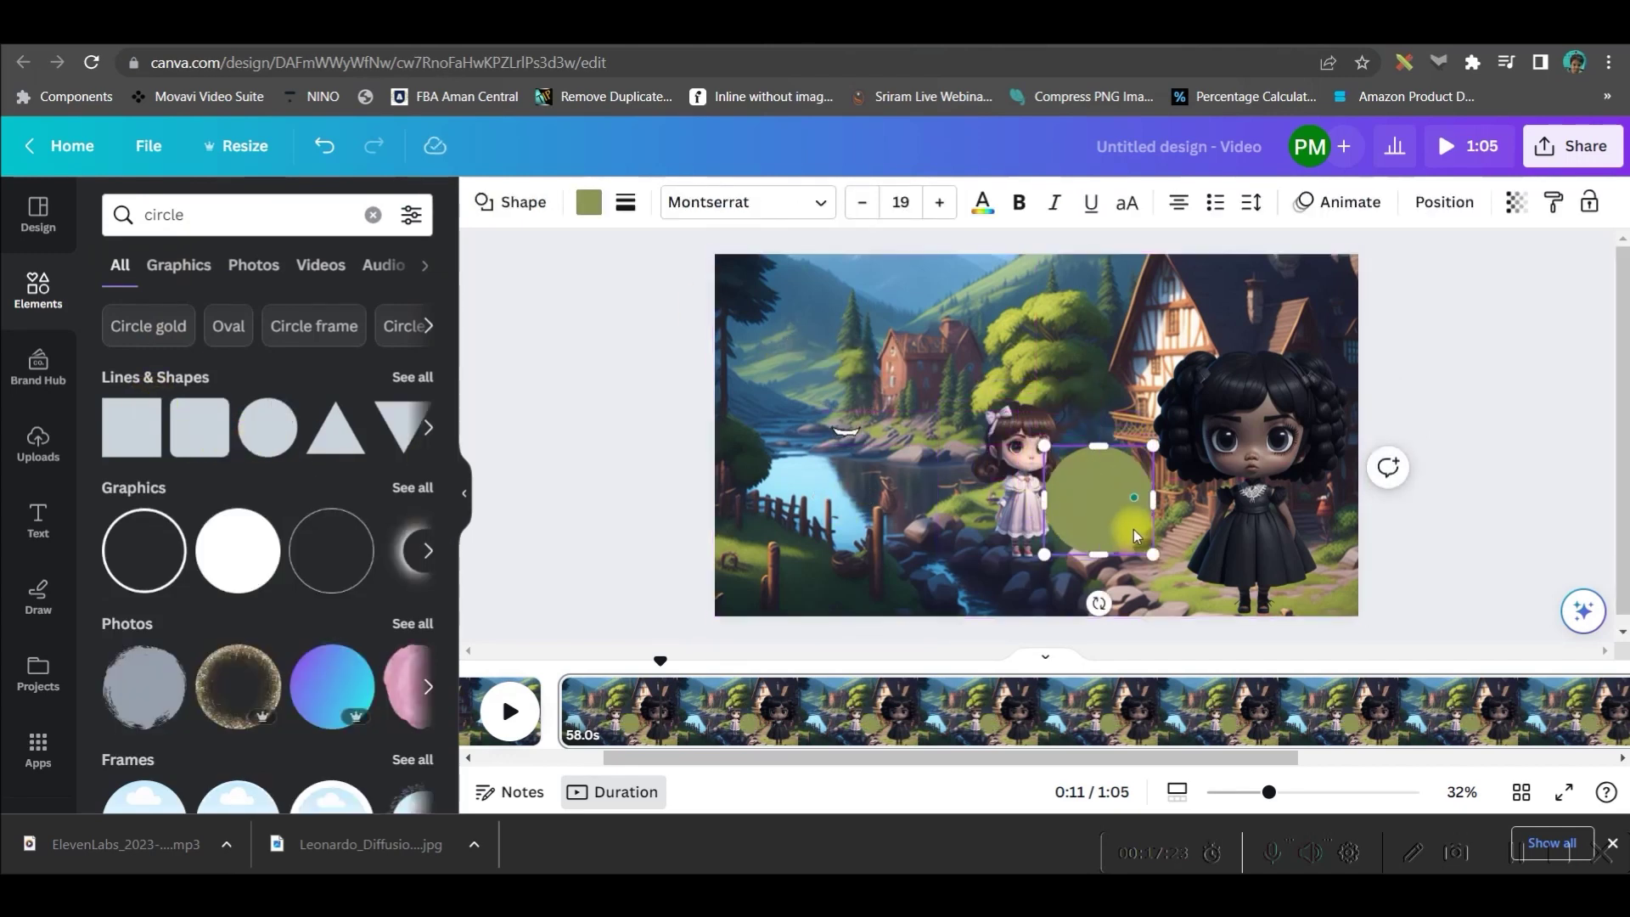
Step: Colour the circle #503B3C, sampled with the eyedropper from the doll's face
click(586, 203)
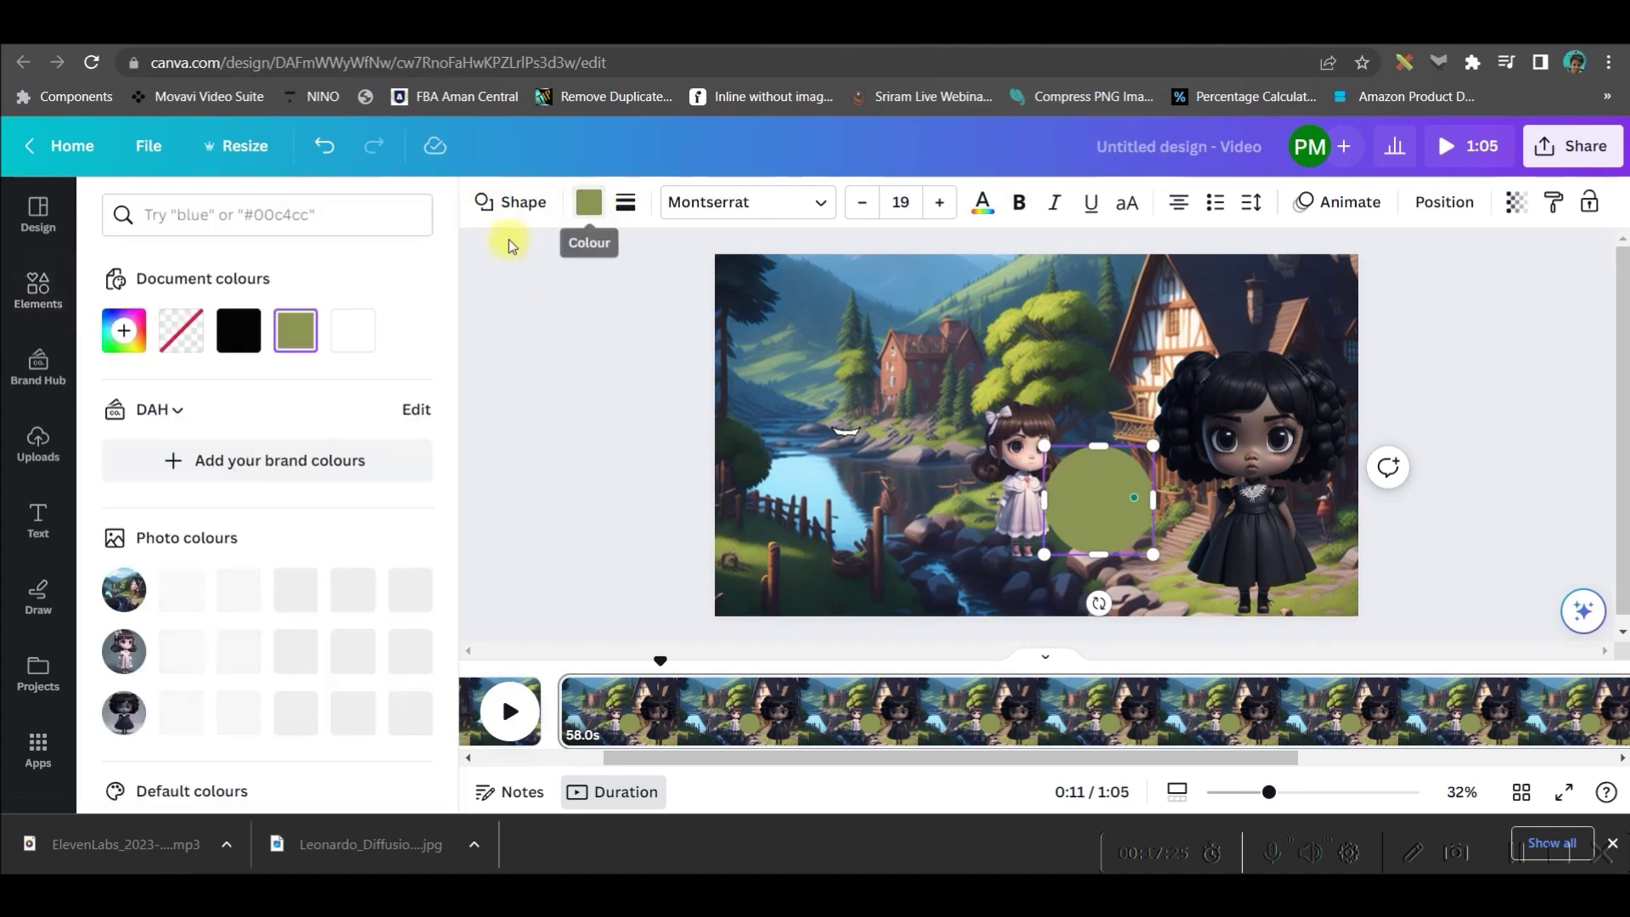
click(125, 337)
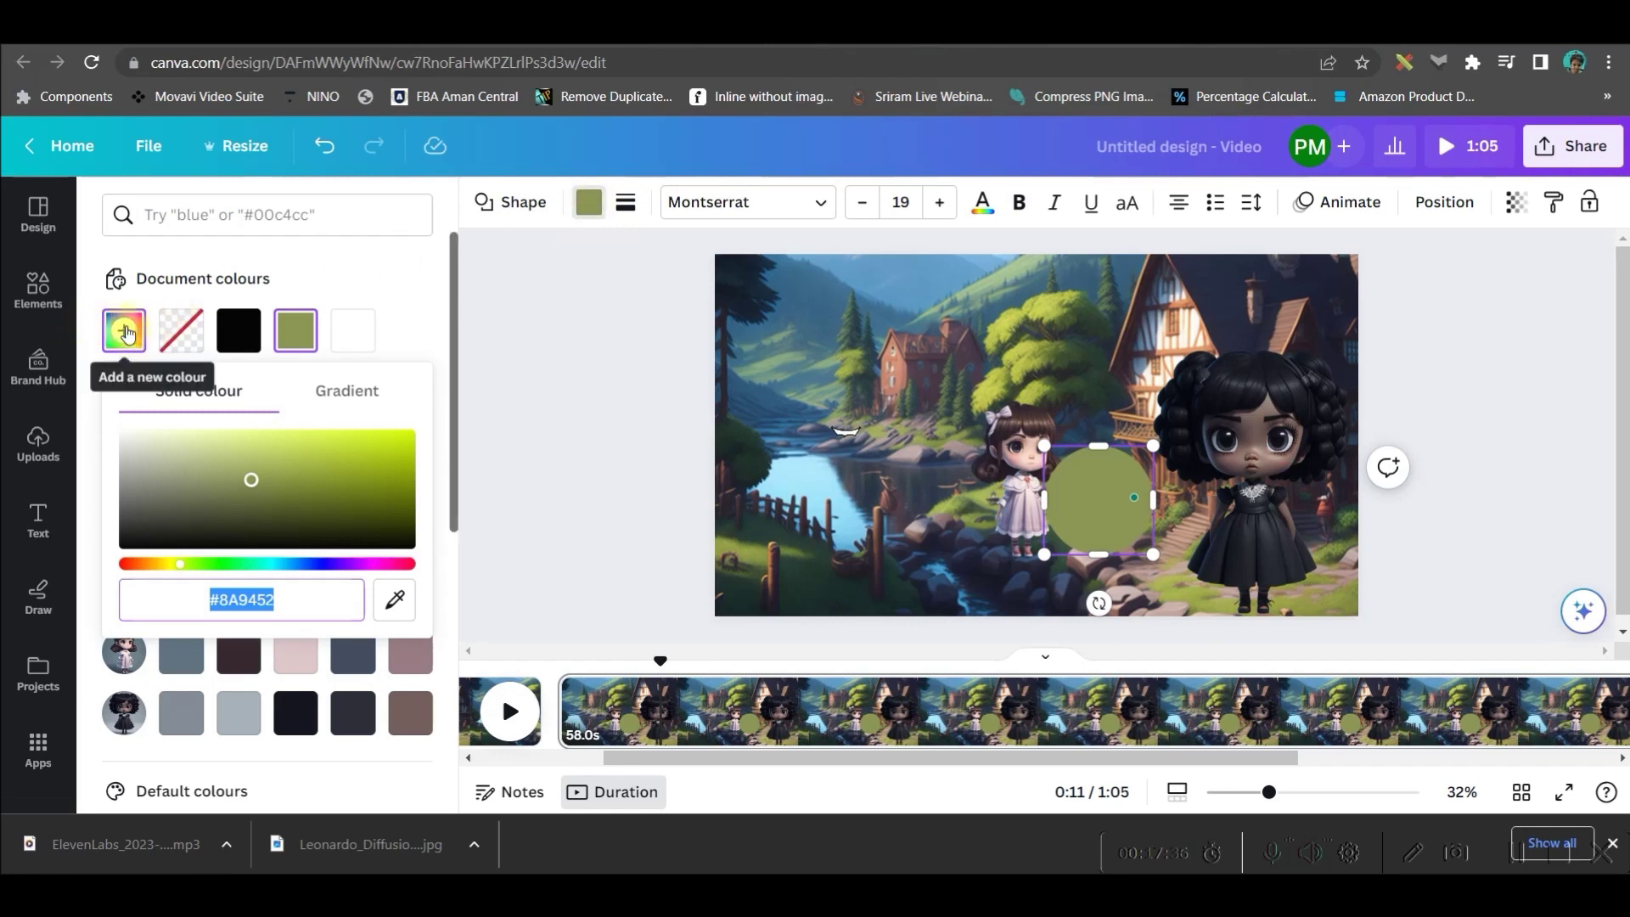
click(395, 600)
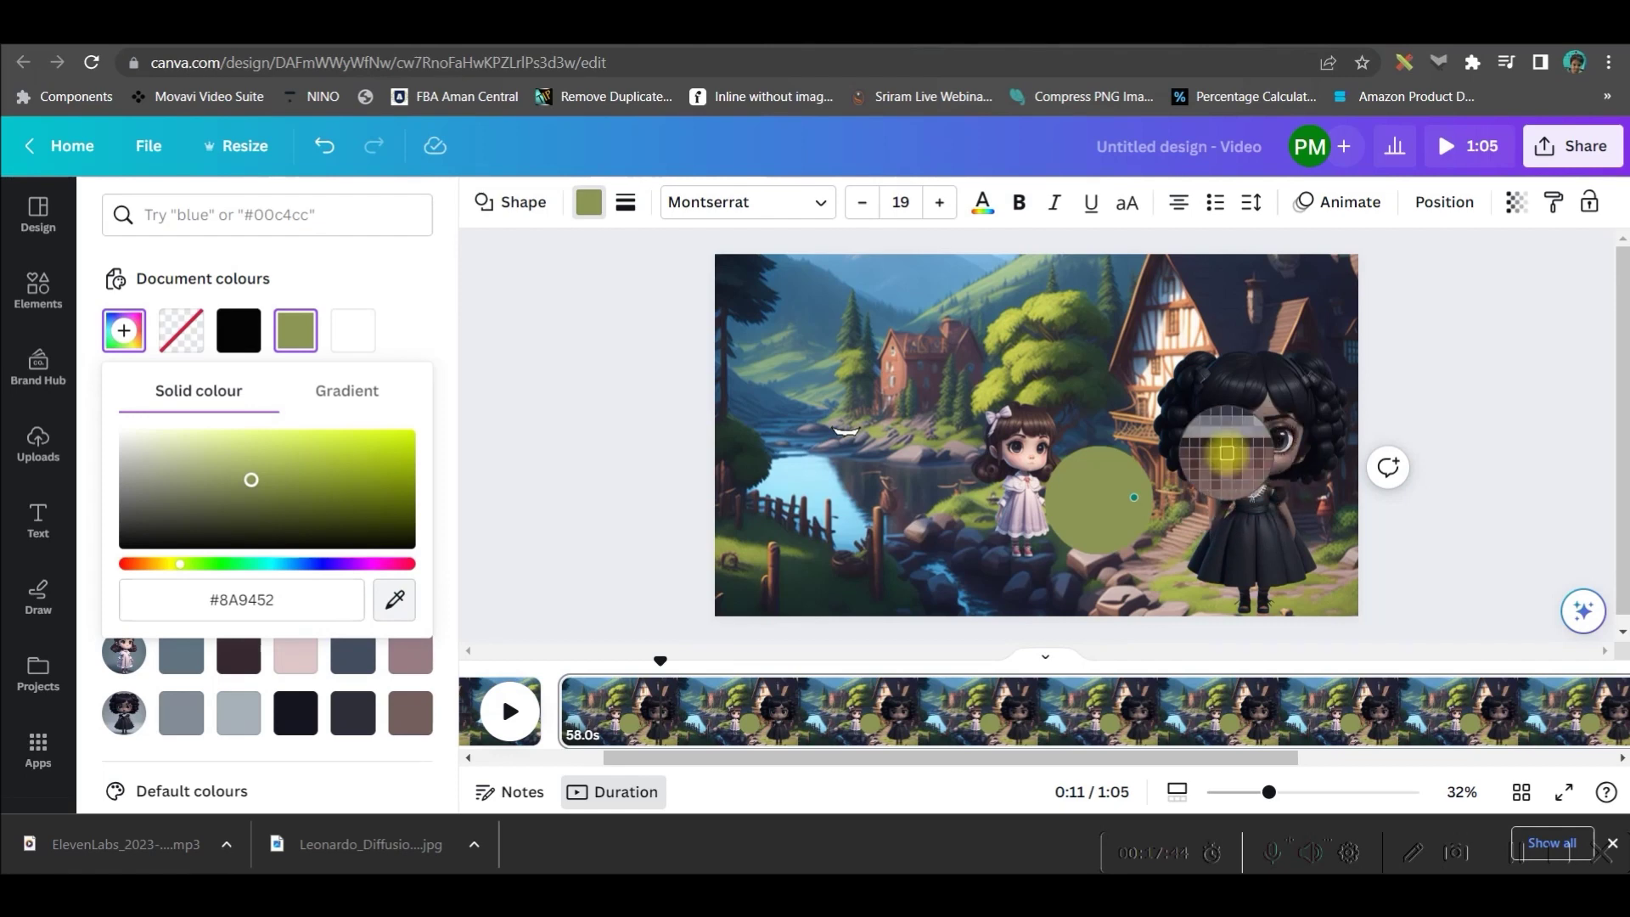
click(1227, 452)
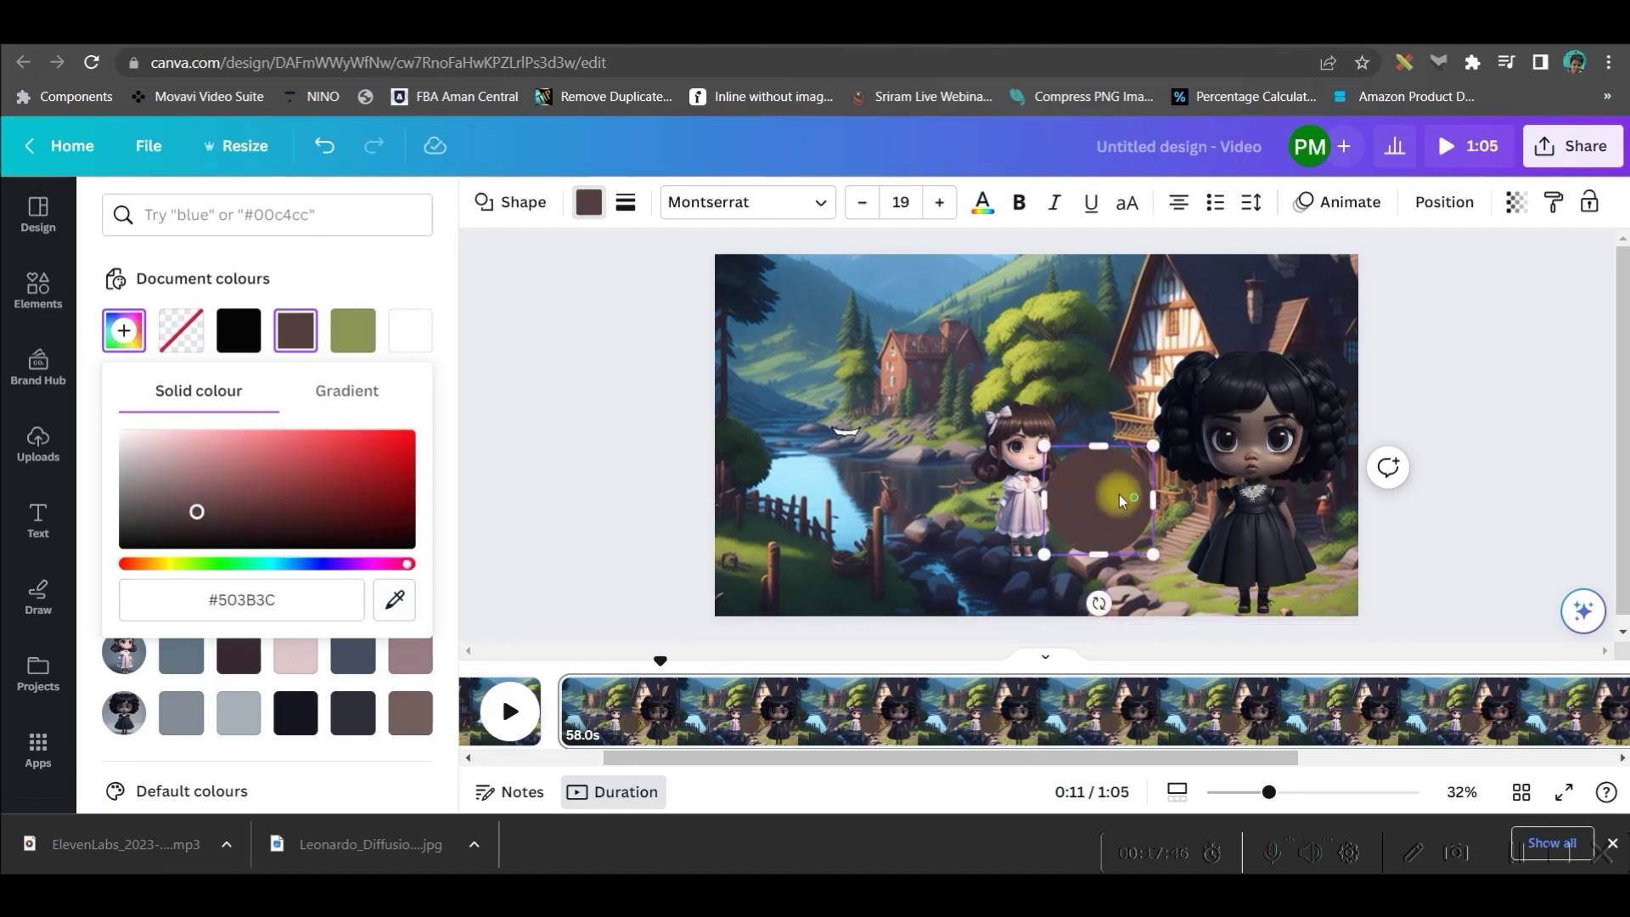
Step: Squash the circle into a flat mouth on the dark-haired doll, with transparency 86
drag(1099, 440, 1248, 525)
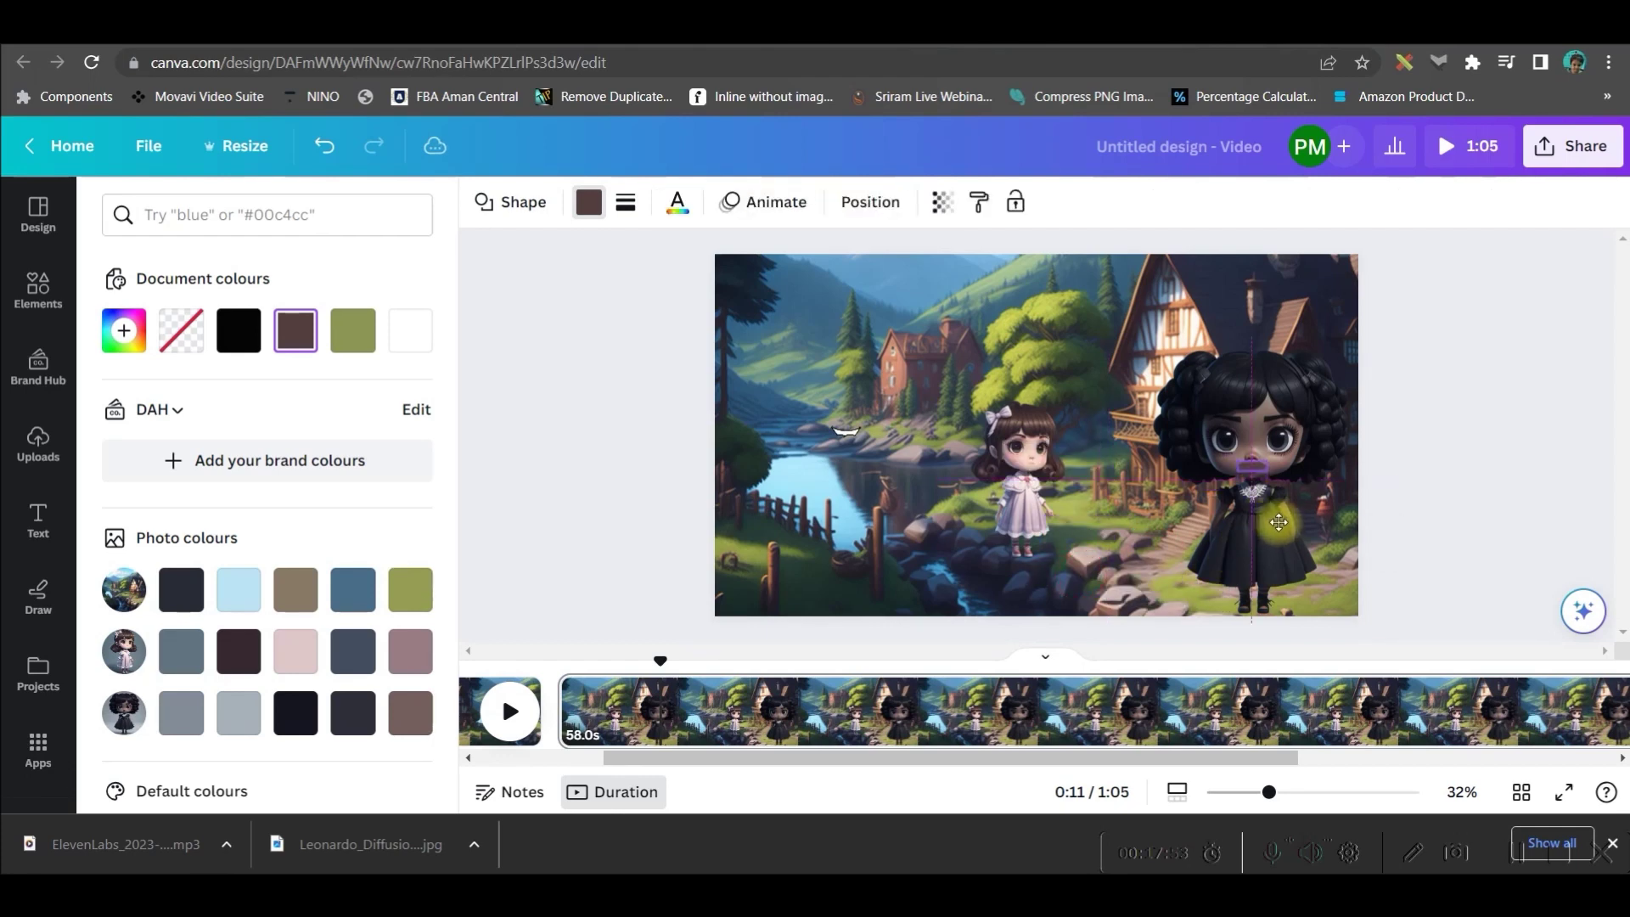
drag(1275, 521, 1275, 521)
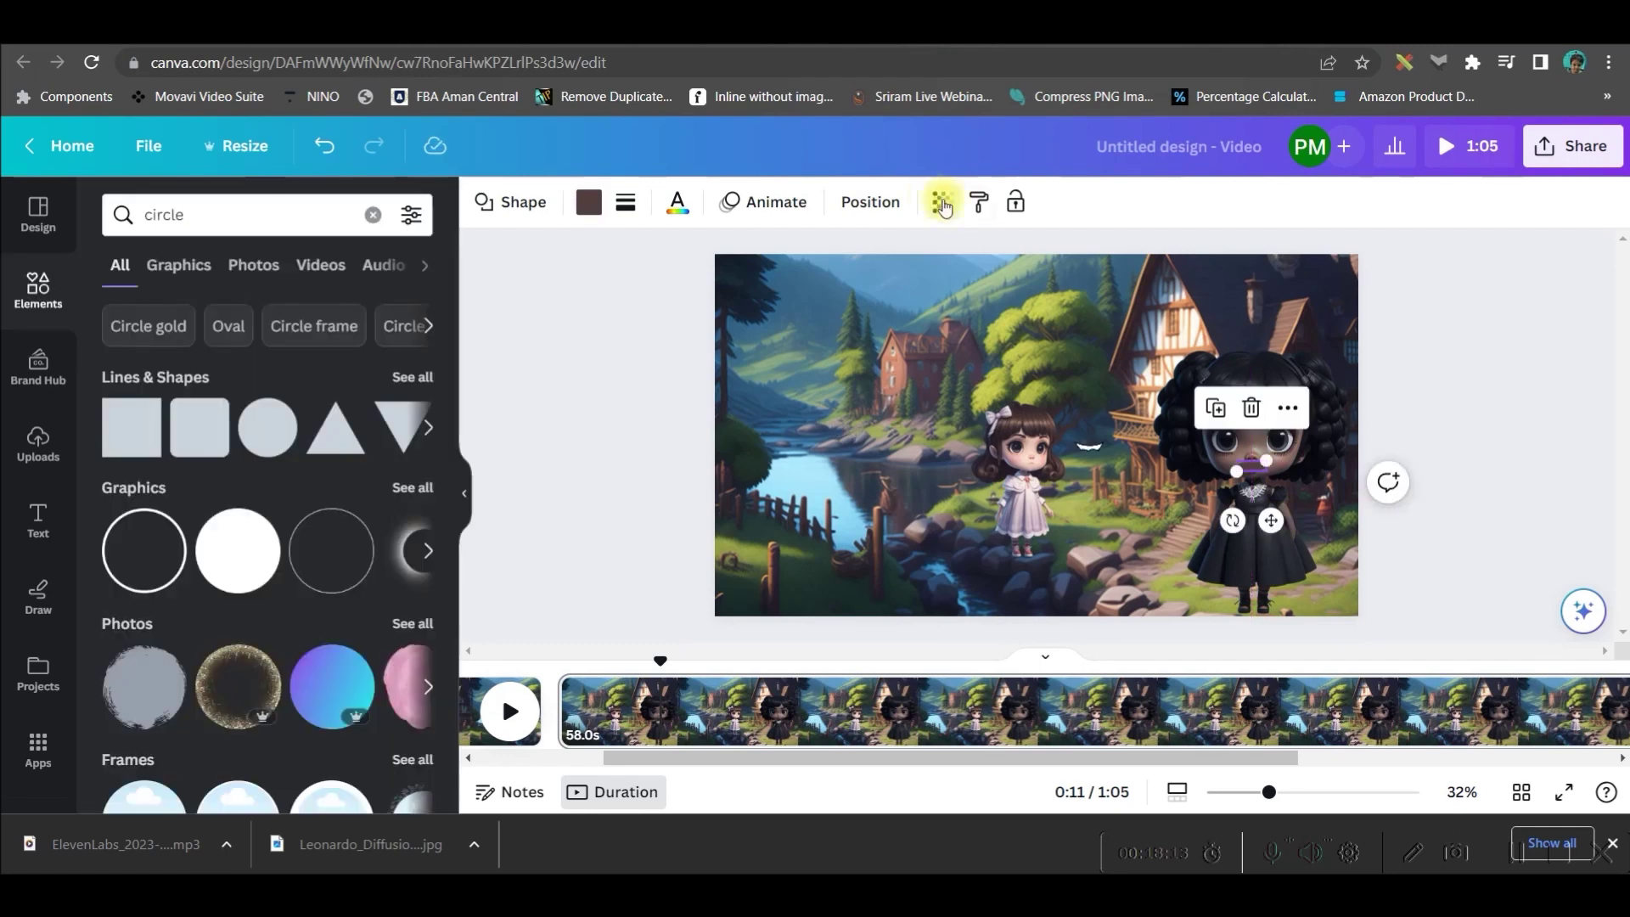
click(942, 201)
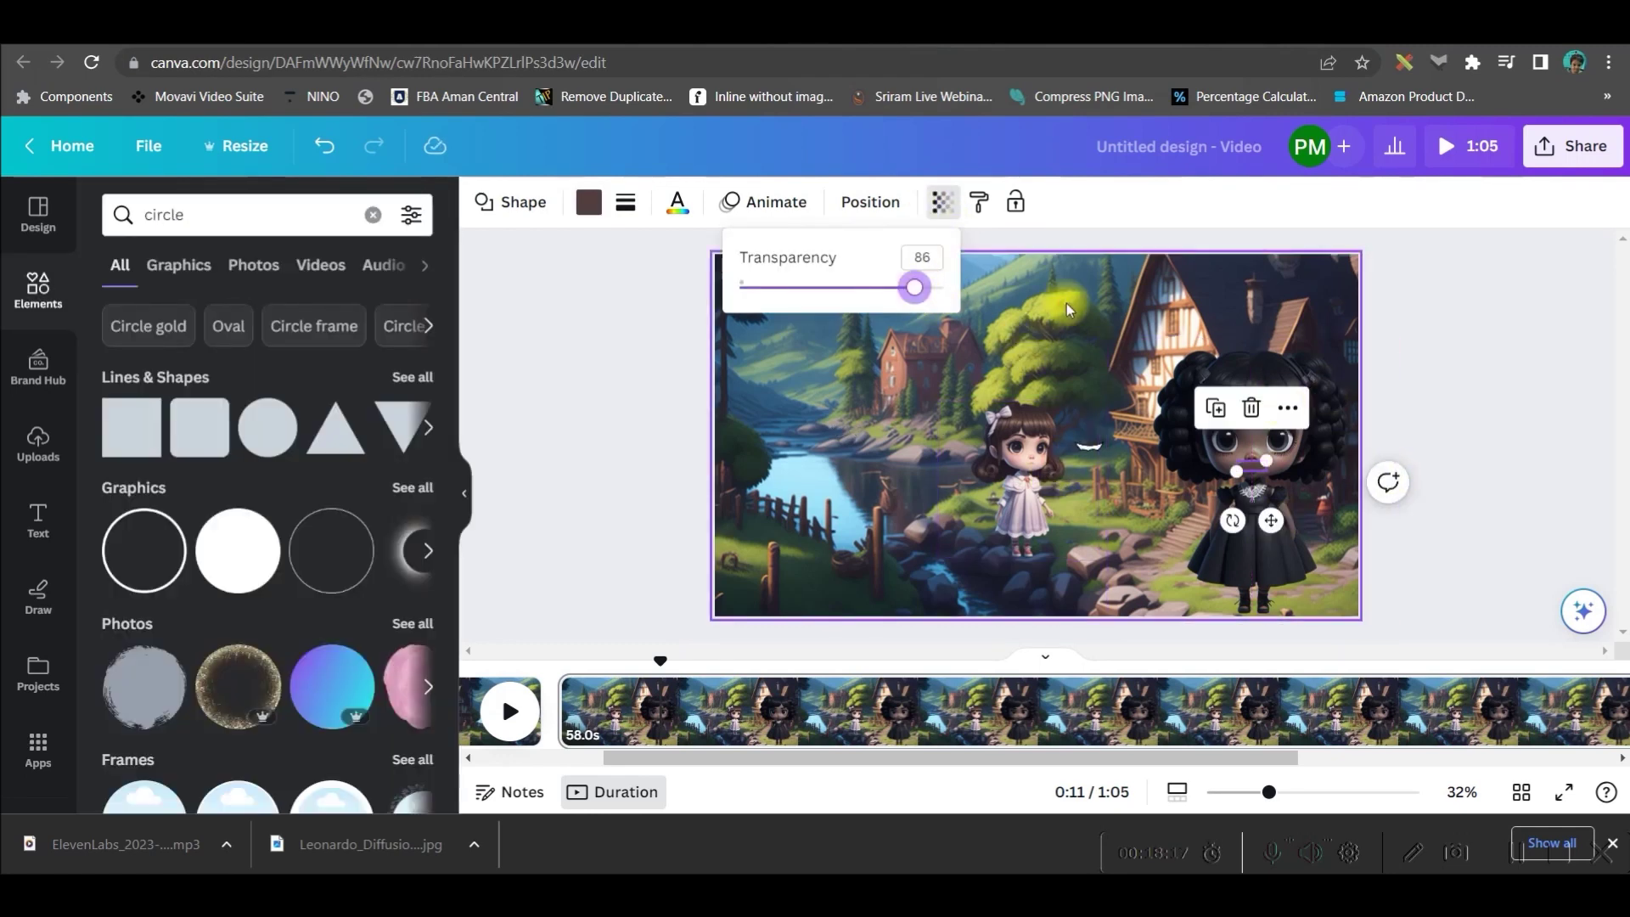
click(1095, 425)
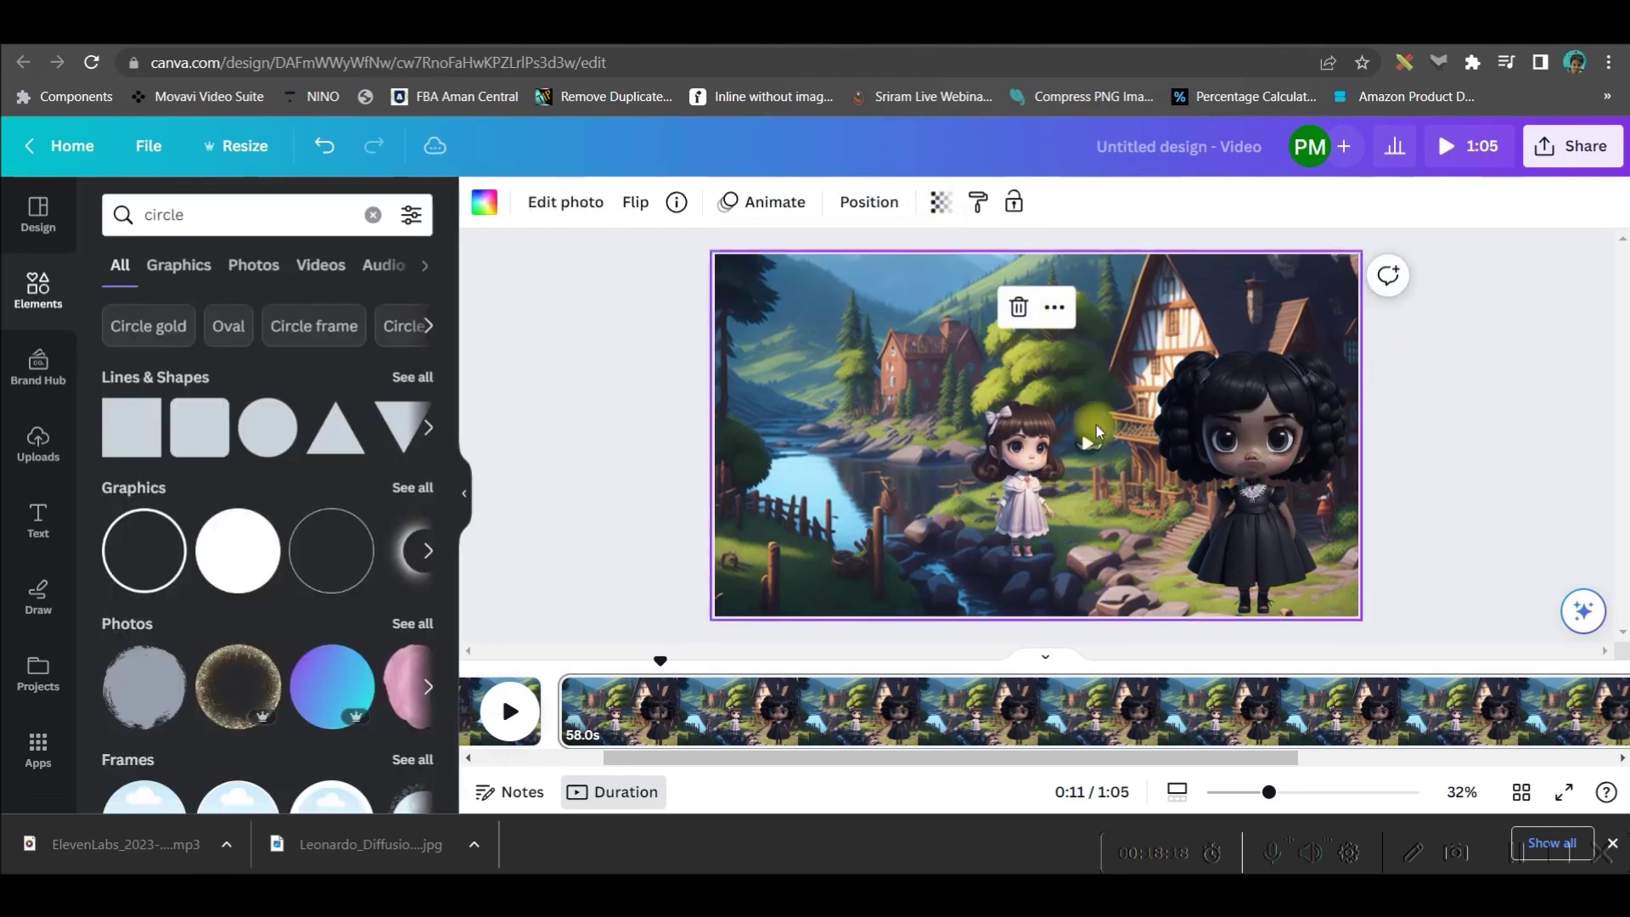
click(1251, 468)
key(Delete)
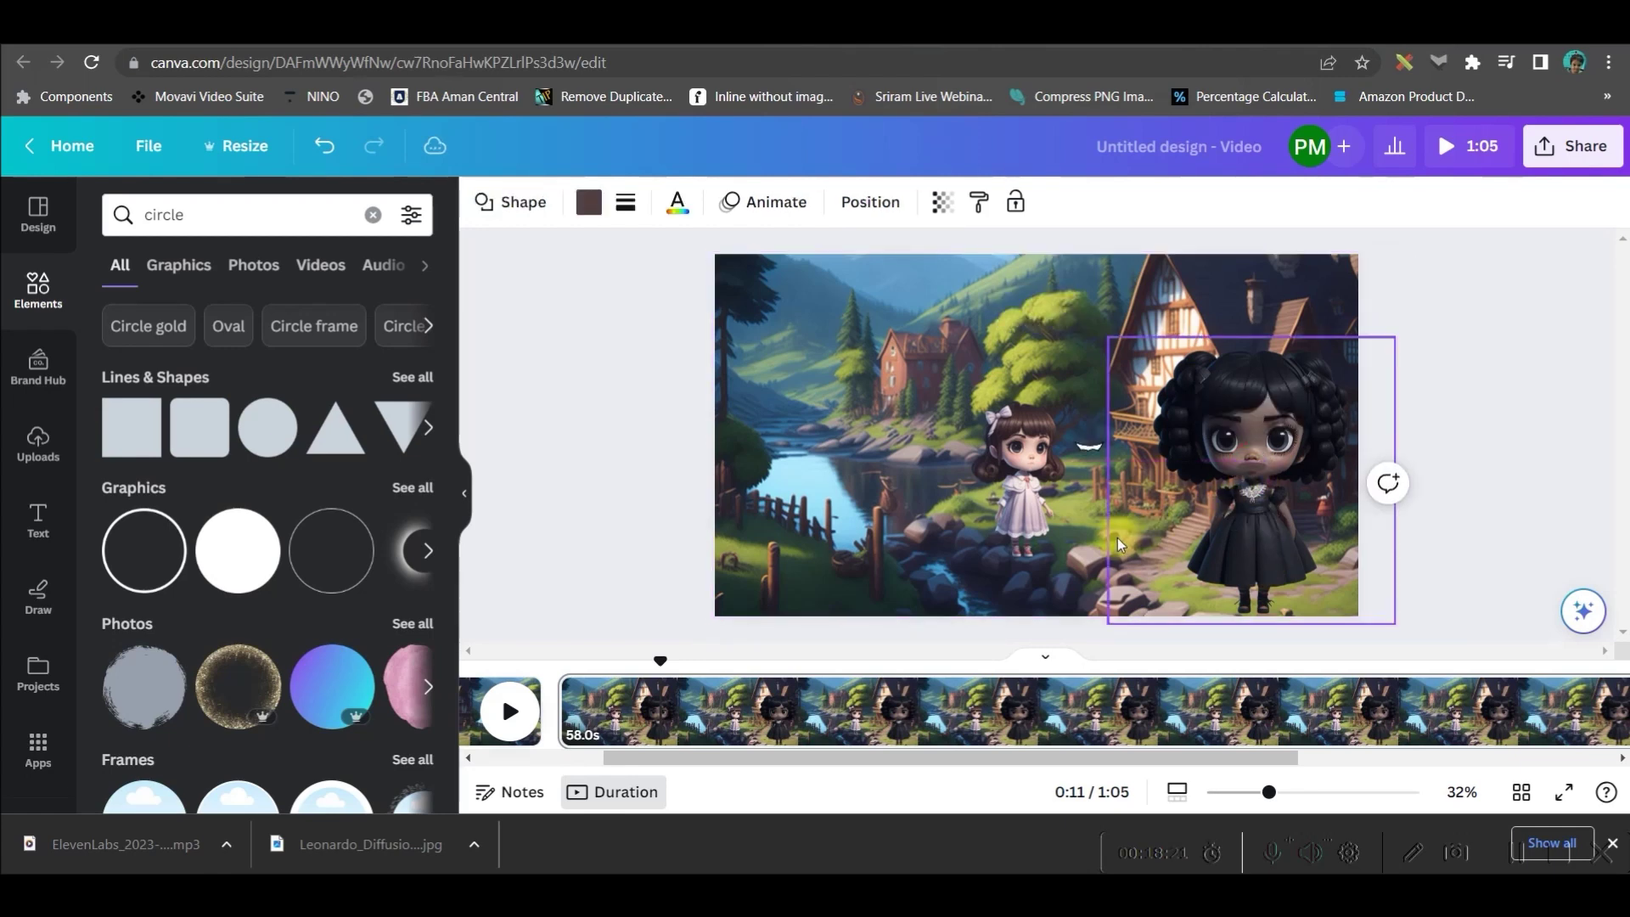
key(ctrl+z)
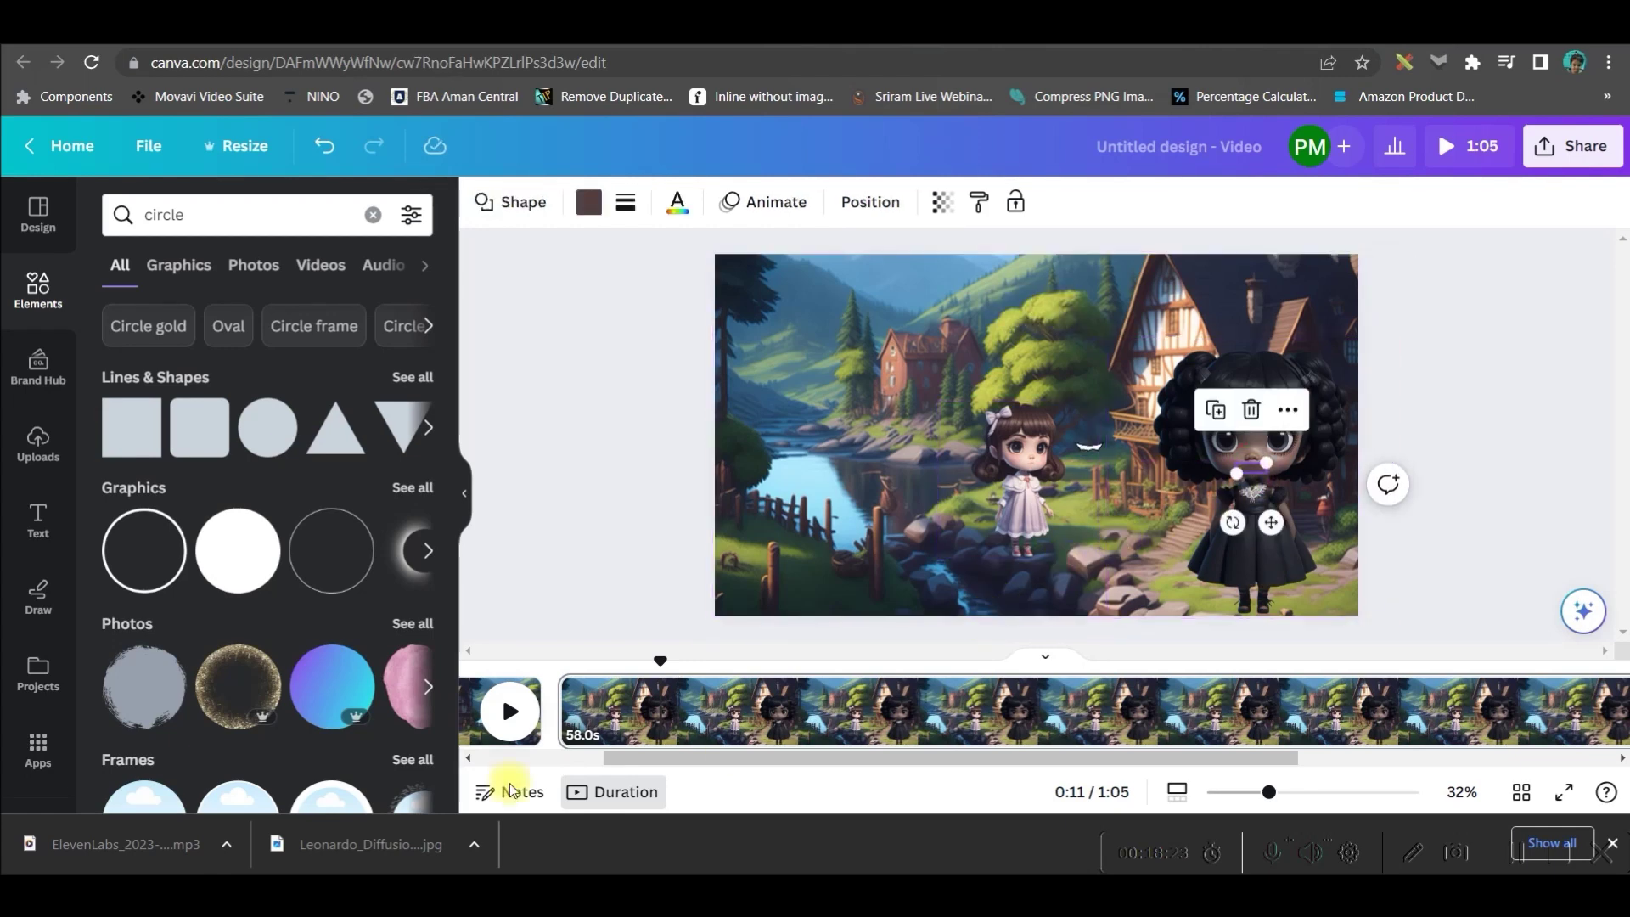
Step: Lighten the mouth shape's colour to #7B6061 with the custom colour picker
click(585, 202)
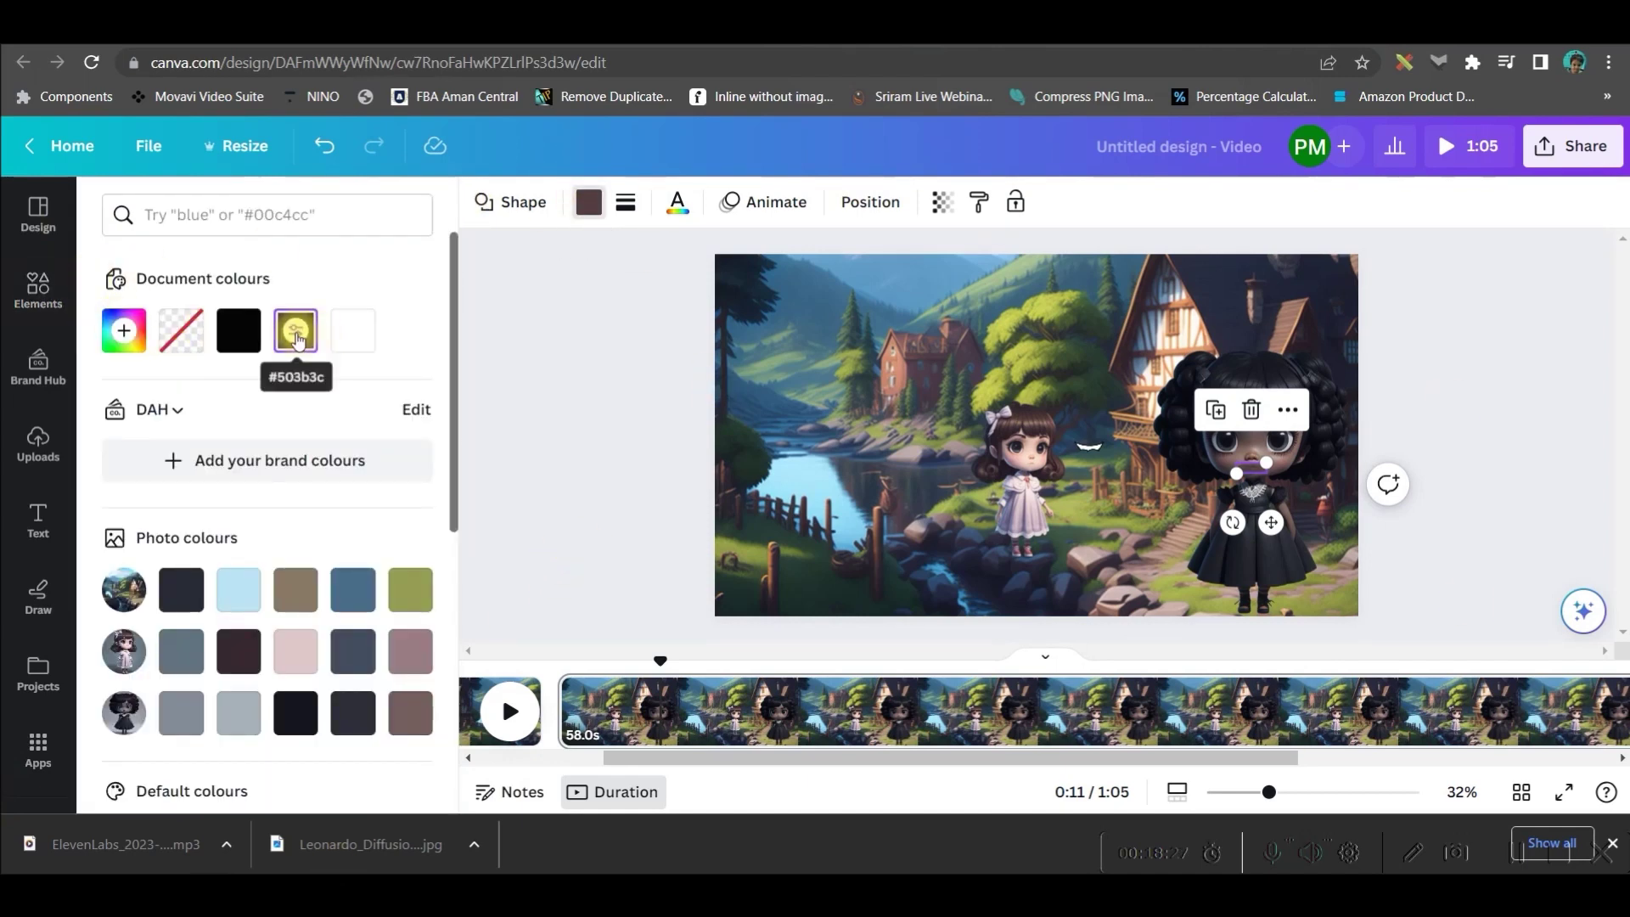
click(127, 337)
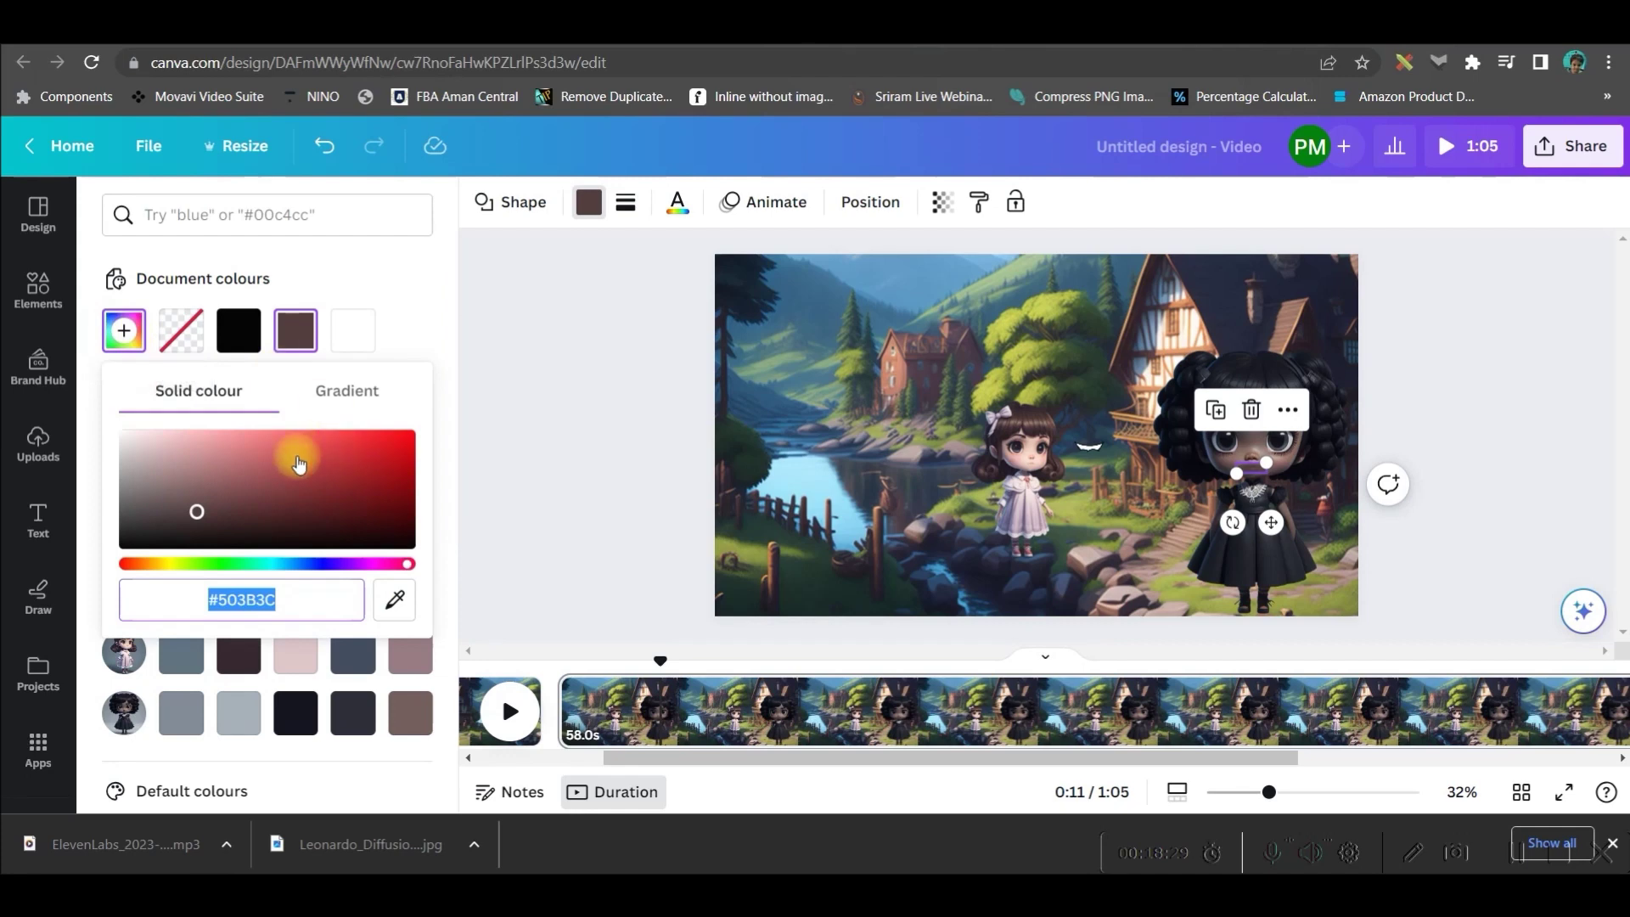
drag(196, 520, 187, 493)
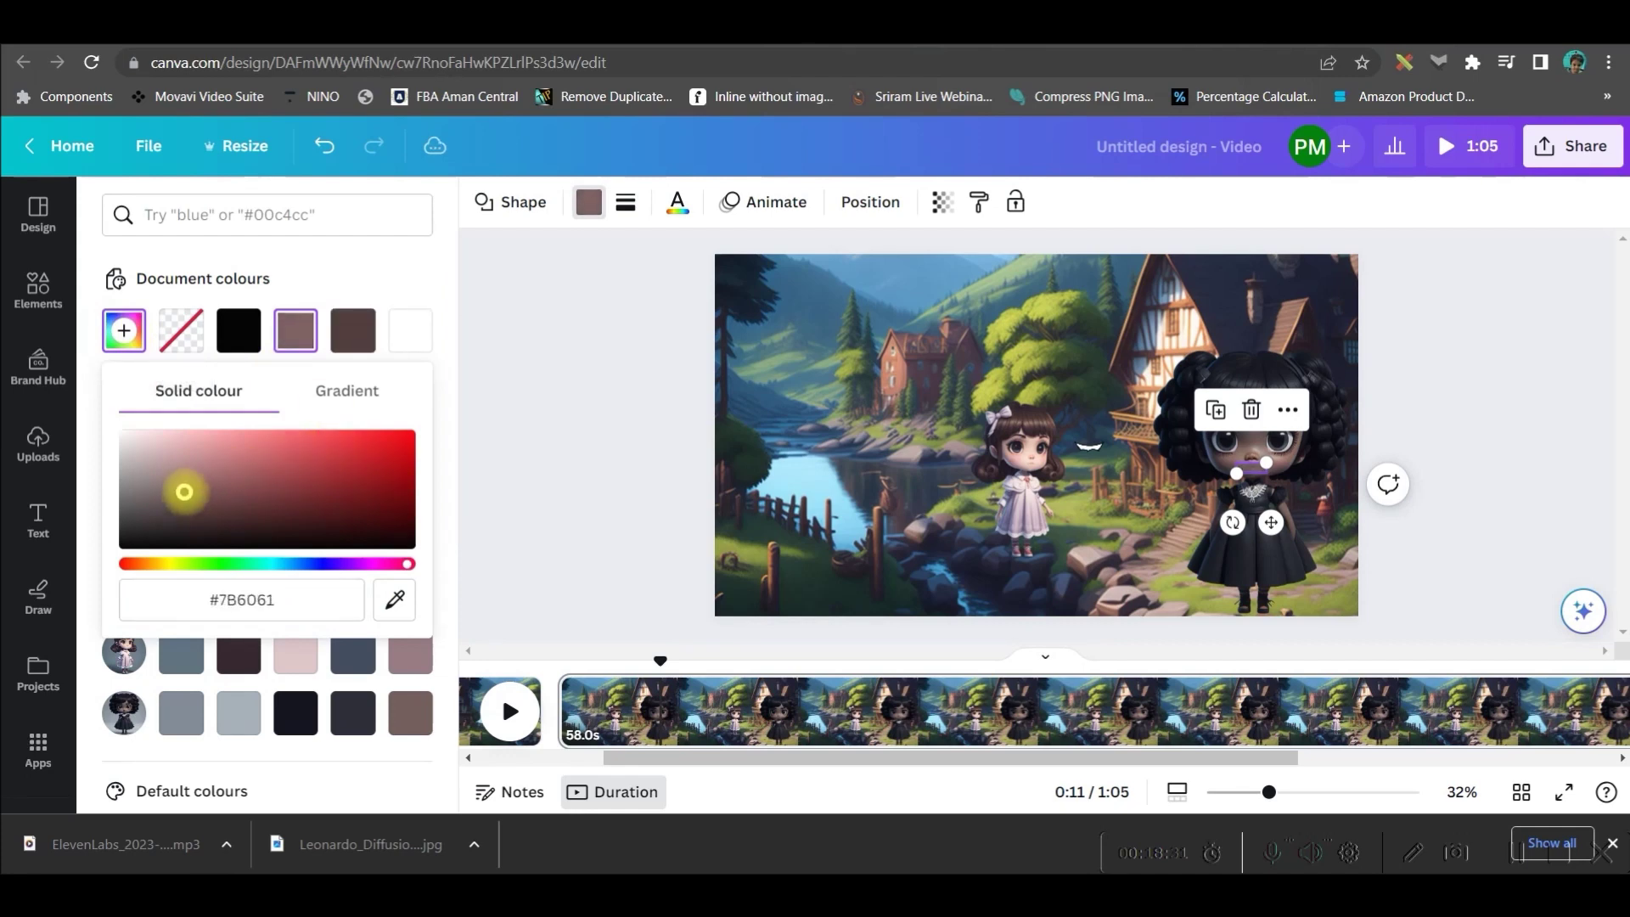
click(1083, 459)
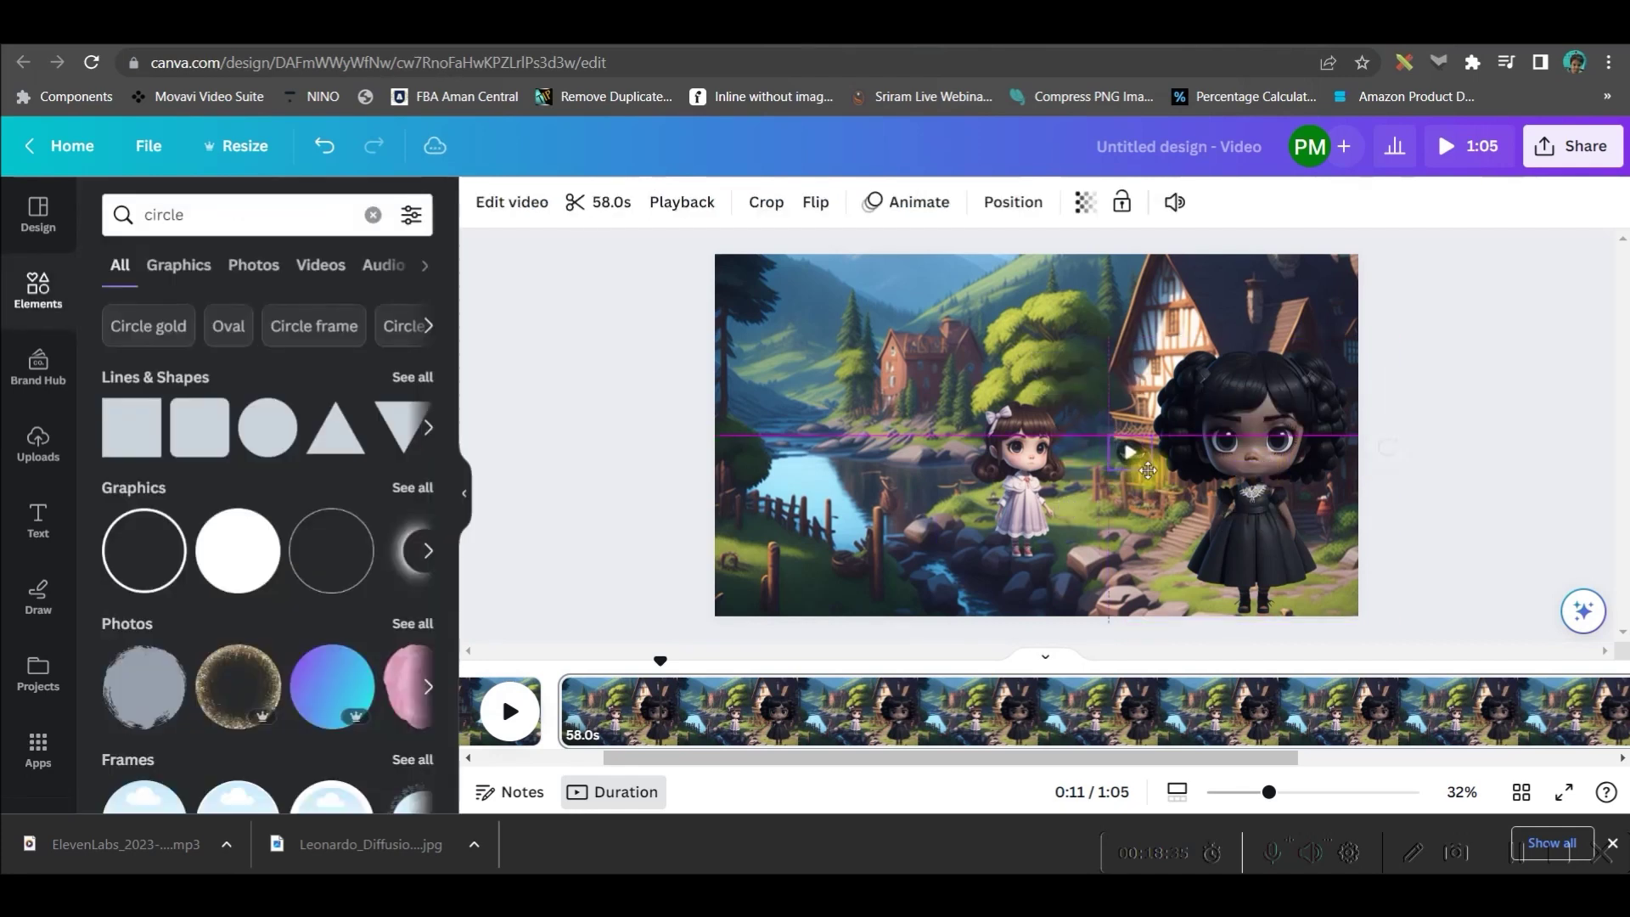
Step: Slightly resize the mouth shape, then split the page at the playhead
click(1248, 481)
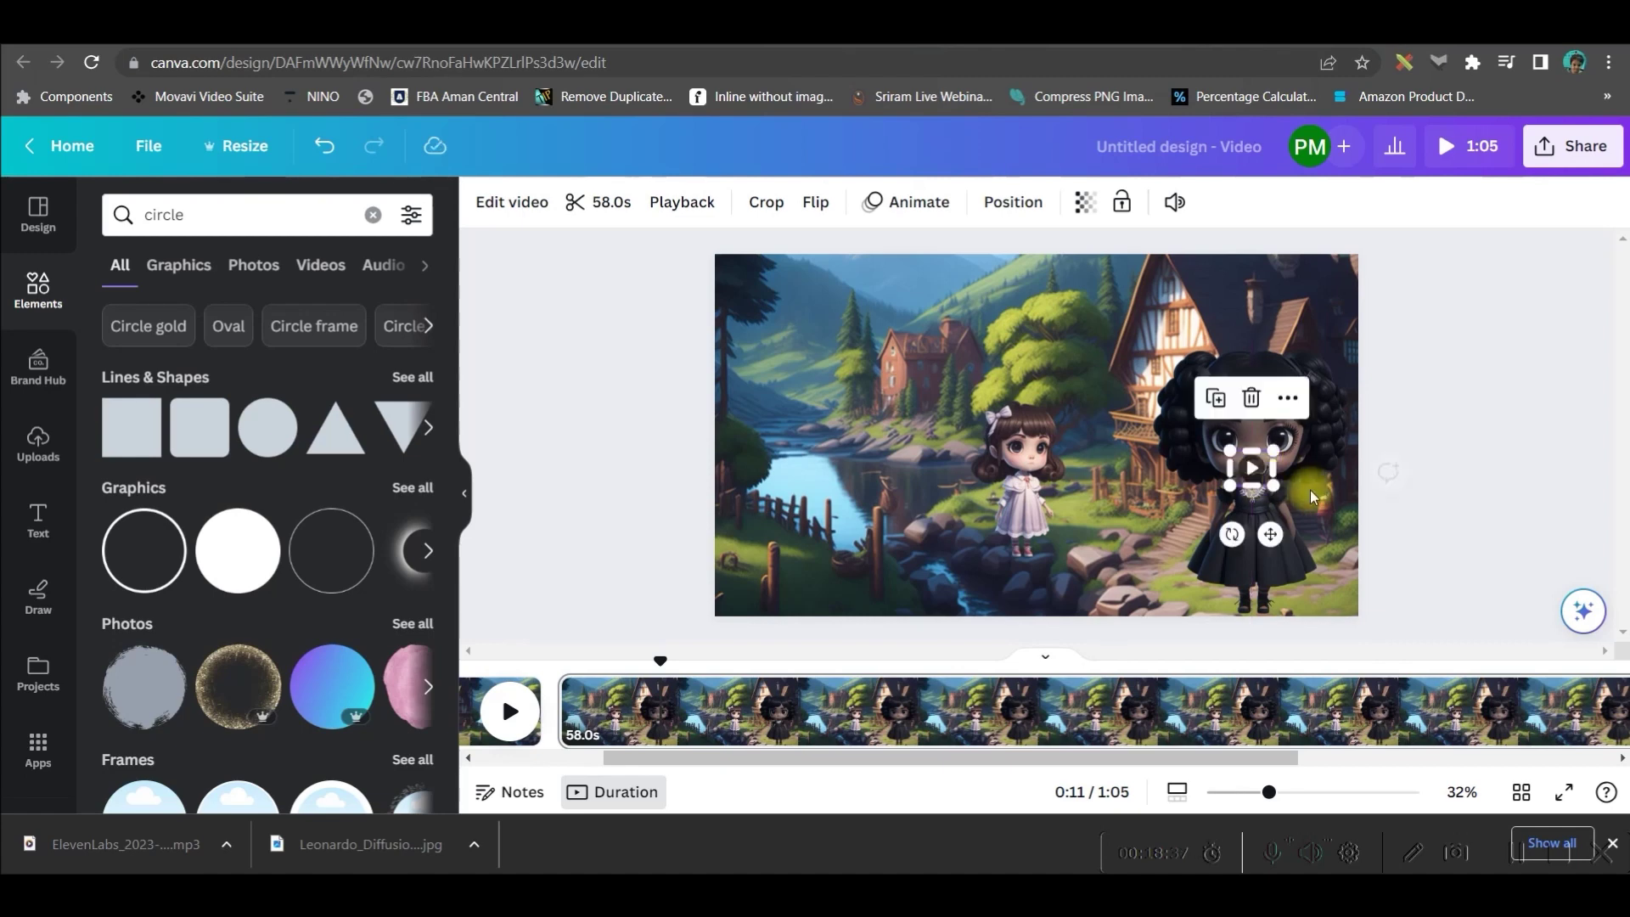
drag(1269, 477, 1271, 481)
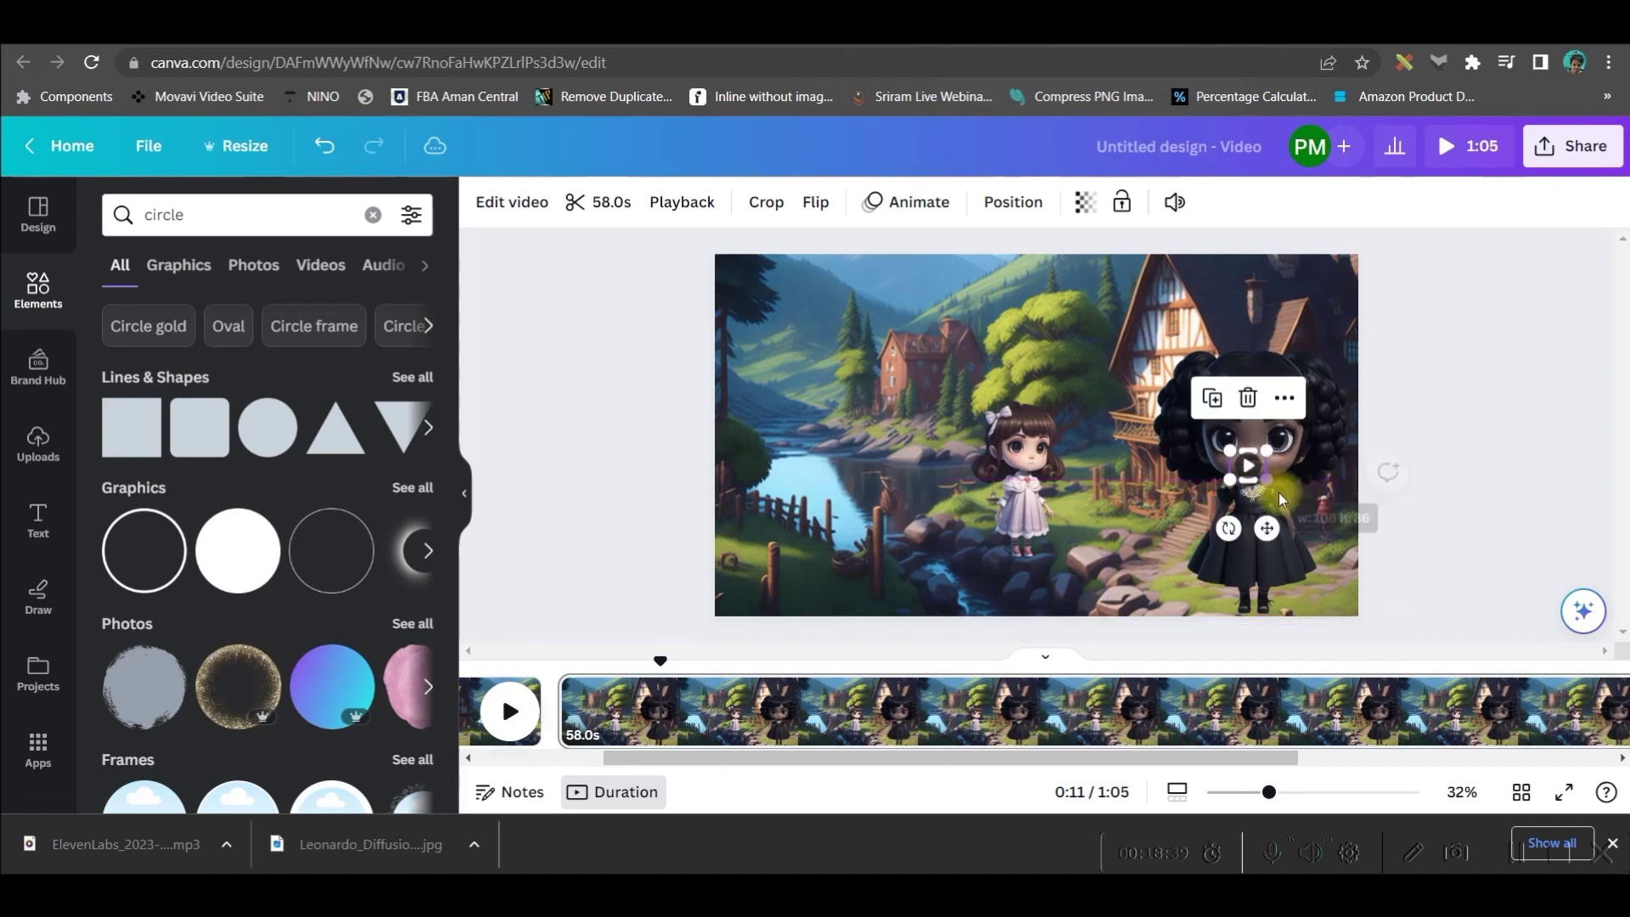
right_click(1077, 433)
click(1032, 624)
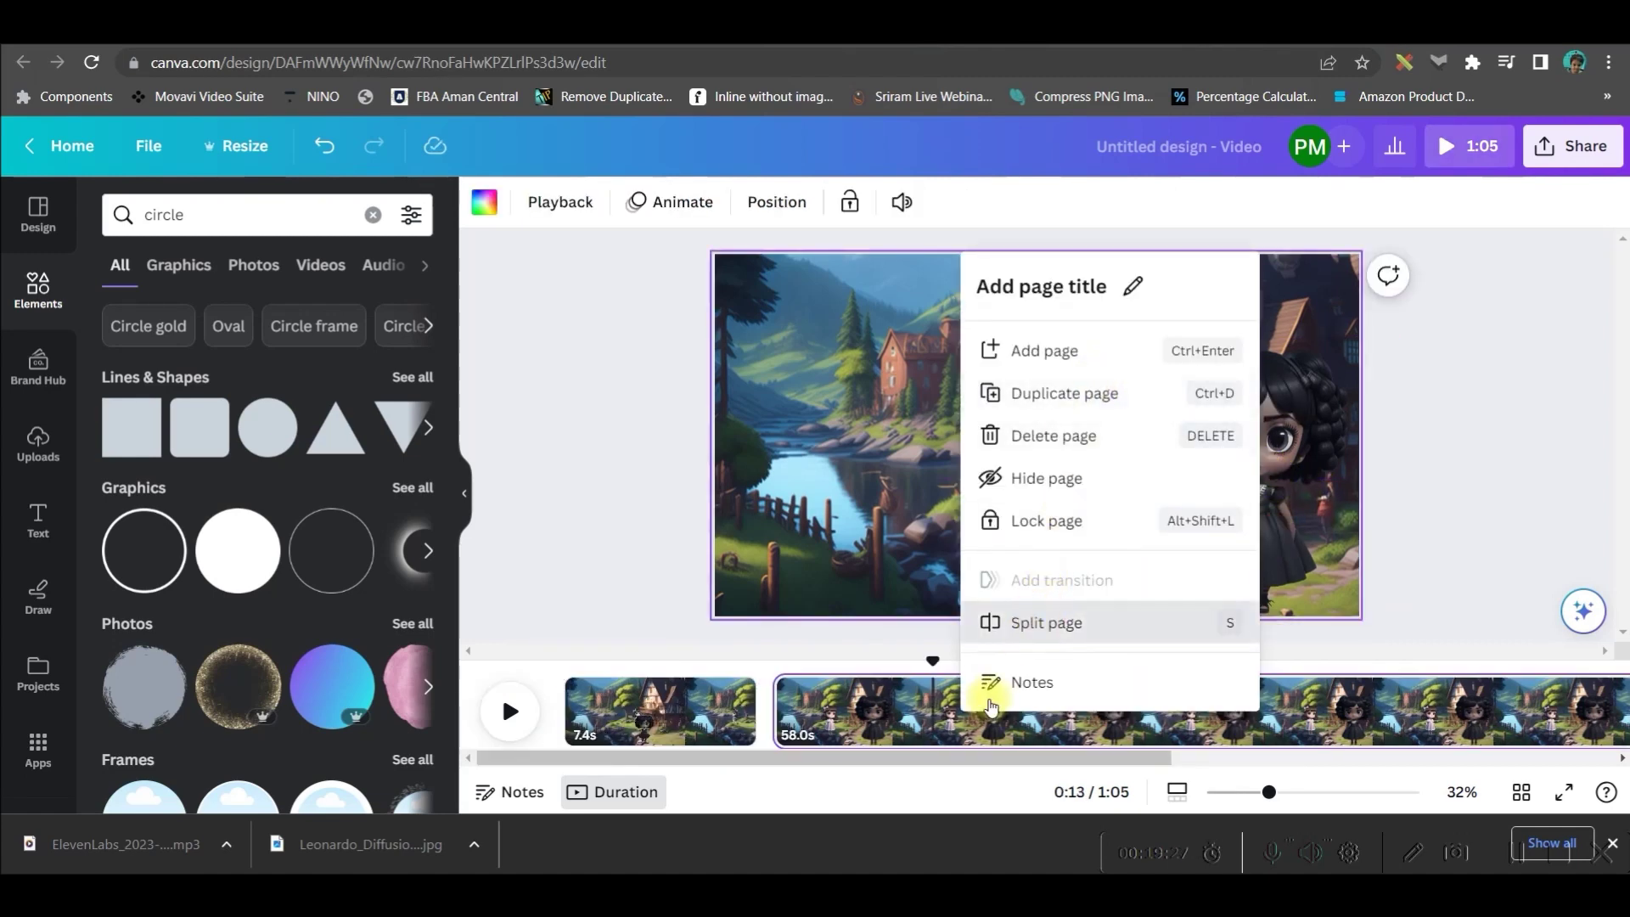
Step: Give the bow-dress girl in the third scene a custom rightward path, Smooth style, higher speed
click(953, 716)
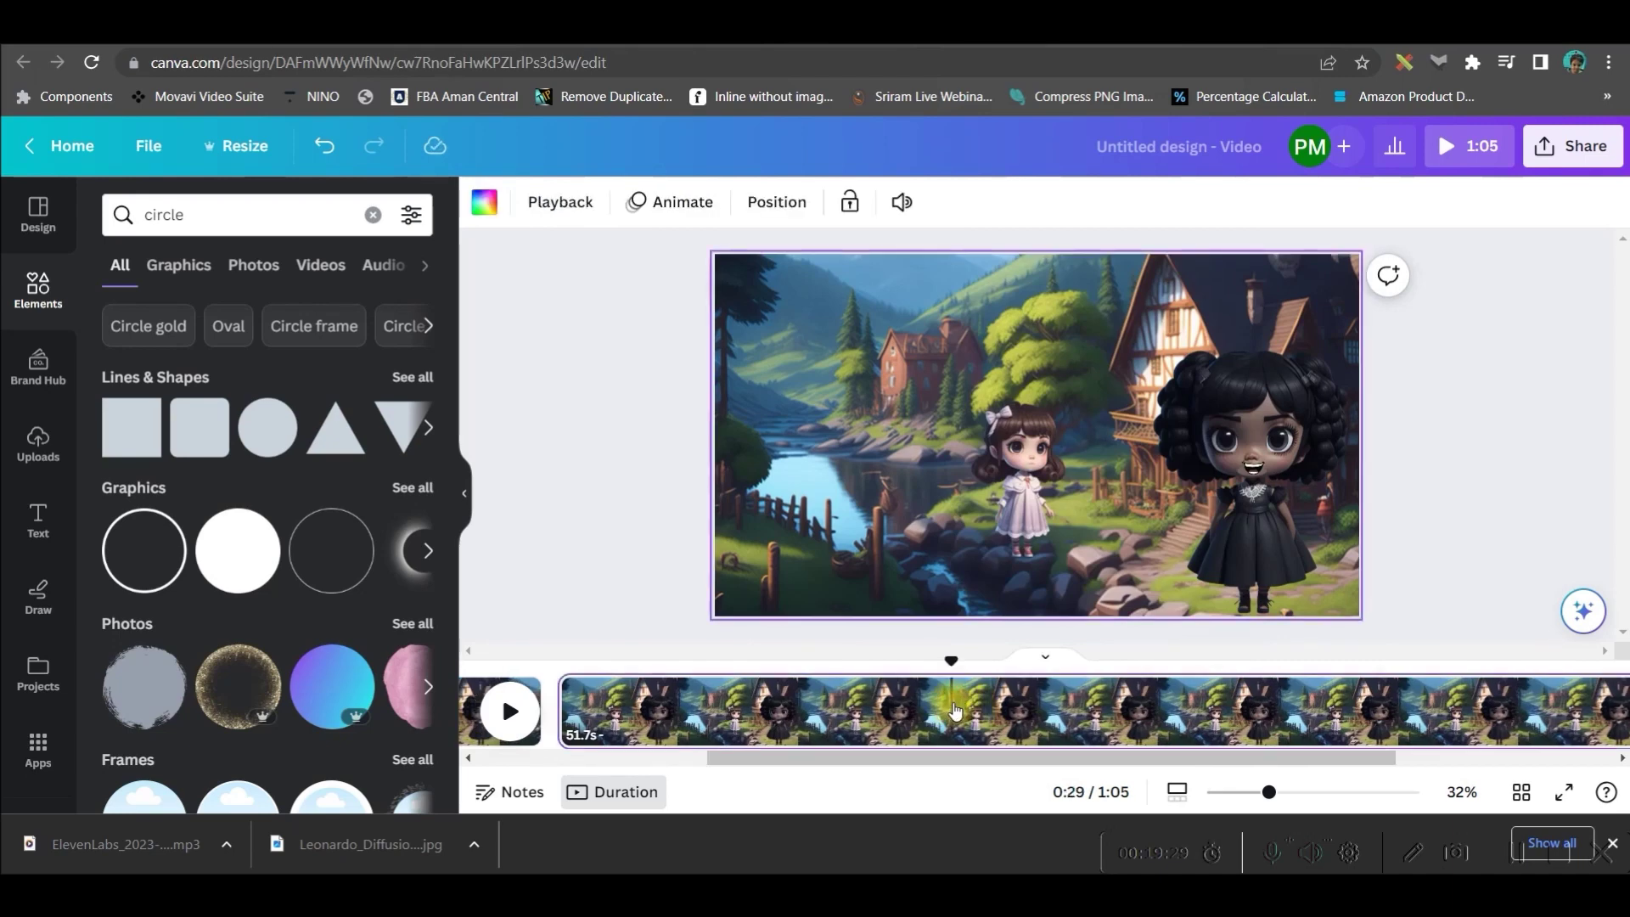
click(1031, 463)
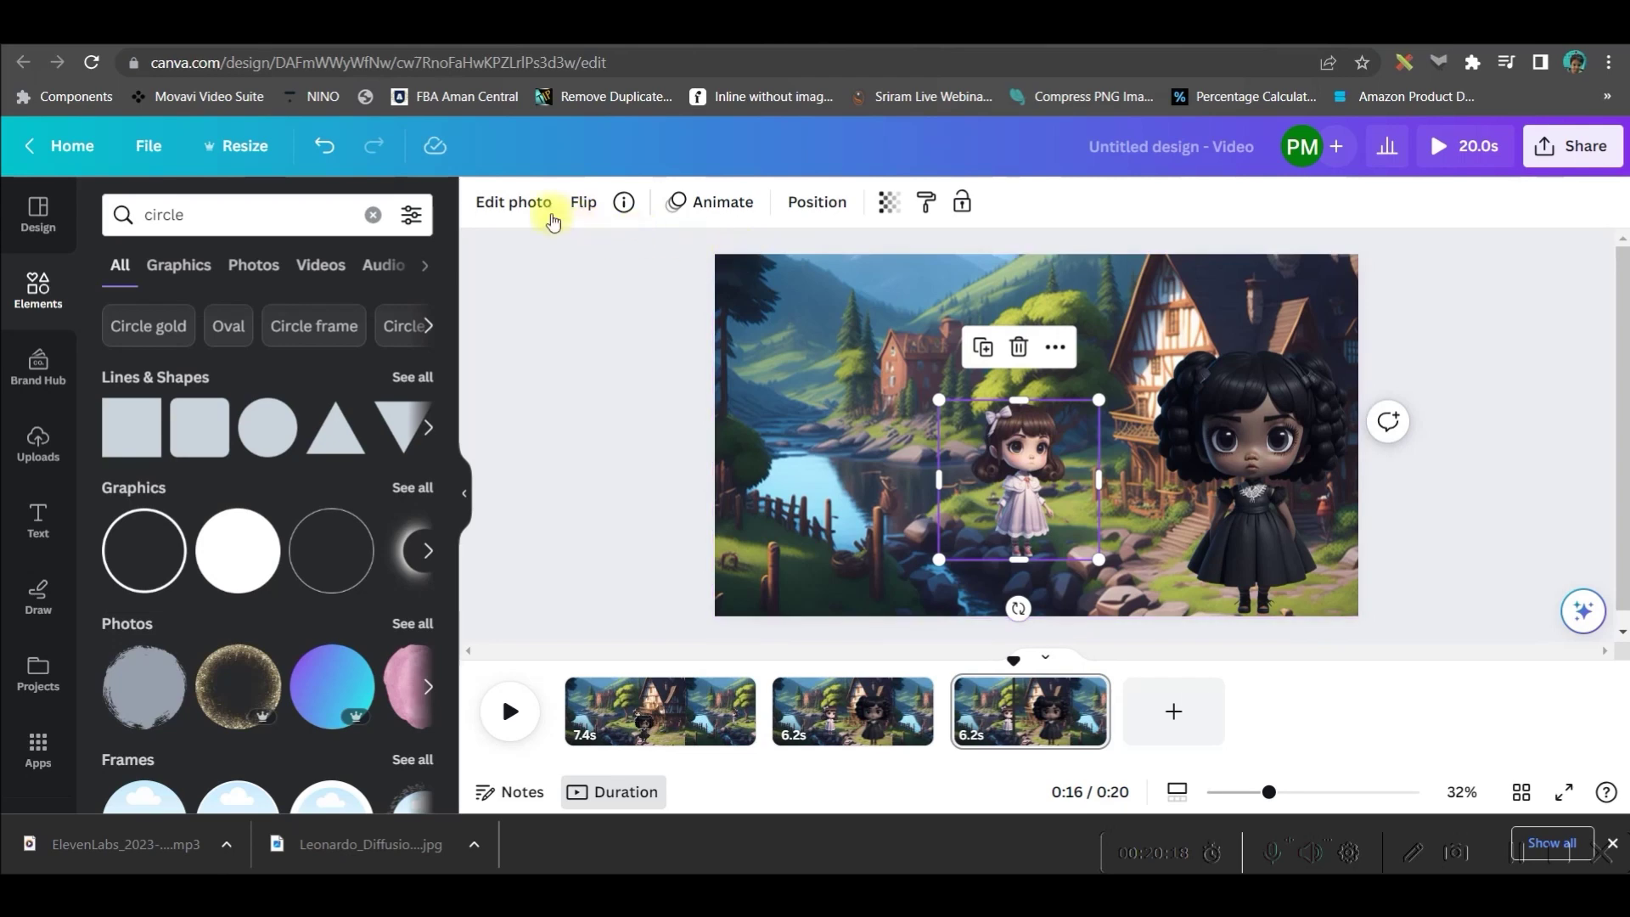
click(696, 204)
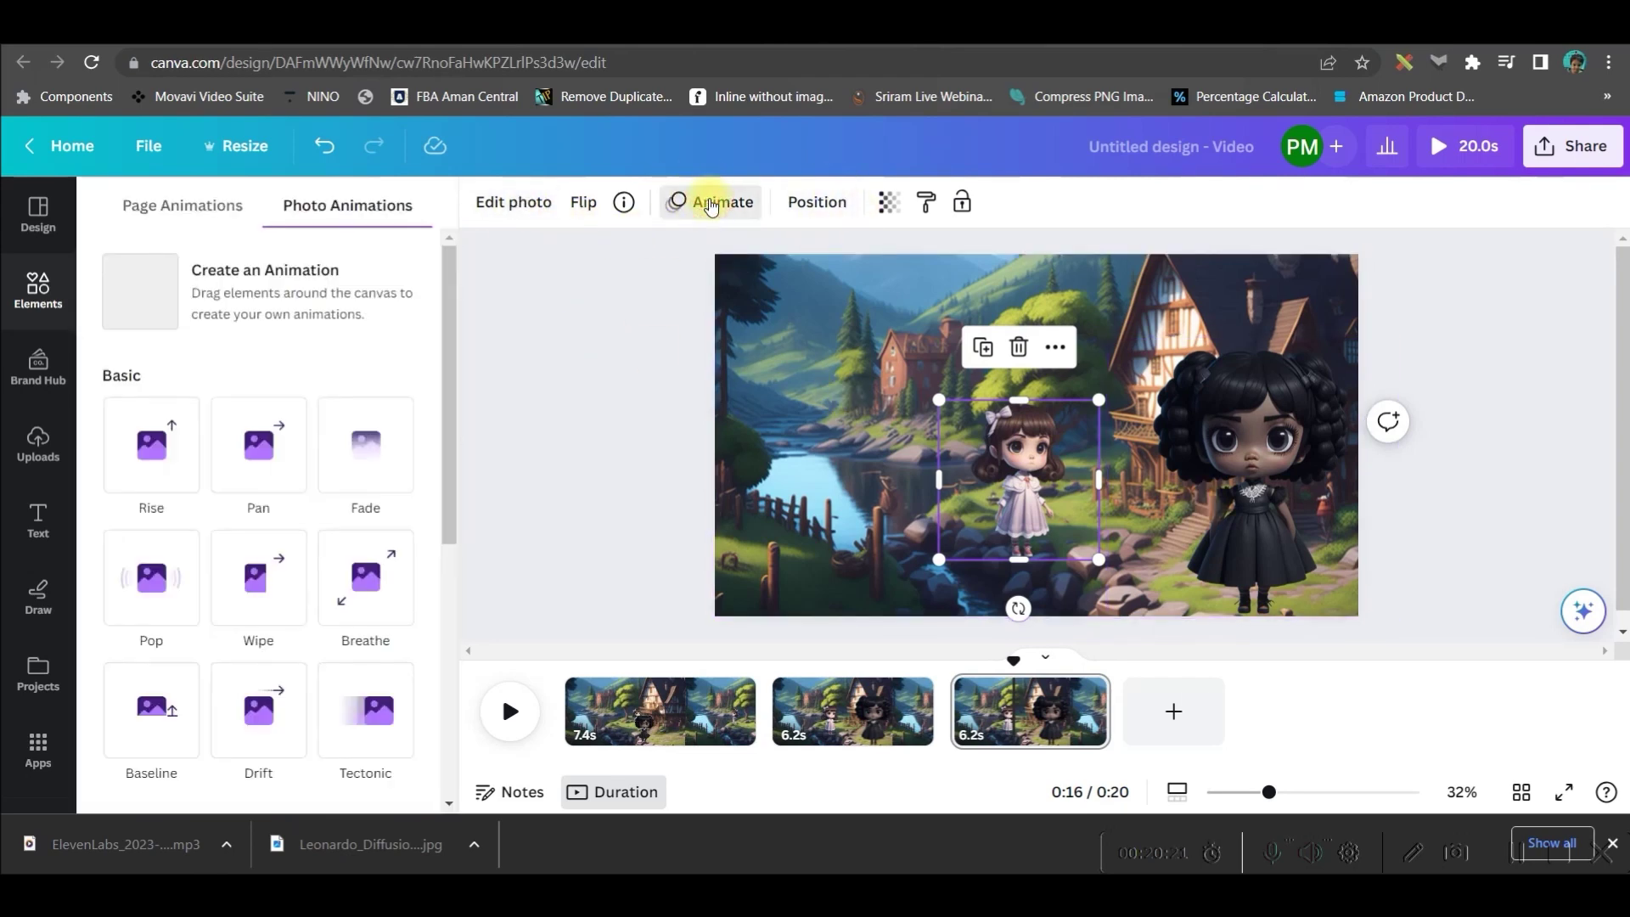
click(229, 294)
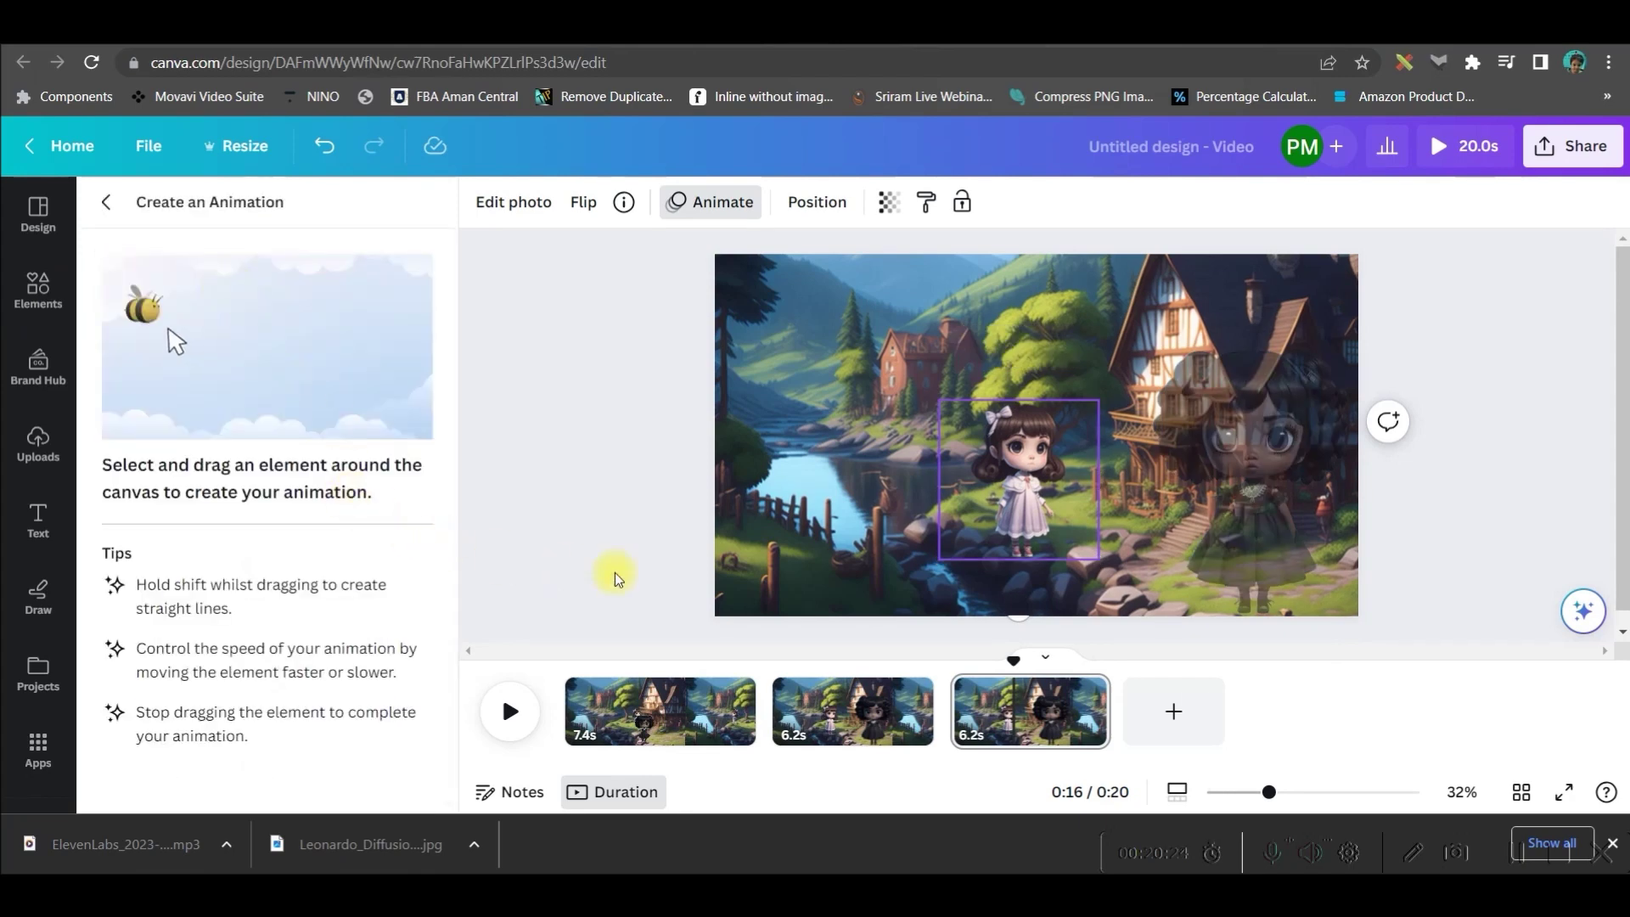
mouse_move(1019, 496)
mouse_down()
mouse_move(1072, 493)
mouse_move(1121, 526)
mouse_move(1118, 546)
mouse_move(1166, 548)
mouse_up()
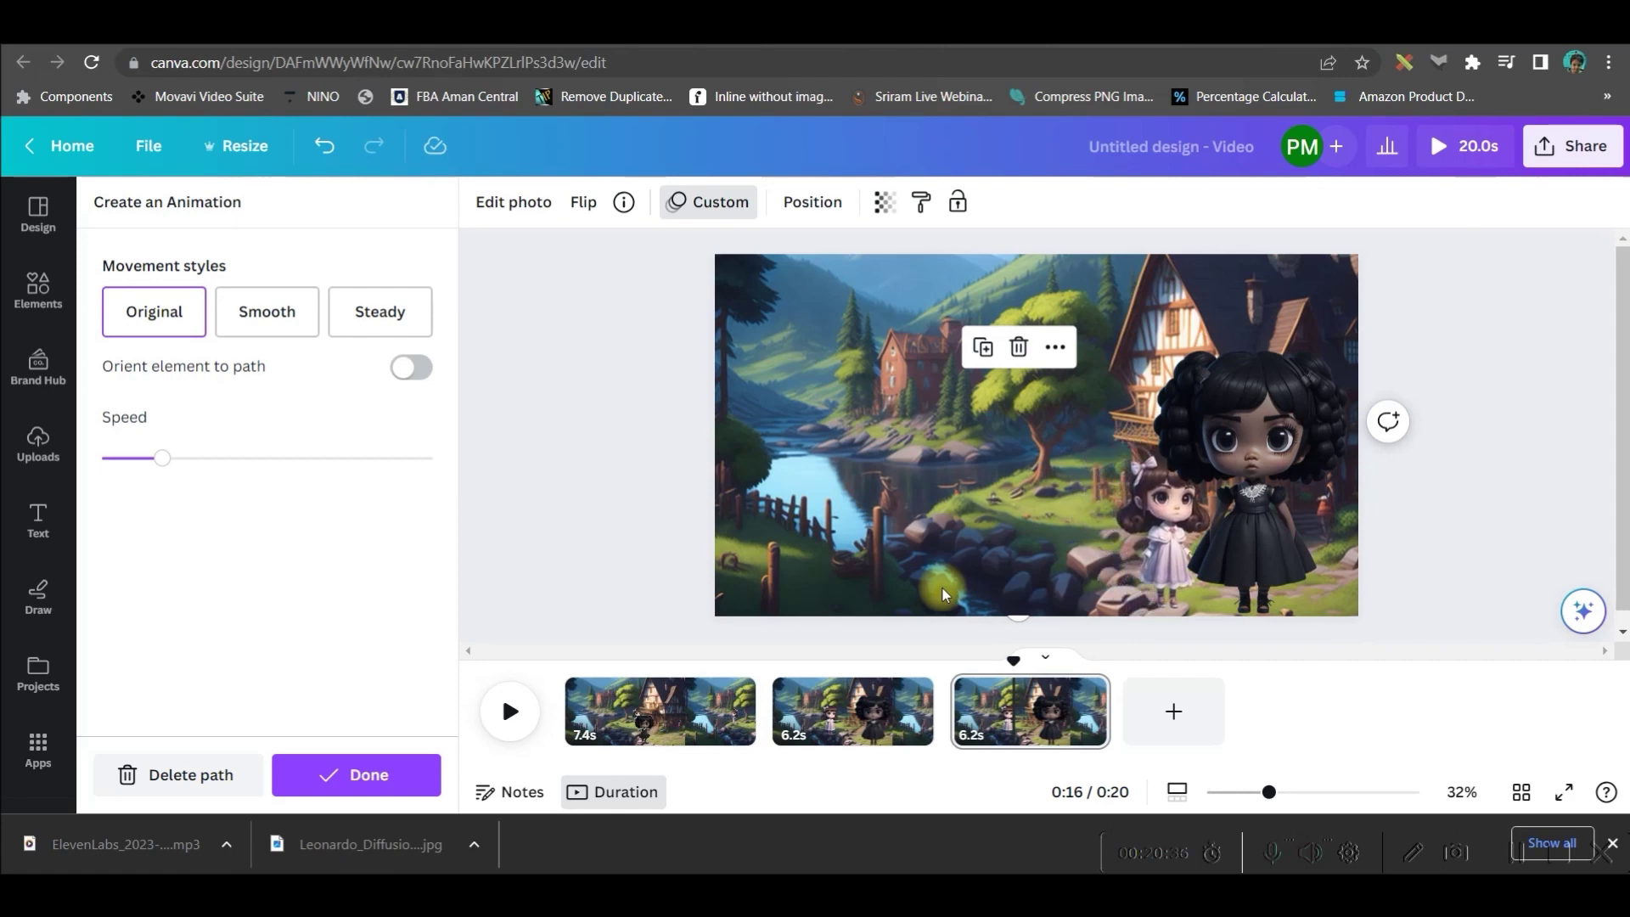
click(268, 311)
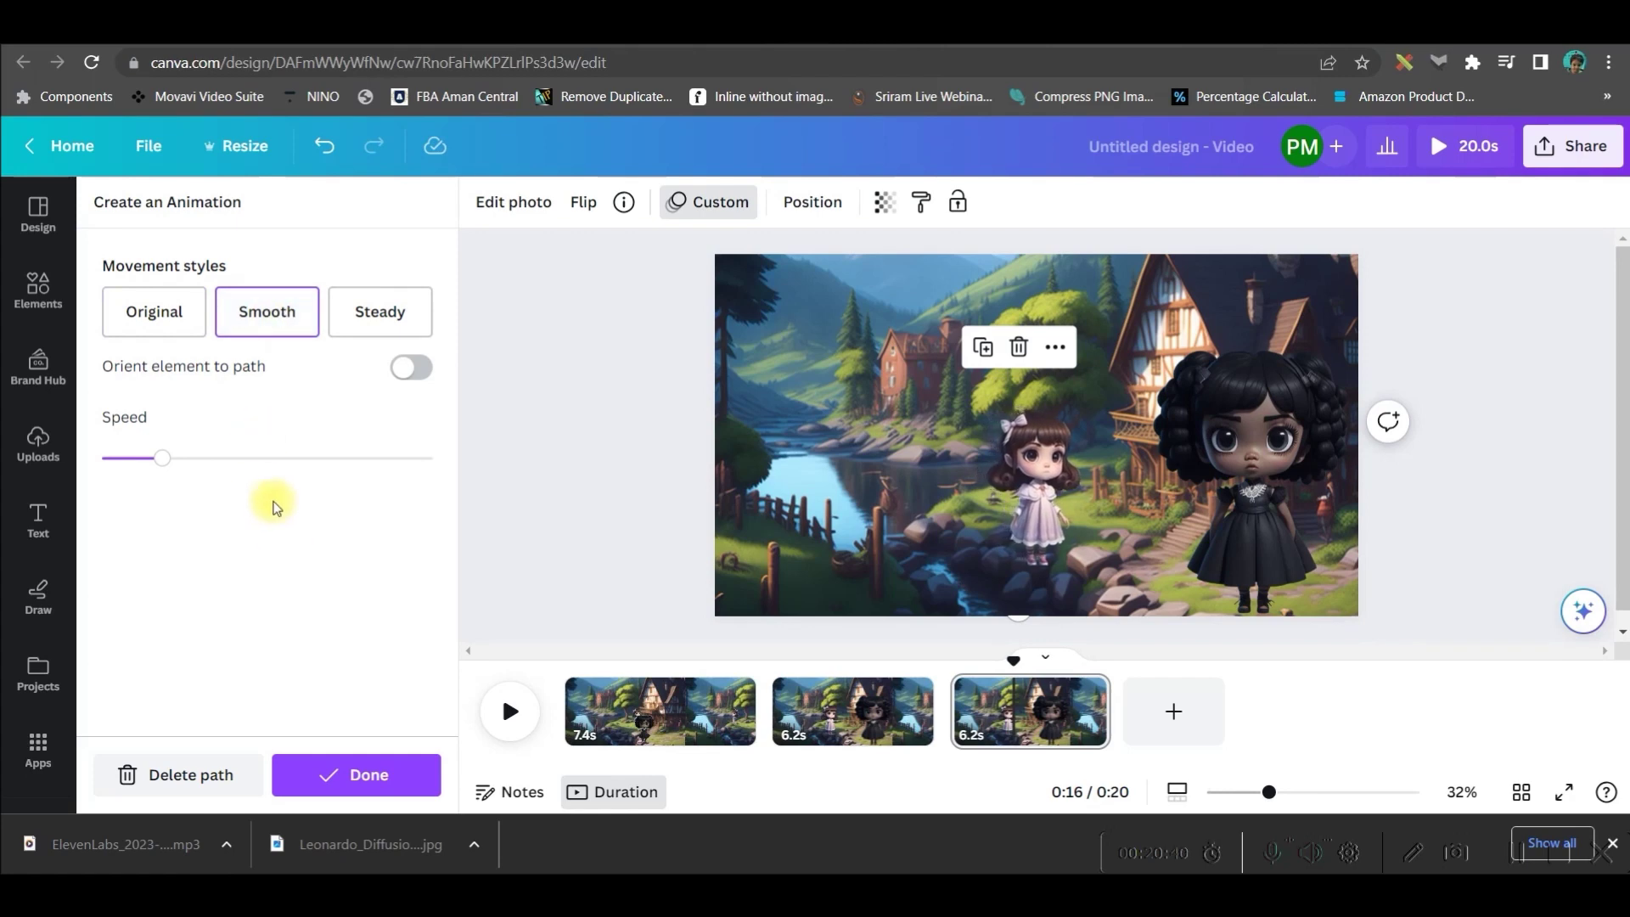
drag(163, 459, 261, 459)
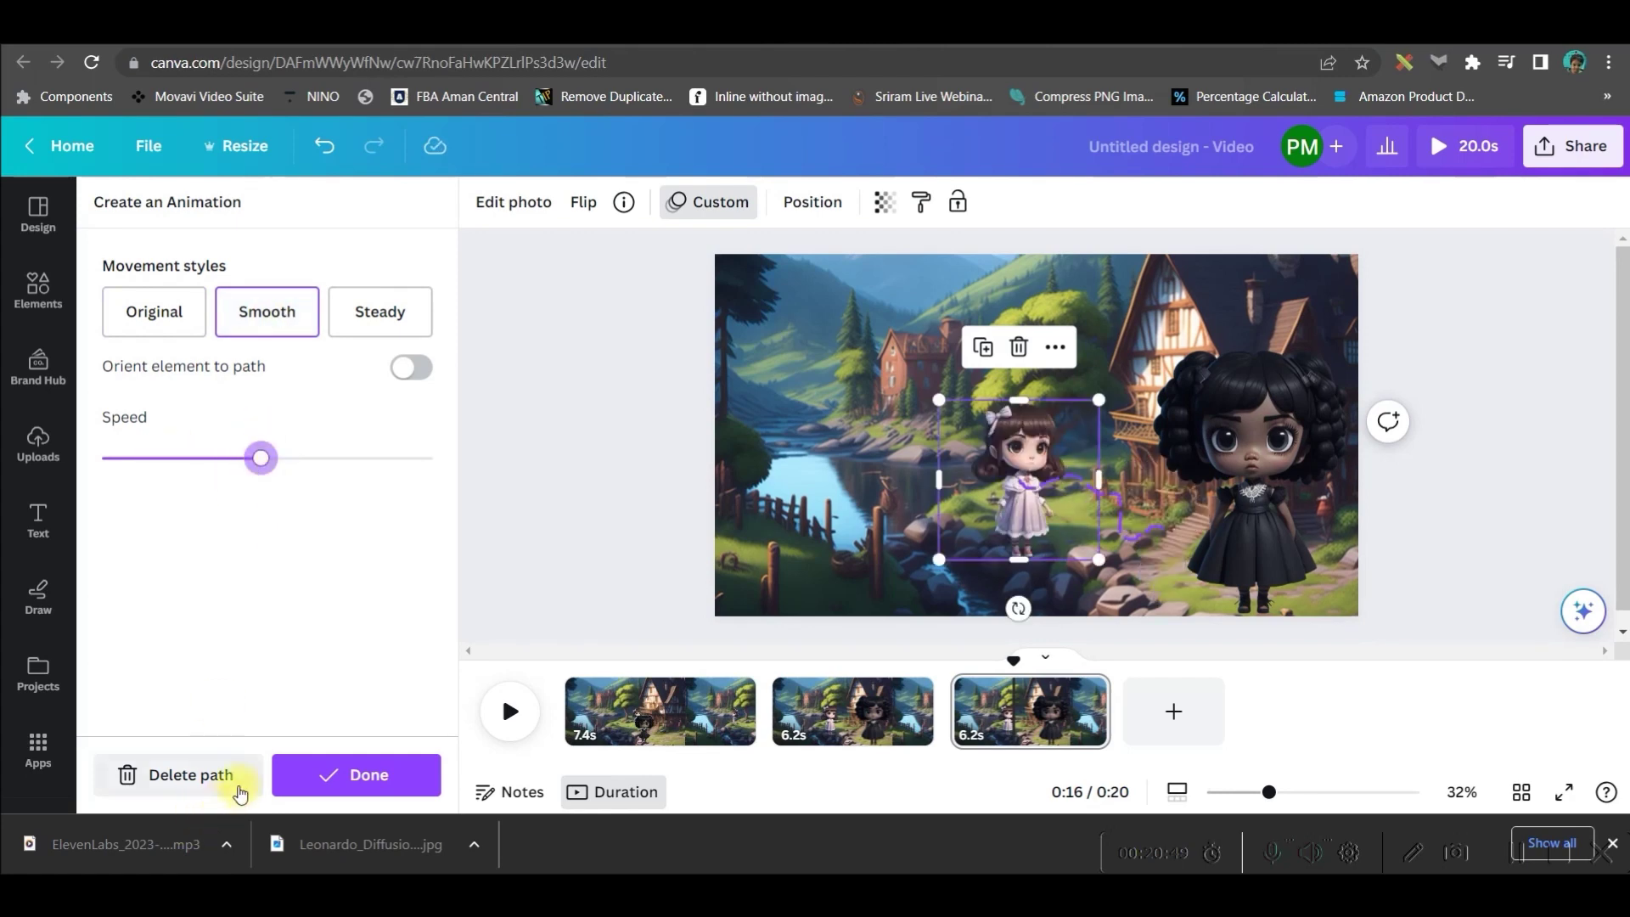
click(331, 775)
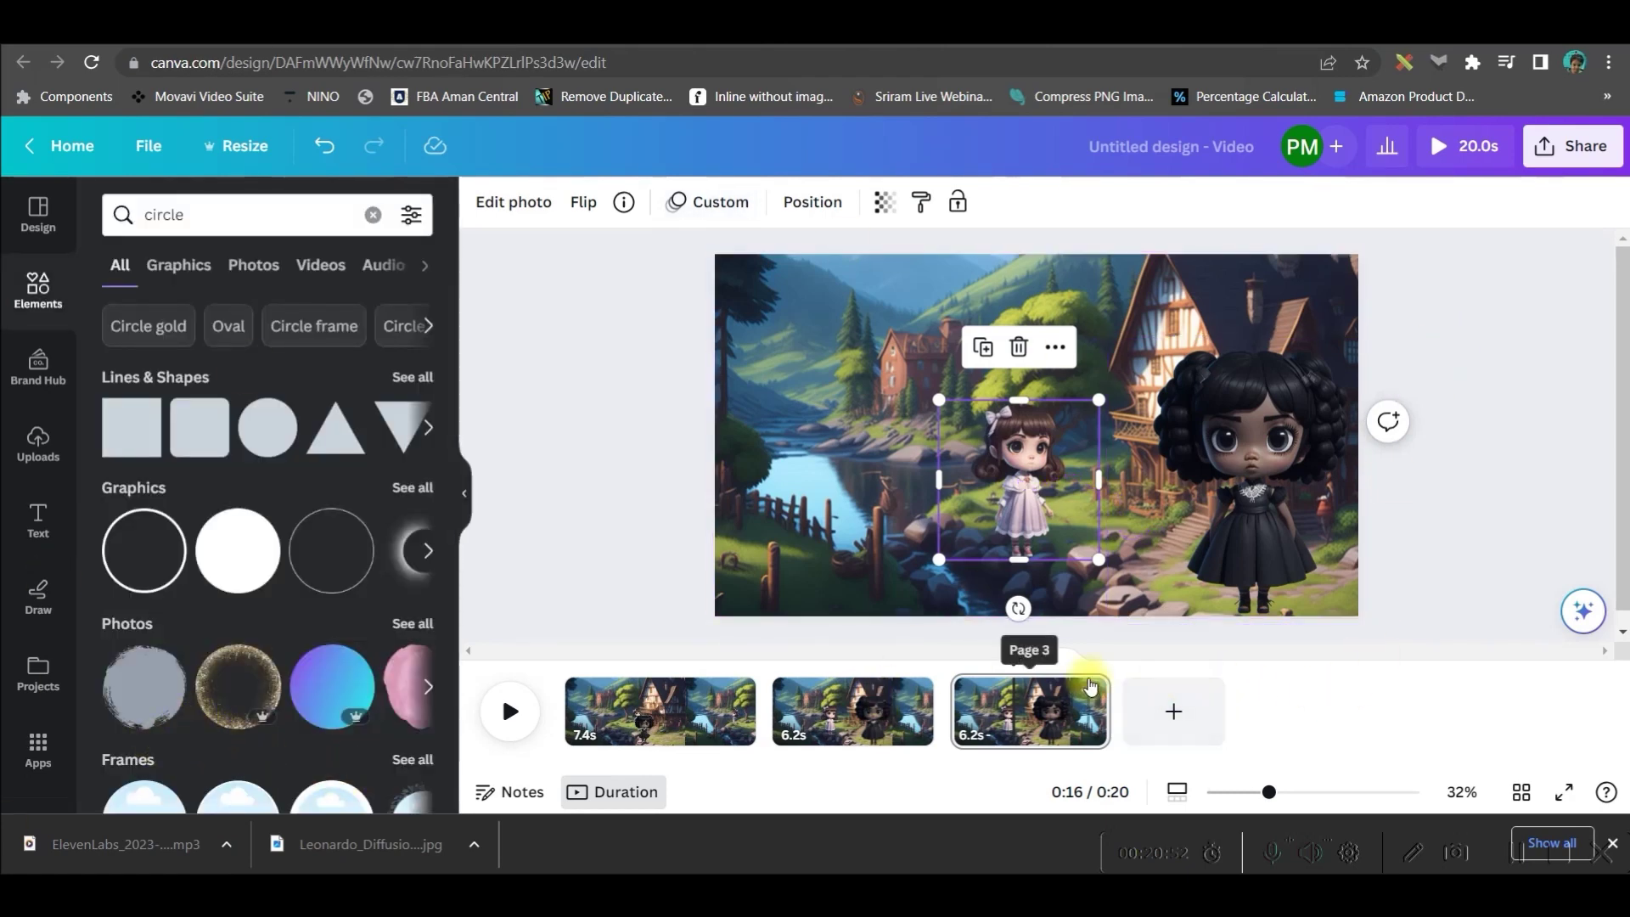
Step: Add DLG 1.mp3 from uploaded audio, aligned to the start of scene 2
drag(1022, 658, 527, 645)
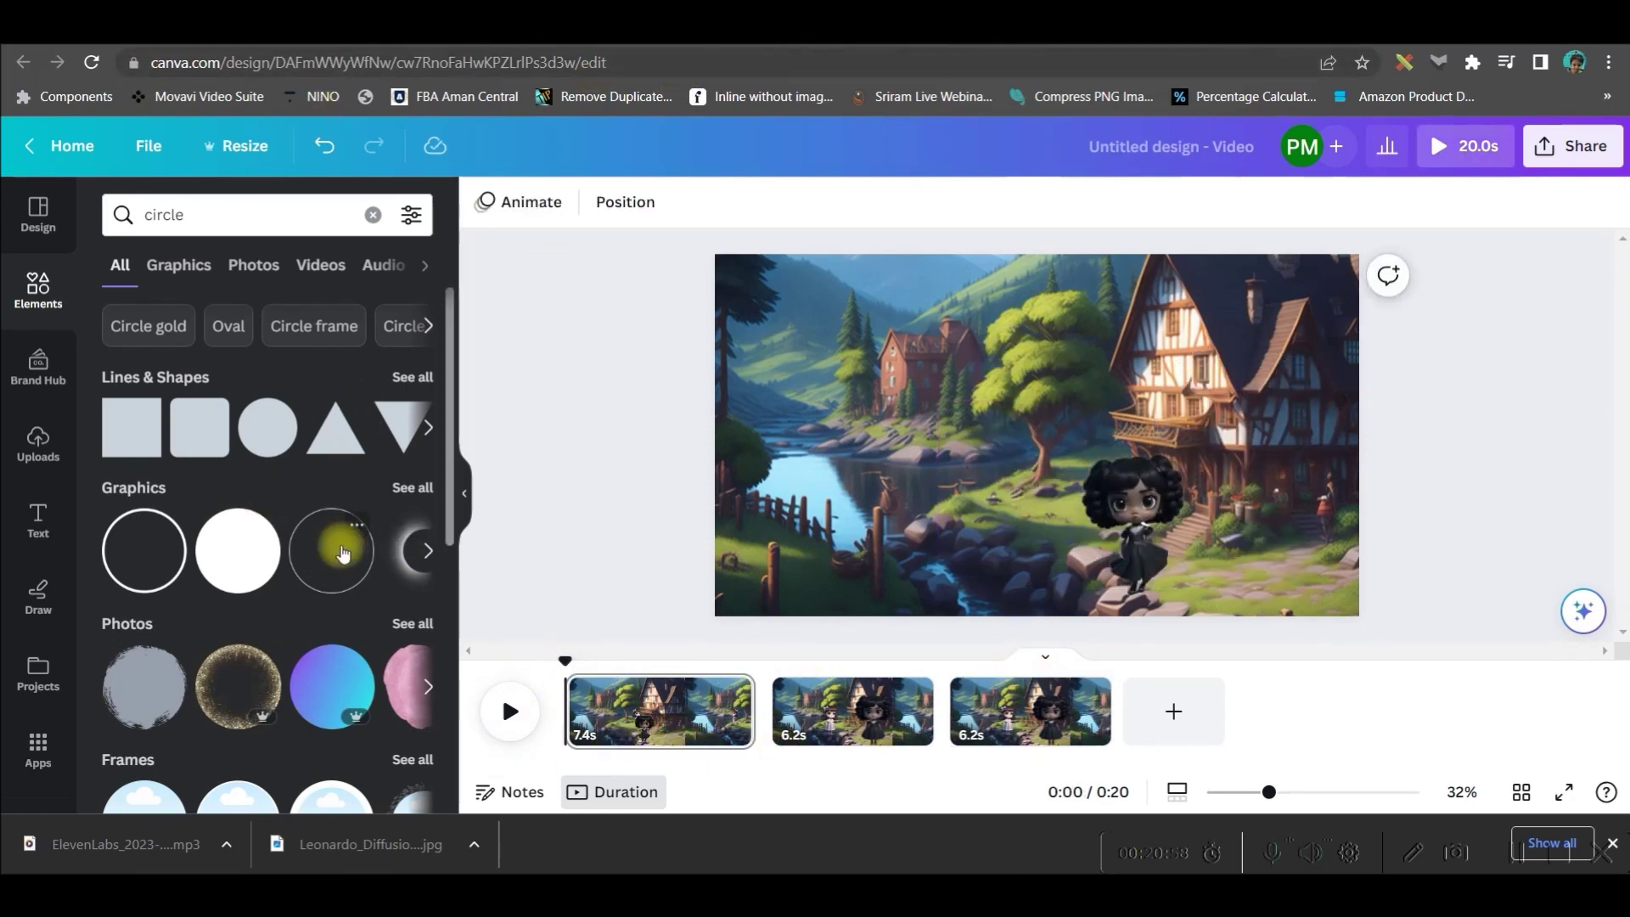
click(47, 459)
click(386, 374)
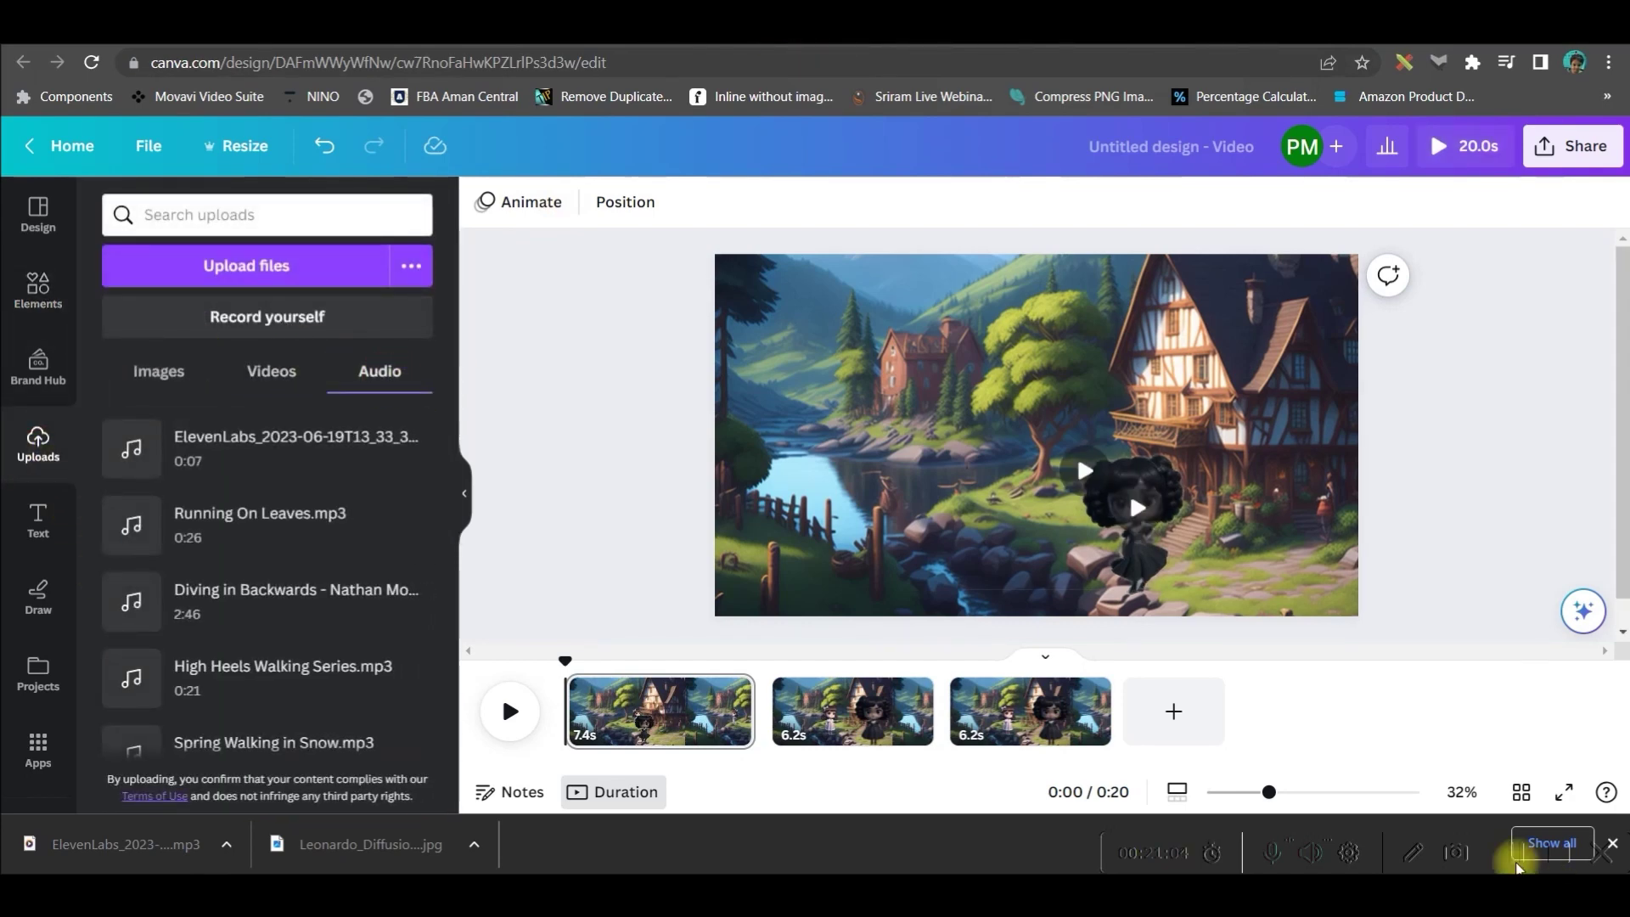
scroll(212, 637, down, 5)
drag(207, 623, 792, 729)
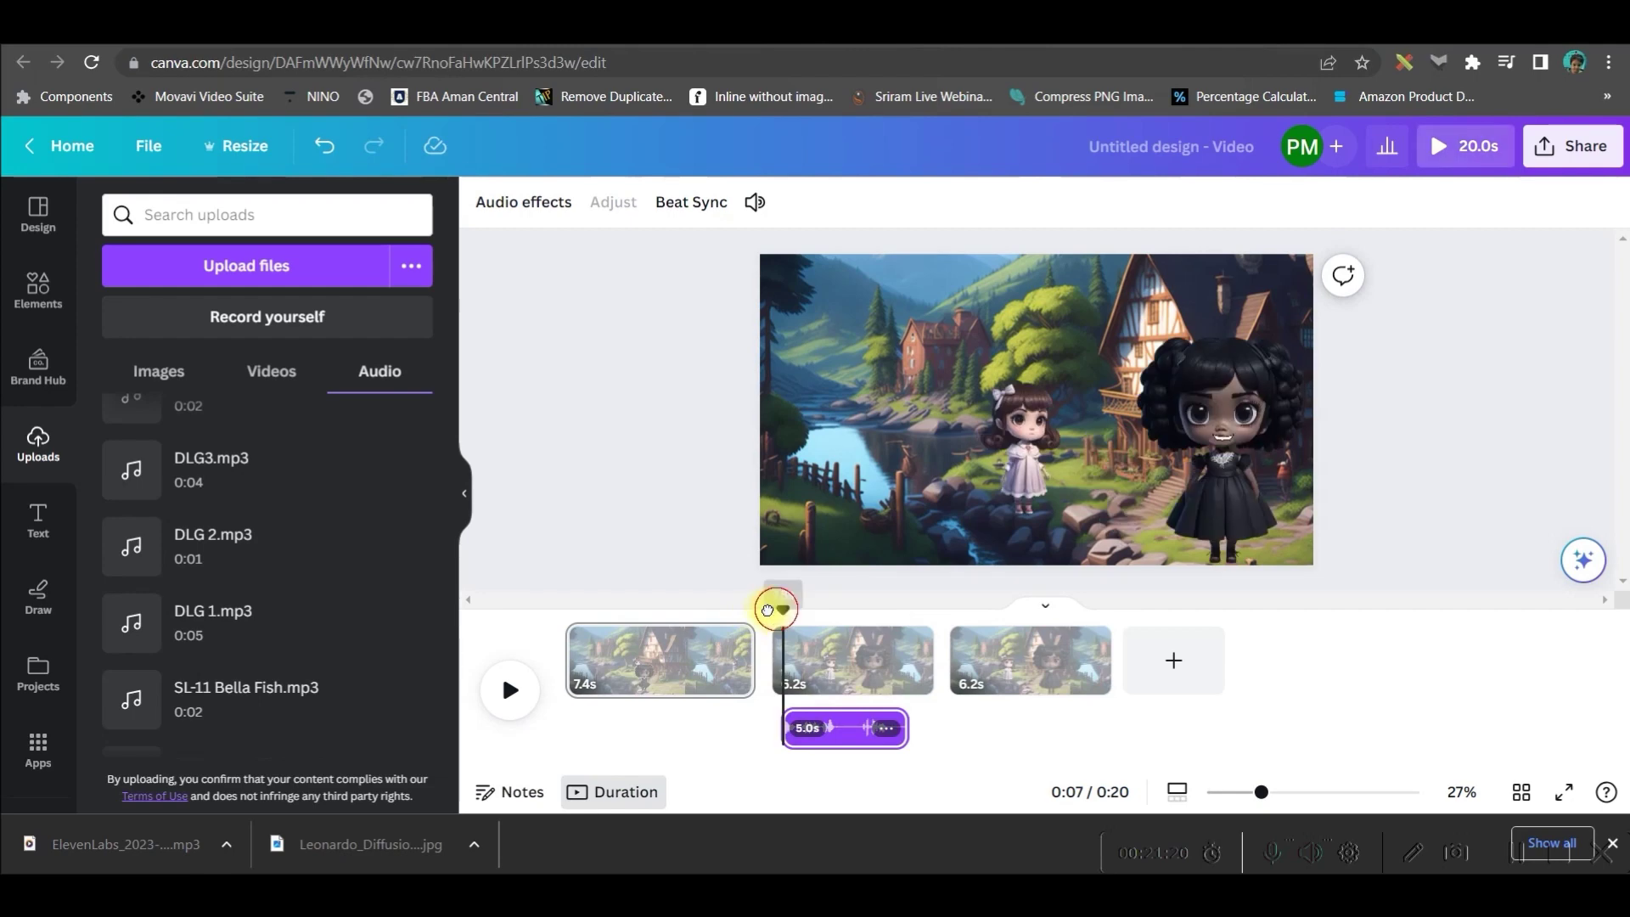
drag(830, 728, 829, 728)
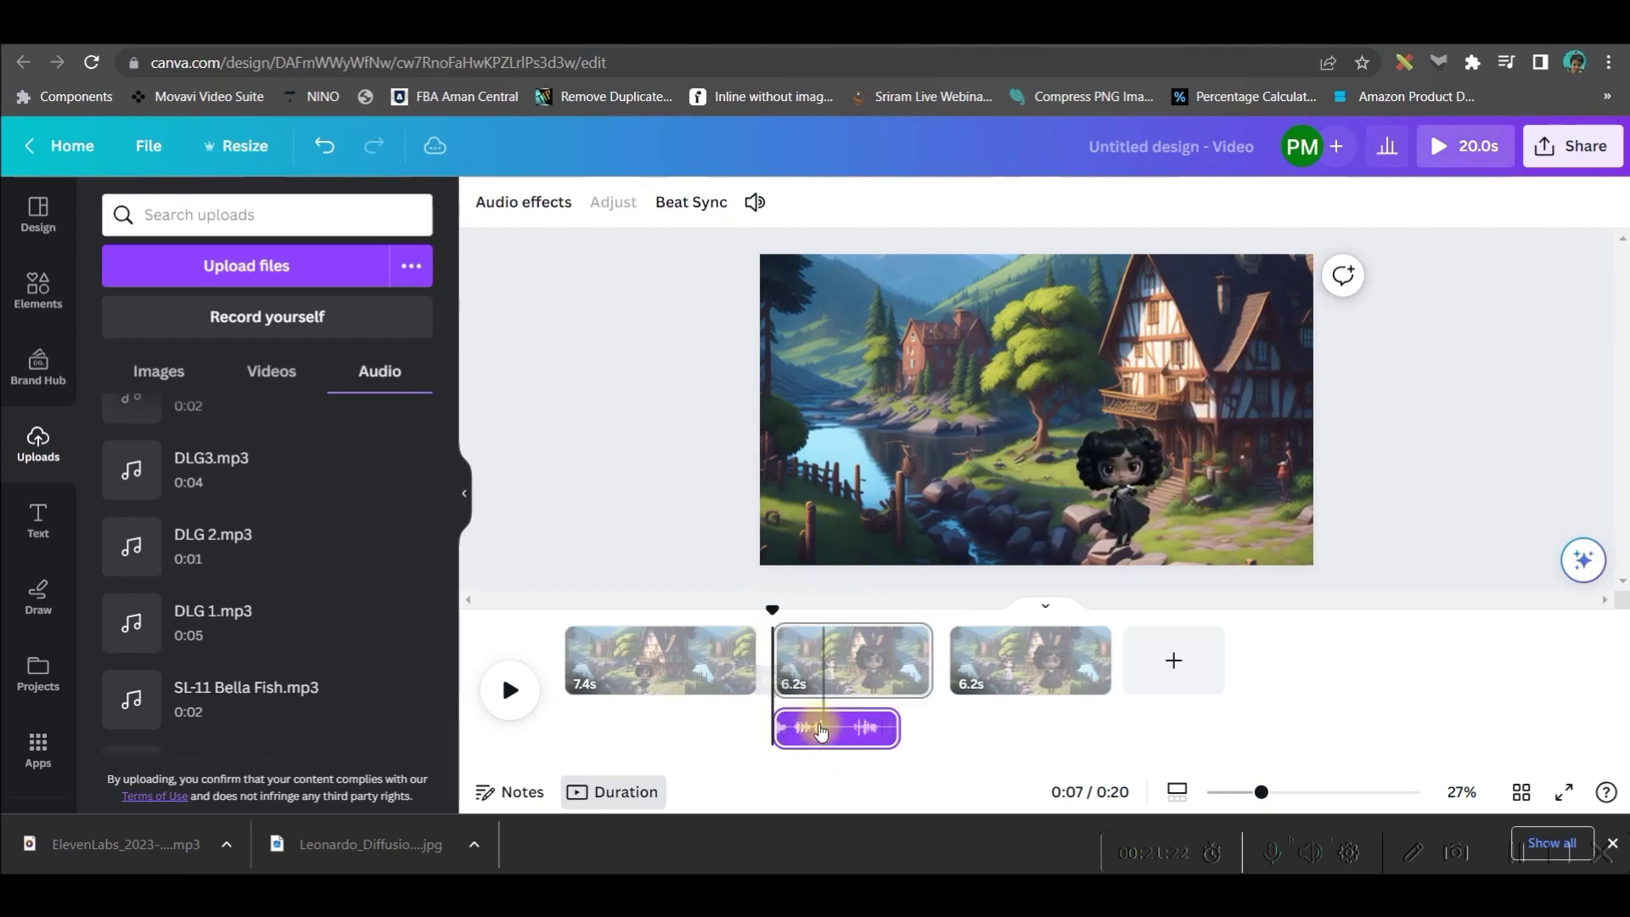
Step: Add the 0:14 speech recording as an audio track from the video's start
drag(778, 606, 495, 619)
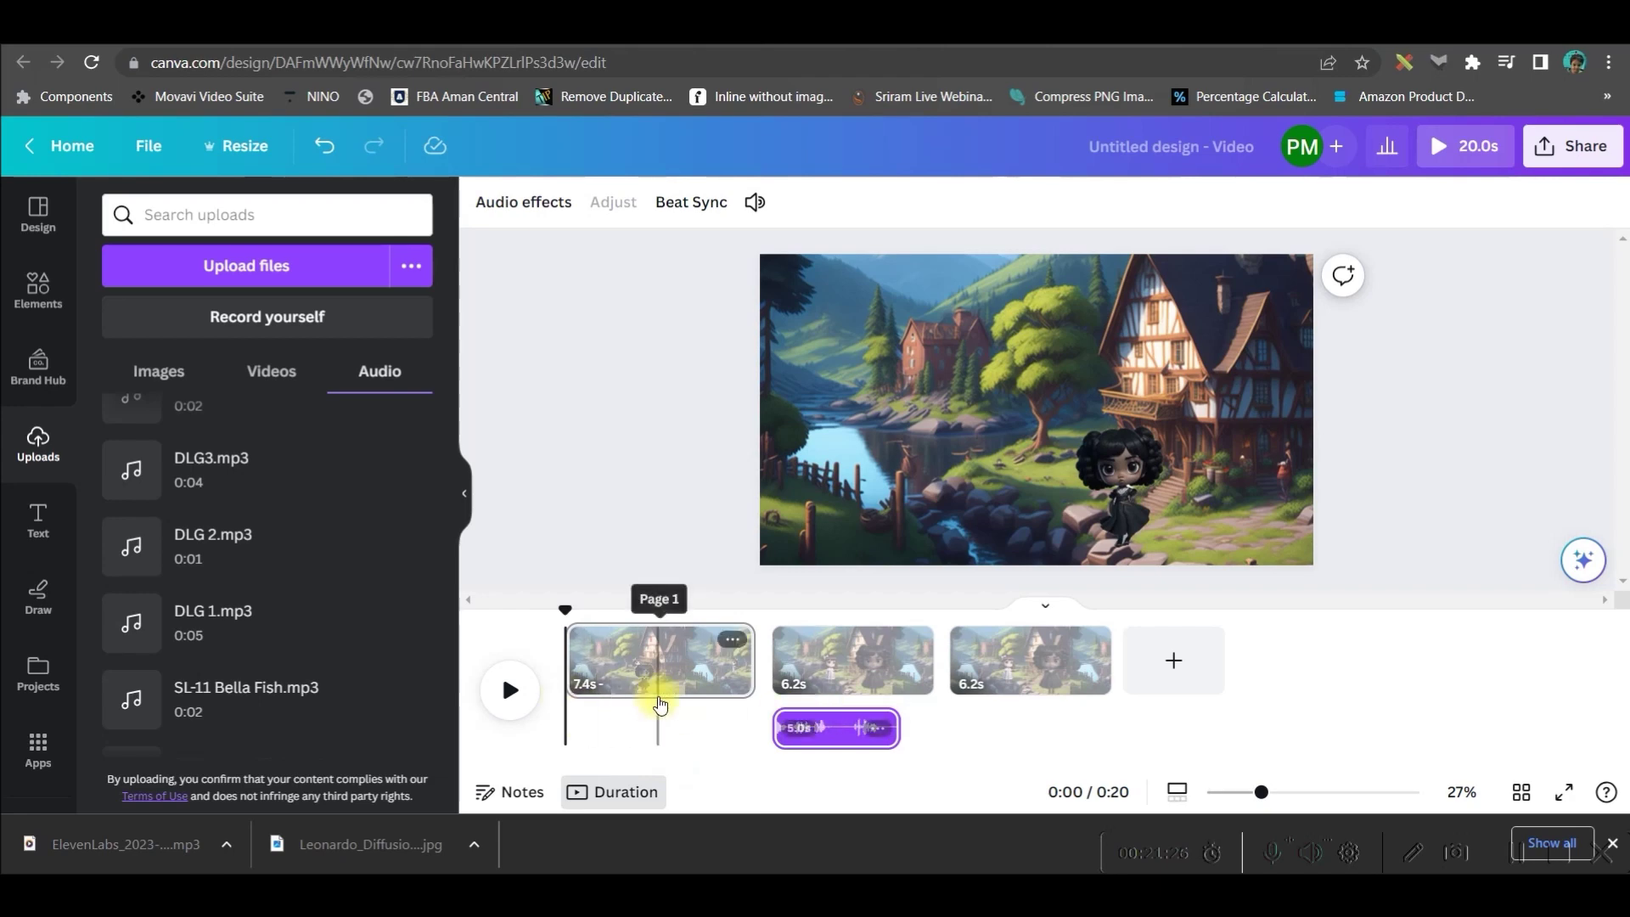
scroll(242, 475, up, 5)
click(252, 431)
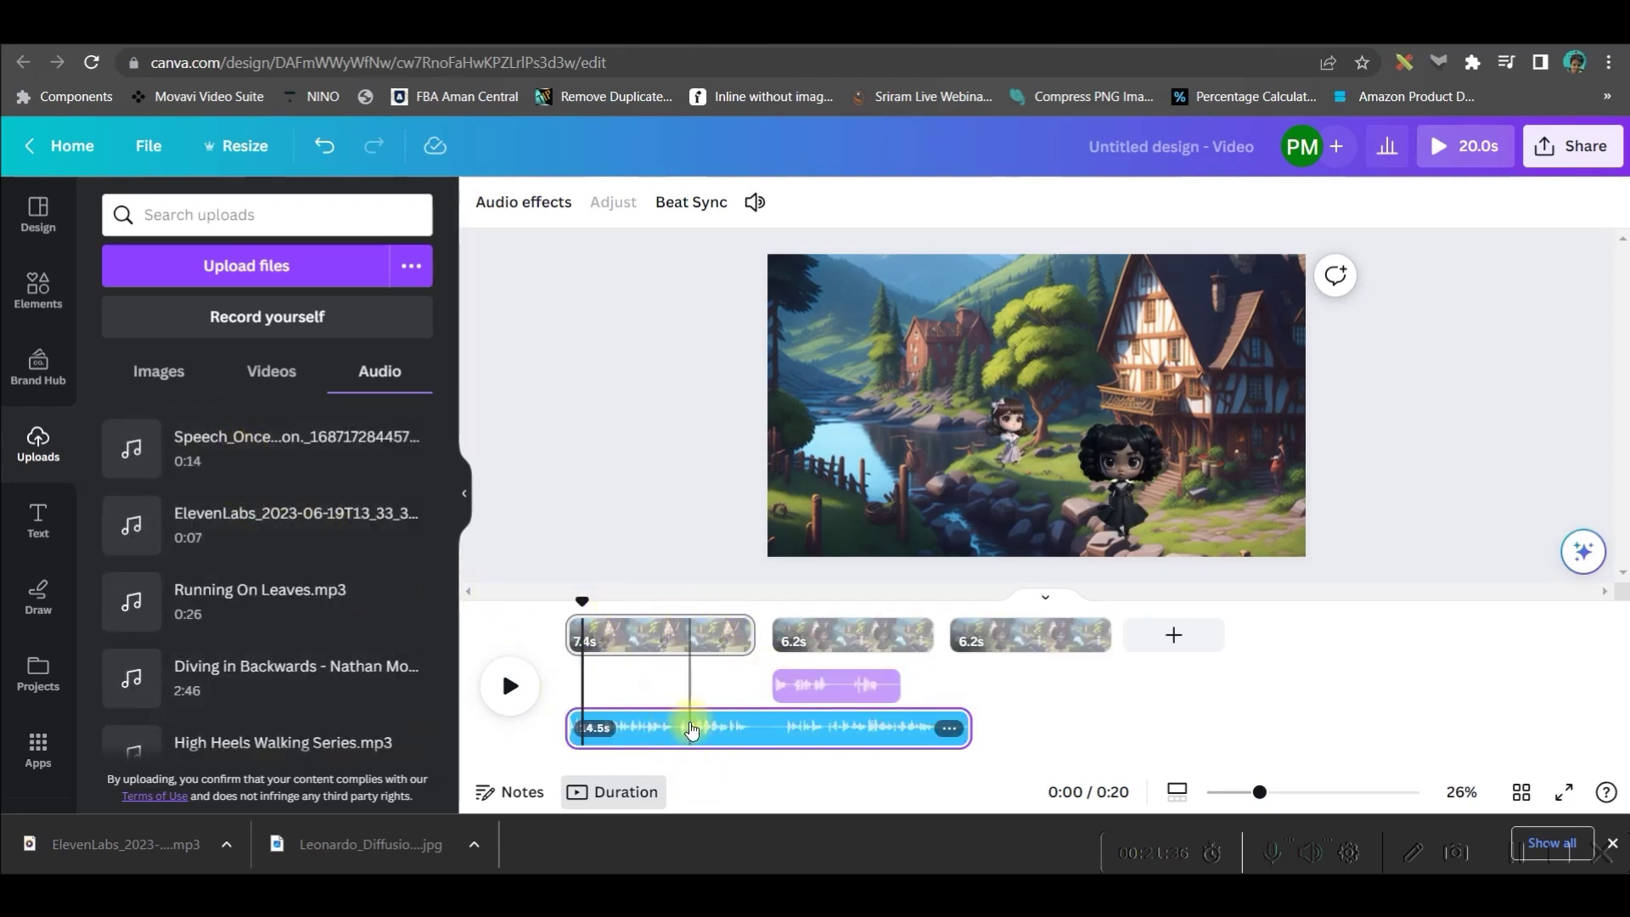
Step: Duplicate the first page and move the DLG 1 dialogue clip to start under page 3
drag(752, 627, 751, 628)
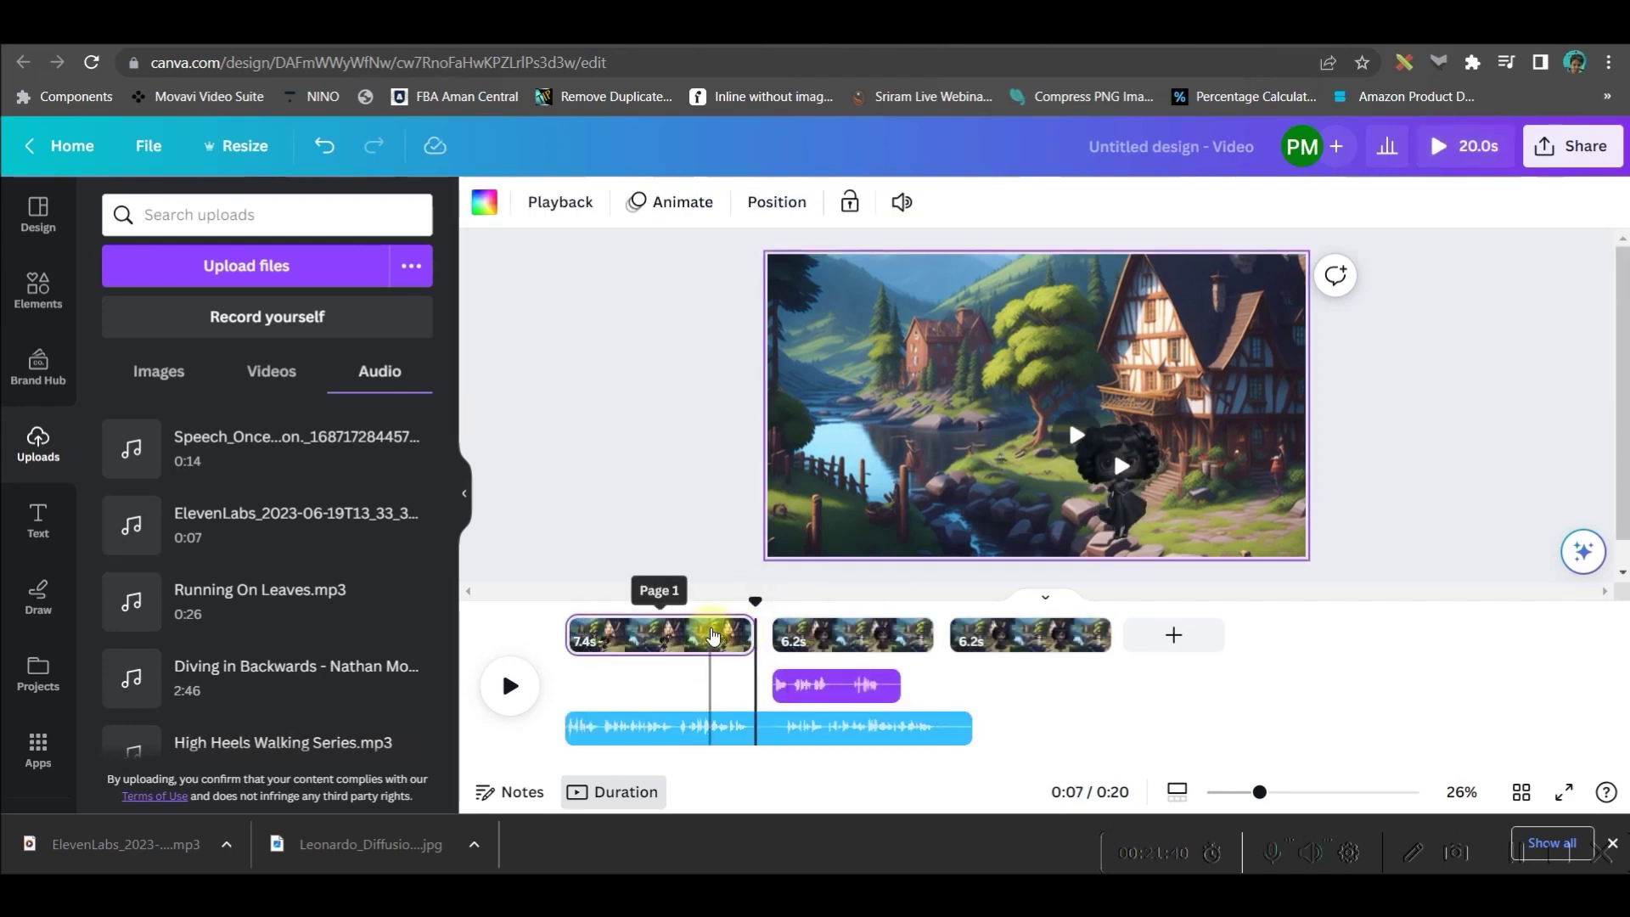
right_click(713, 637)
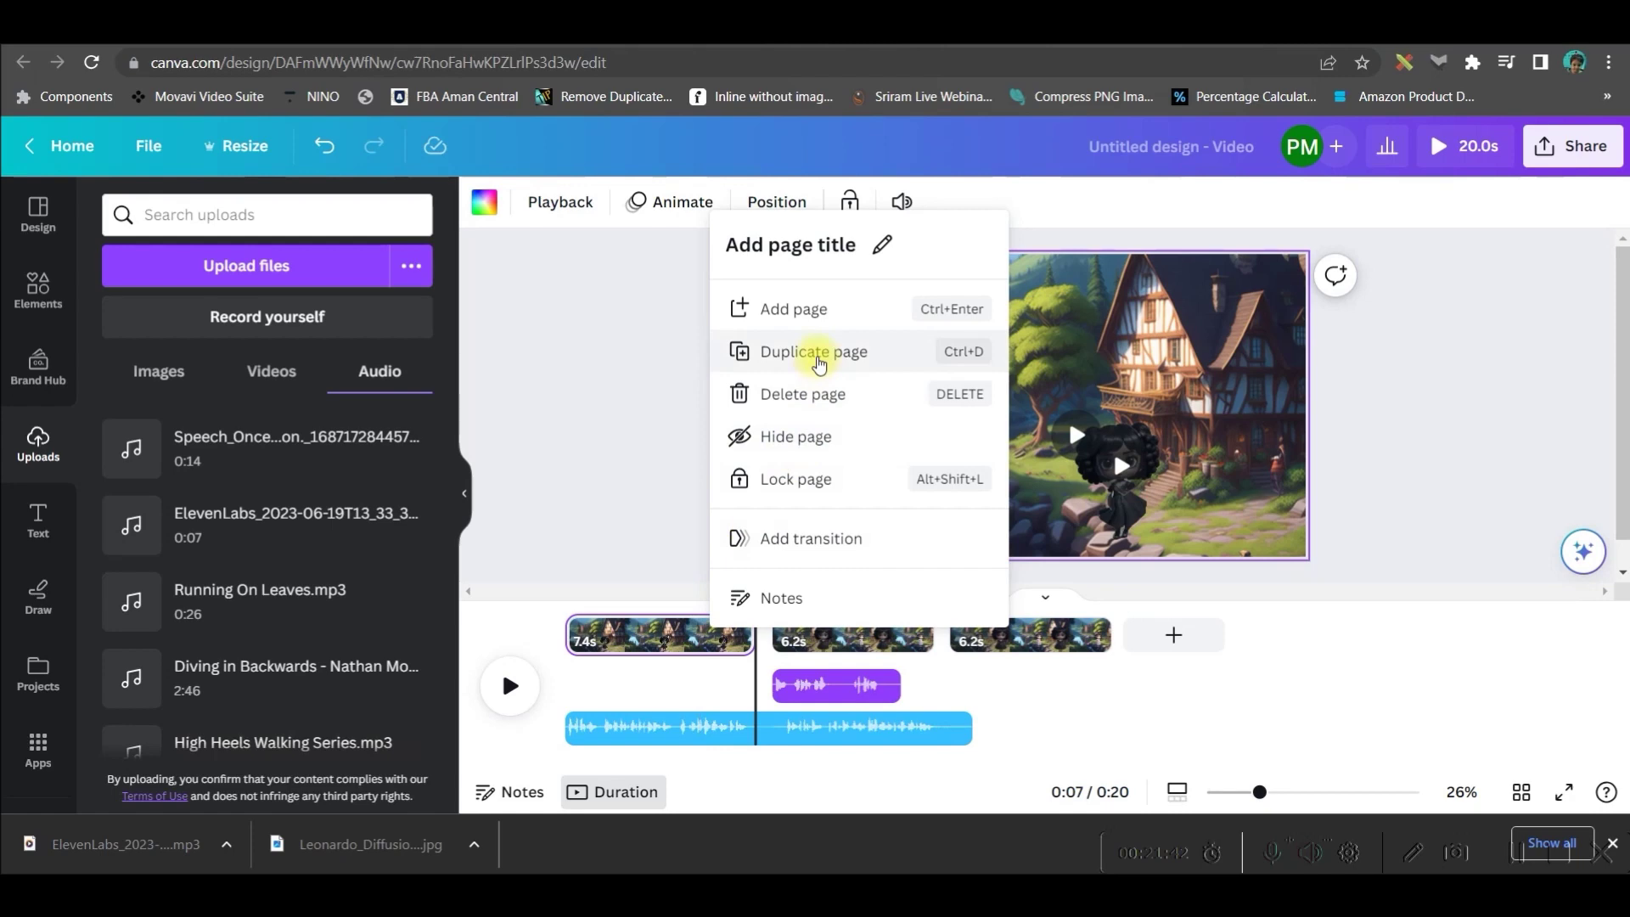
click(819, 352)
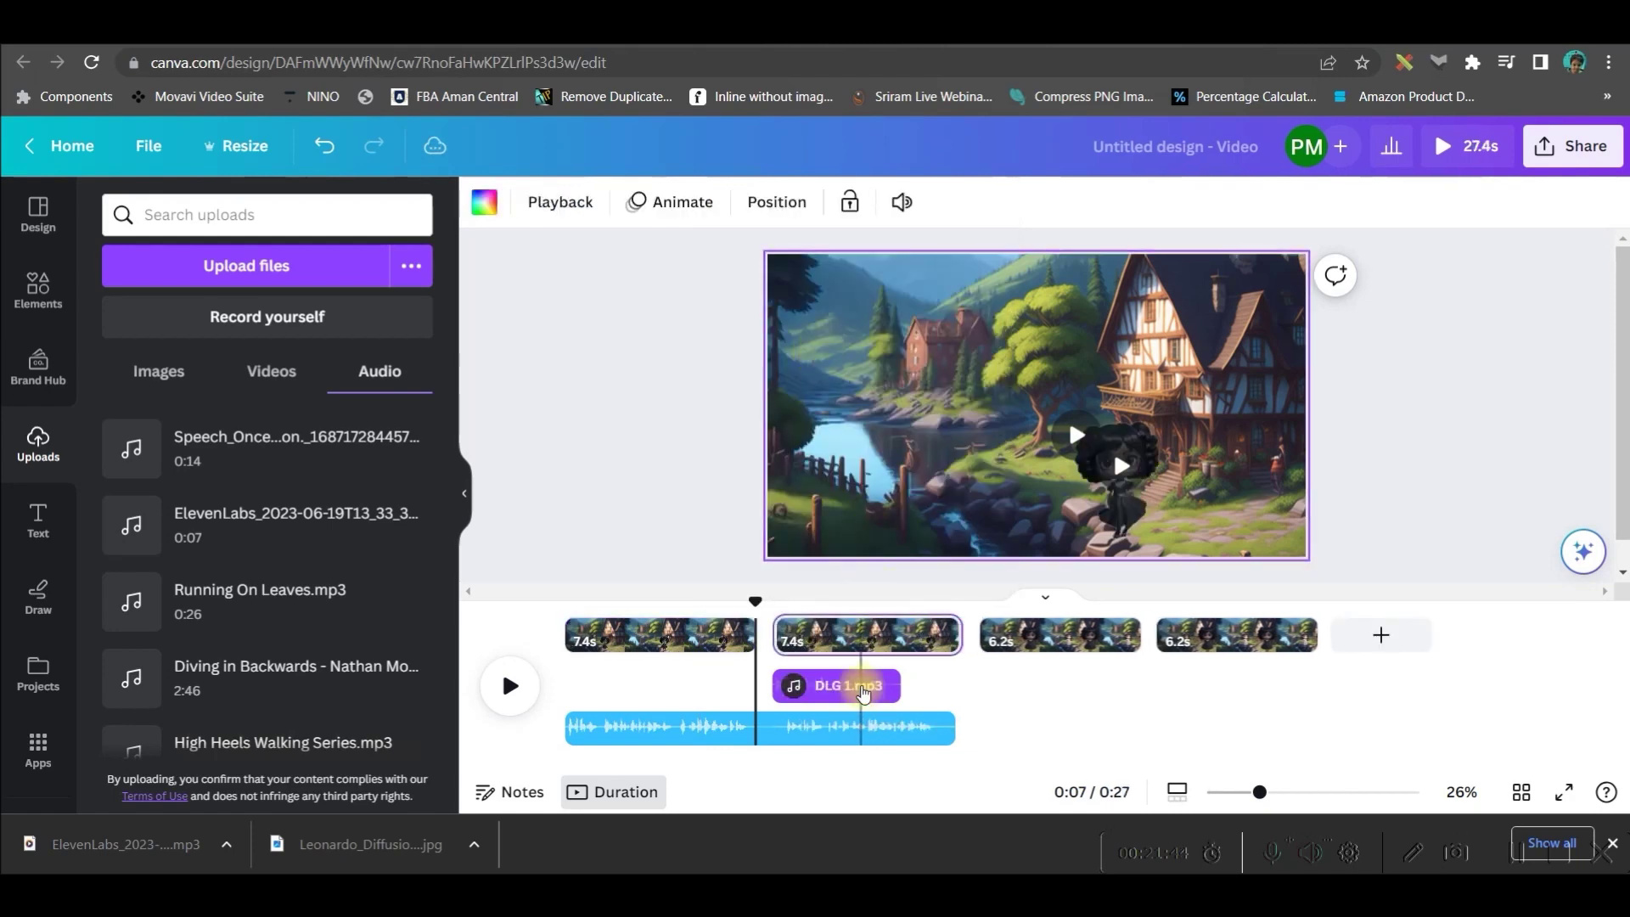
mouse_move(837, 688)
mouse_down()
mouse_move(1019, 685)
mouse_move(1002, 684)
mouse_move(1032, 728)
mouse_up()
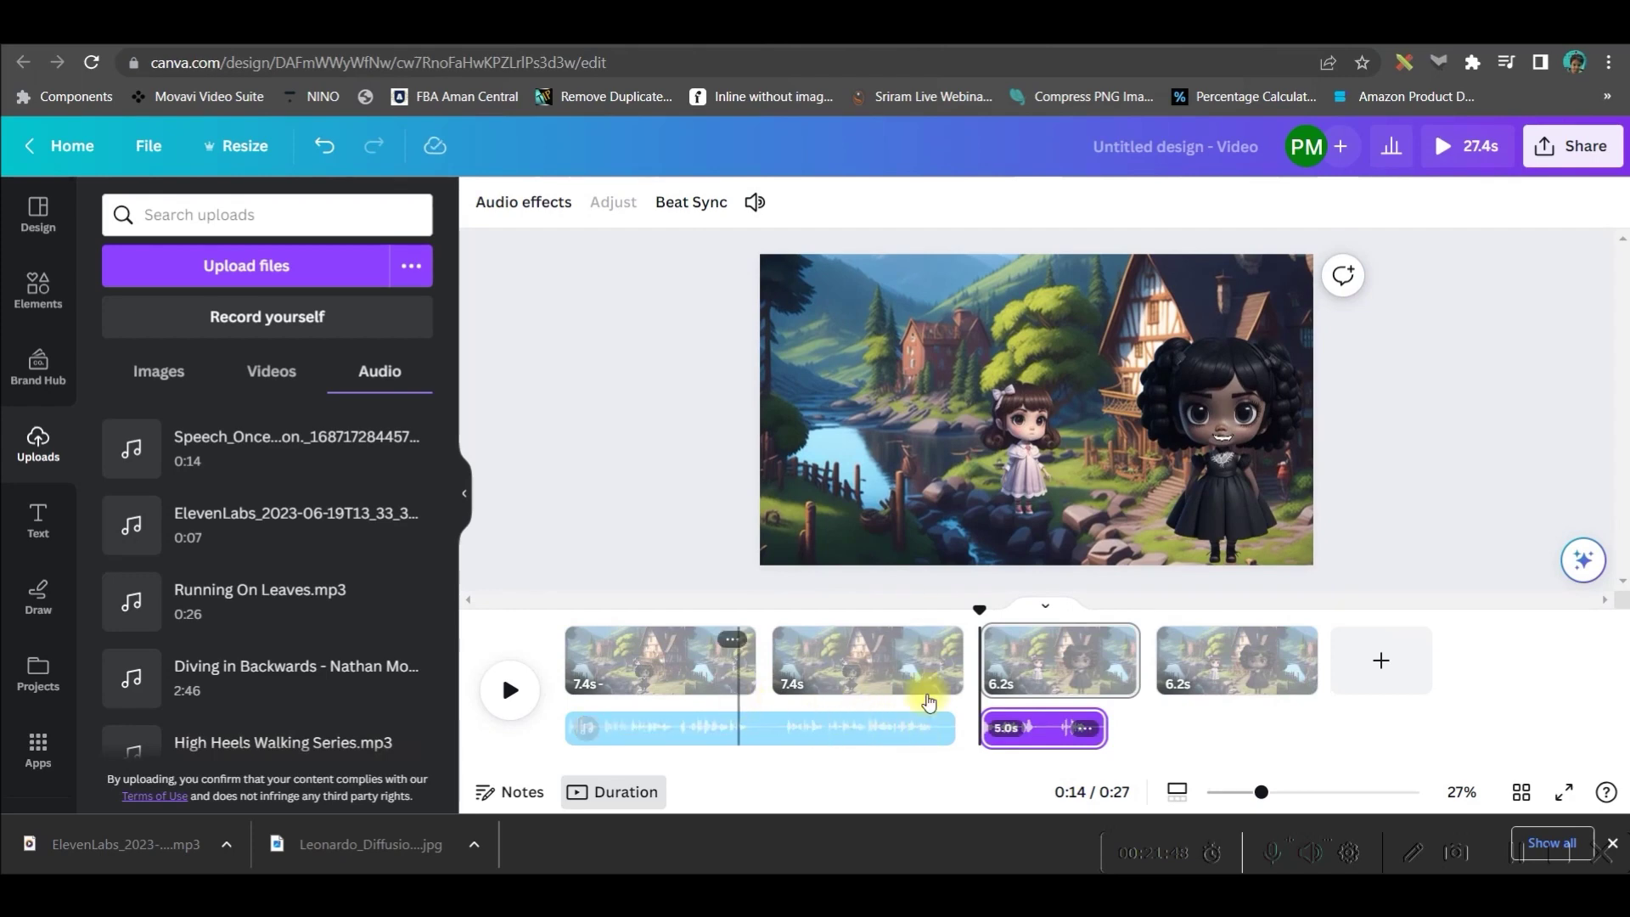
drag(983, 606, 513, 583)
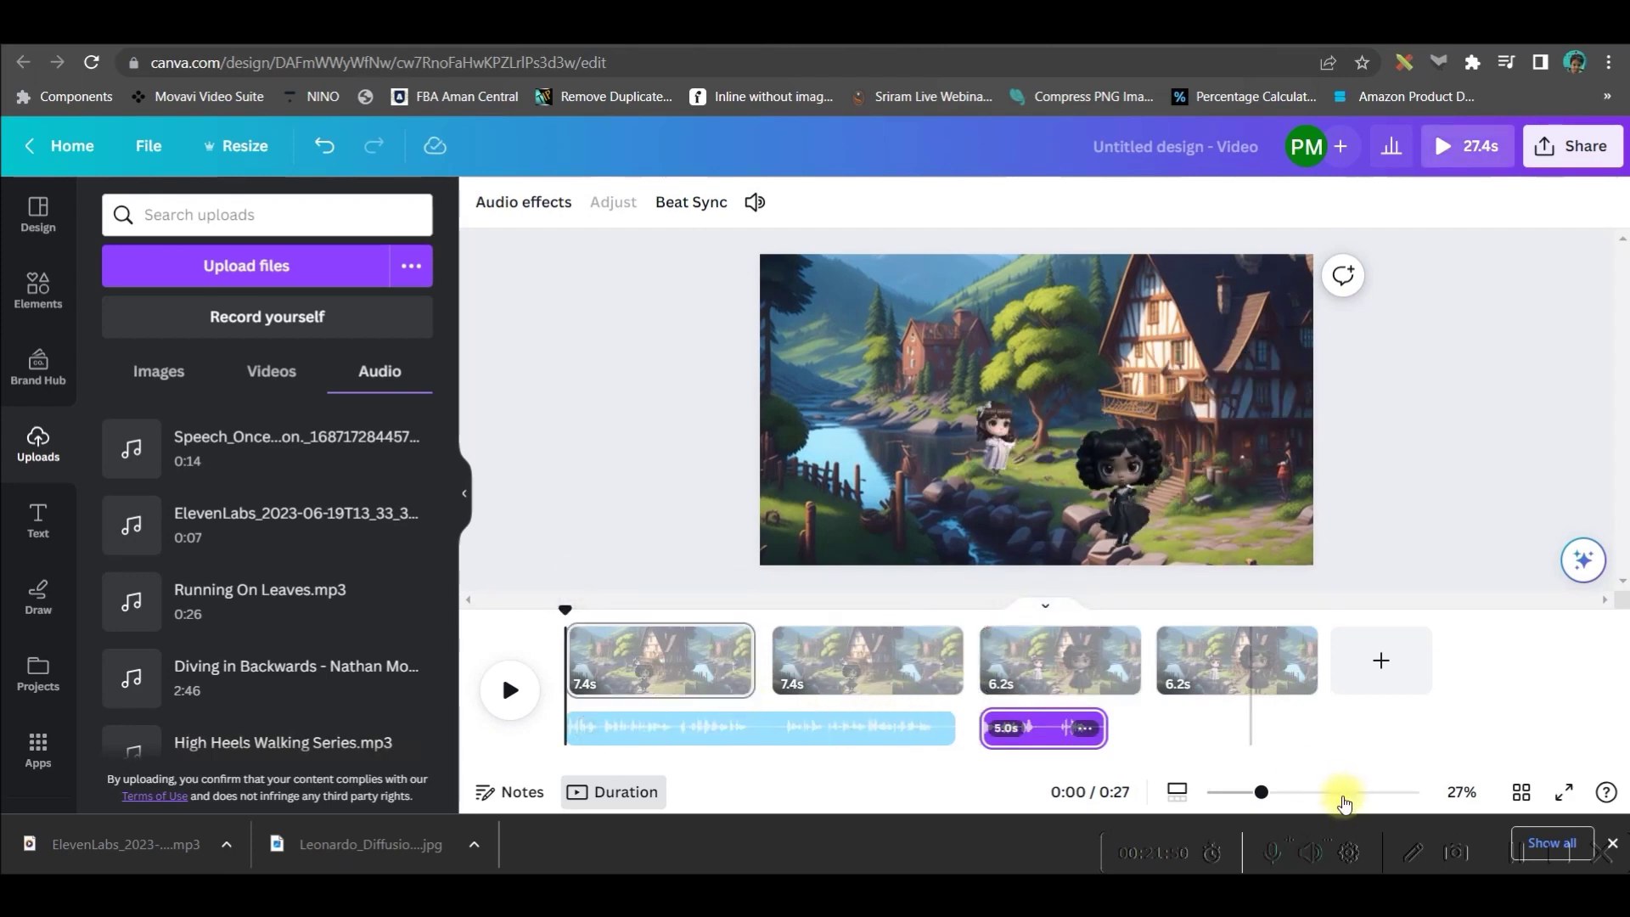
scroll(237, 564, down, 5)
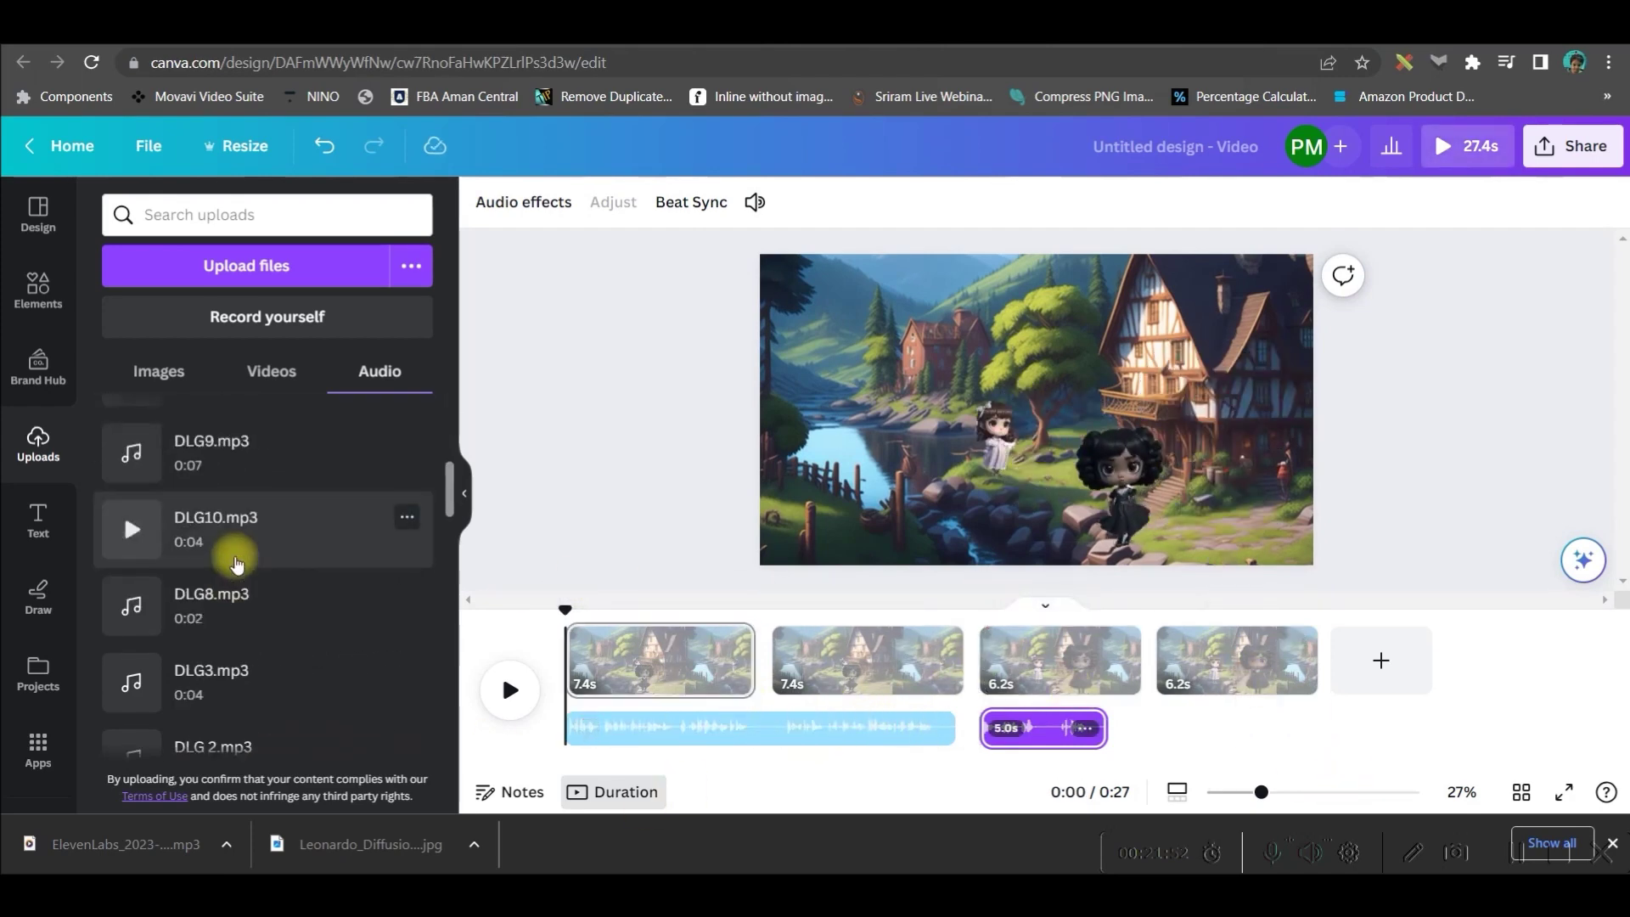
scroll(237, 564, down, 3)
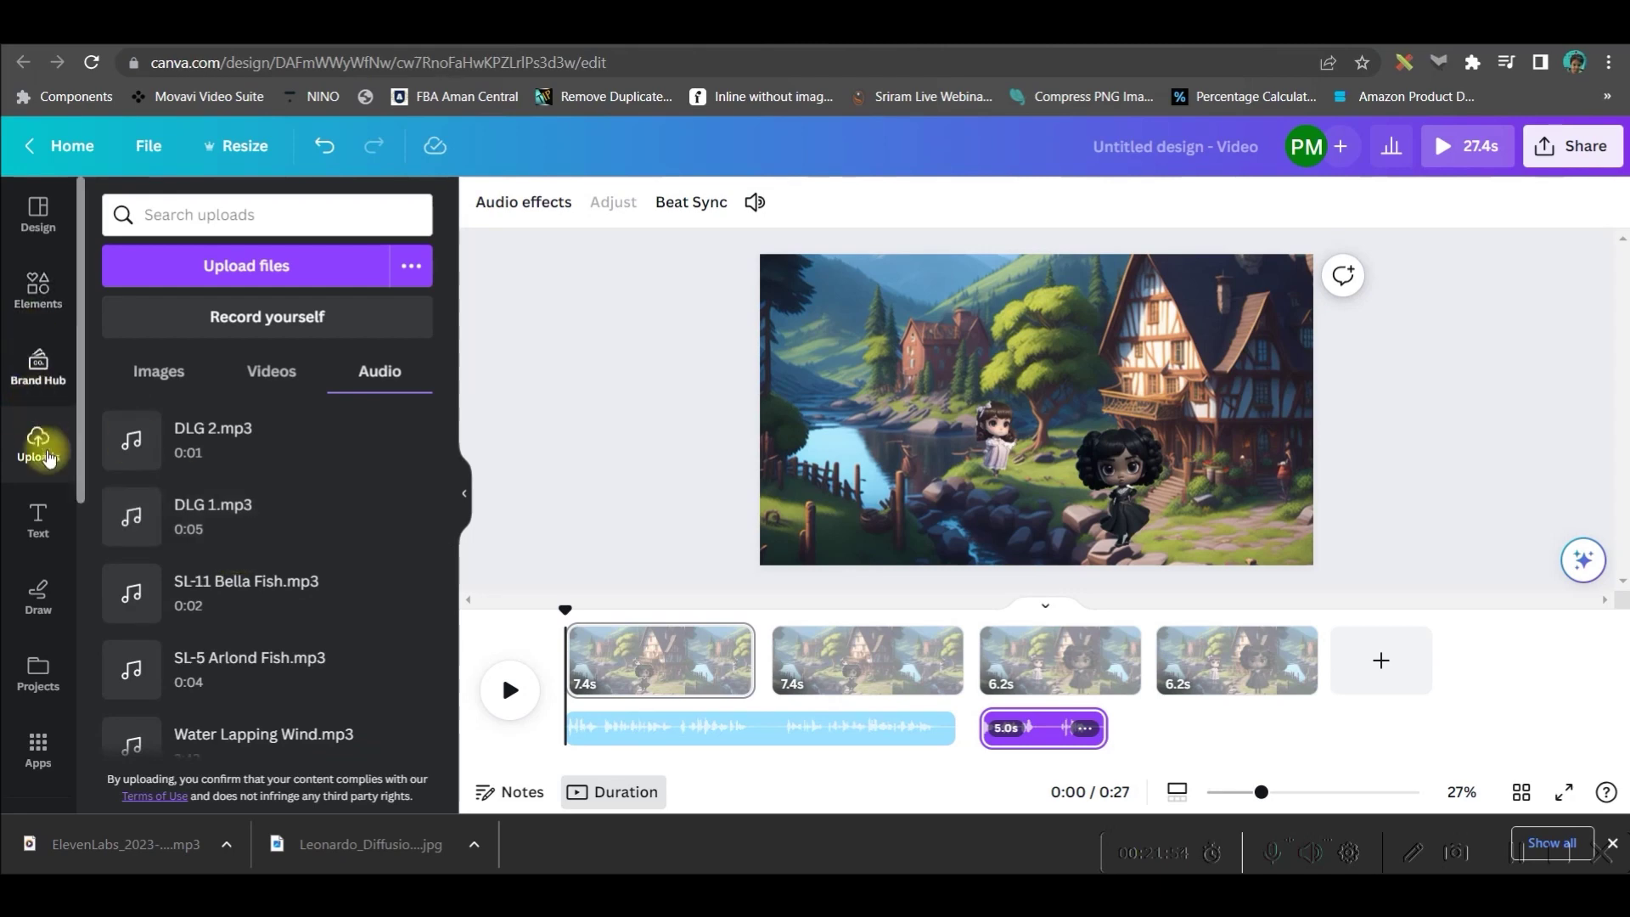
scroll(44, 645, down, 5)
scroll(47, 642, down, 2)
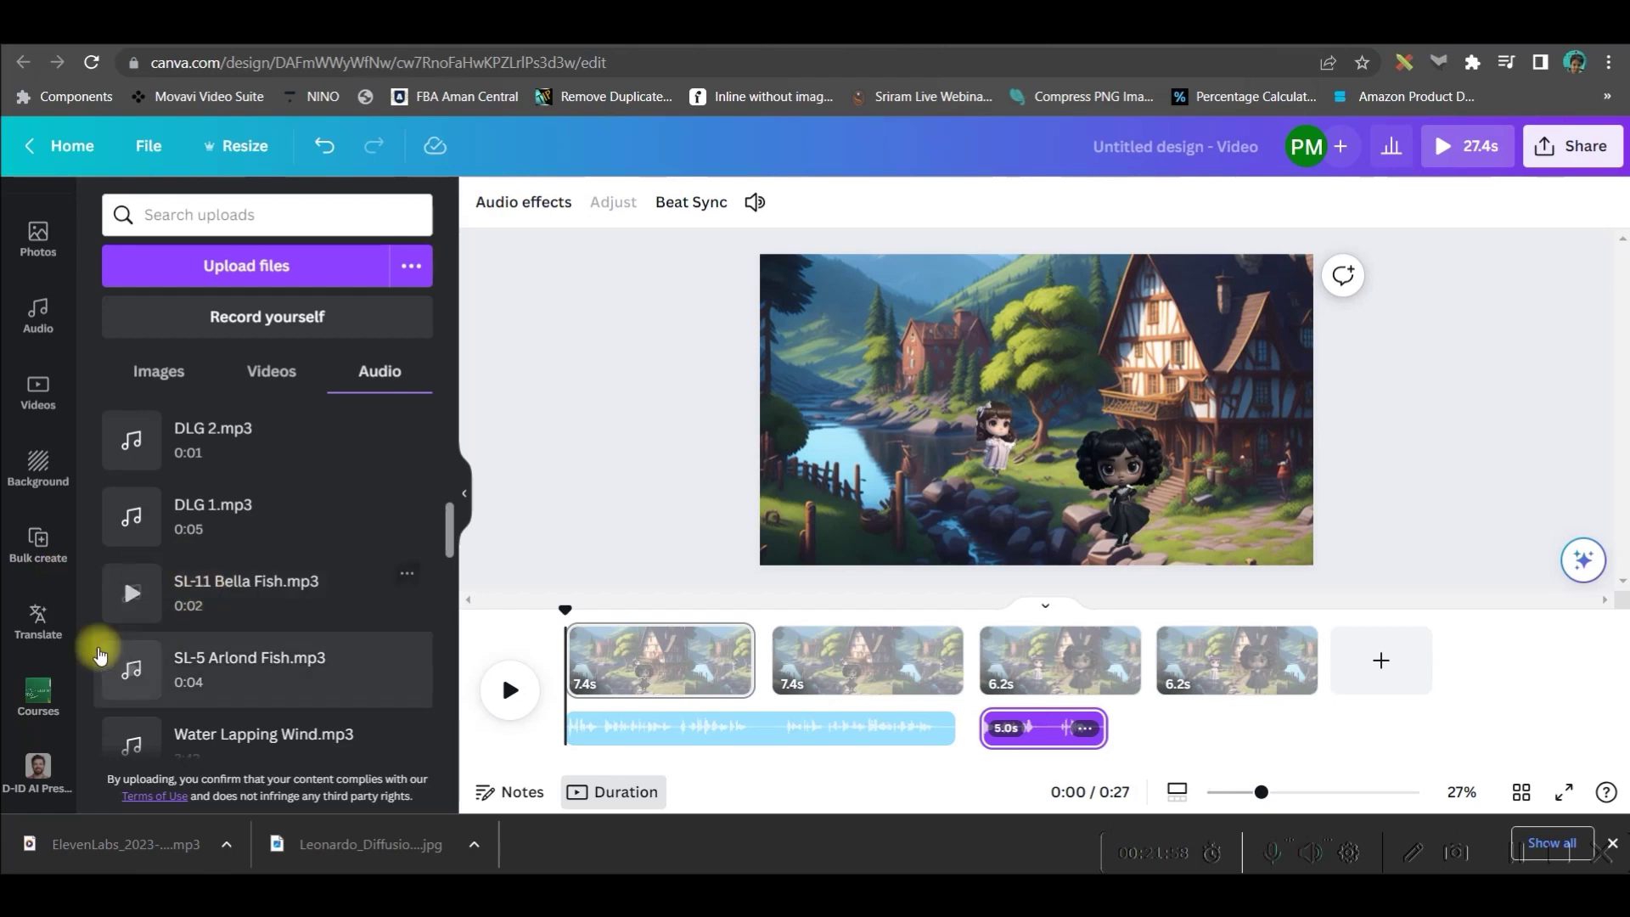
scroll(47, 654, up, 3)
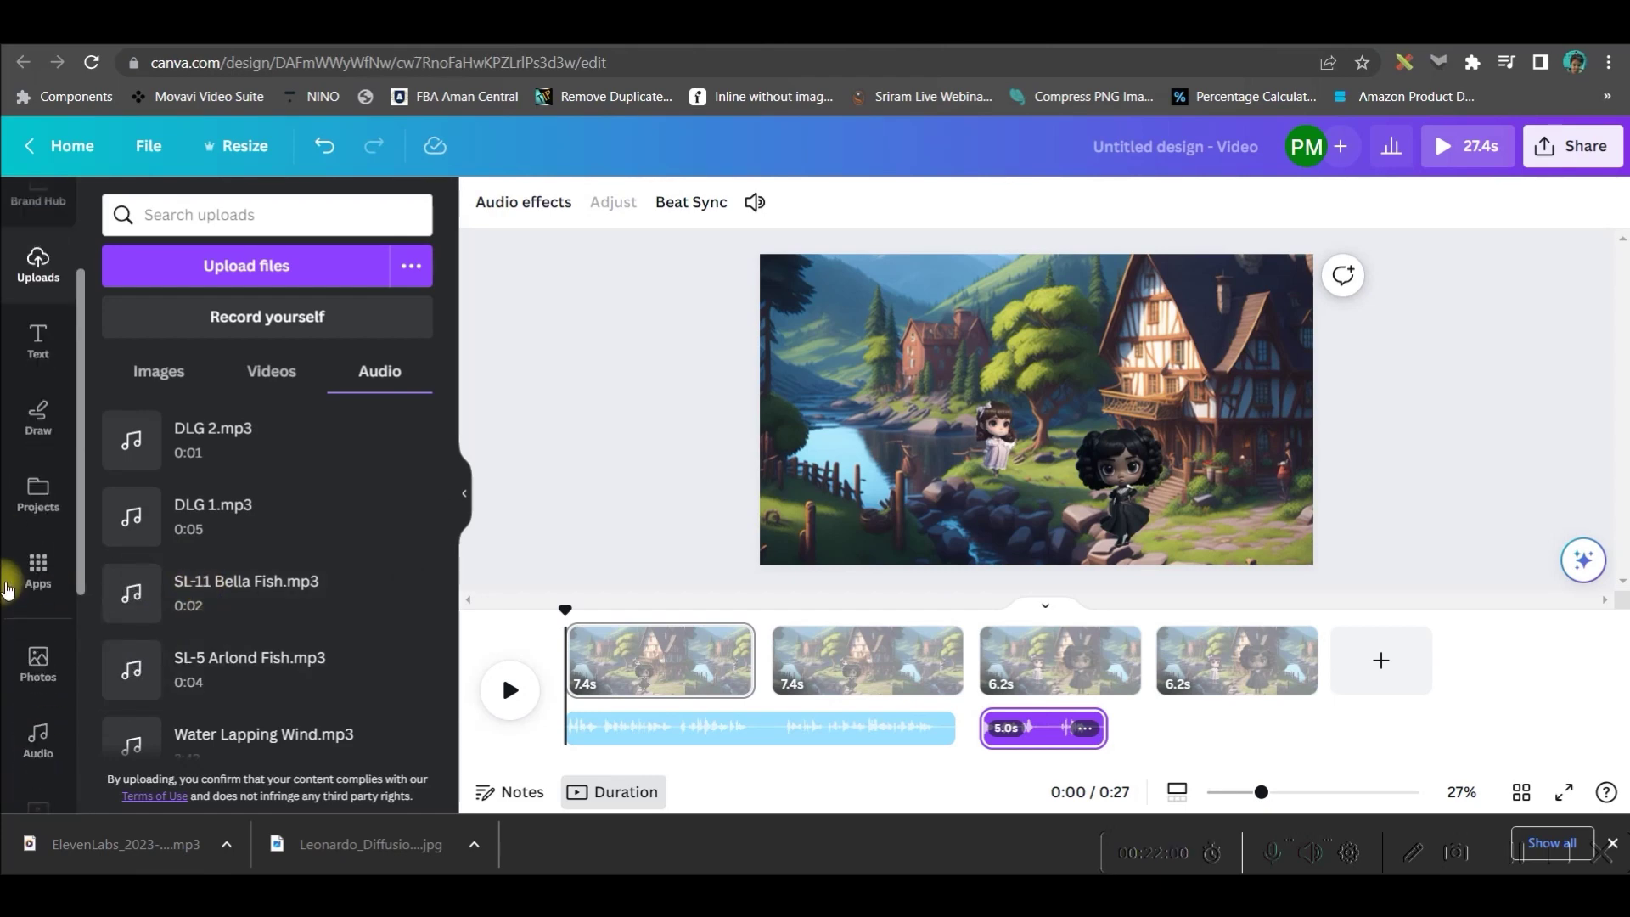
scroll(67, 627, down, 2)
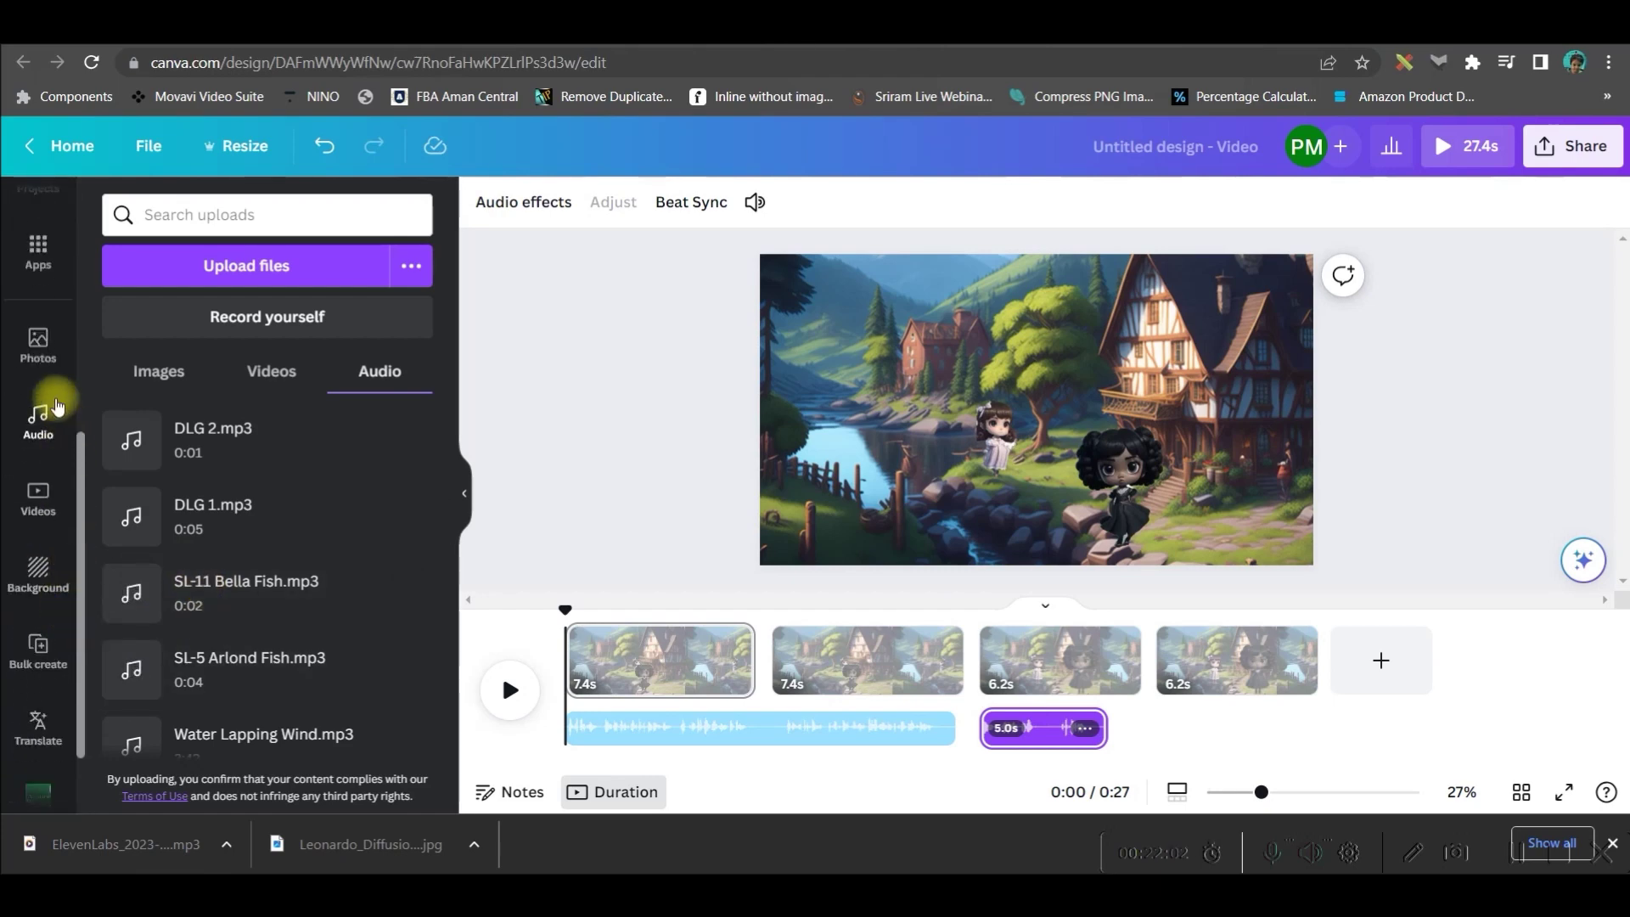
click(40, 416)
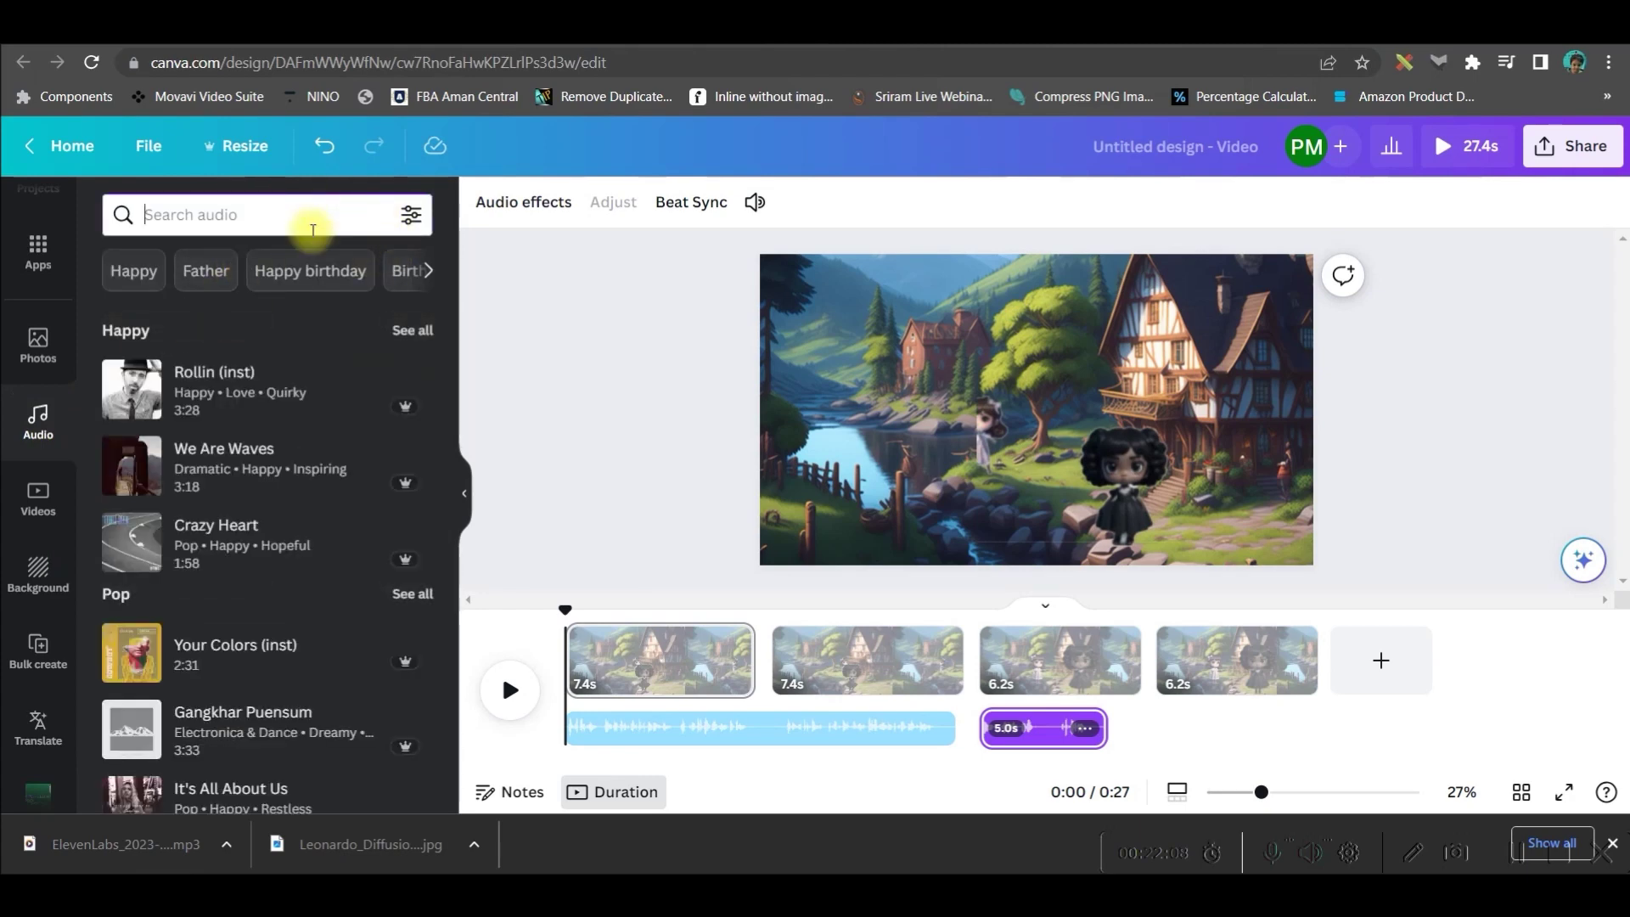
text(Water flowing)
key(Return)
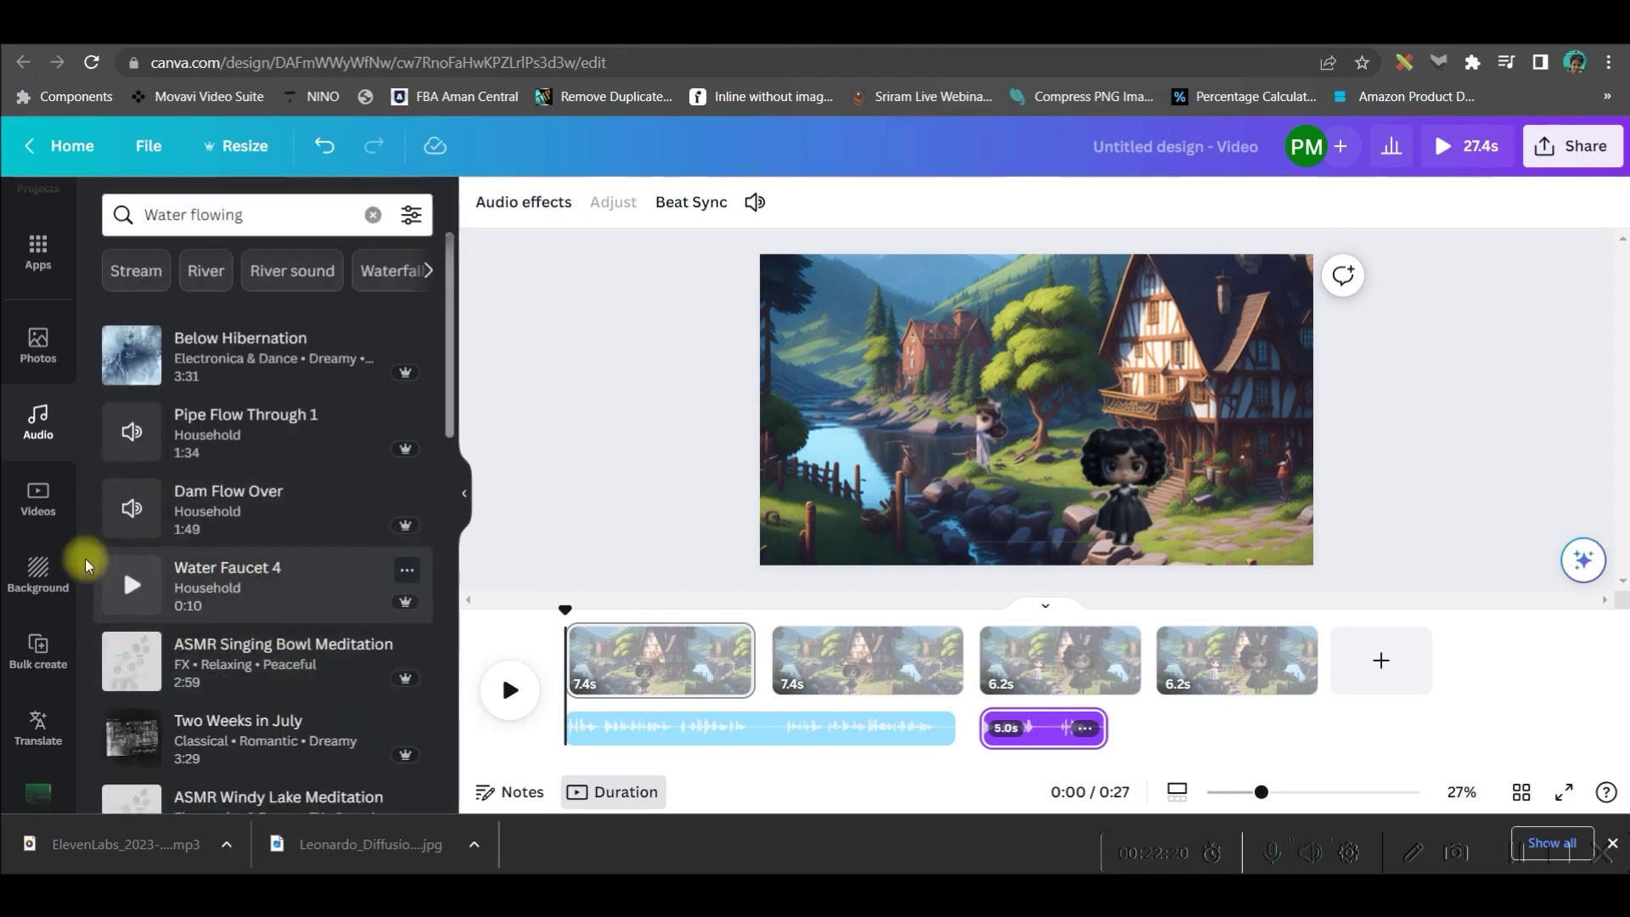
scroll(47, 348, up, 3)
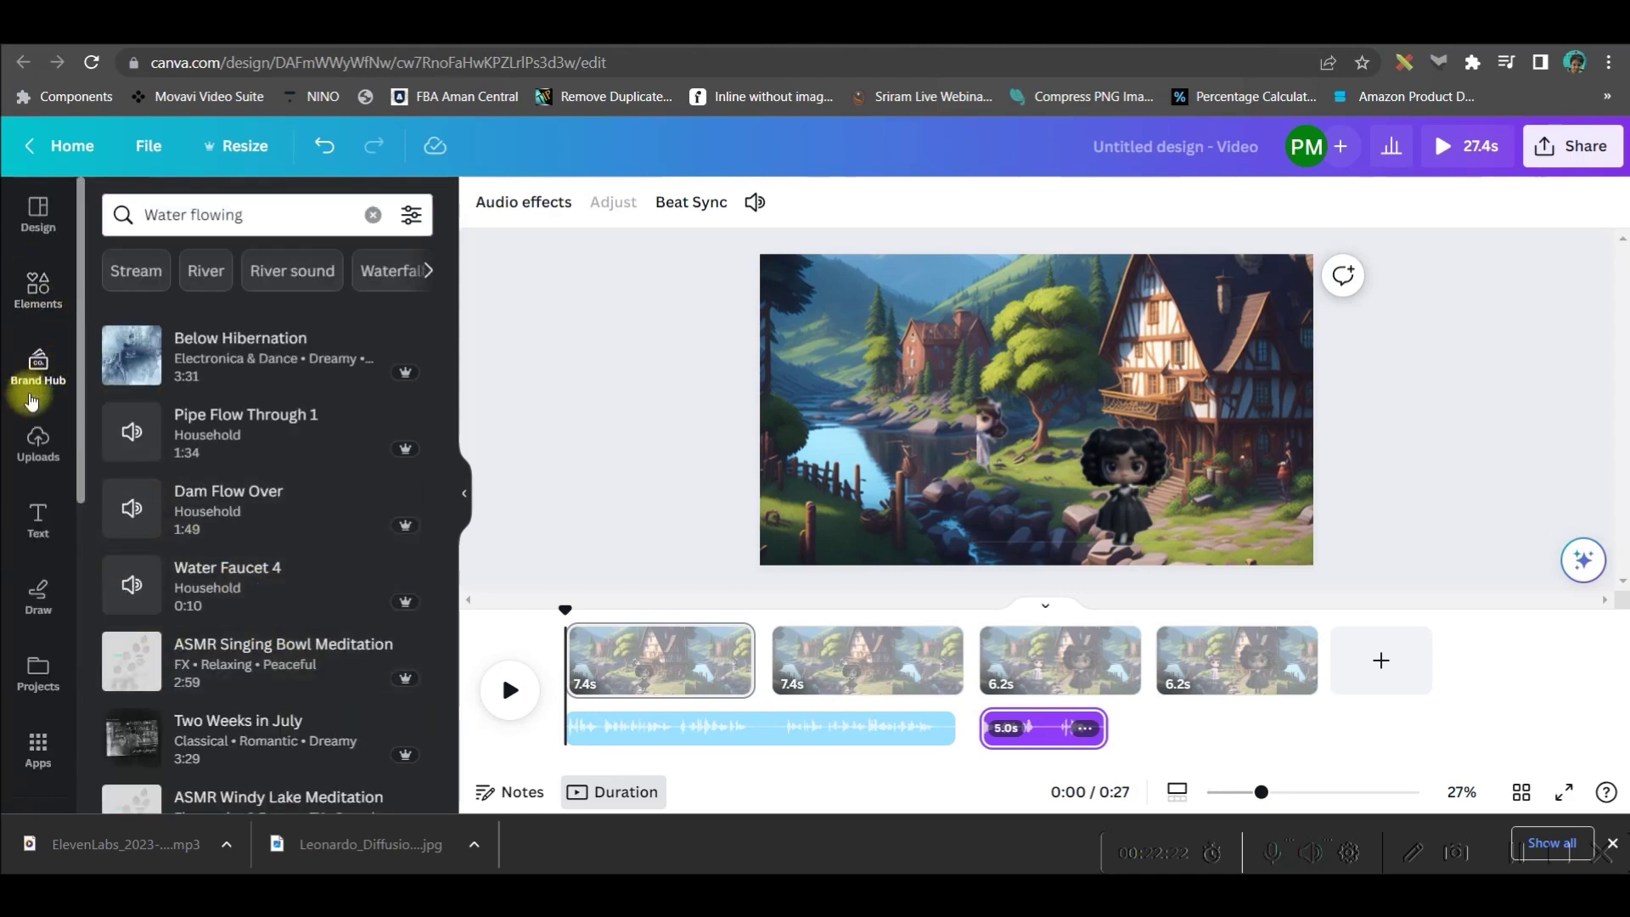
click(38, 438)
drag(531, 605, 535, 605)
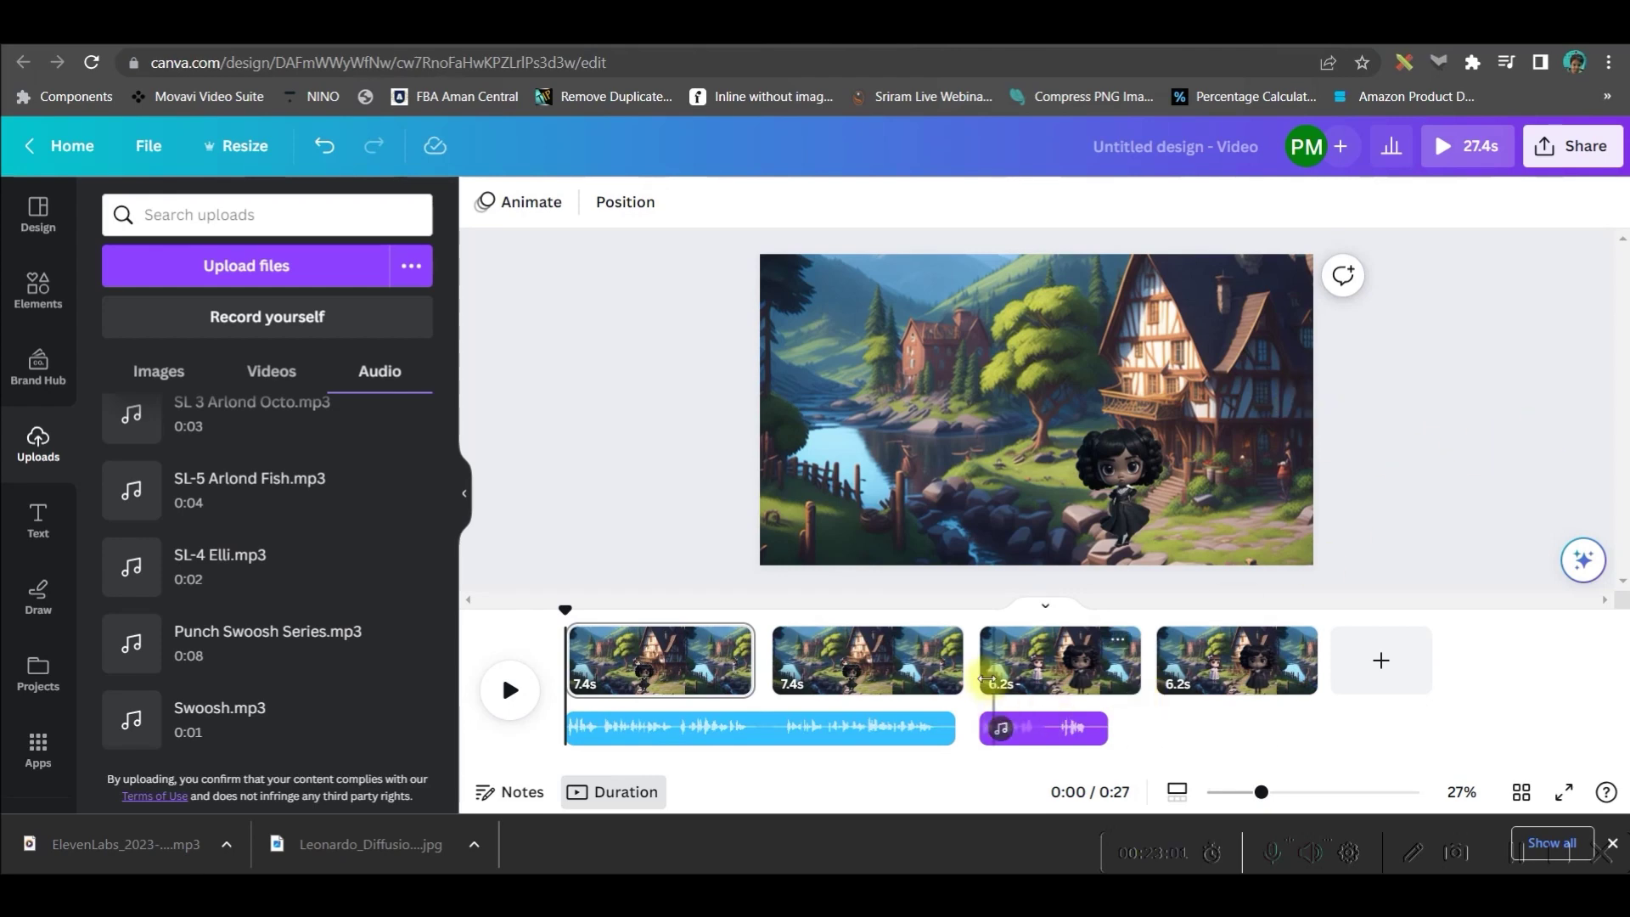
Step: Add a Dissolve transition between the second and third scenes
mouse_move(977, 672)
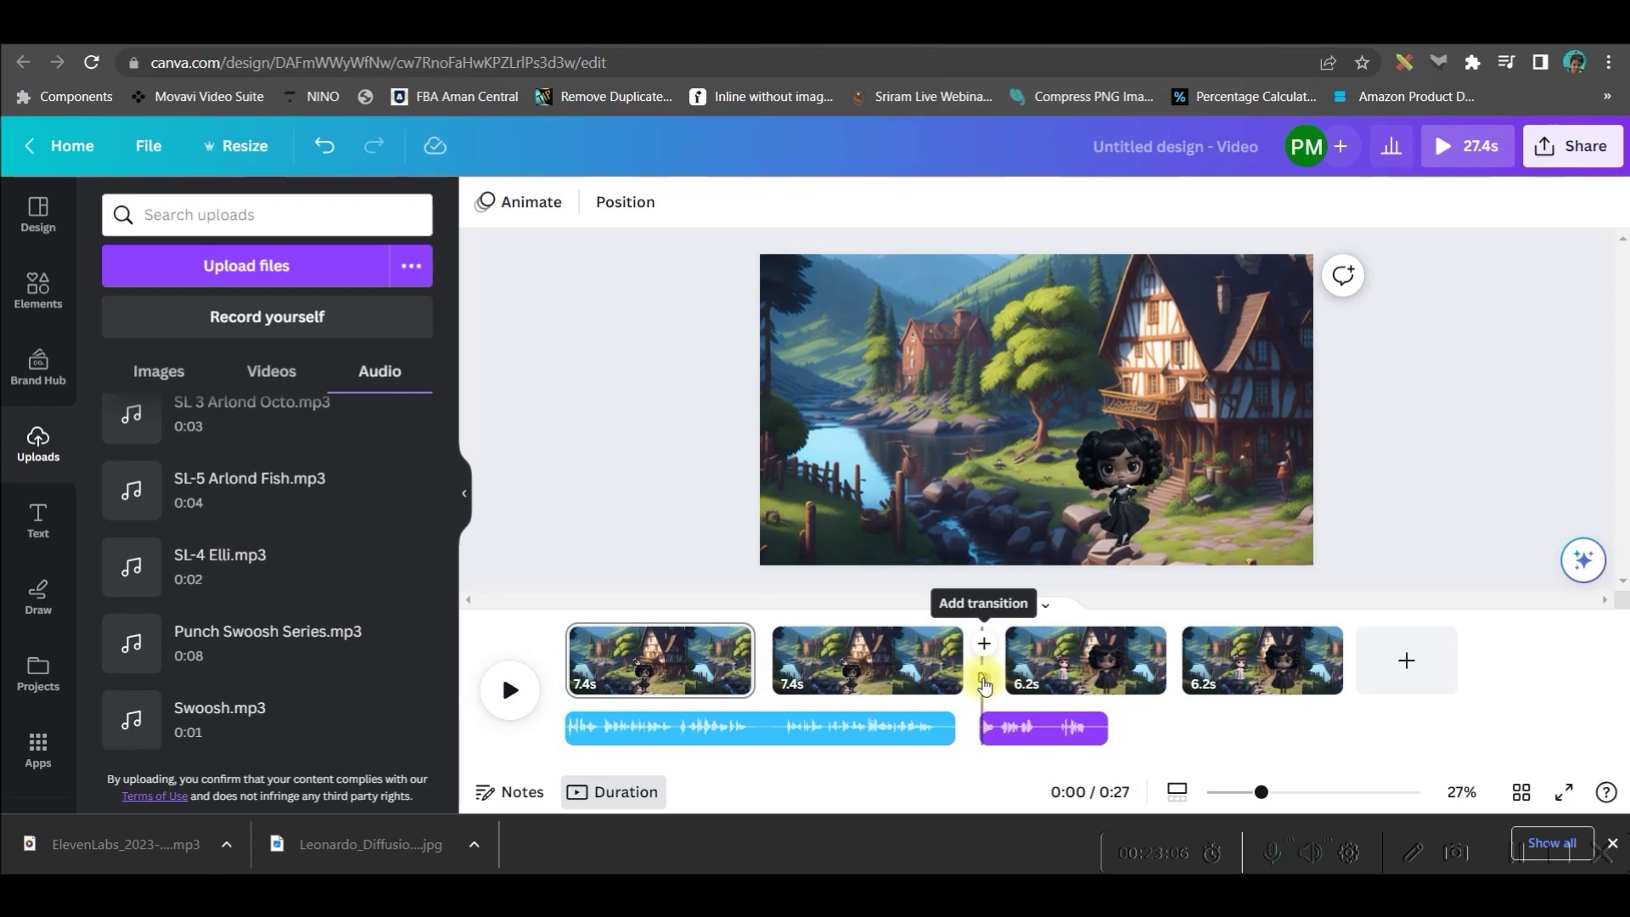
click(985, 644)
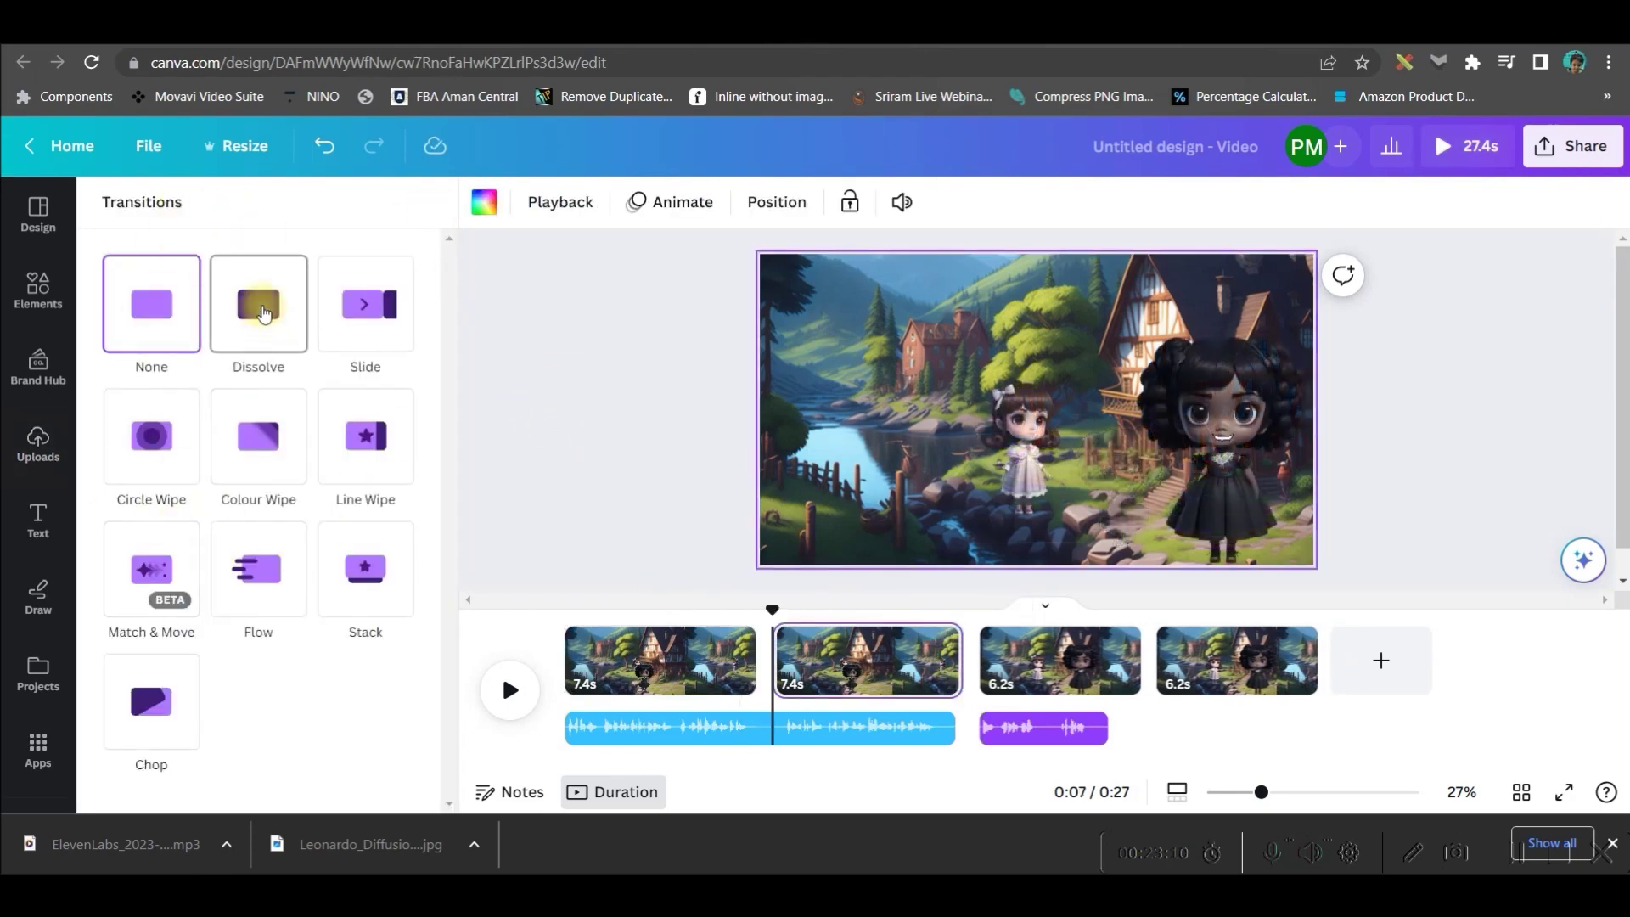
click(264, 312)
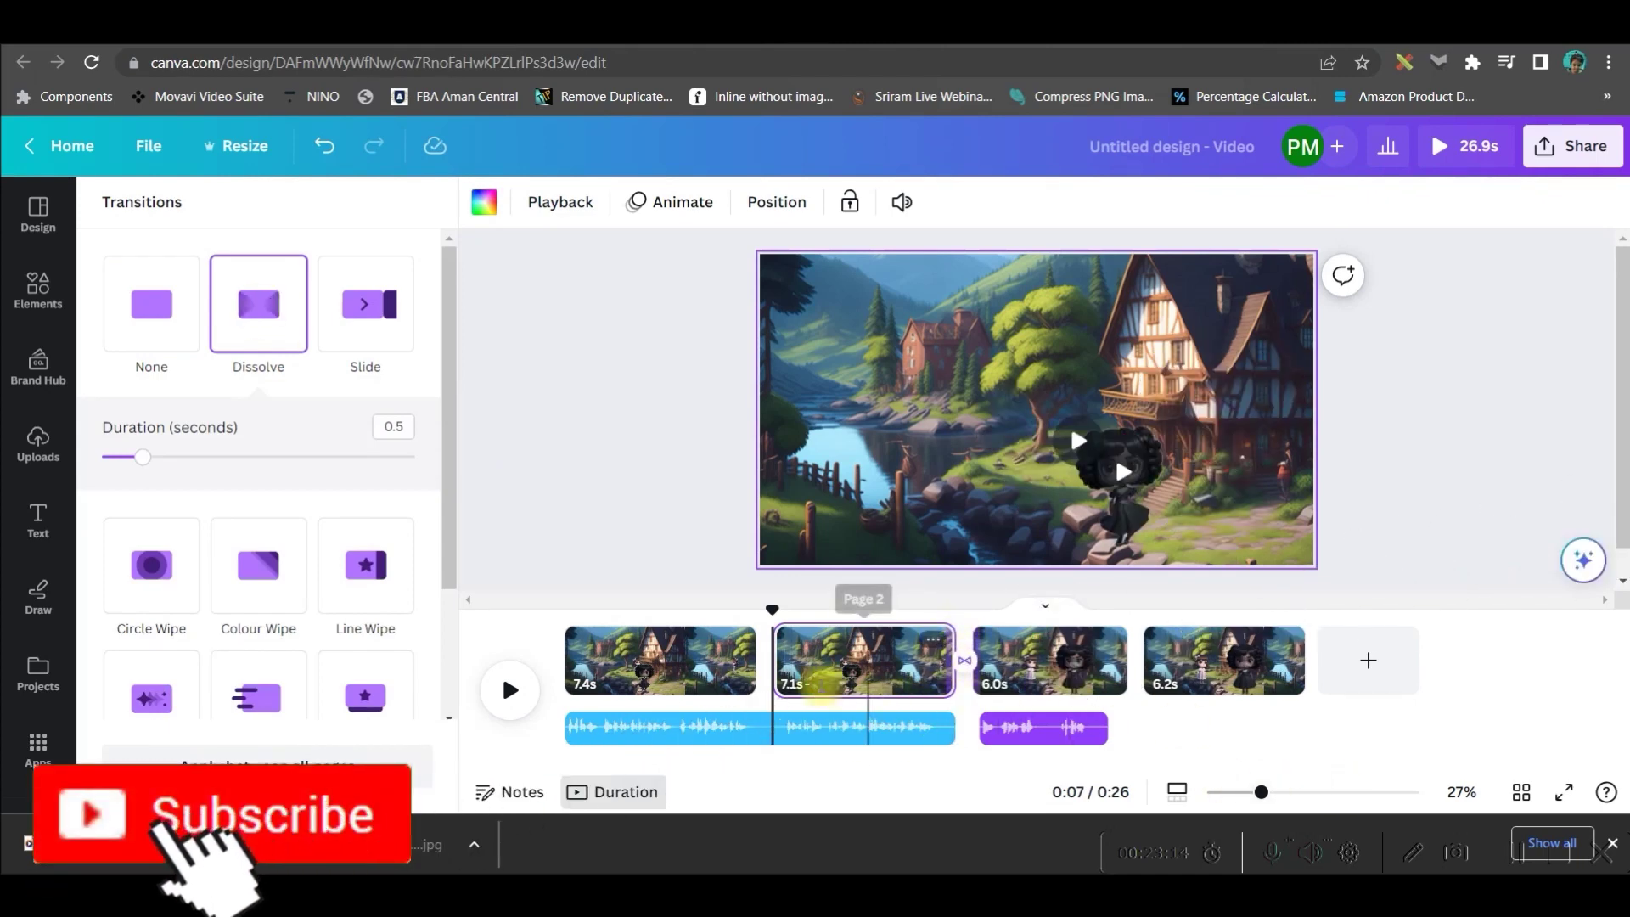
Step: Insert a blank page after the first scene, then delete it to keep four scenes
click(754, 674)
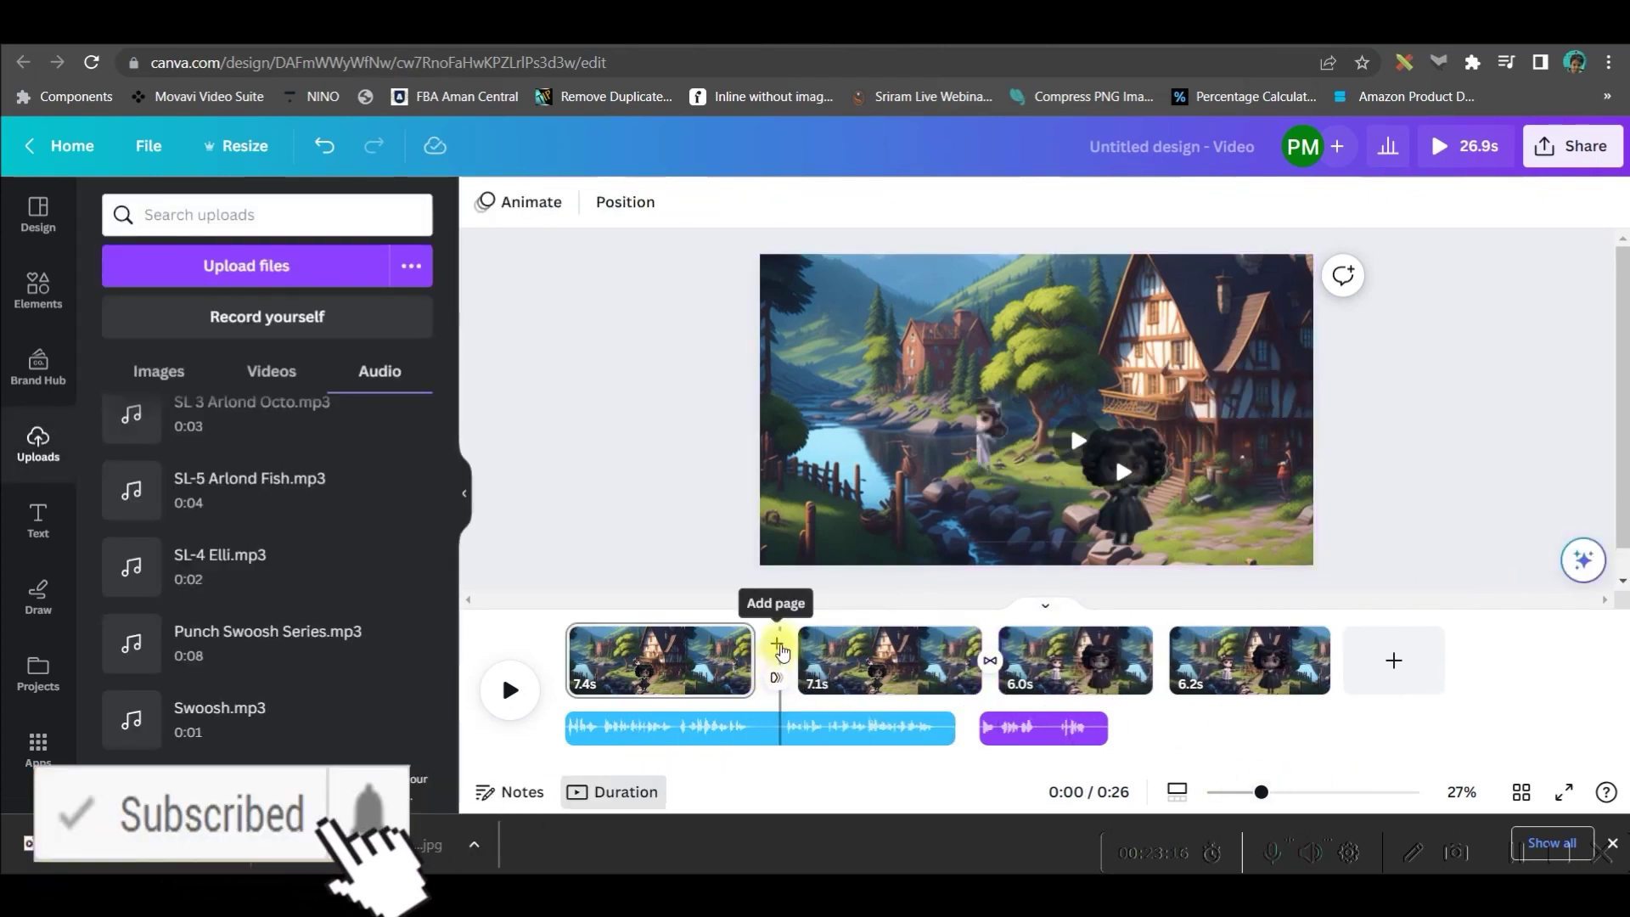
click(780, 652)
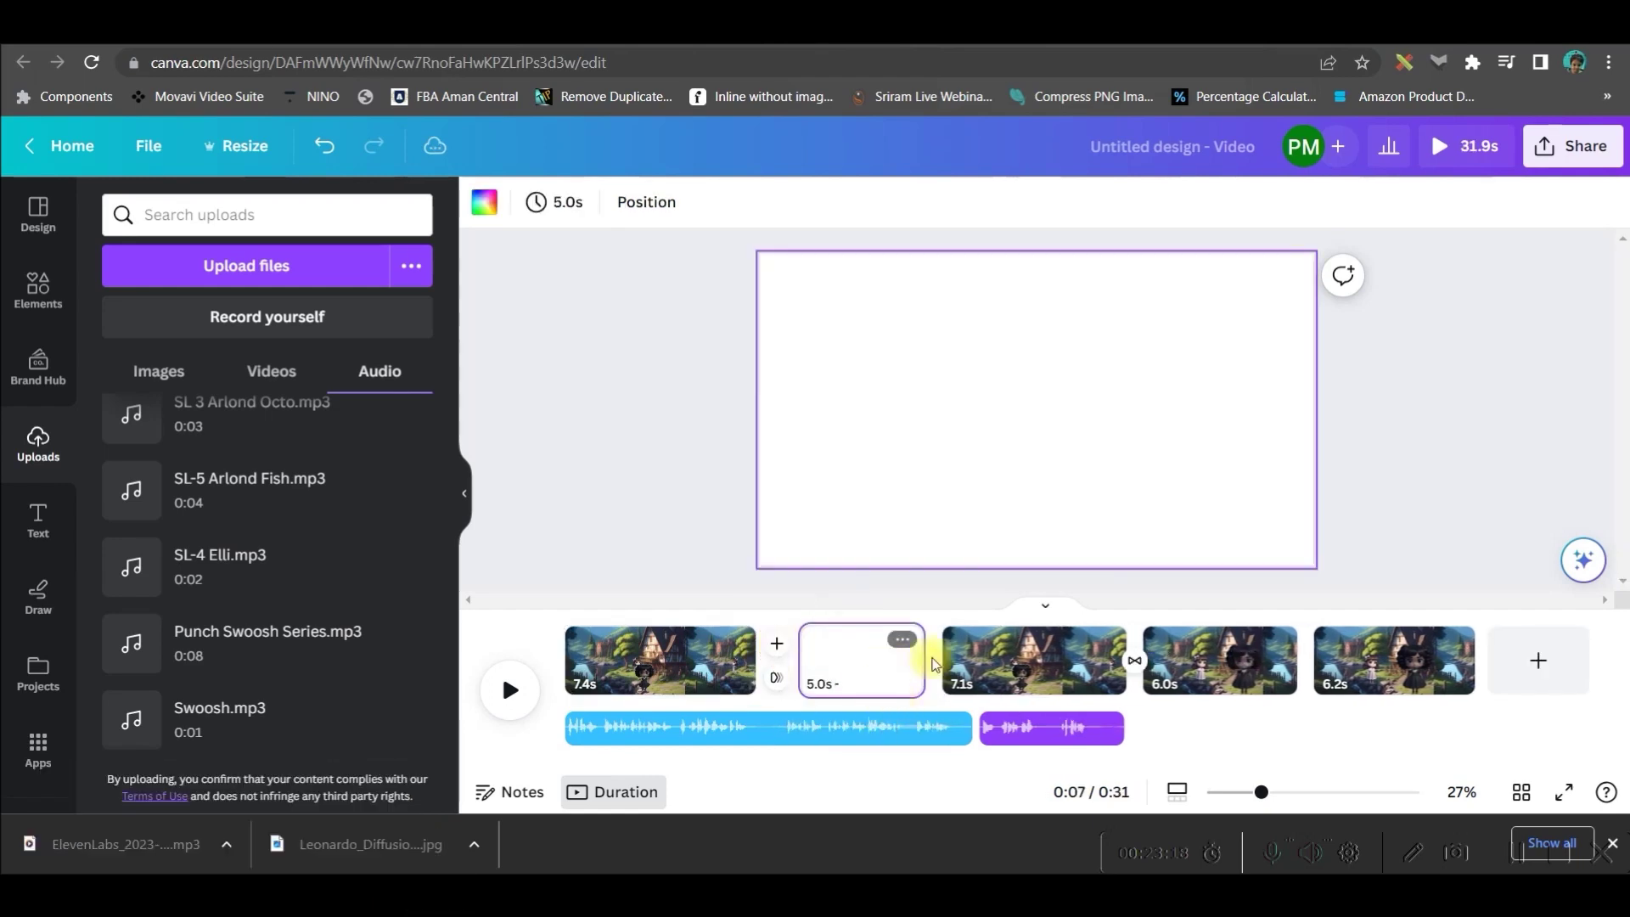
click(873, 640)
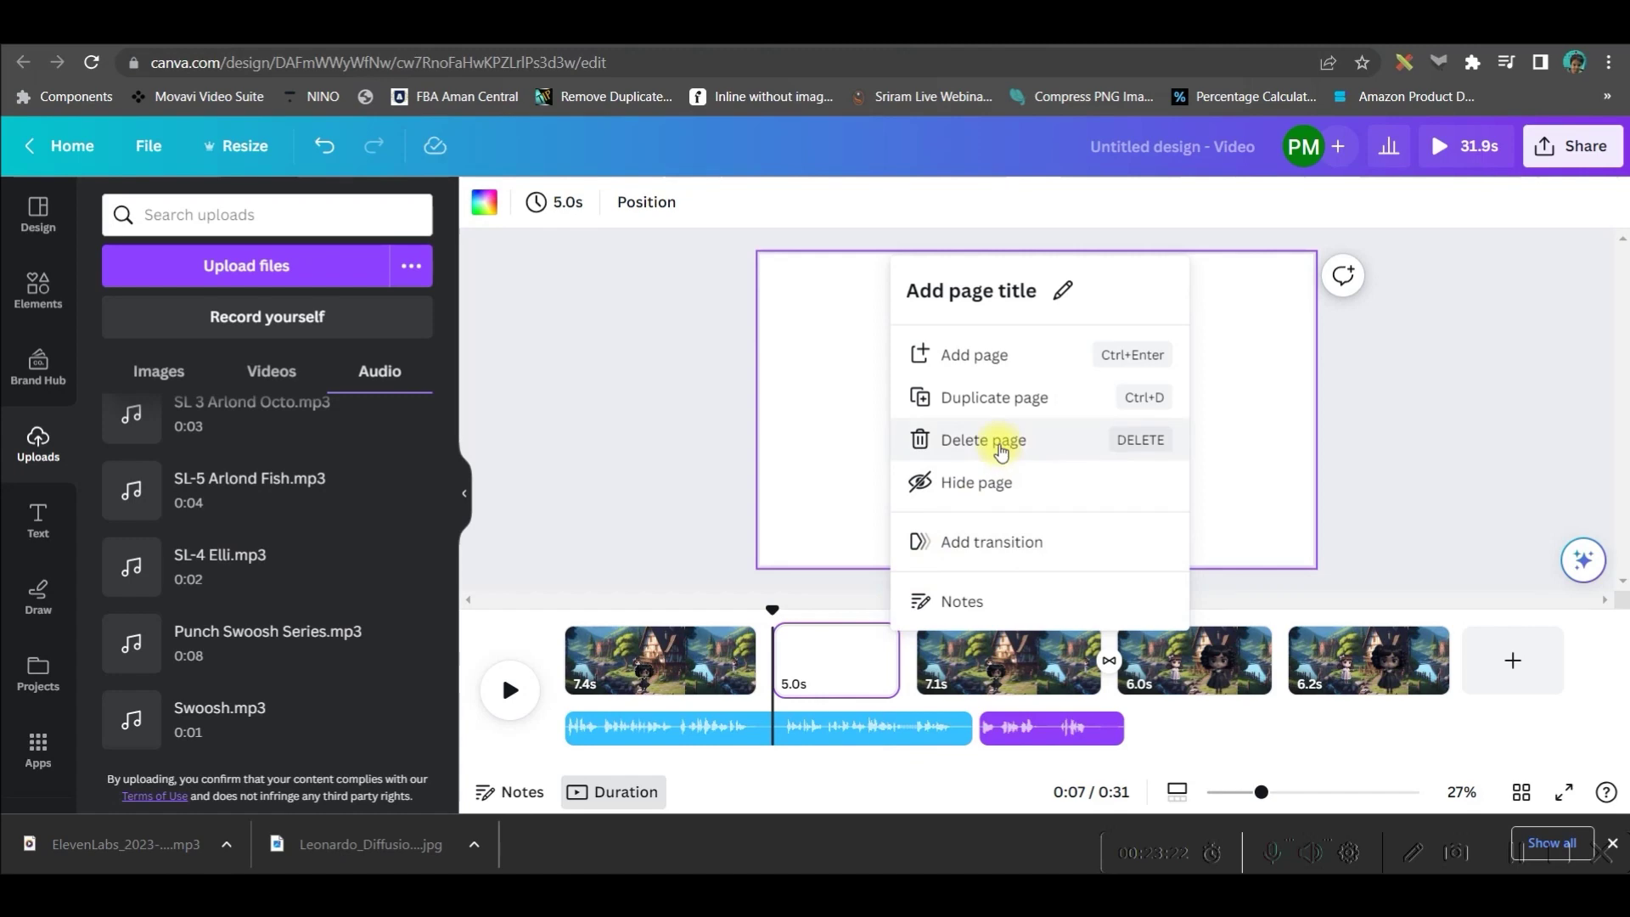
click(988, 439)
click(1021, 739)
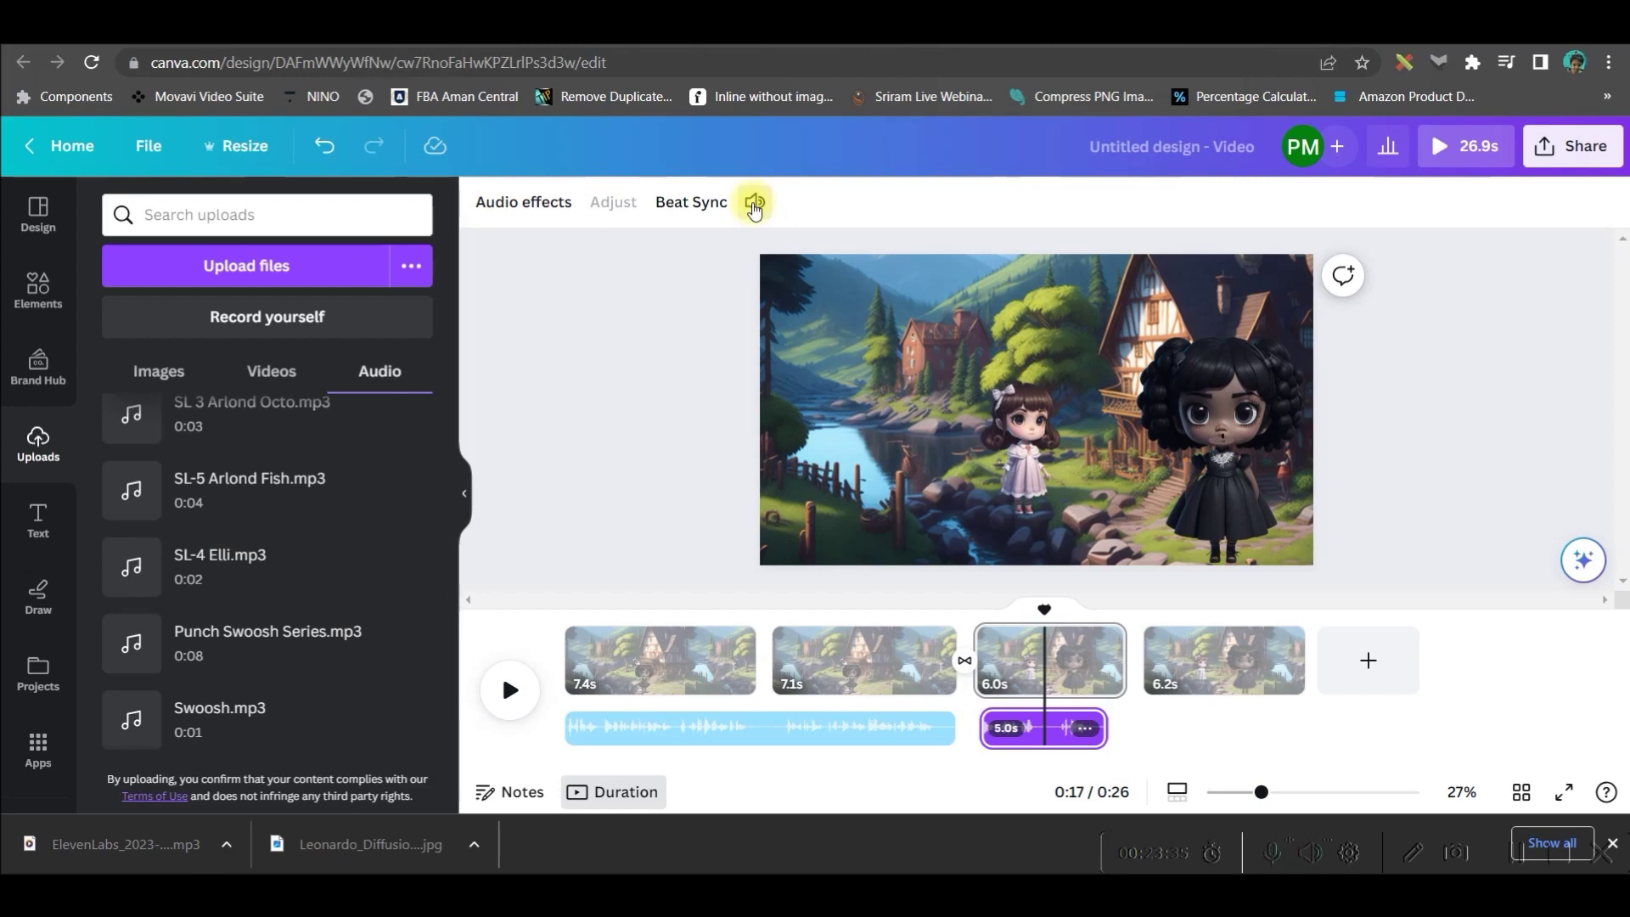
Step: Raise the dialogue clip's volume from 100 to 166
click(754, 204)
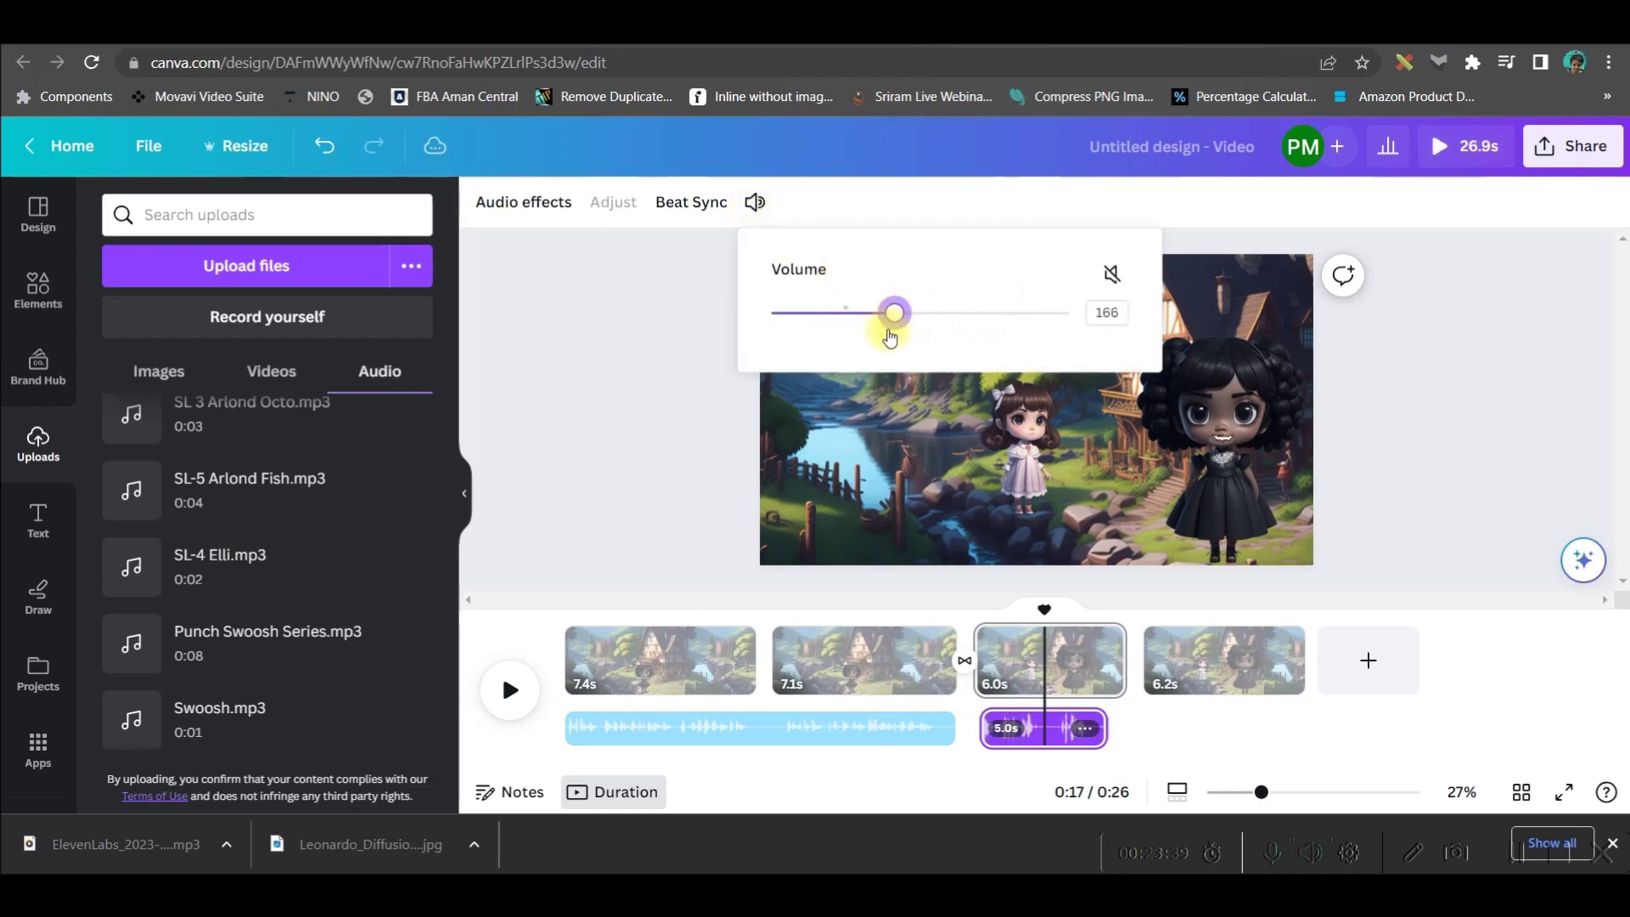
click(1584, 273)
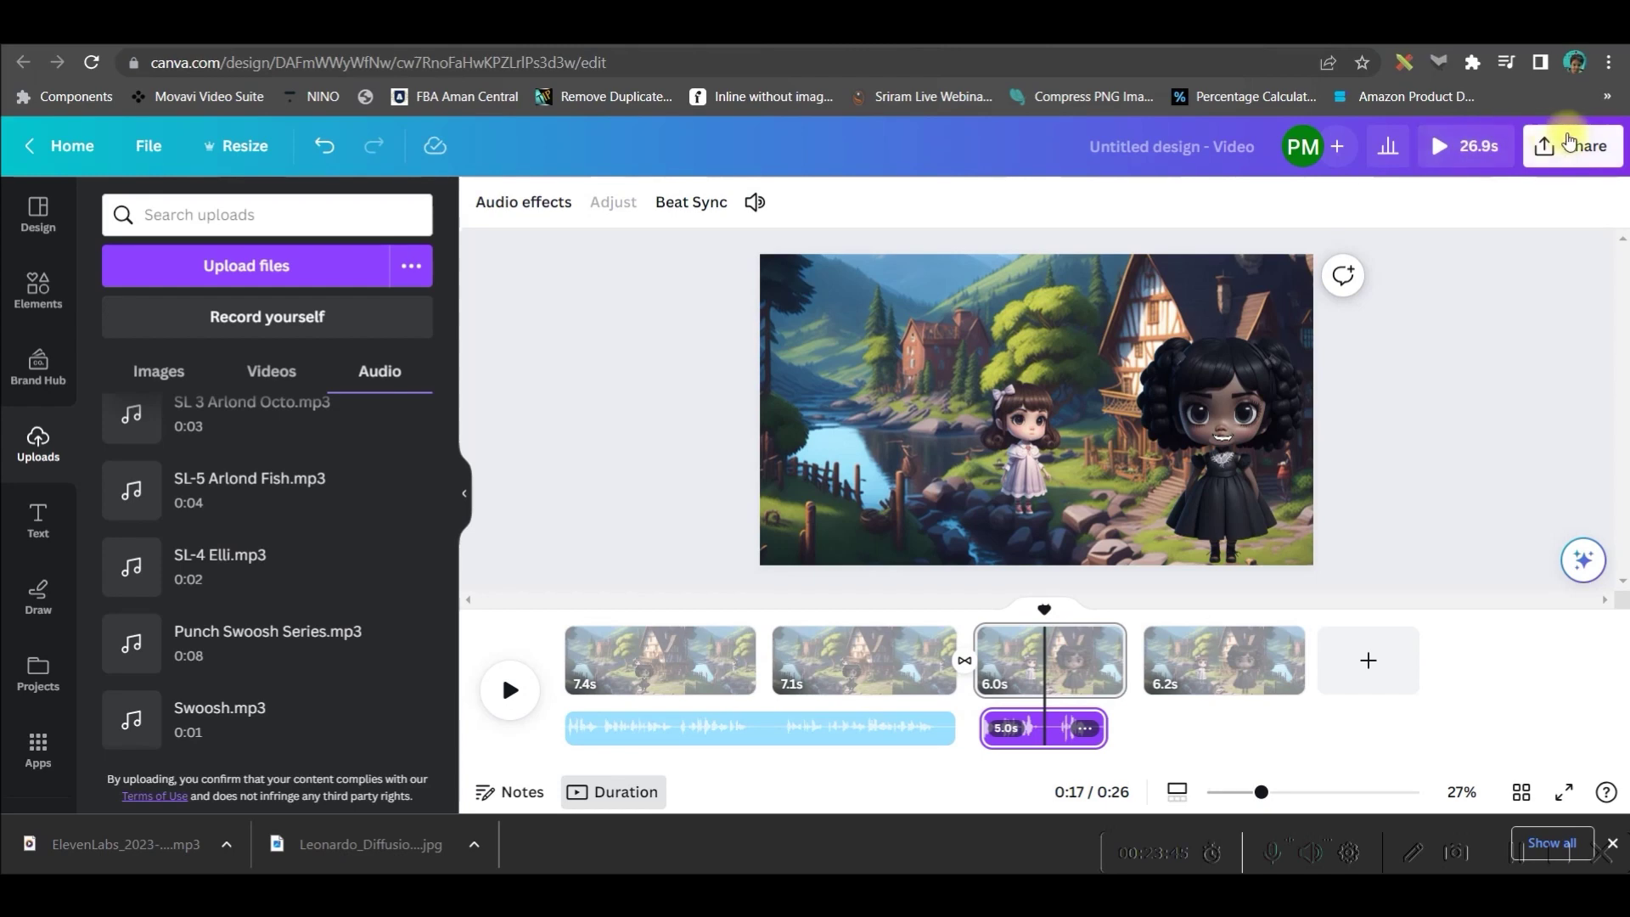
Step: Prepare an MP4 Video download at 1080p (HD) with all 4 pages selected for export
click(1574, 155)
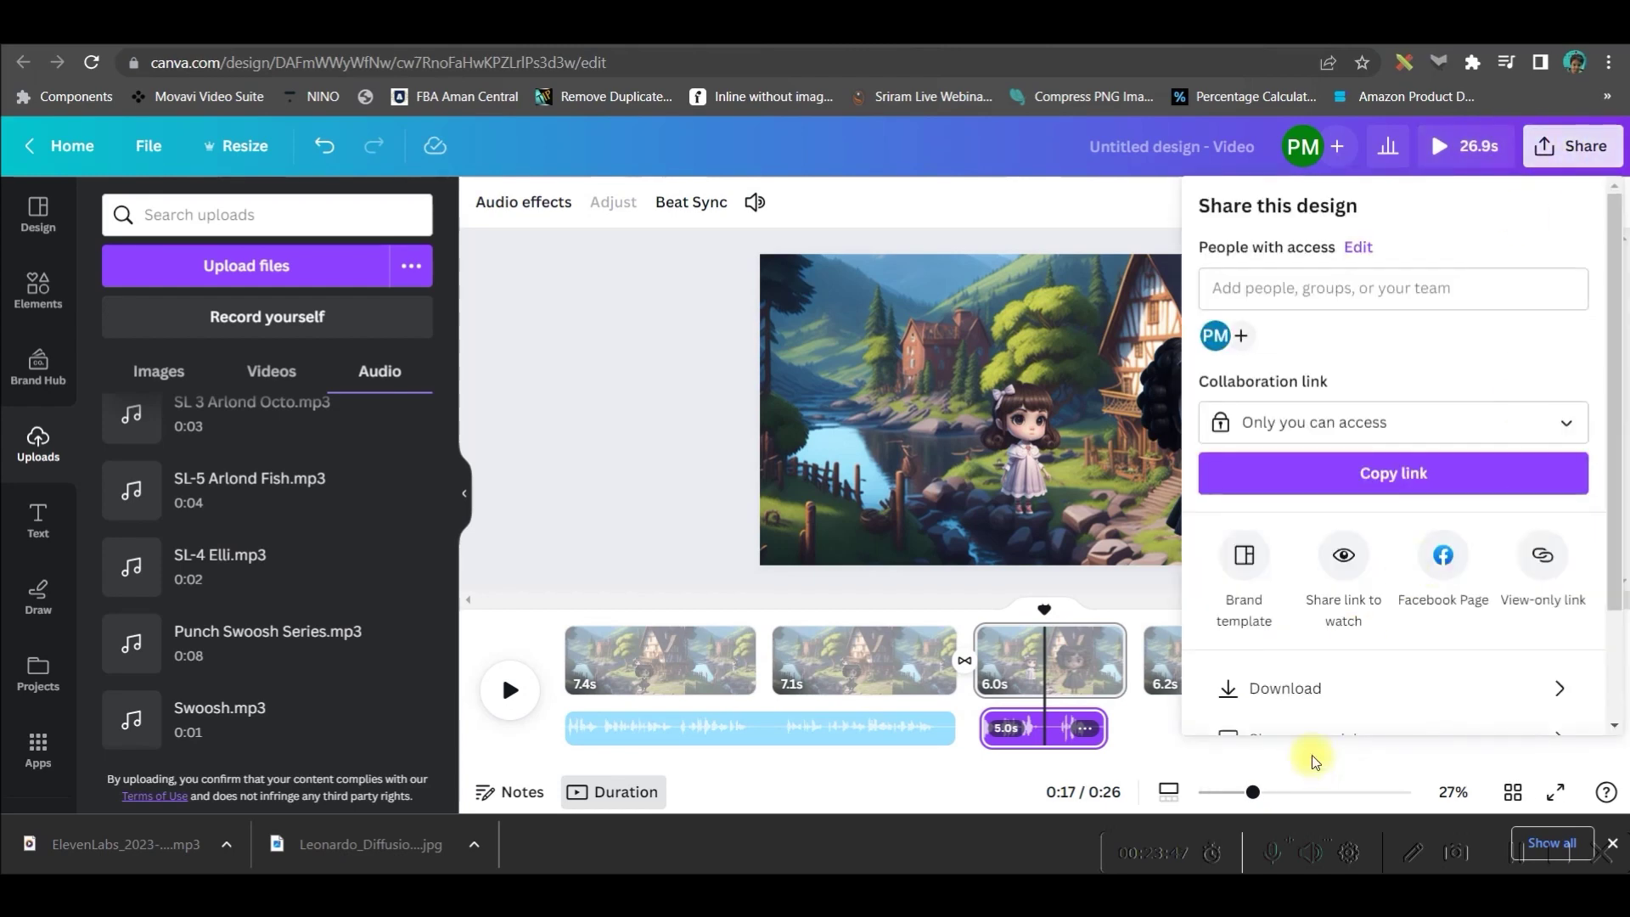
click(1297, 694)
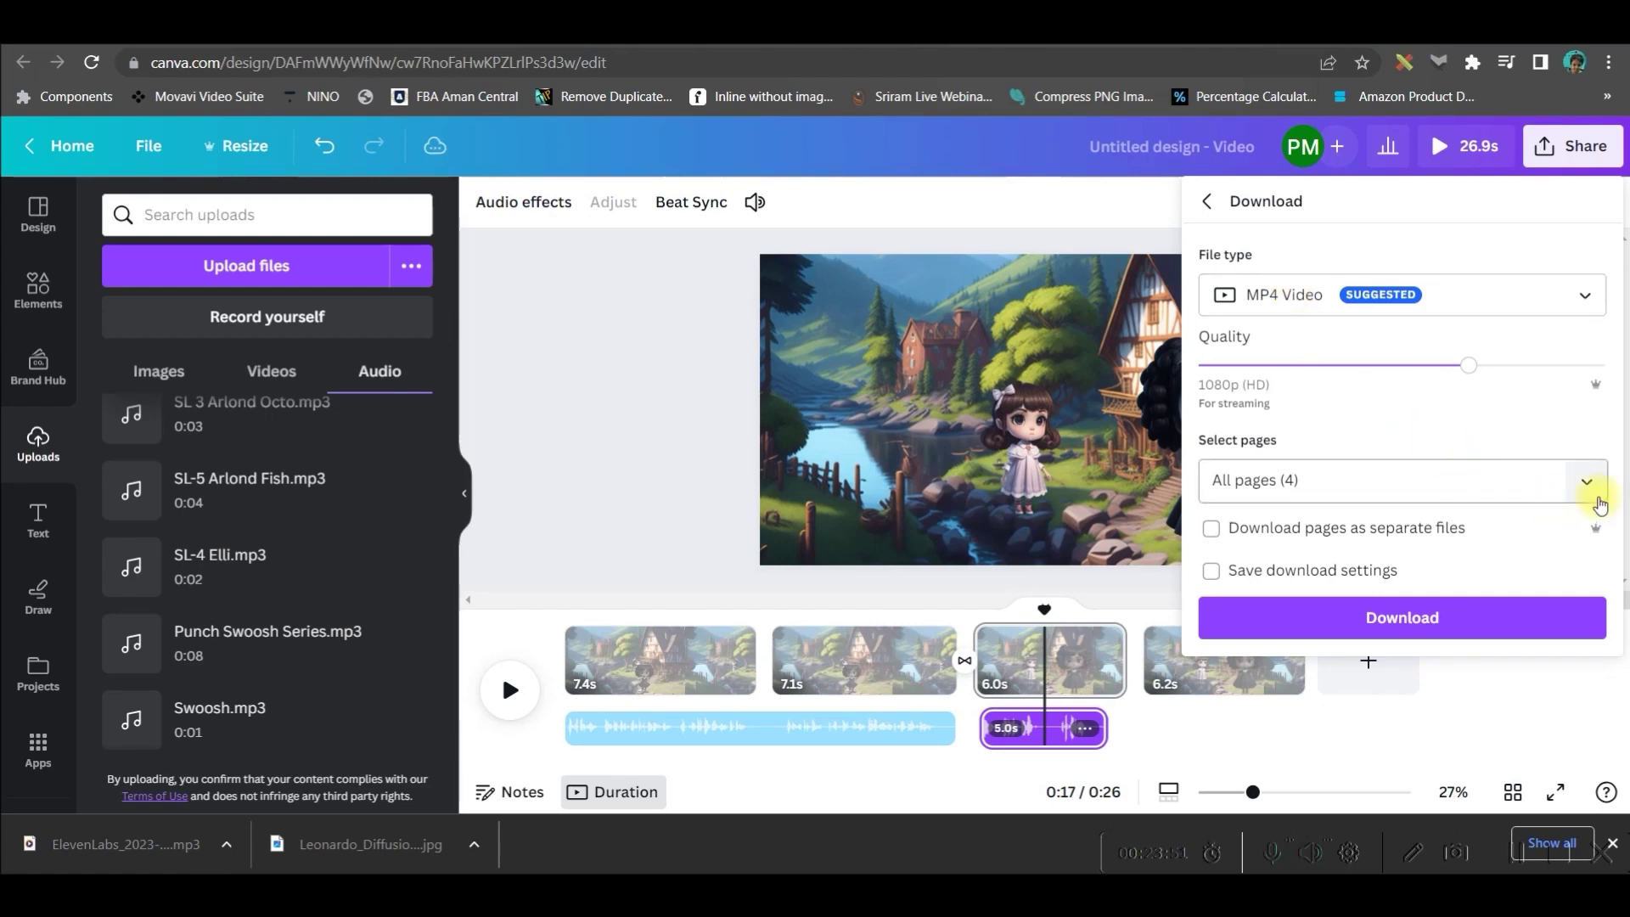
click(1587, 481)
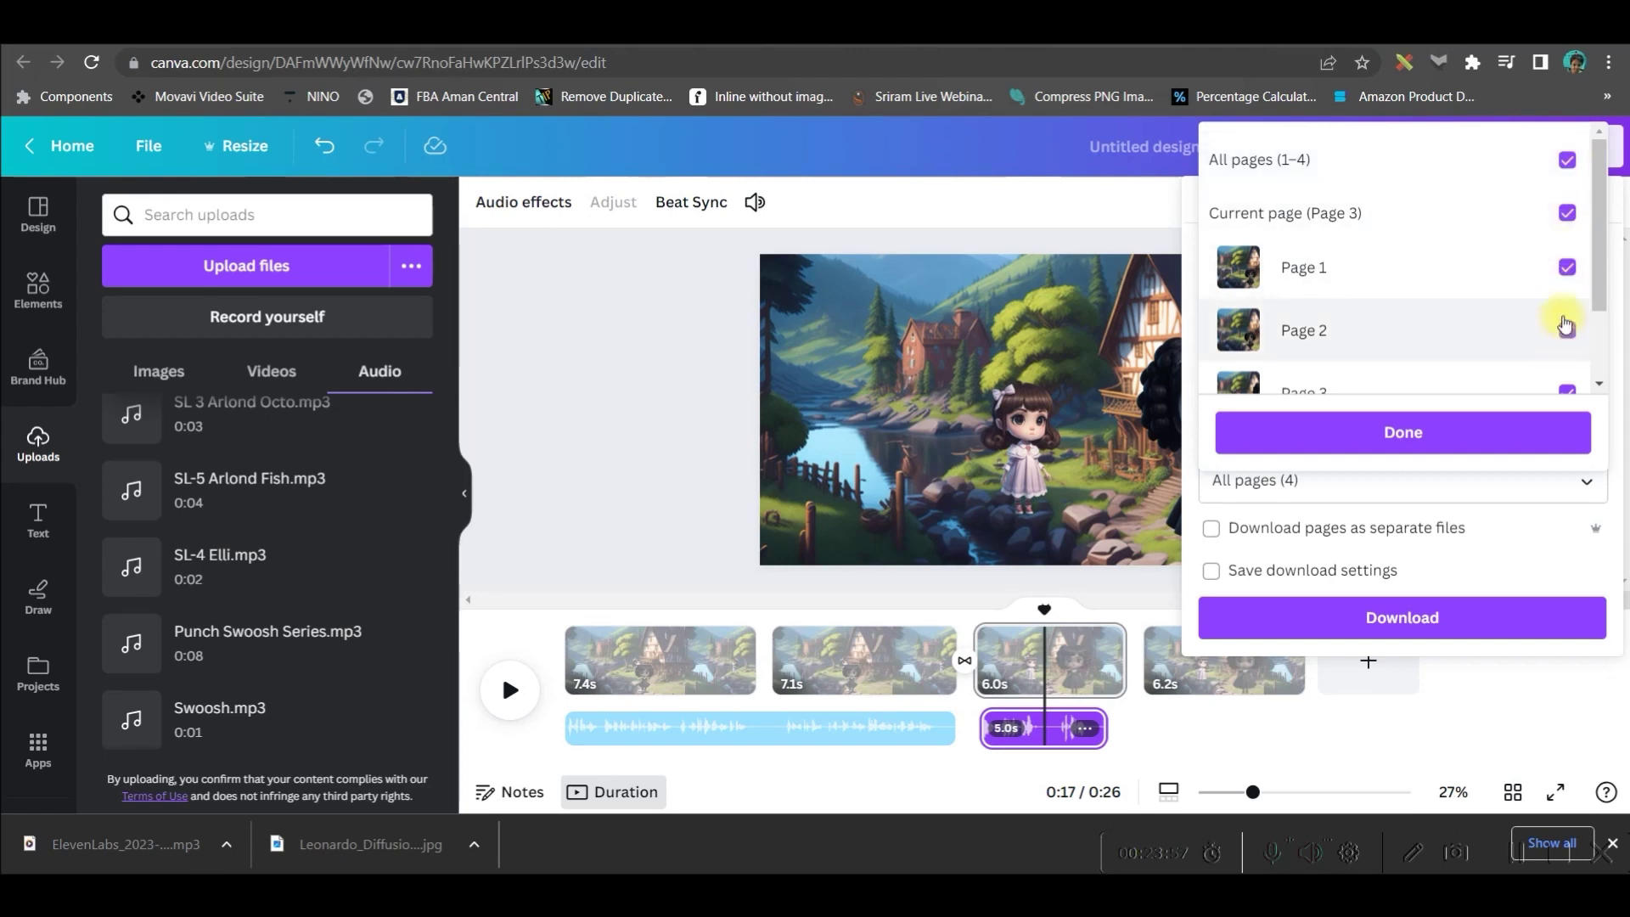
click(1567, 160)
click(1567, 213)
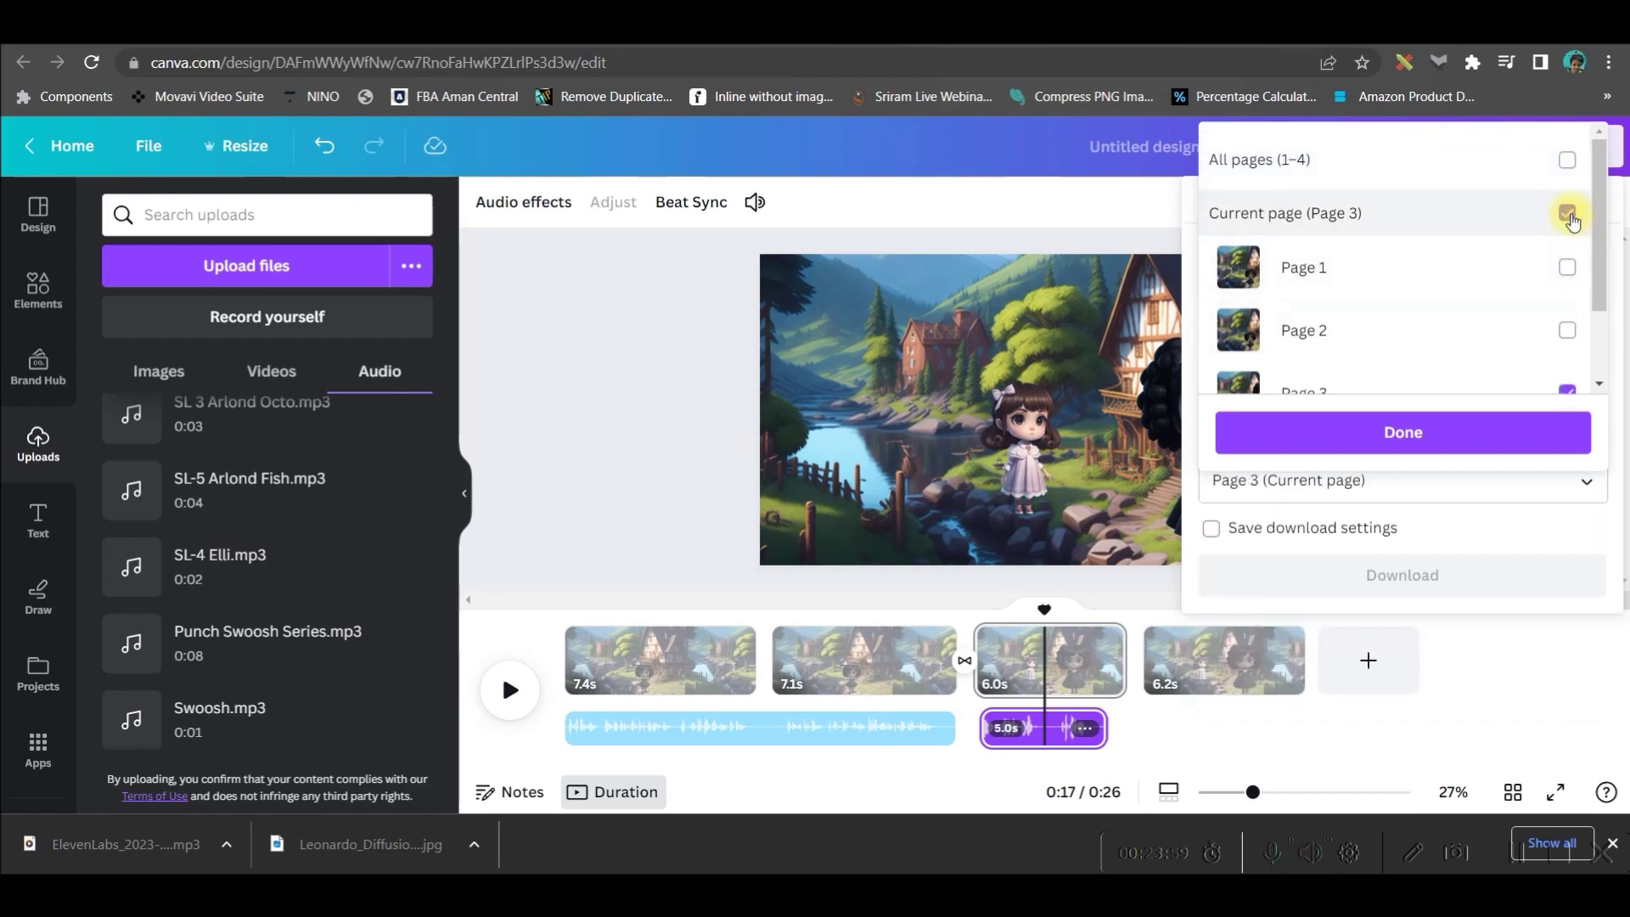
click(1568, 161)
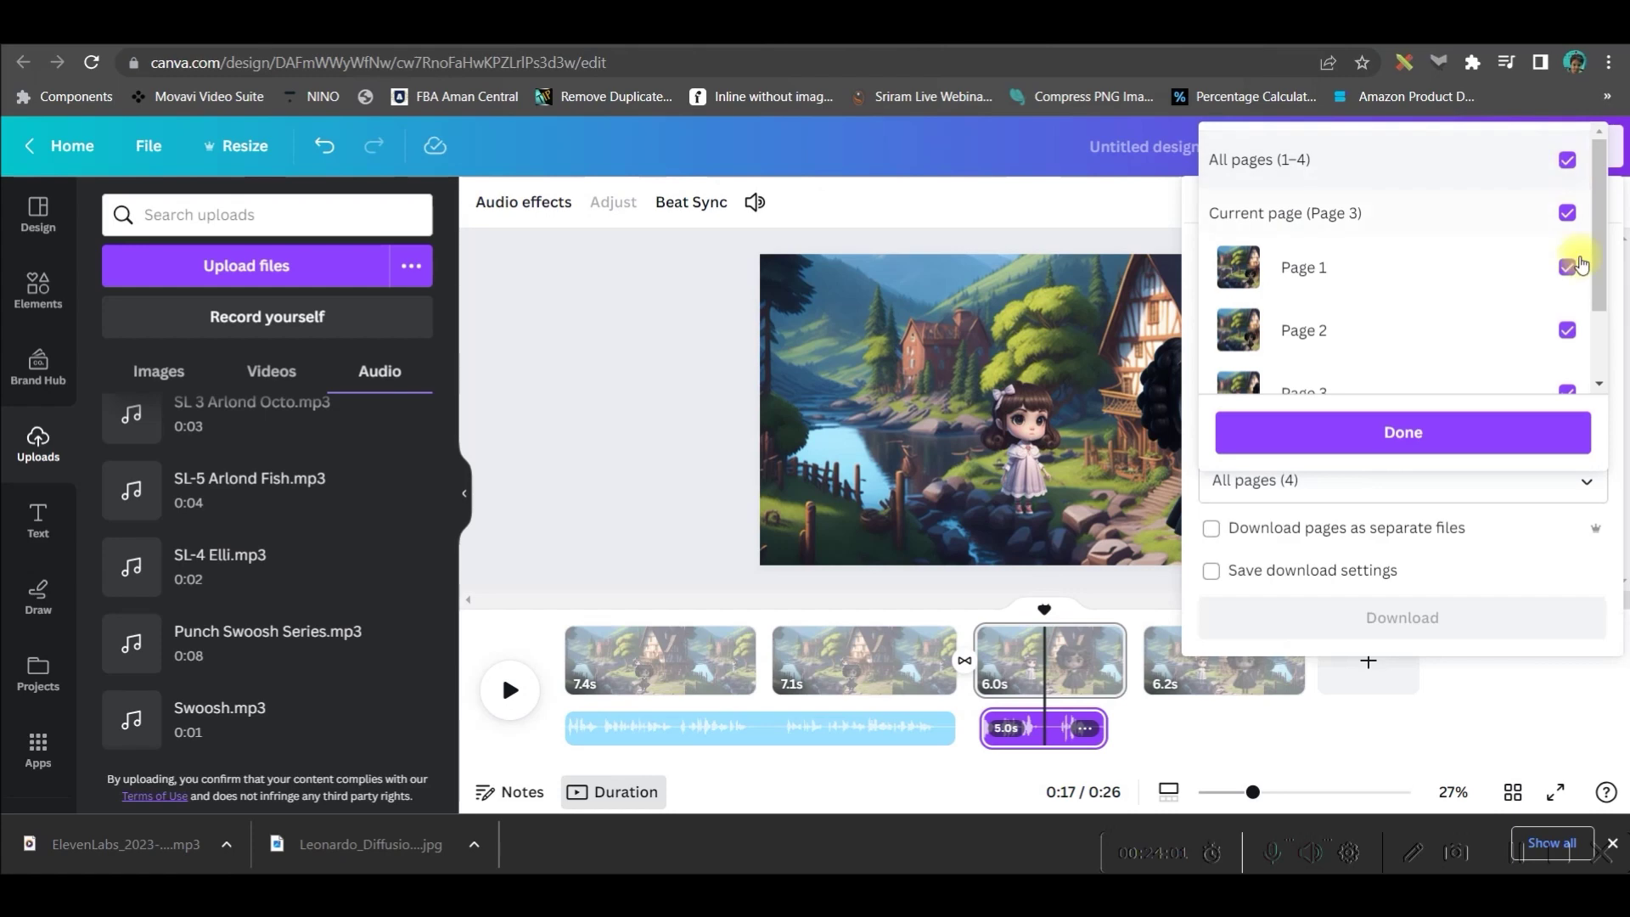
scroll(1579, 297, down, 2)
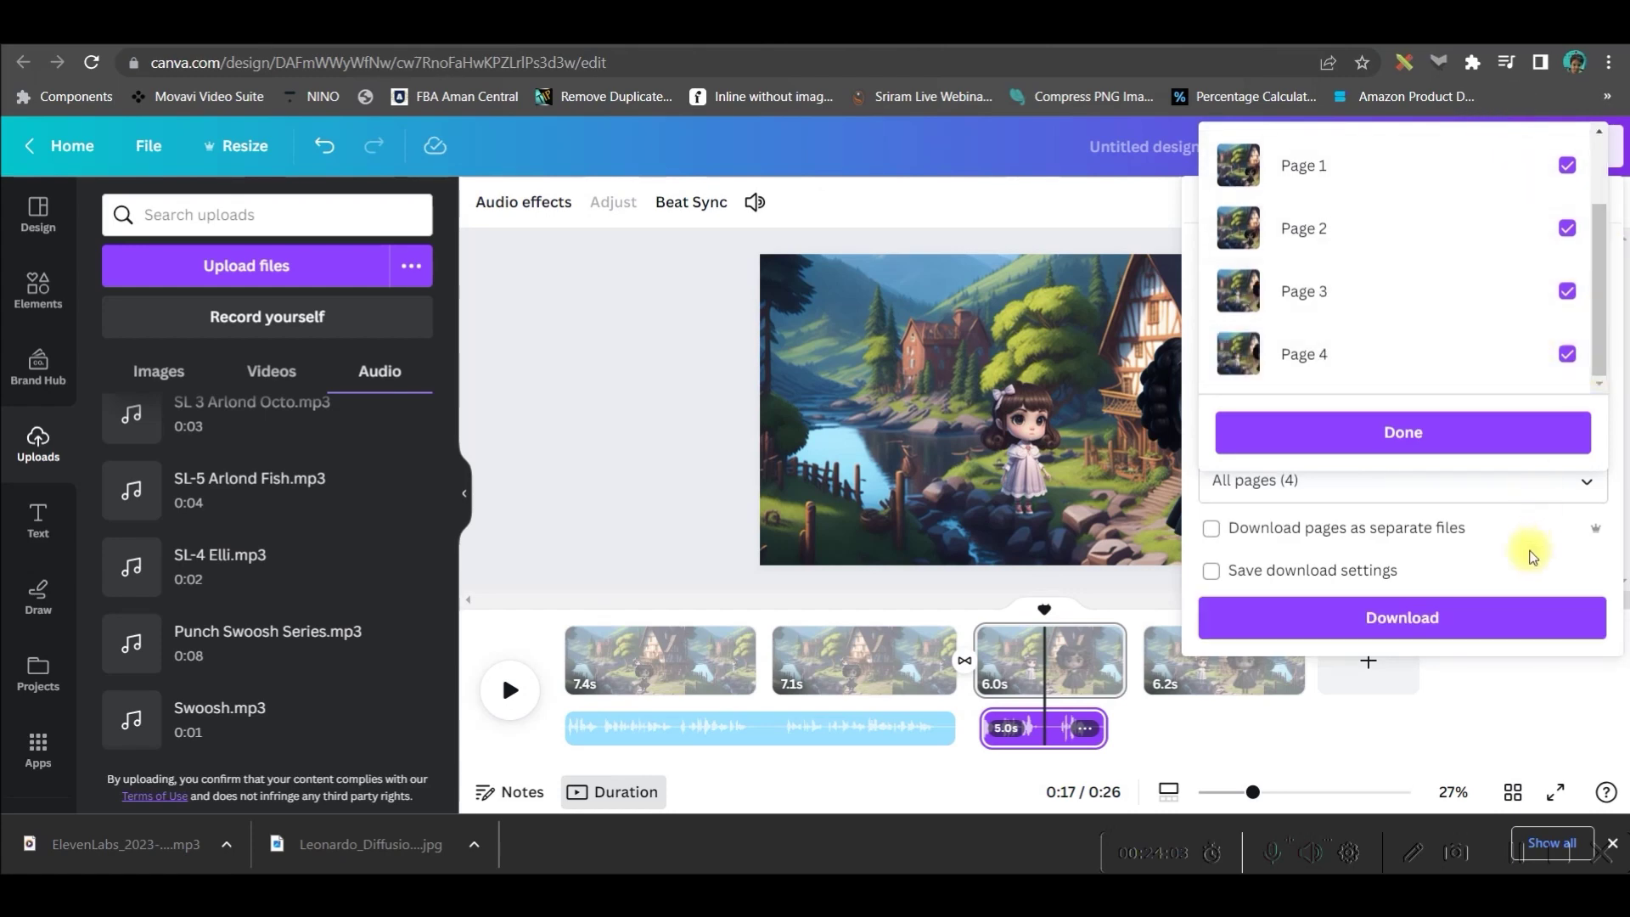
click(1444, 433)
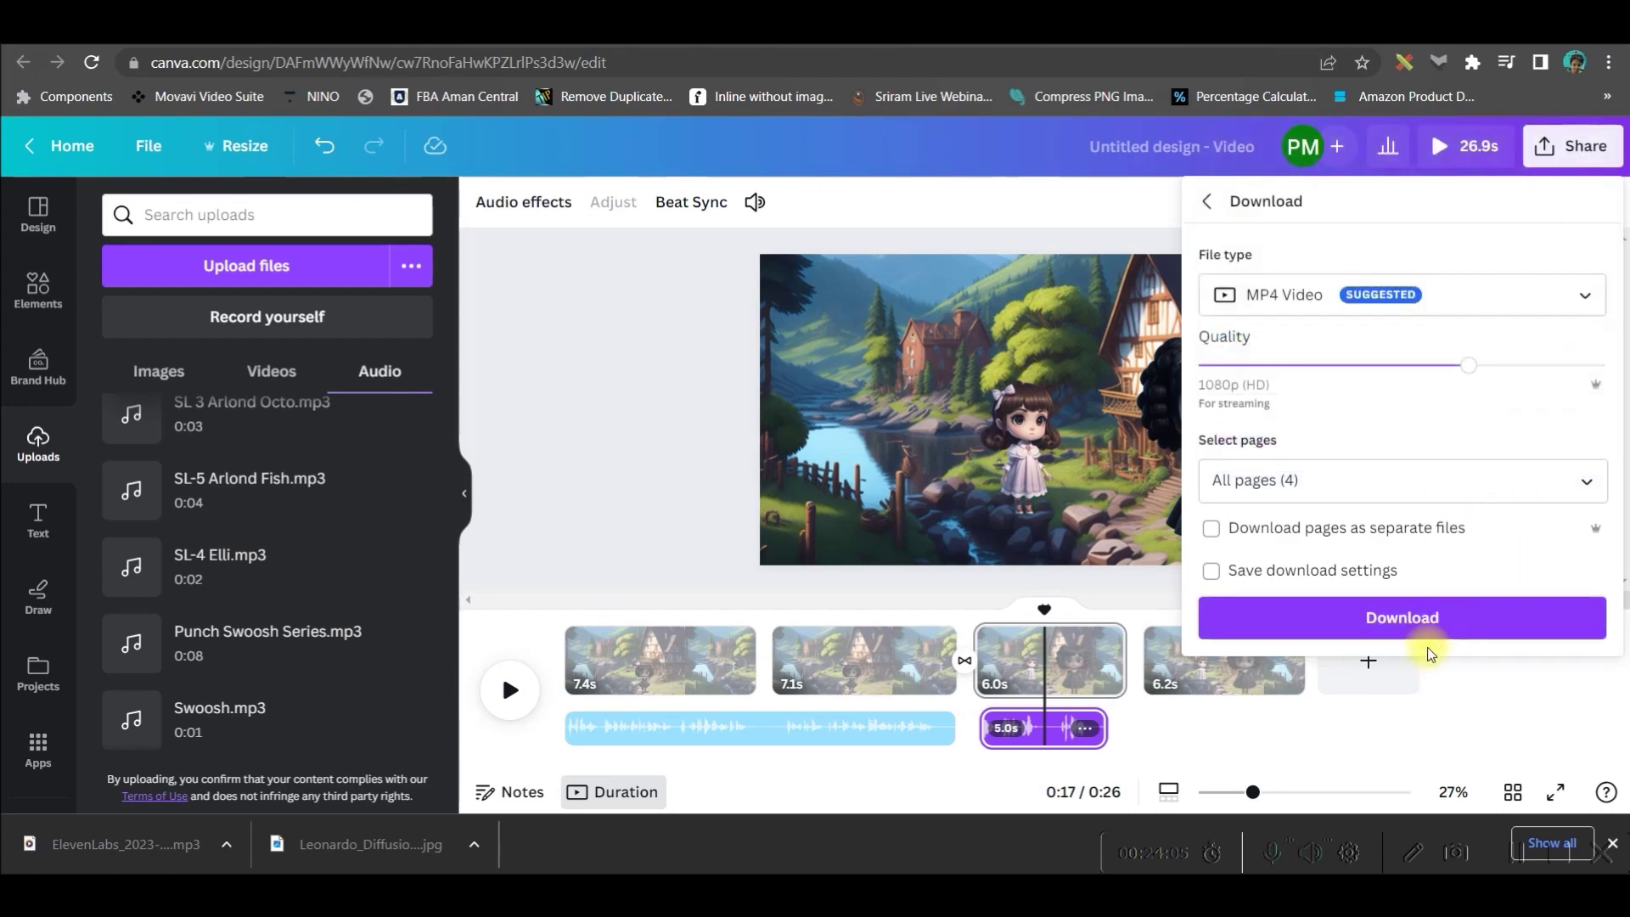